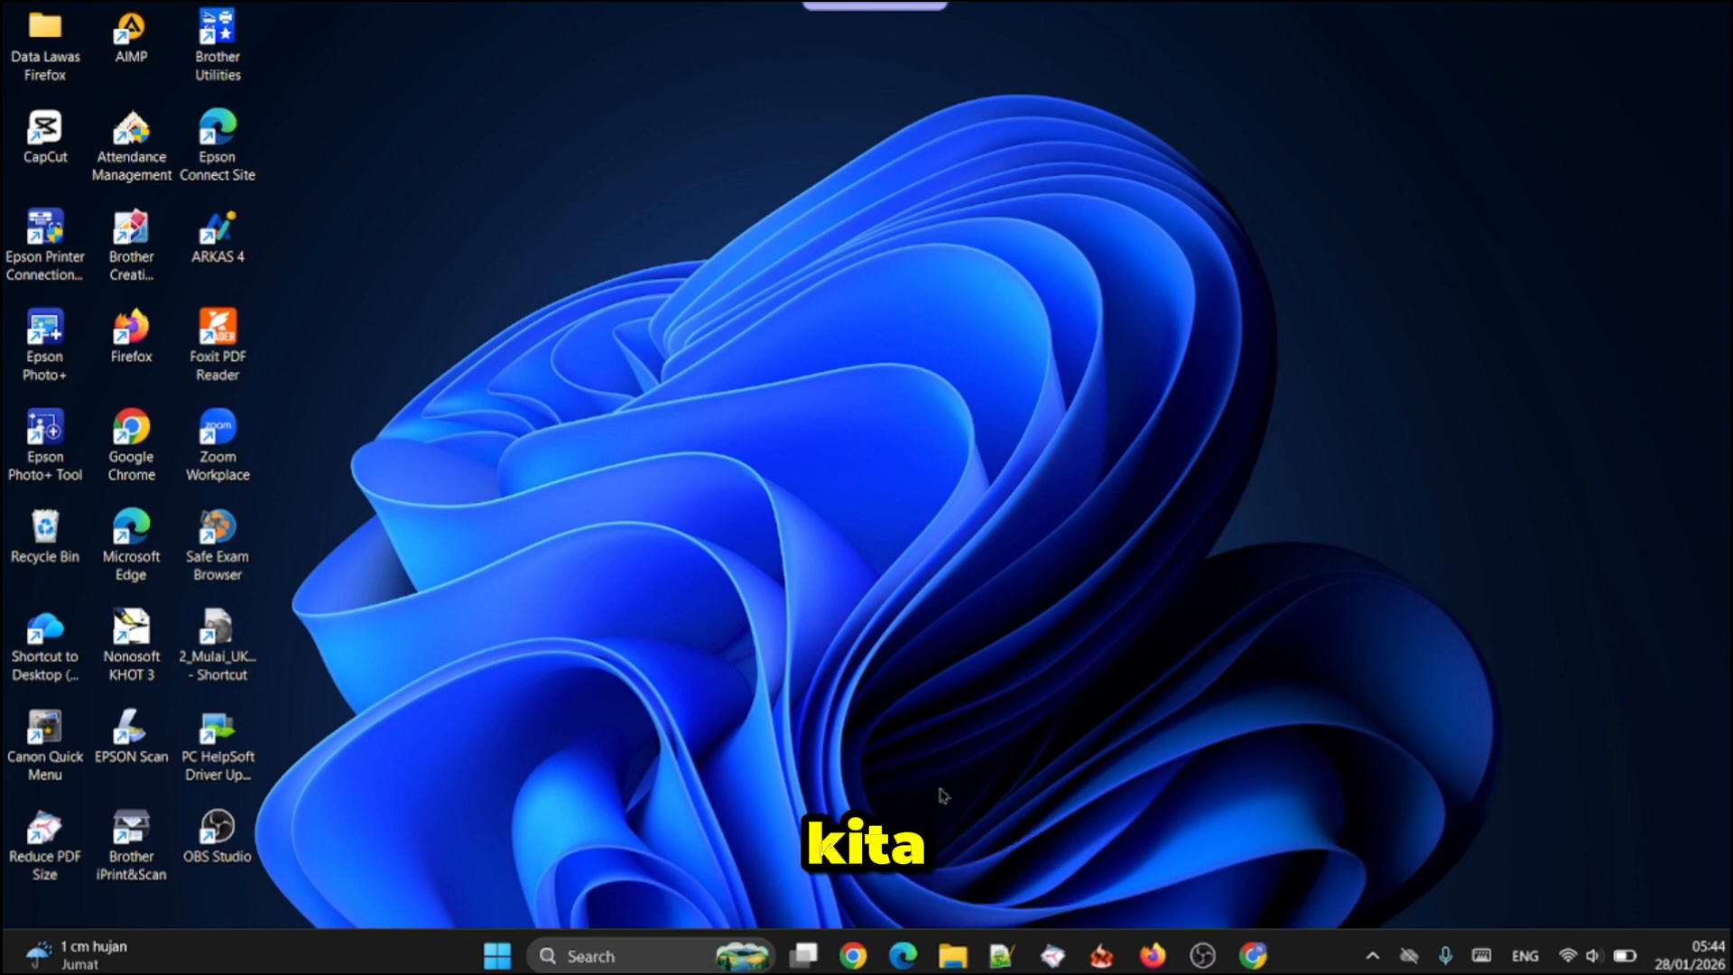
Open Chrome in a maximized window and load the CORETAX login page from the BOSP bookmarks
left_click(850, 962)
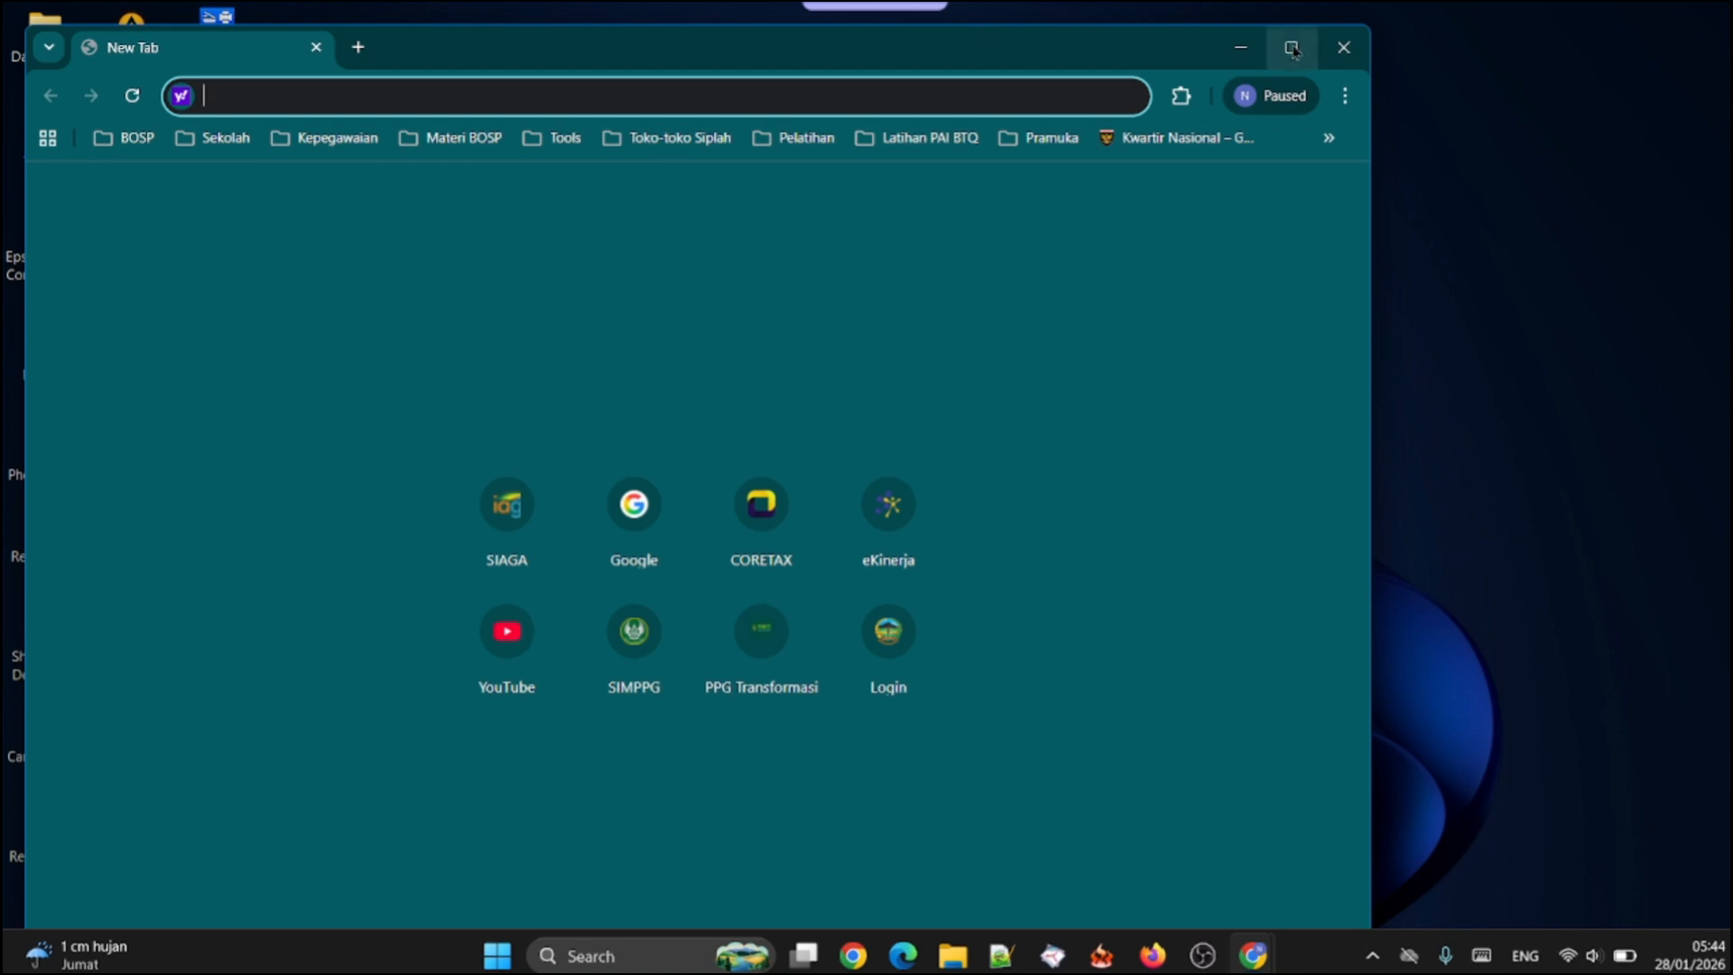
left_click(1293, 50)
left_click(102, 114)
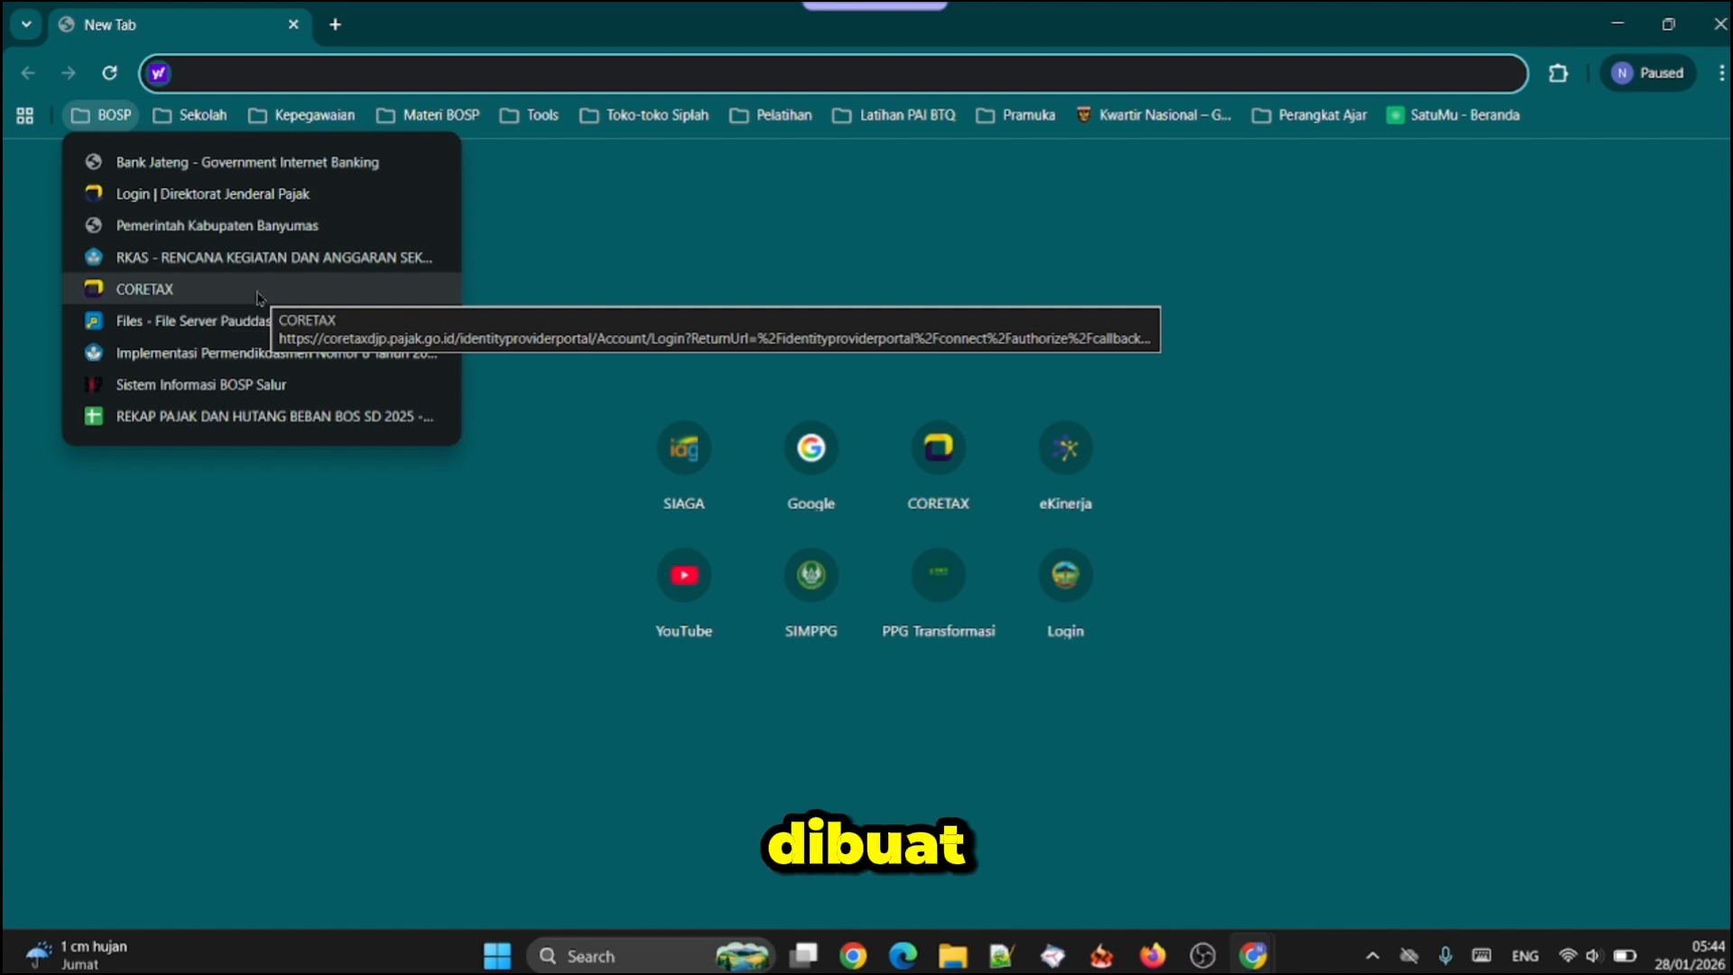
mouse_move(178, 118)
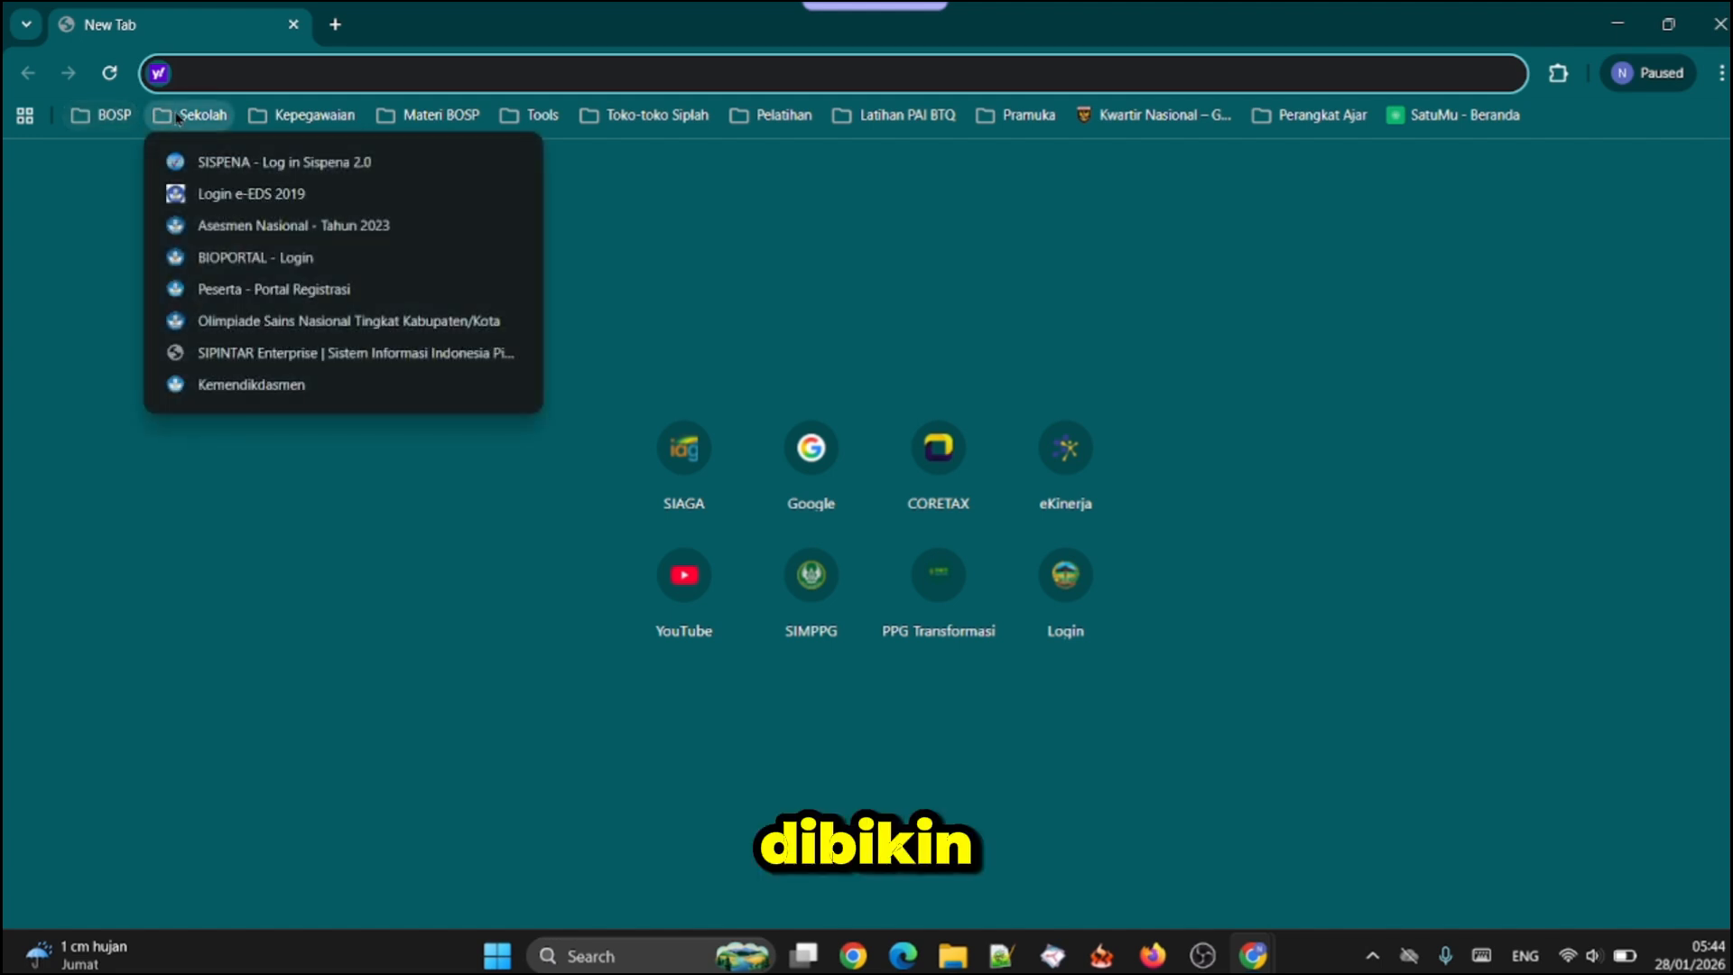
left_click(294, 125)
left_click(301, 121)
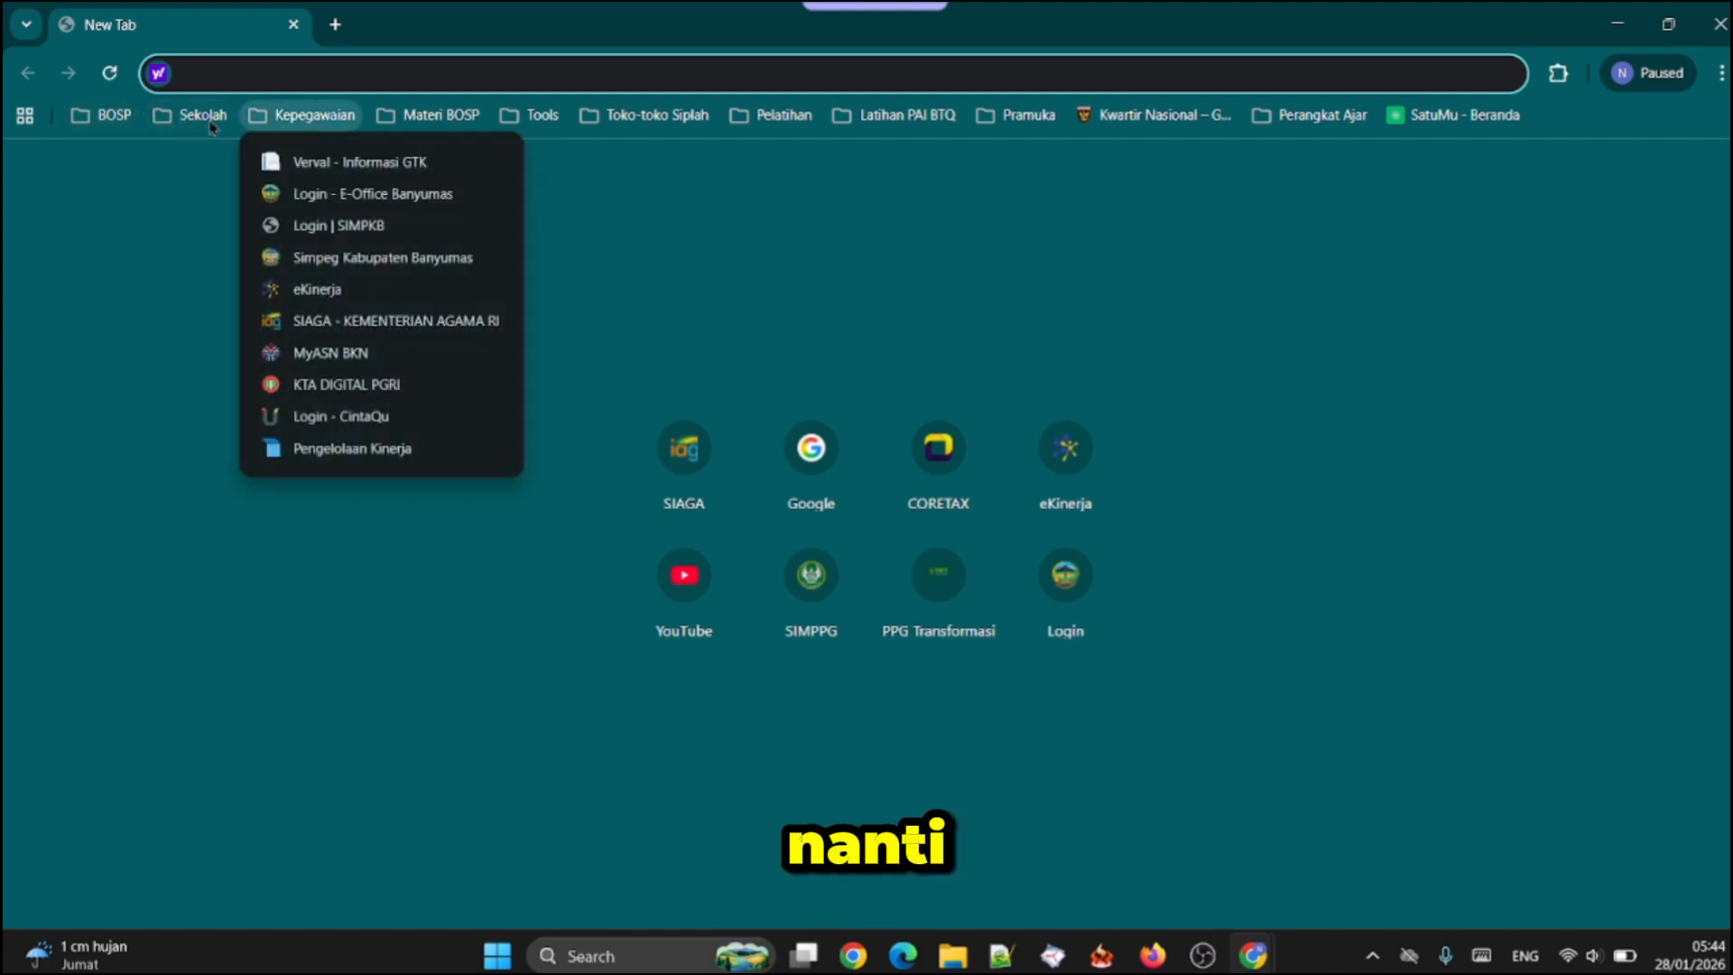
mouse_move(102, 126)
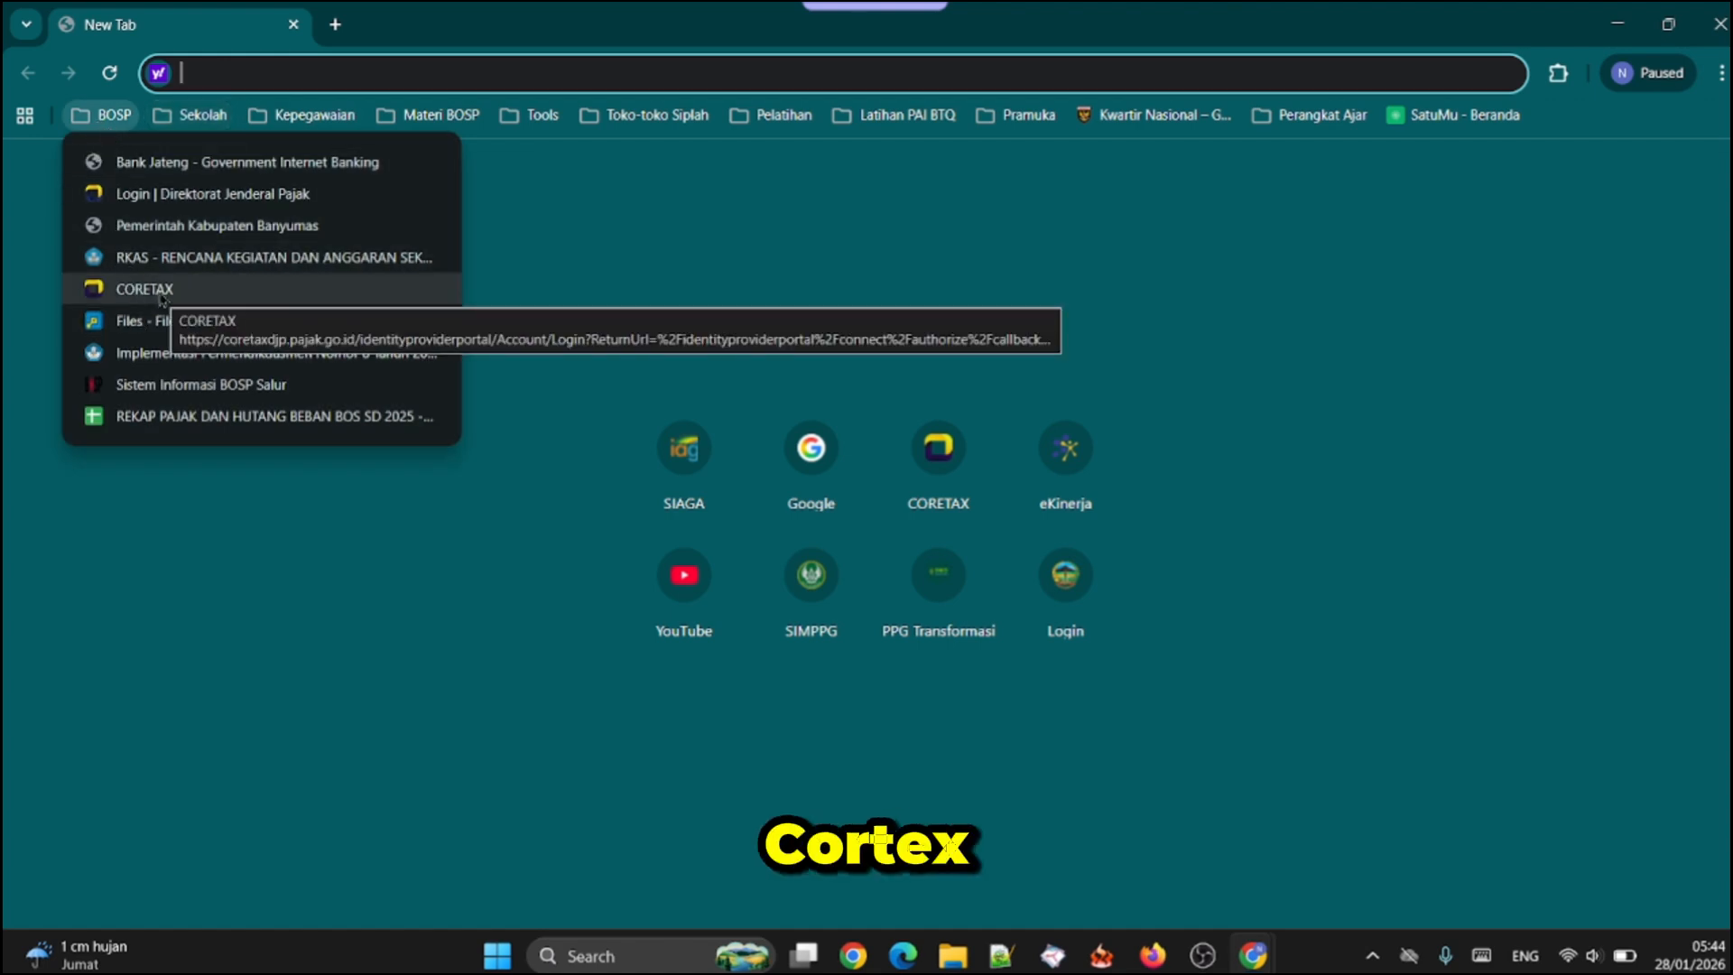
left_click(162, 298)
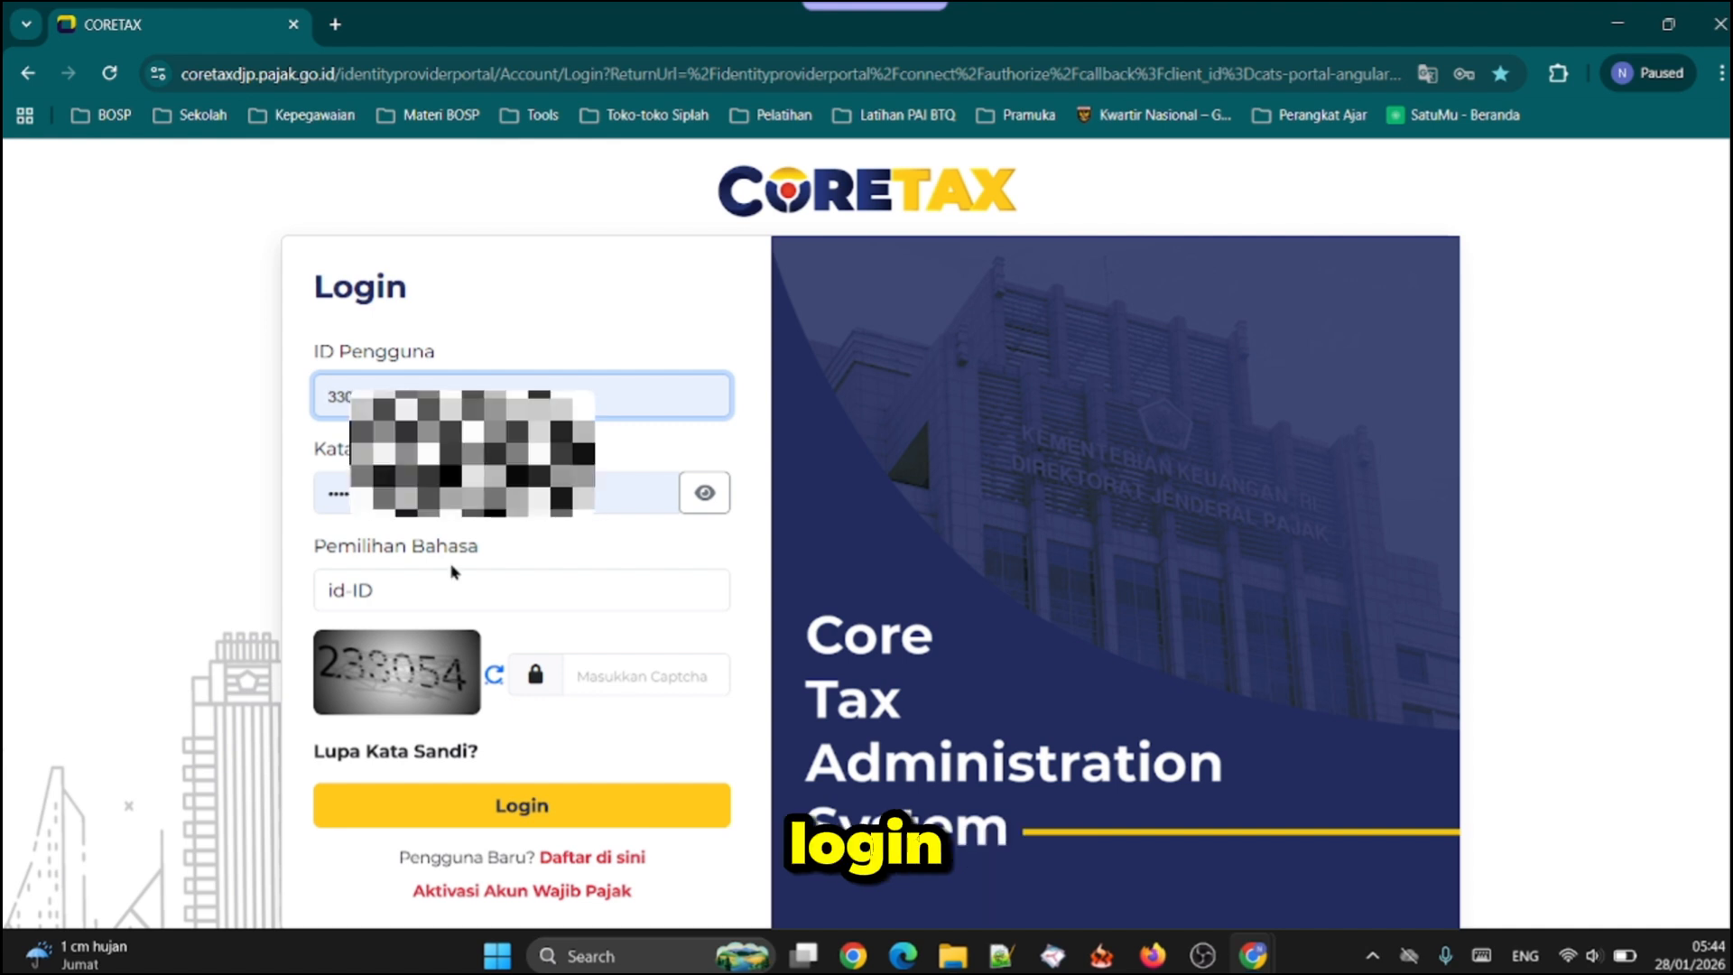
Try to log in to CORETAX with the saved credentials and the displayed captcha code, and dismiss the resulting dialog
left_click(600, 678)
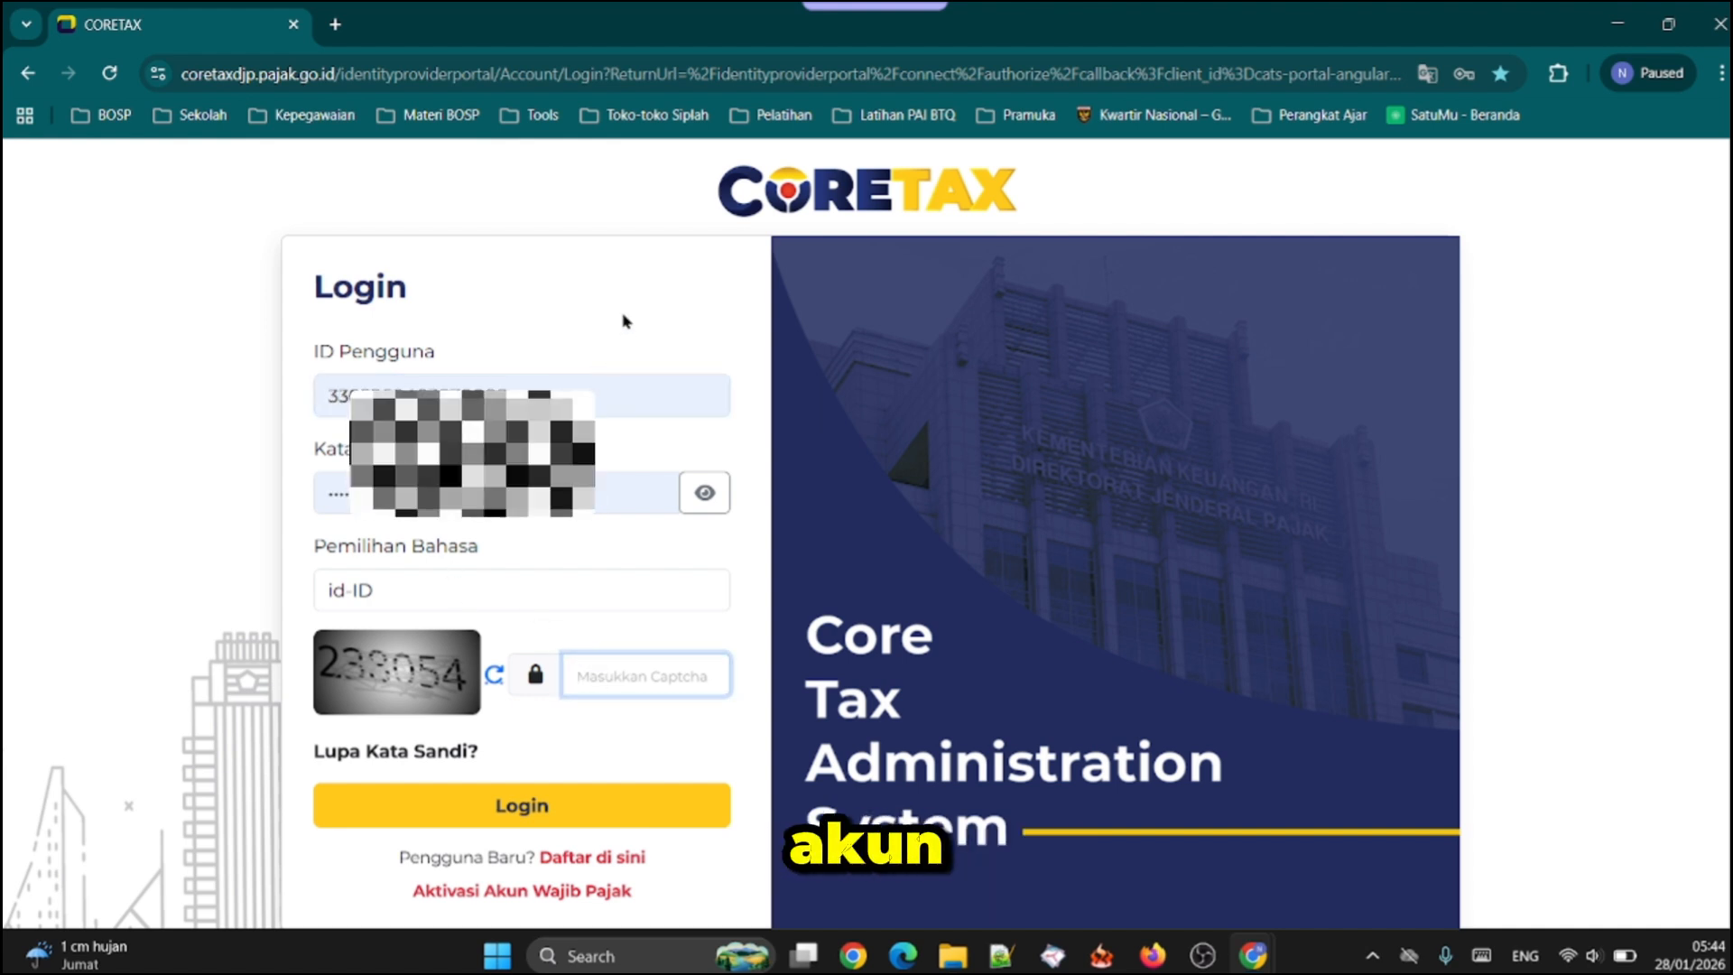
scroll(625, 320, "down", 1)
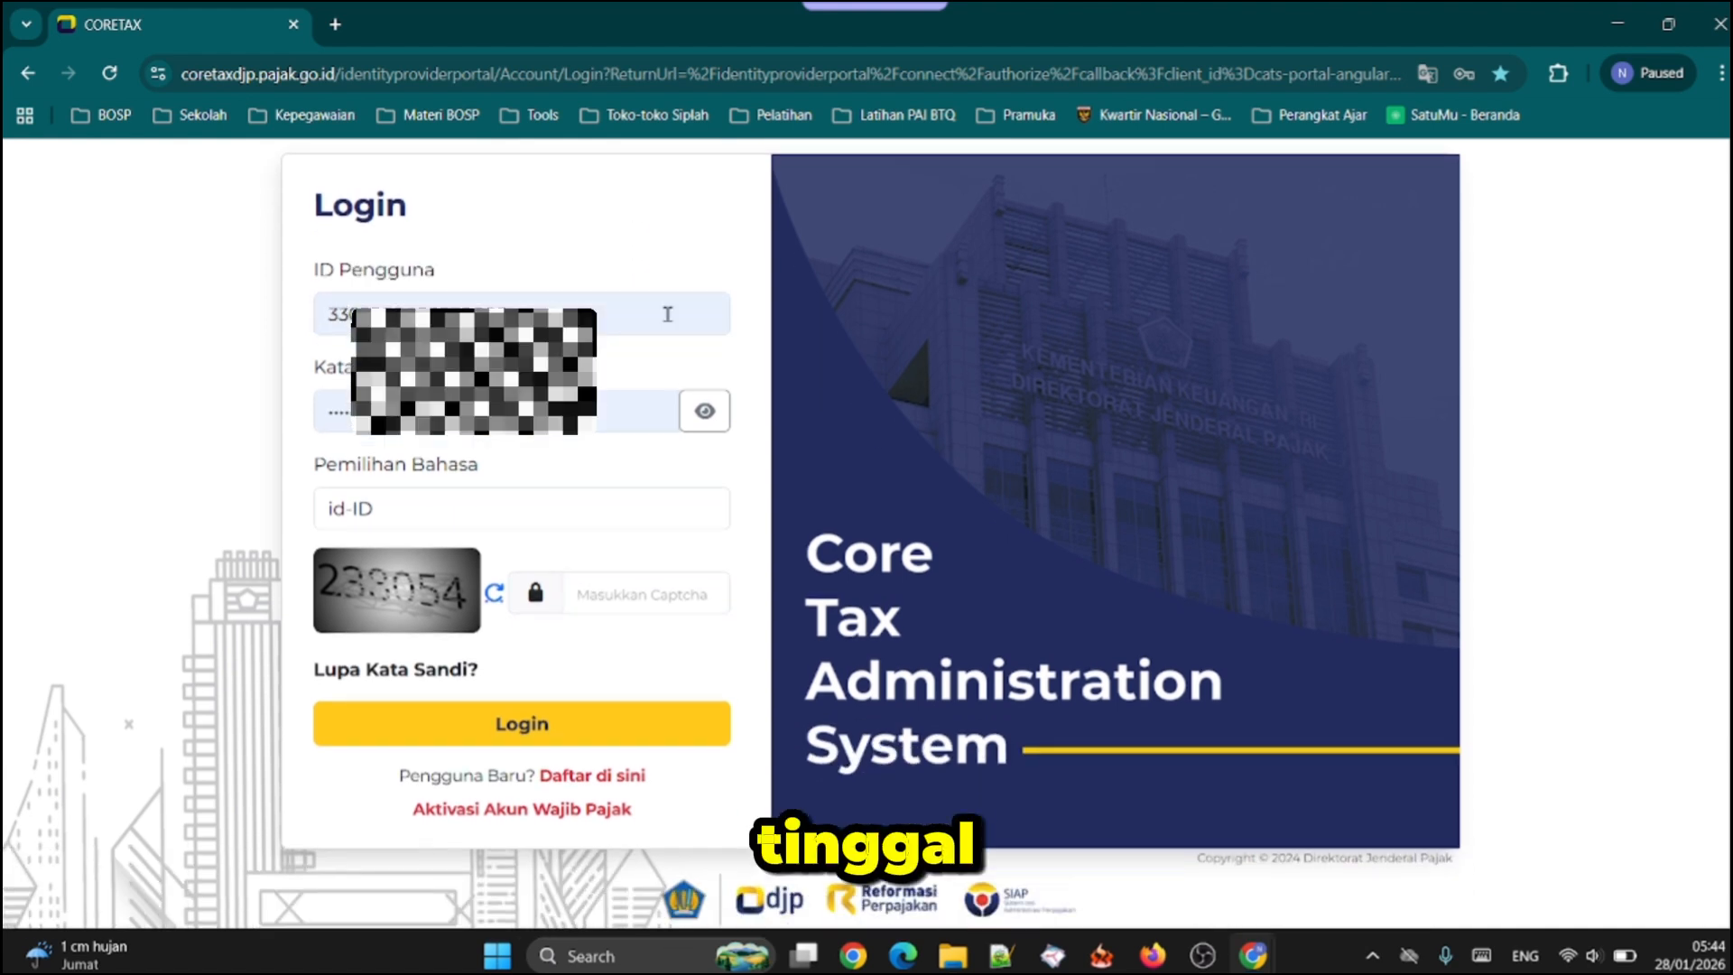
left_click(595, 597)
type("23")
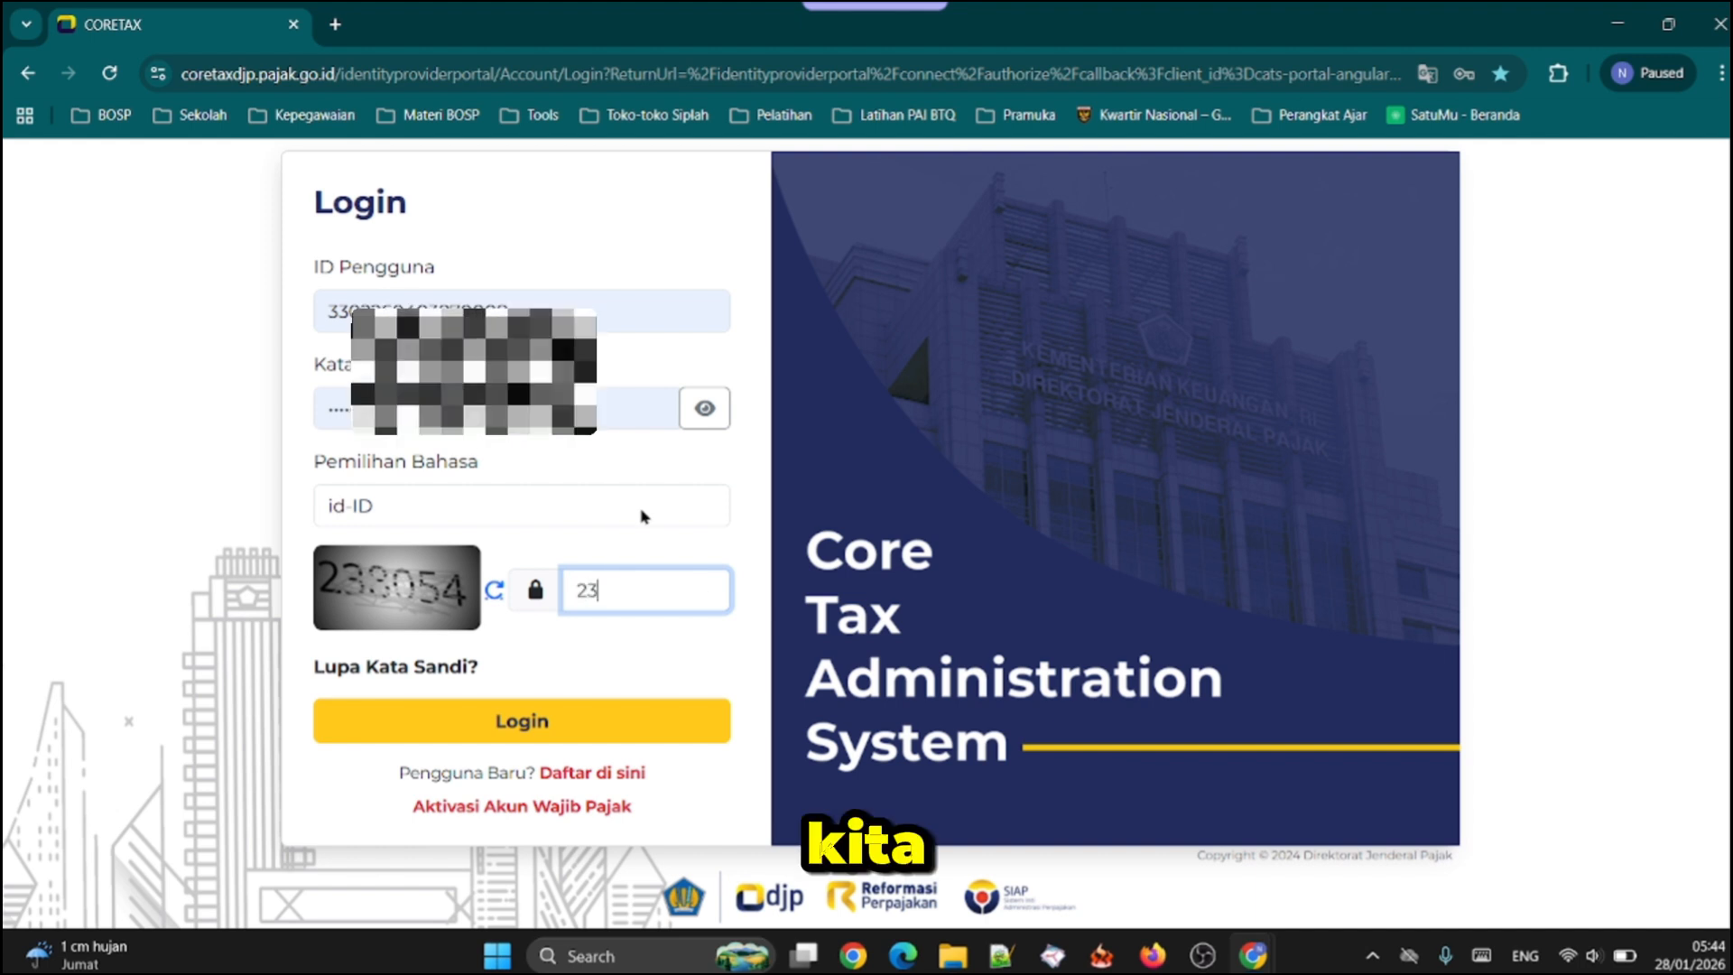
type("3054")
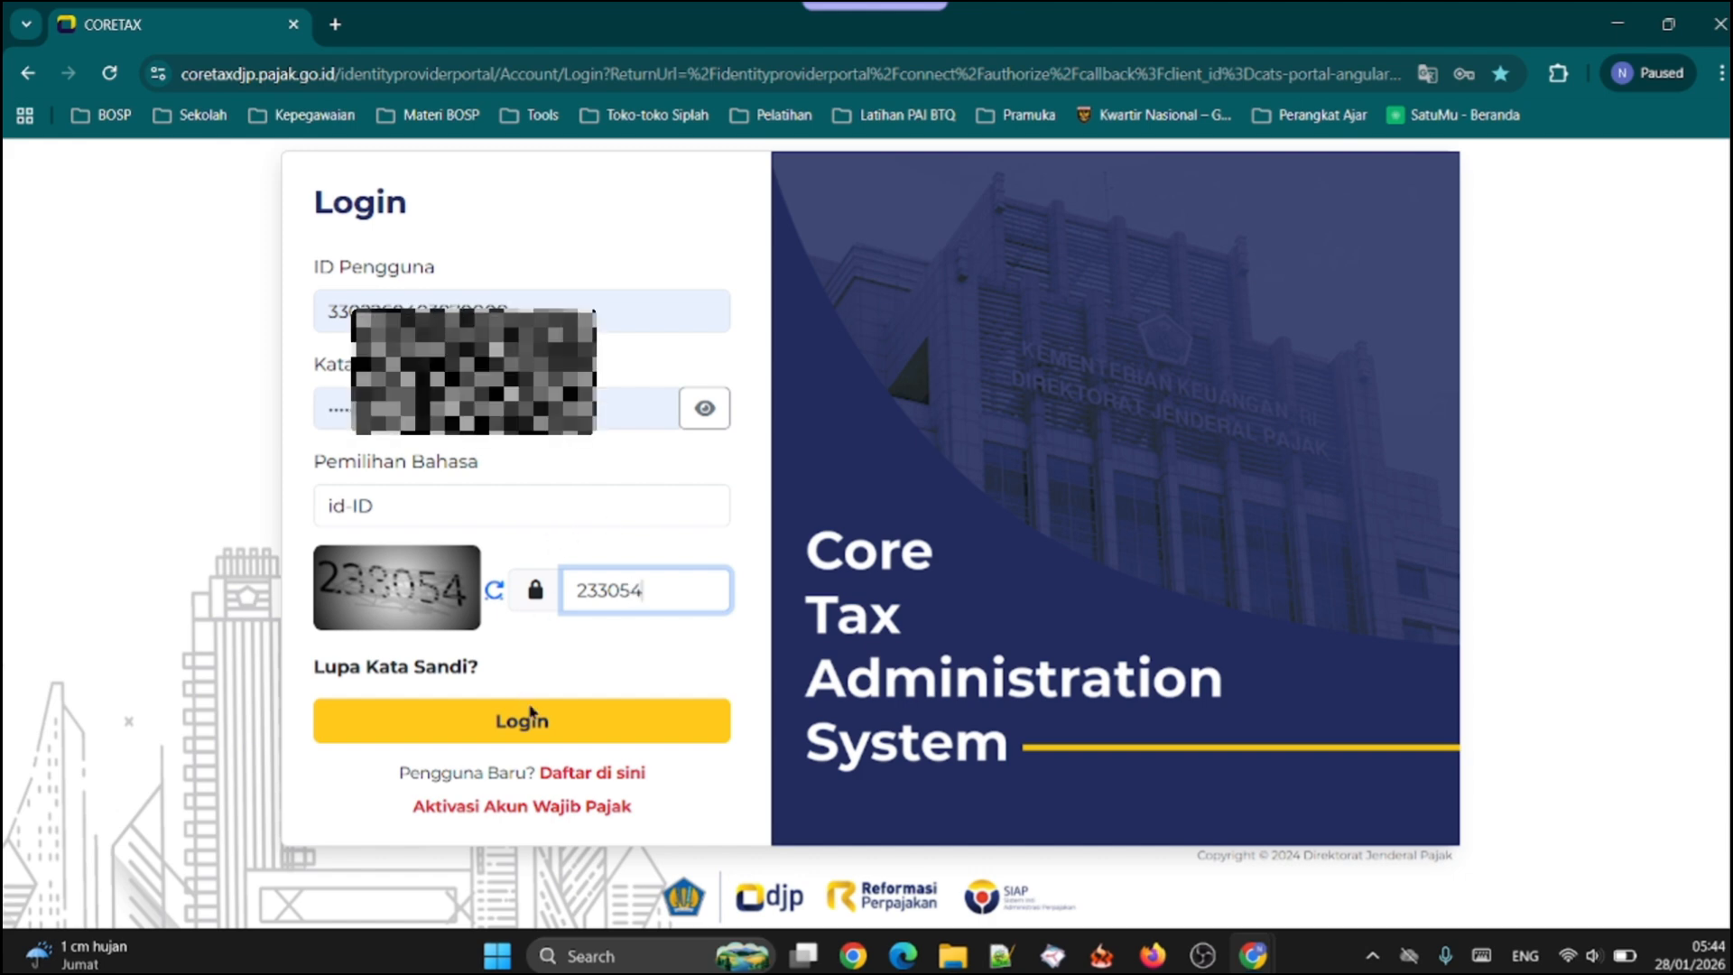
left_click(531, 718)
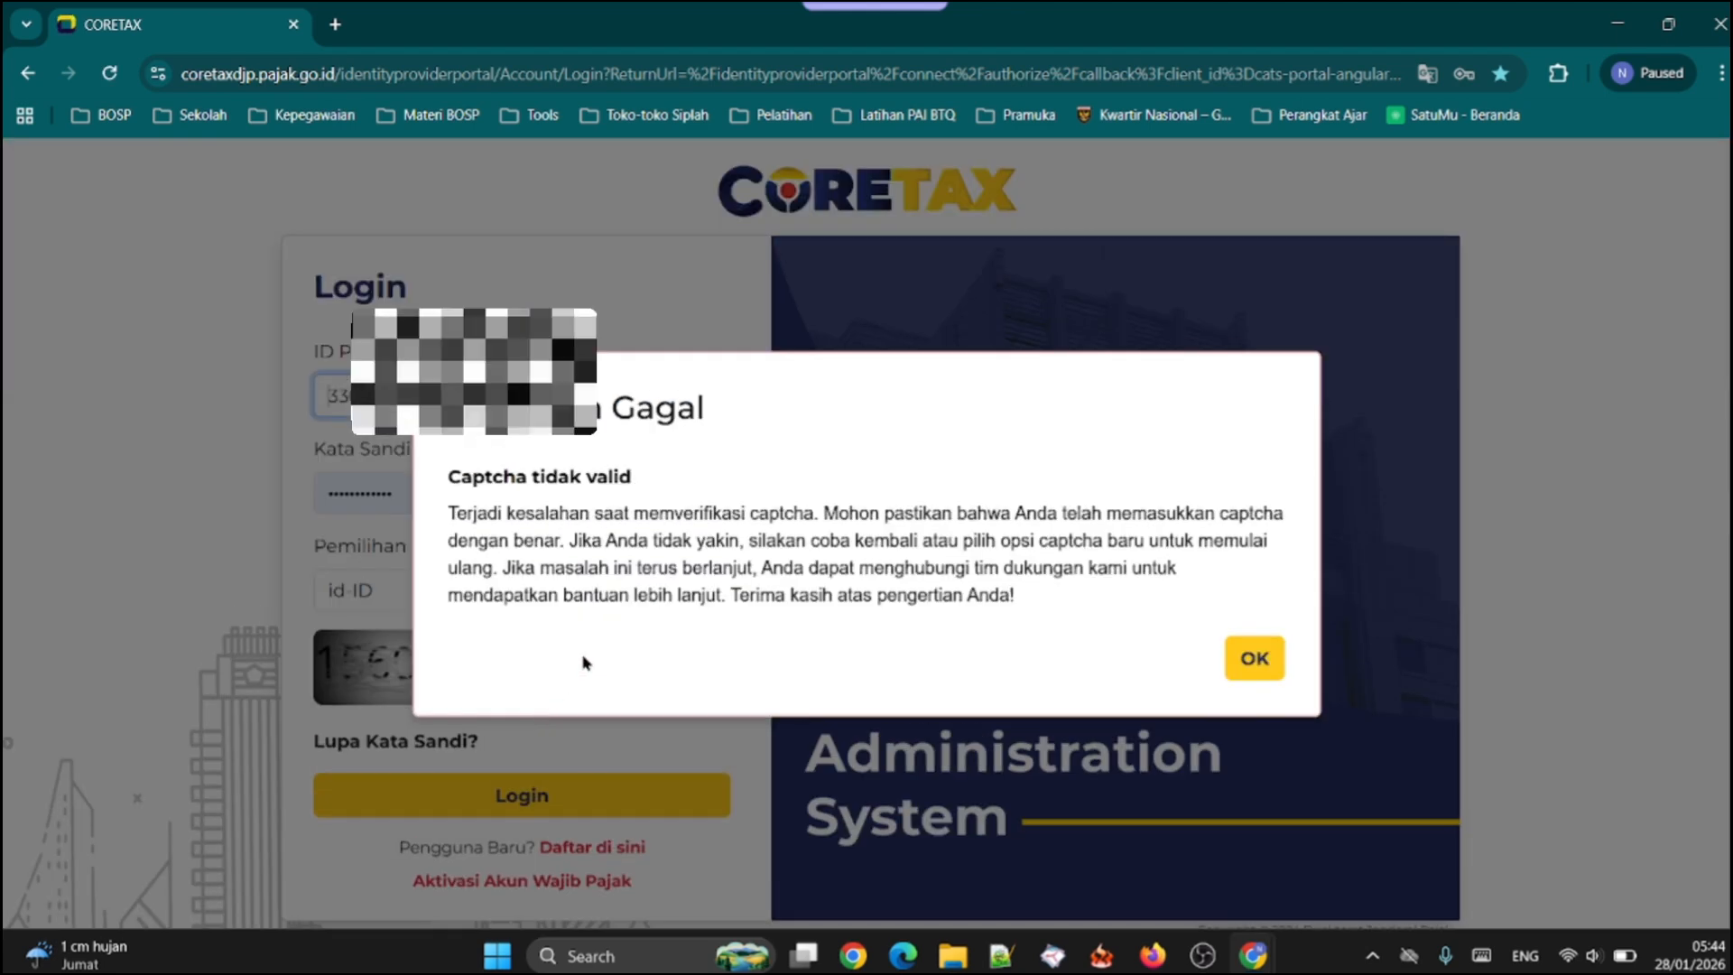
left_click(1254, 658)
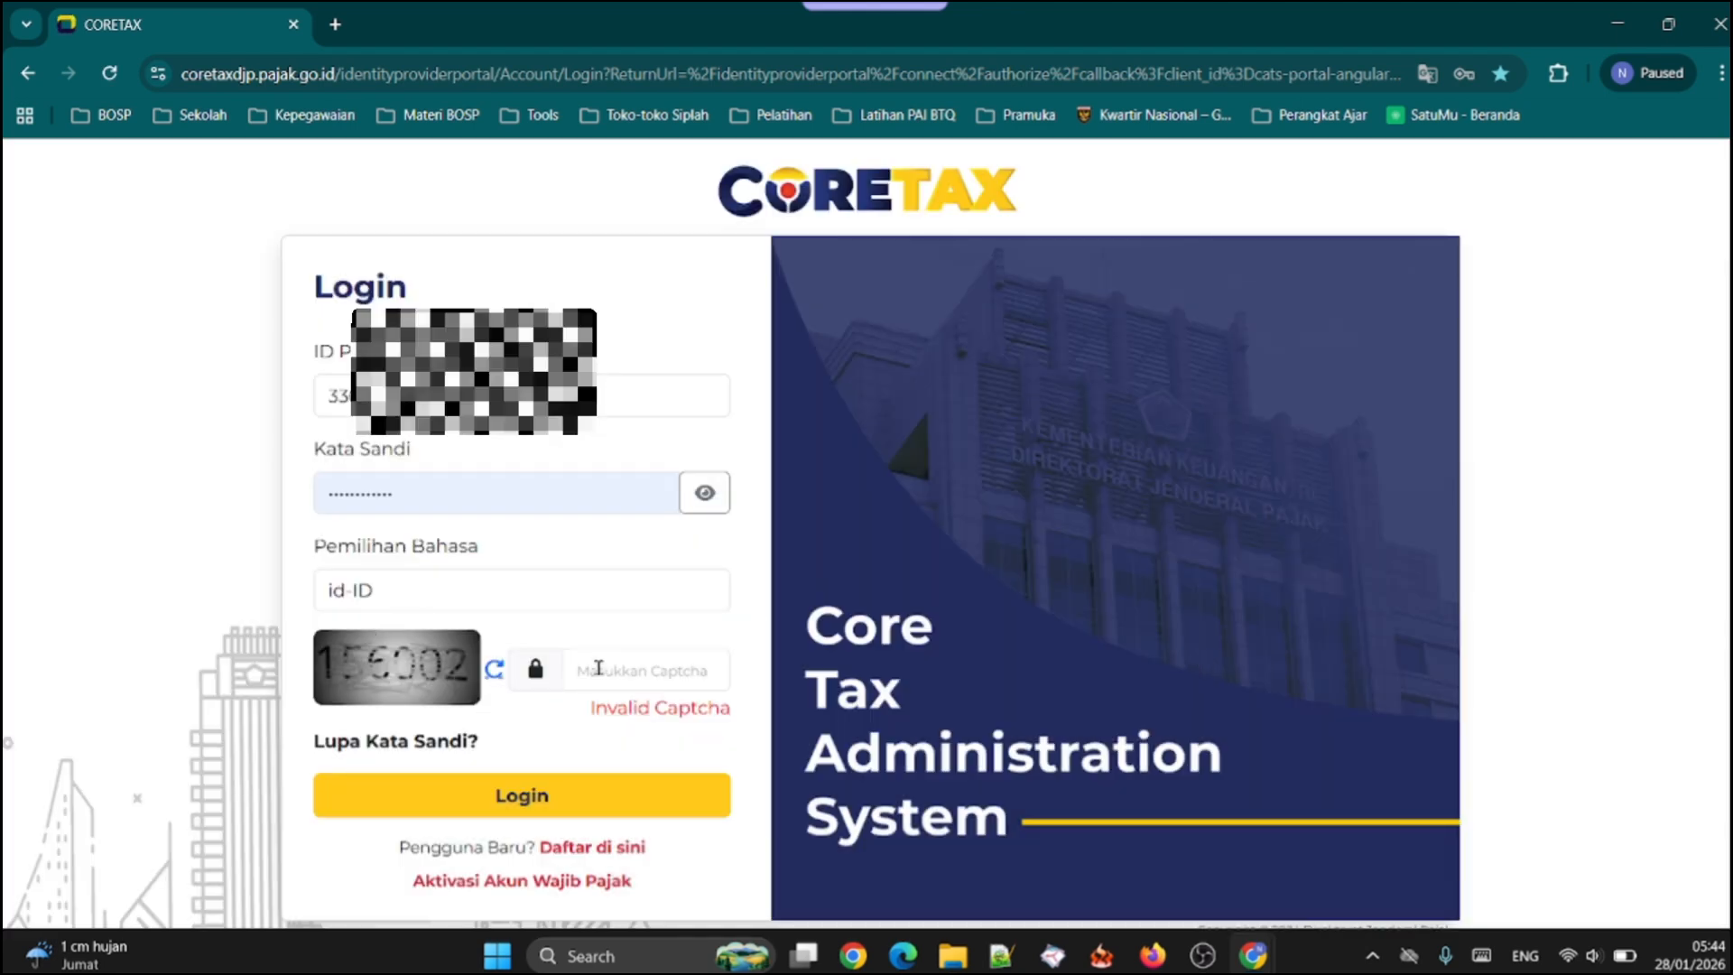
Enter the new captcha code and log in to CORETAX
left_click(635, 658)
type("156")
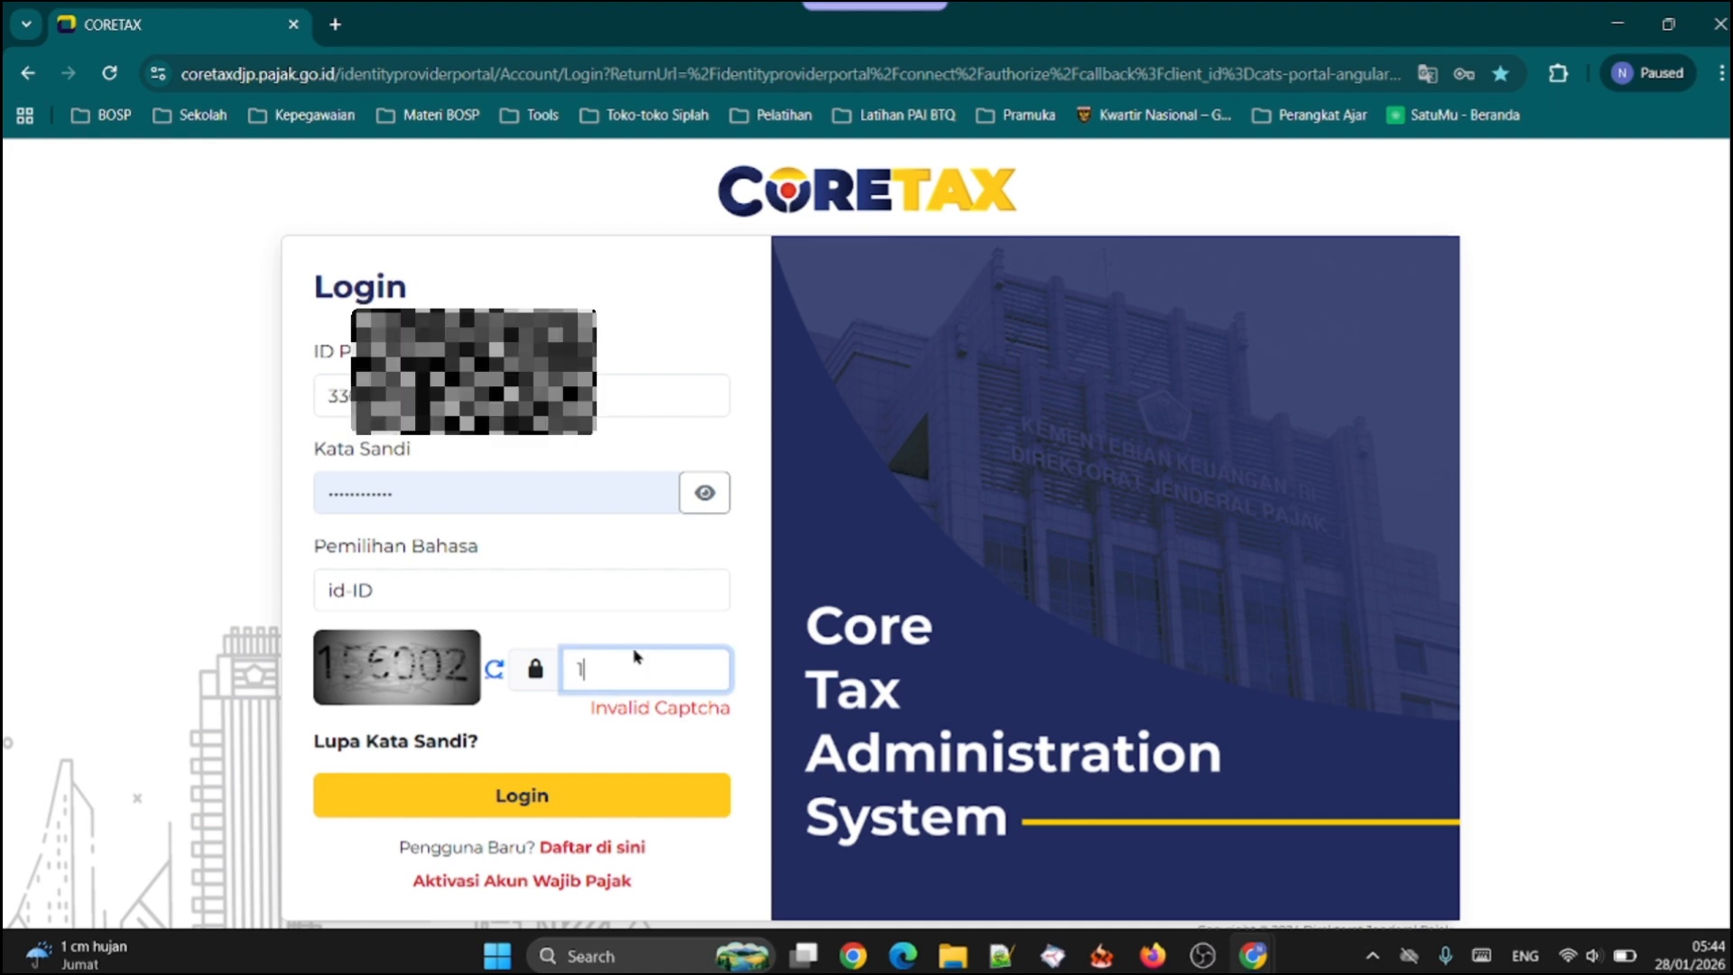
type("002")
left_click(521, 796)
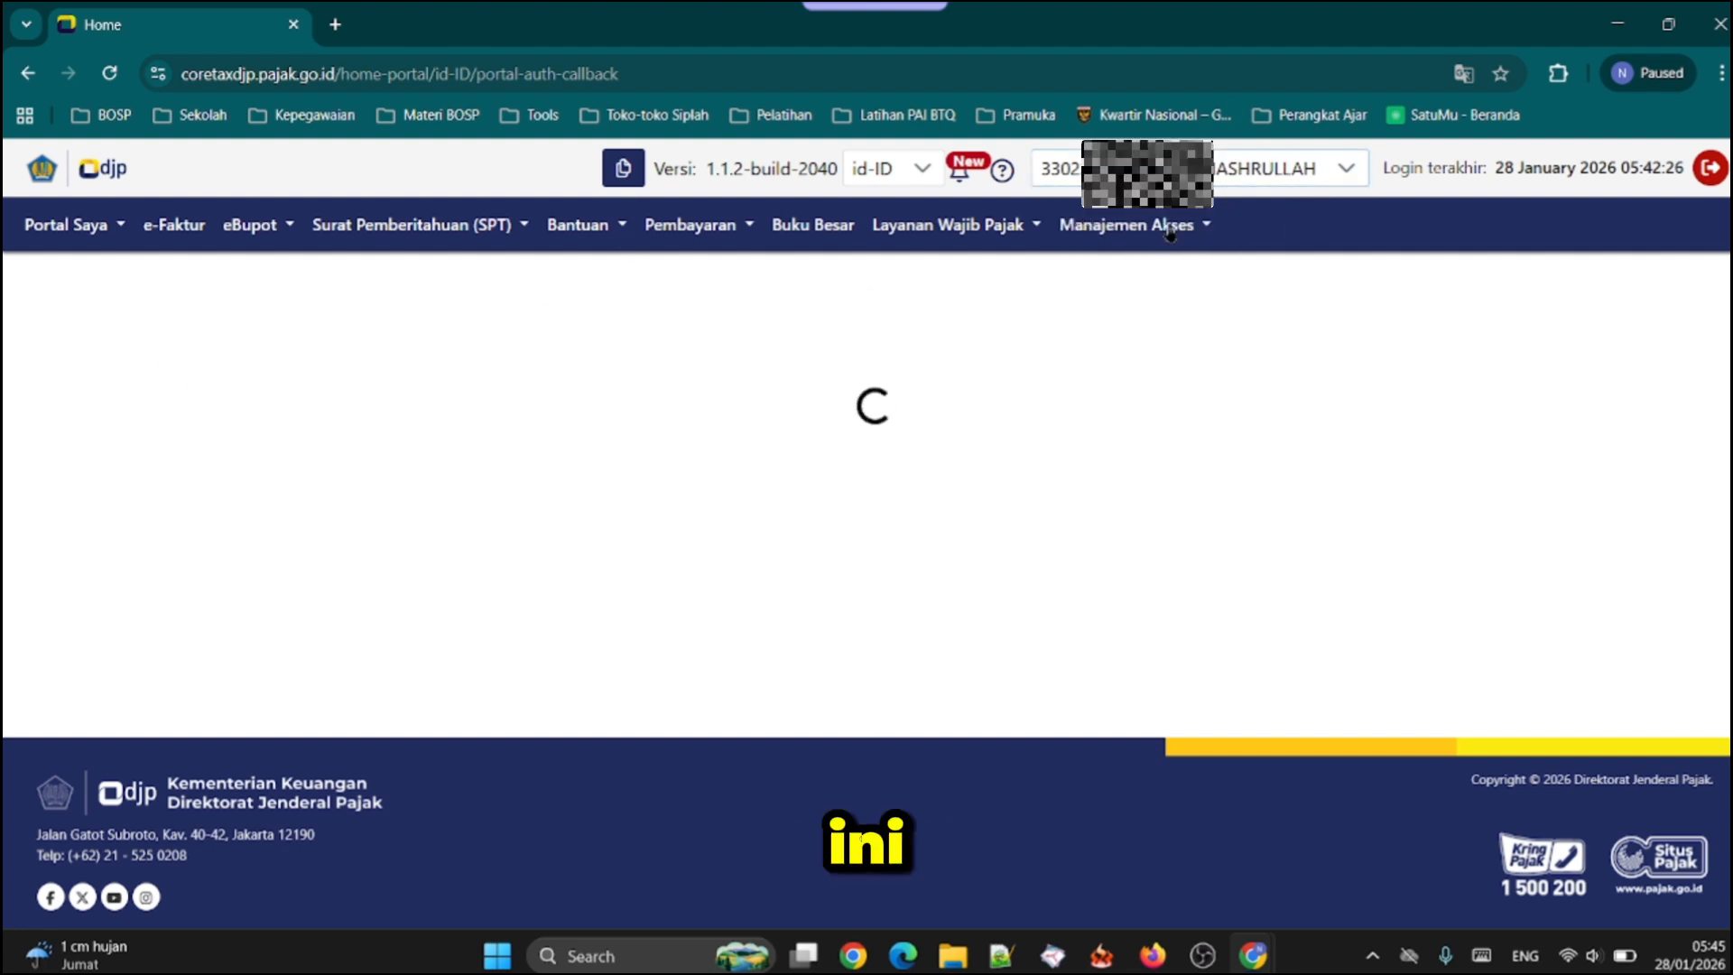
Switch the active taxpayer account to DINAS PENDIDIKAN KABUPATEN BANYUMAS
left_click(1351, 169)
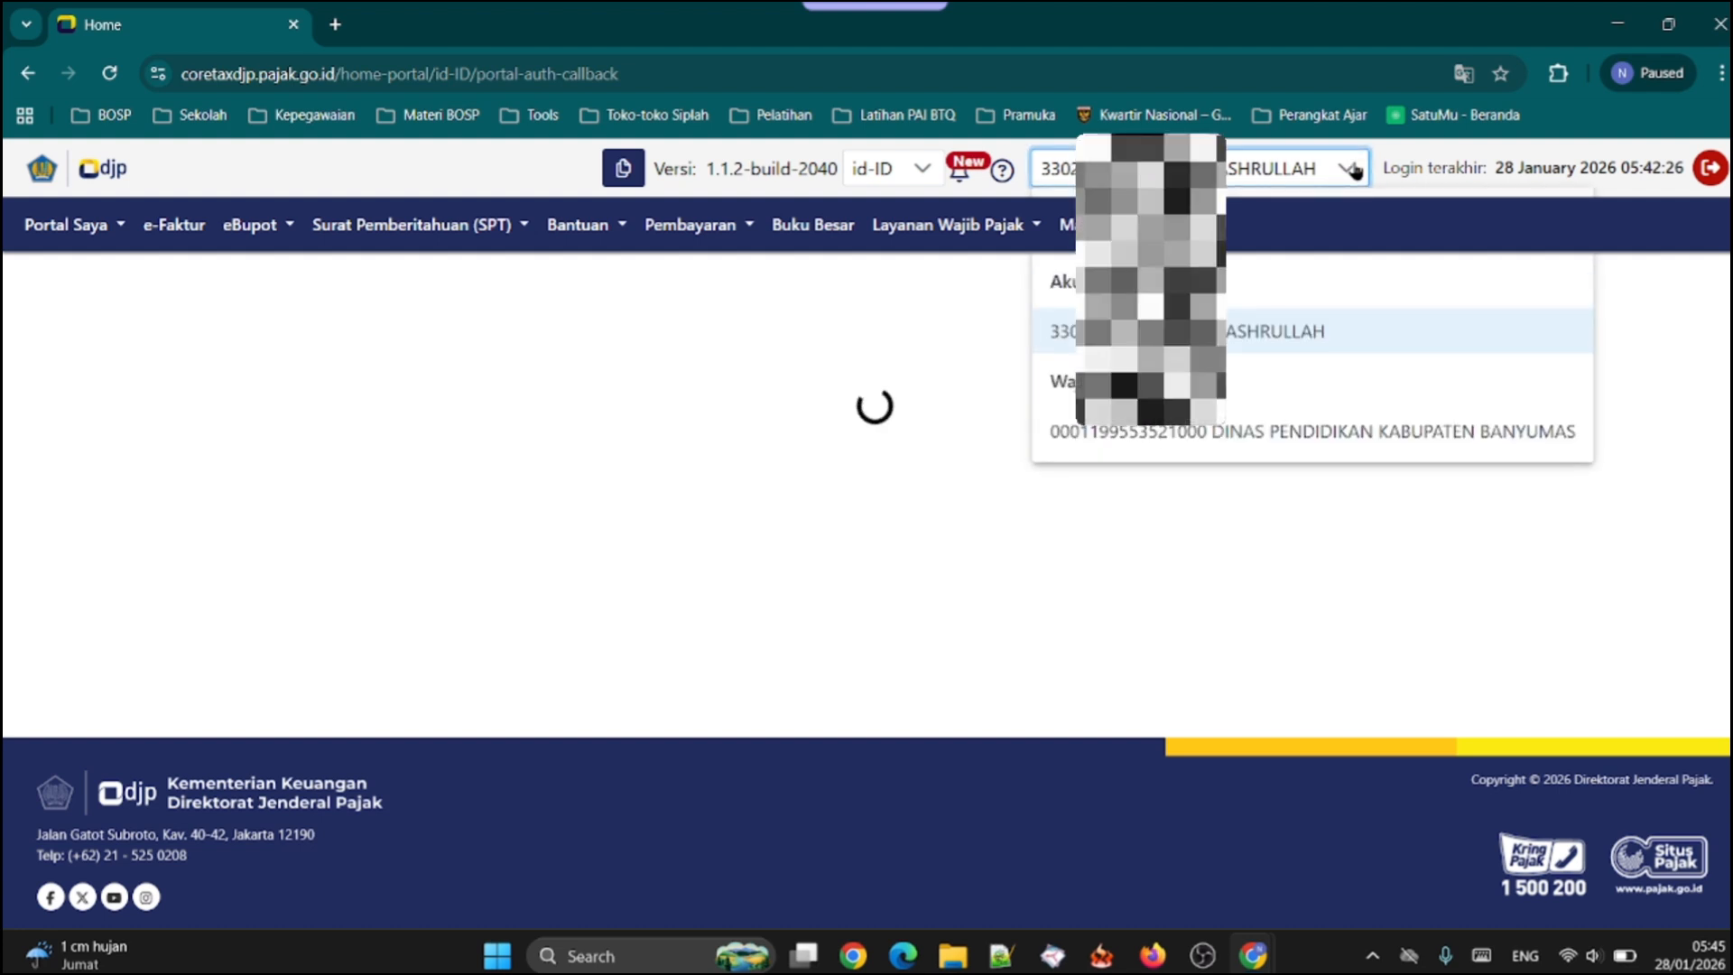
left_click(1200, 435)
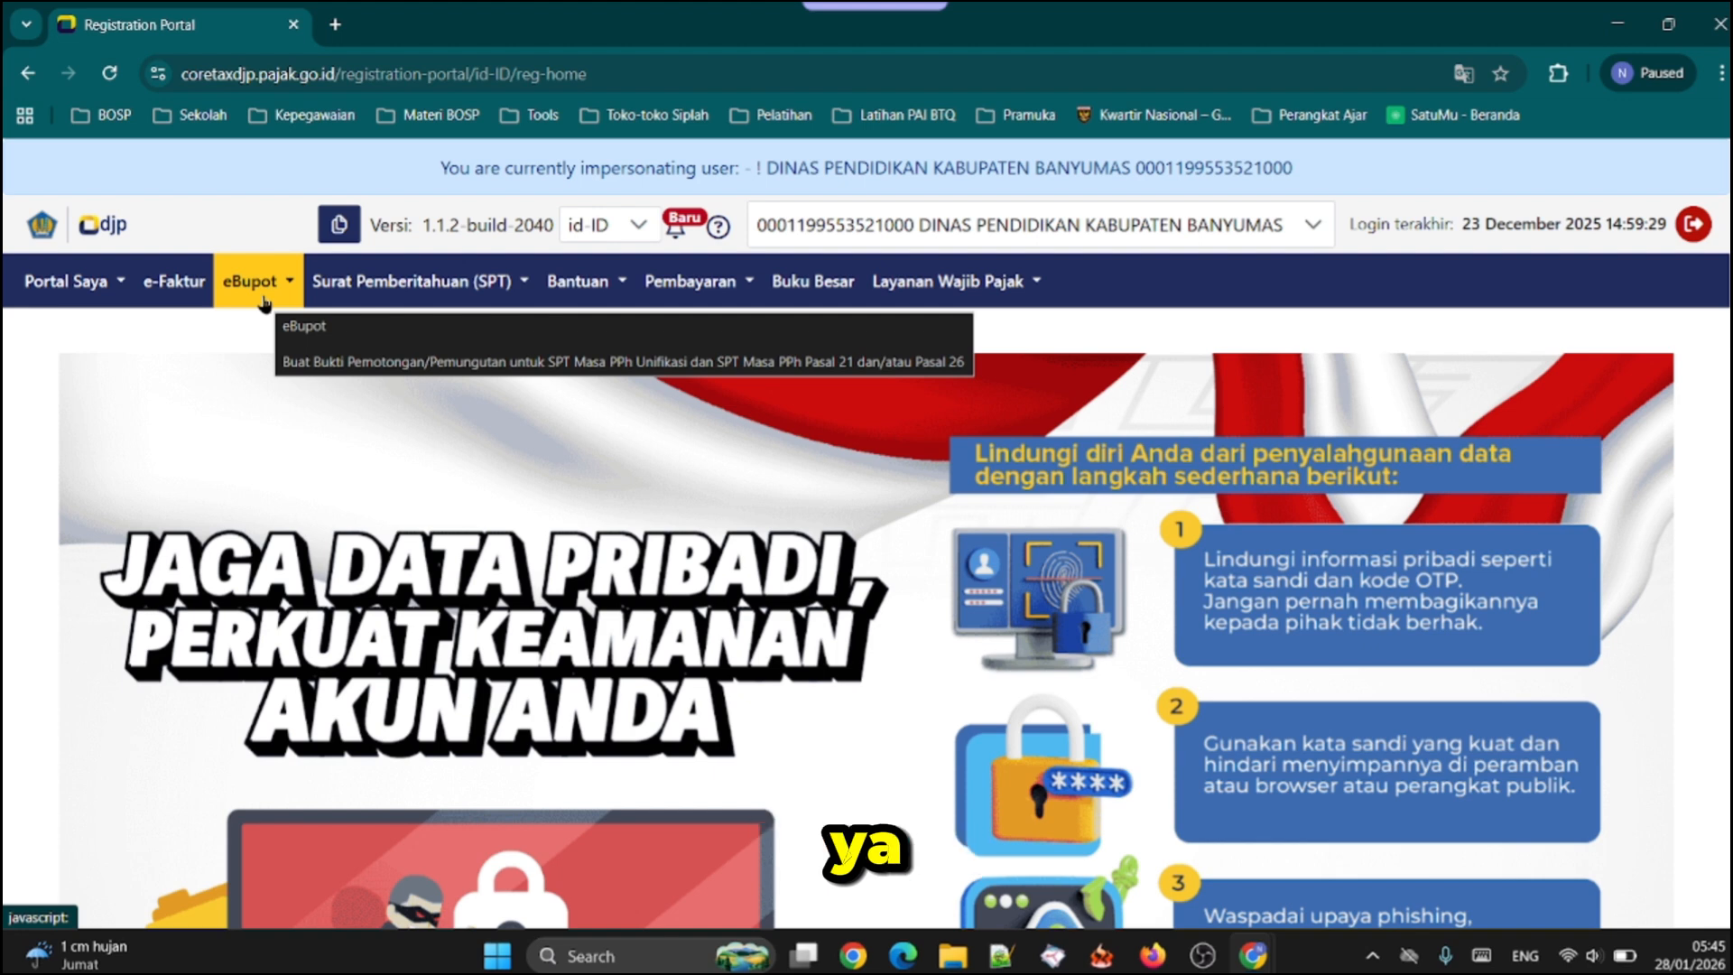
scroll(282, 287, "down", 1)
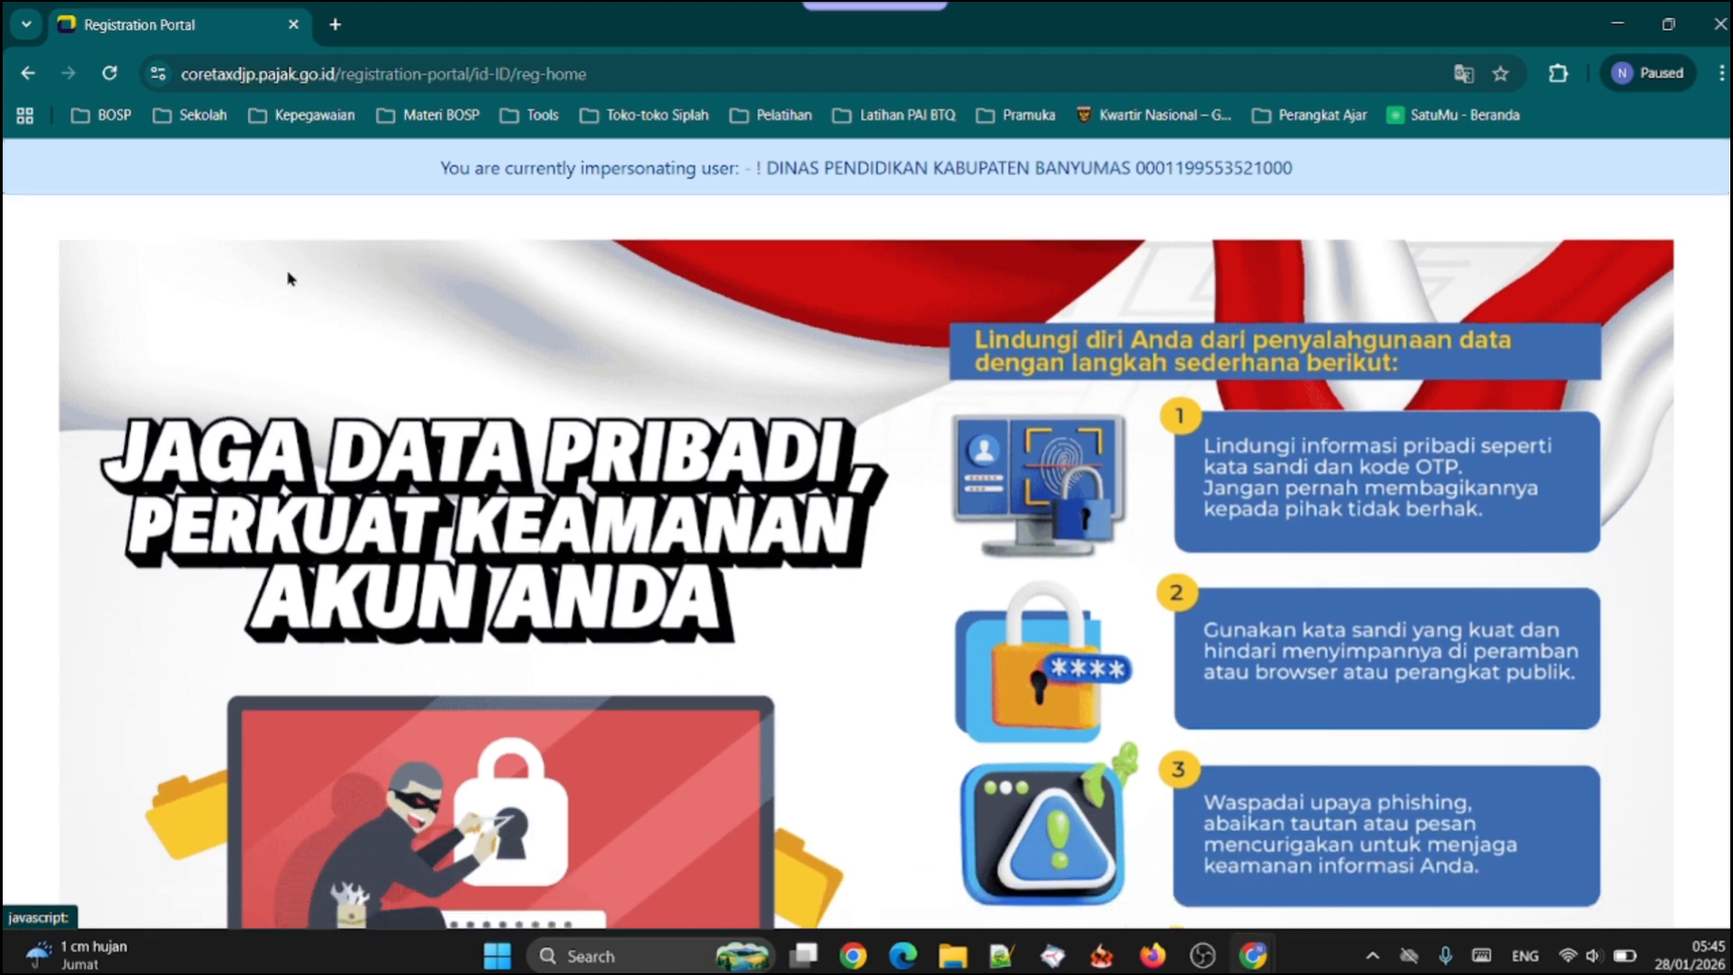
scroll(287, 275, "up", 1)
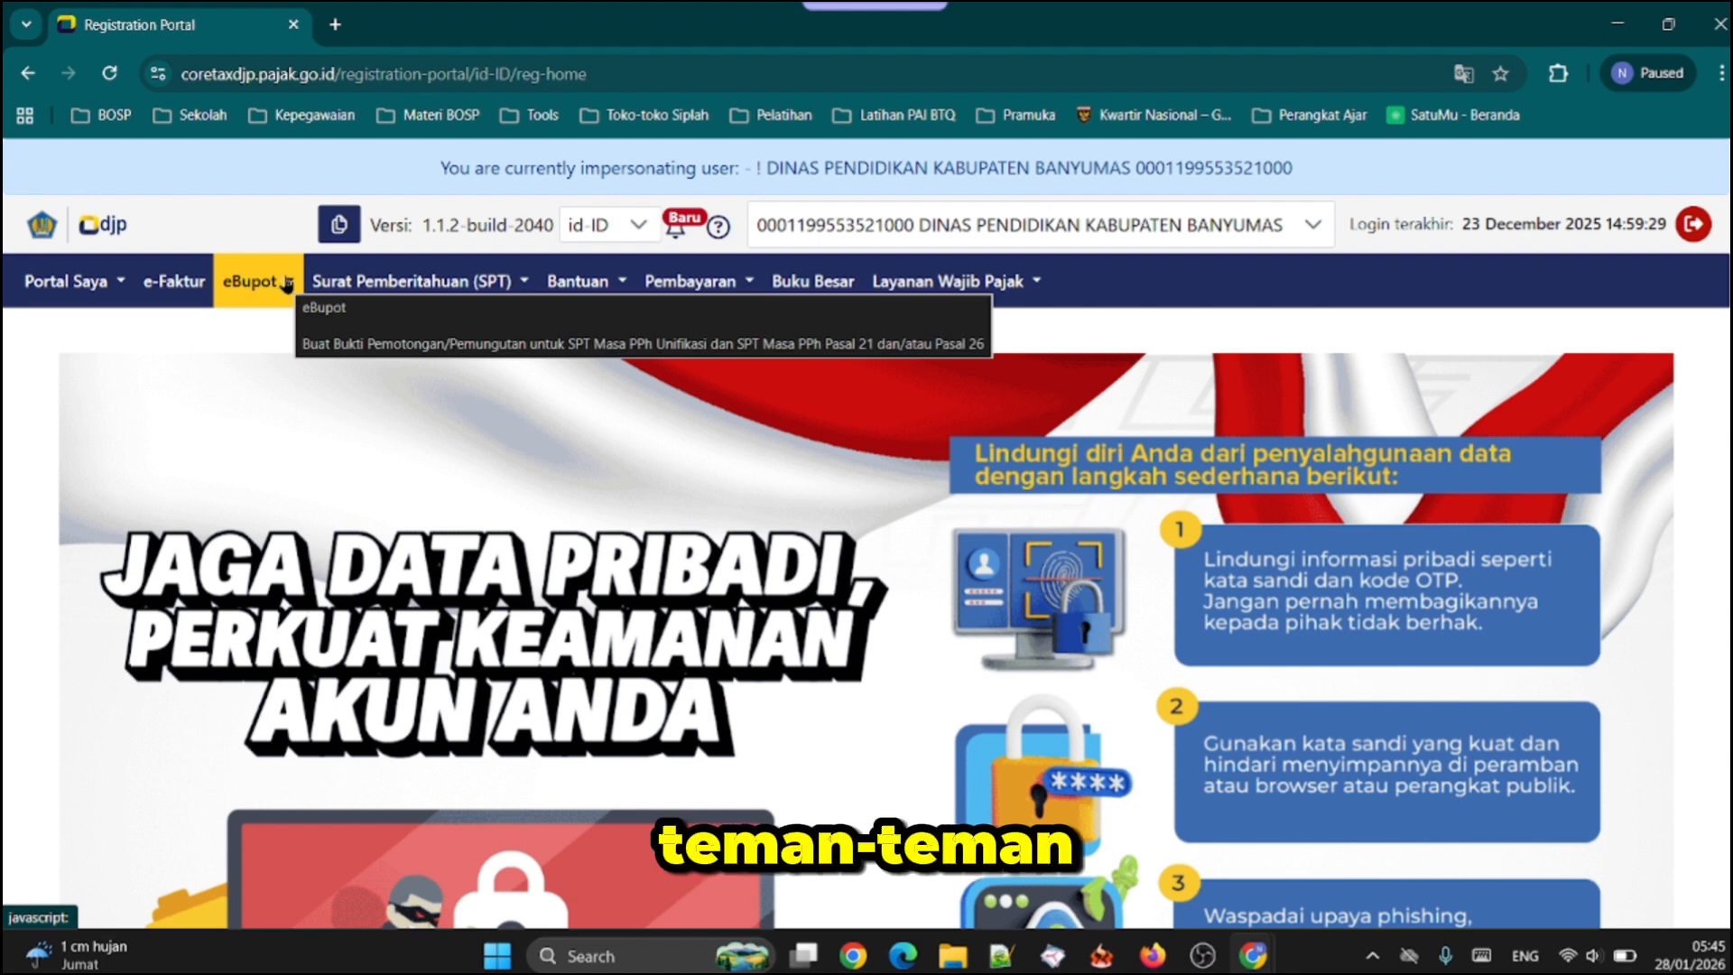
left_click(287, 283)
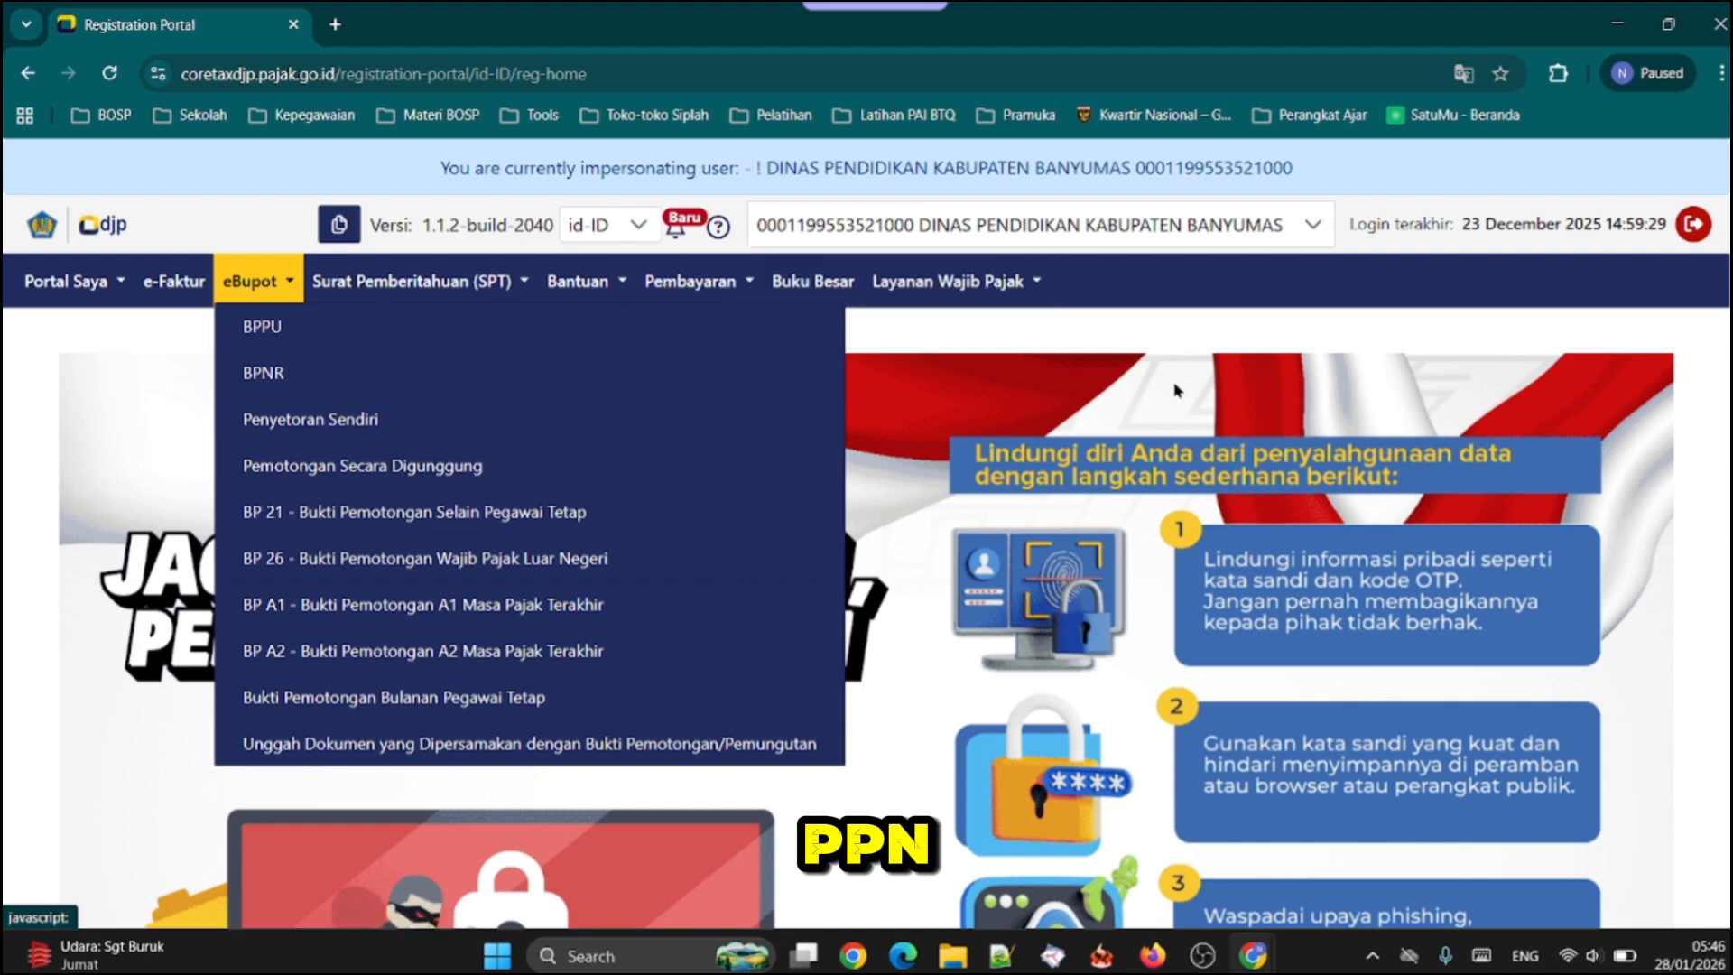
right_click(1244, 385)
left_click(1221, 296)
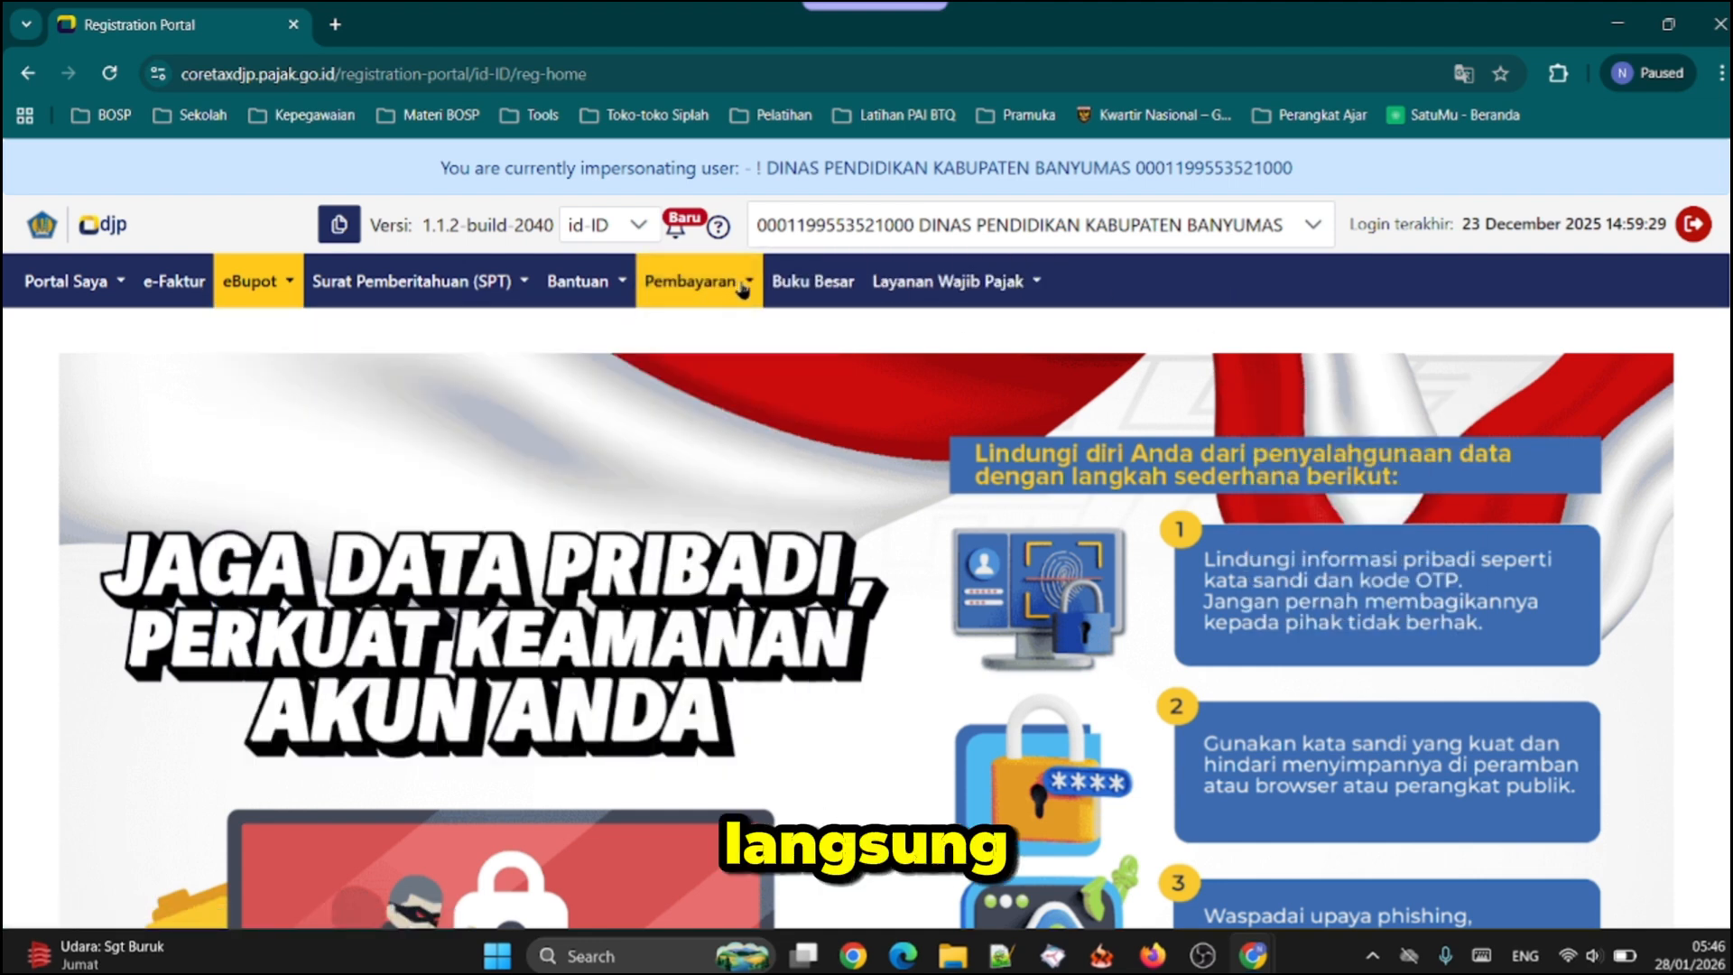
left_click(709, 287)
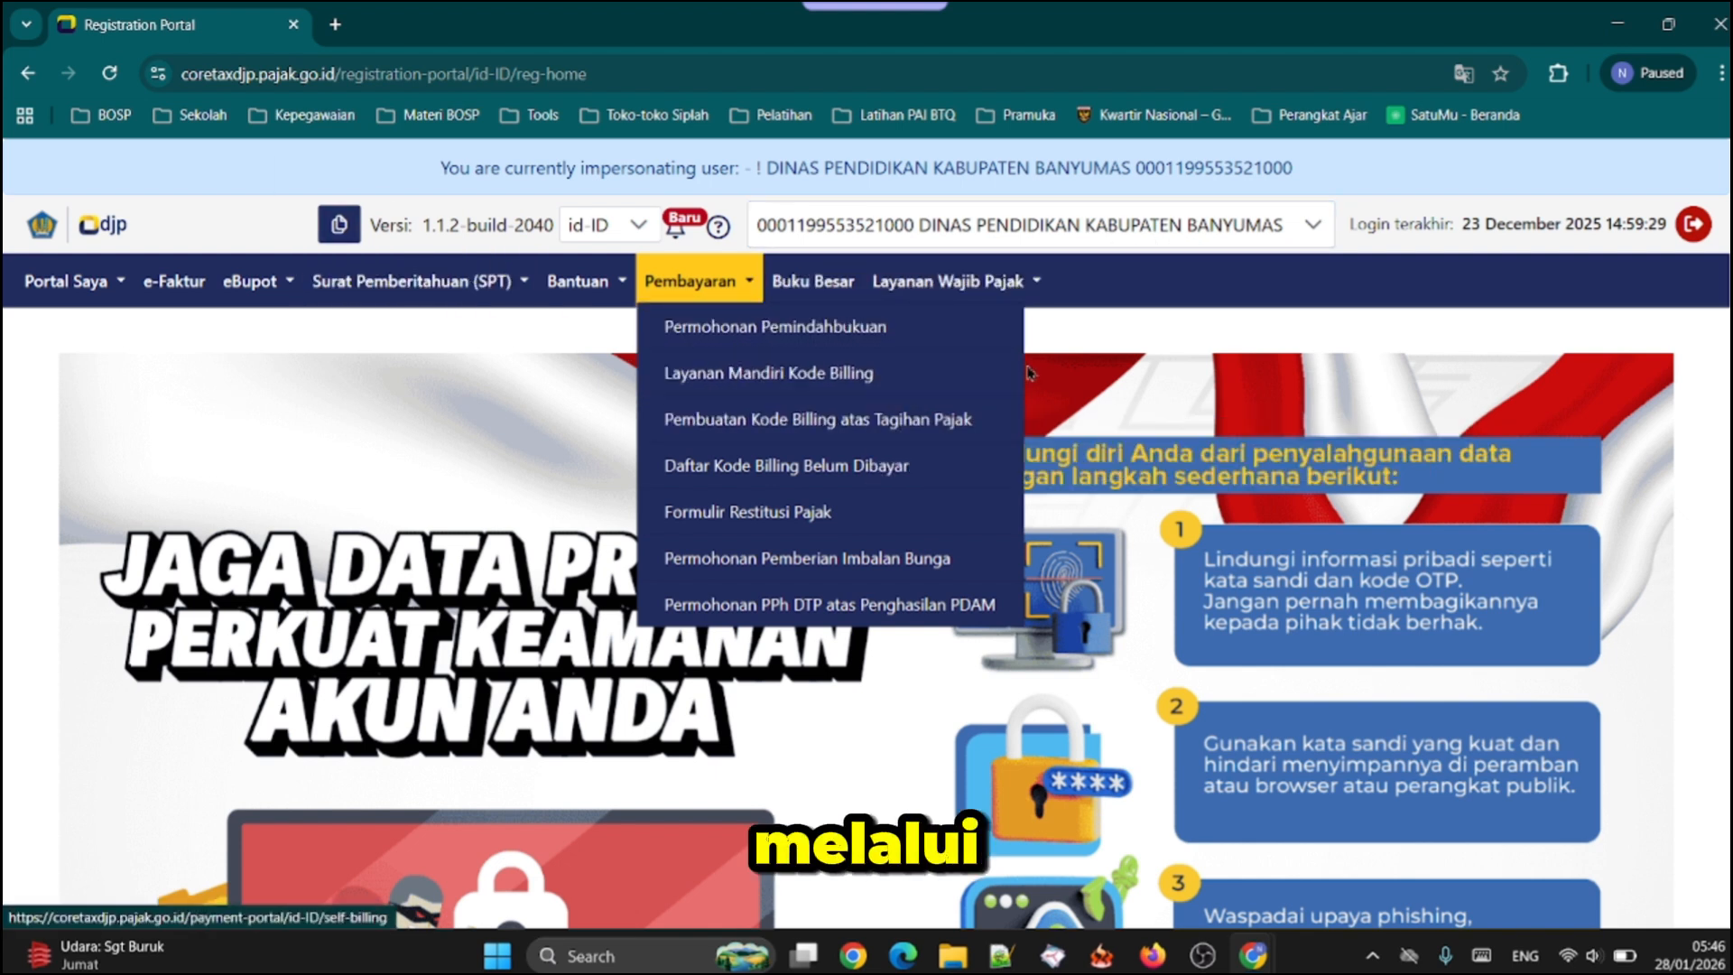
right_click(1116, 284)
left_click(1099, 288)
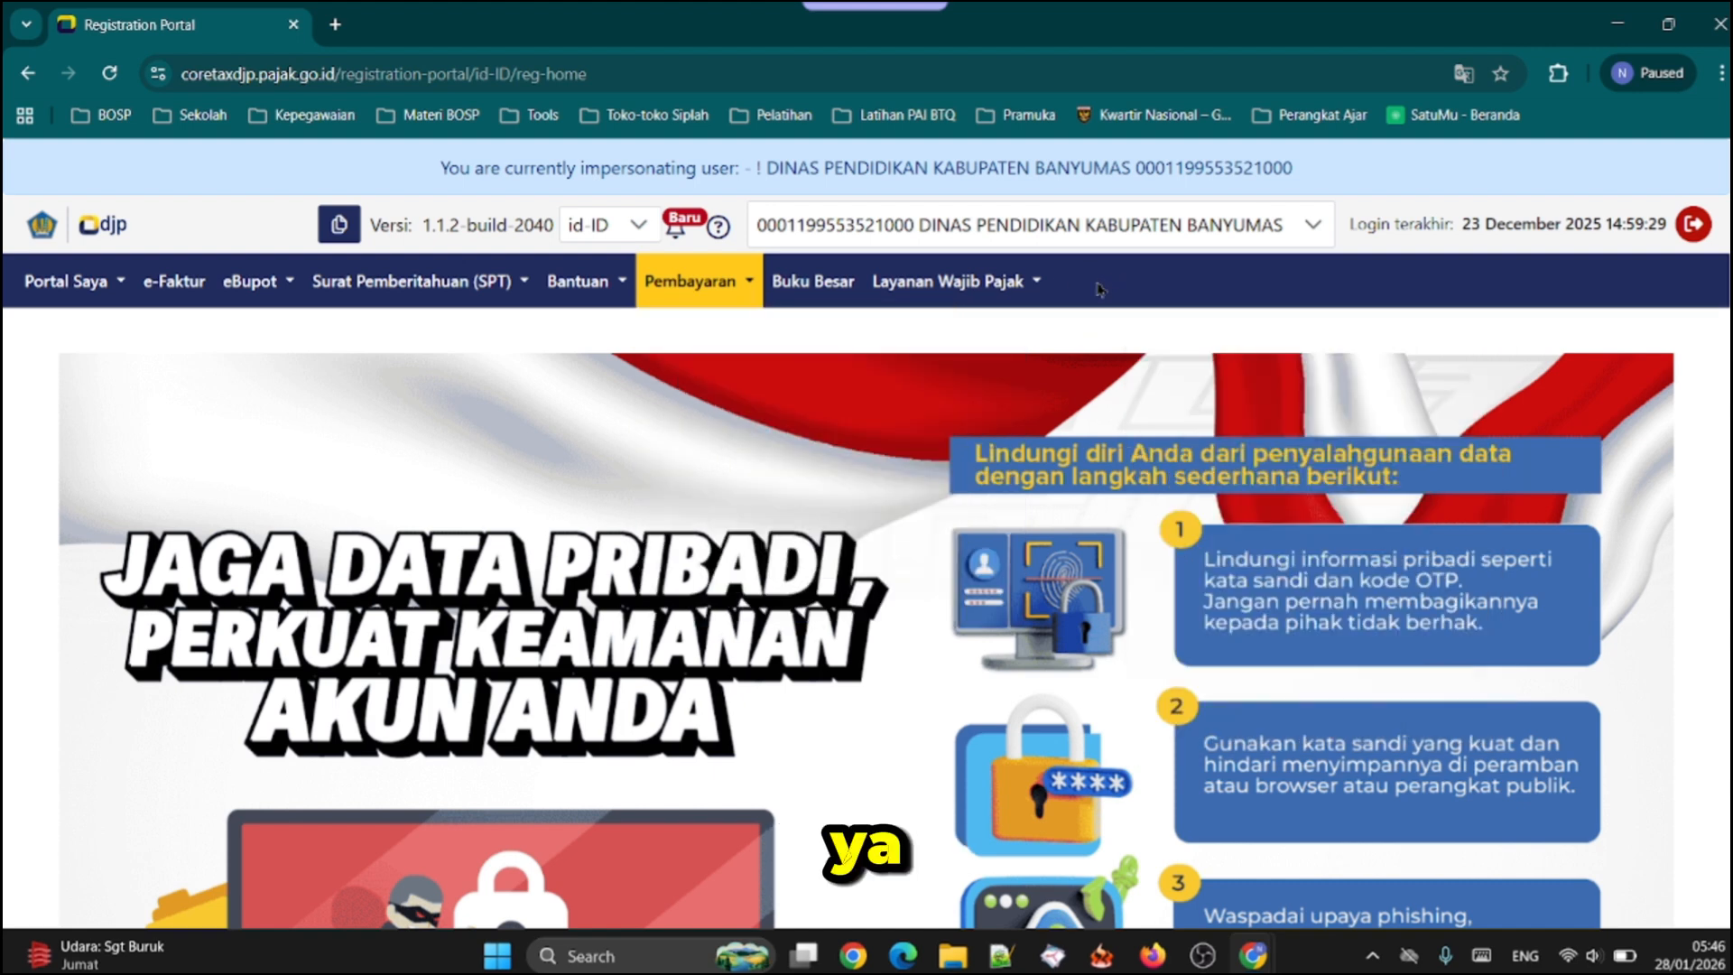
Open the eBupot BPPU page and start creating a new eBupot BPU withholding slip
left_click(257, 281)
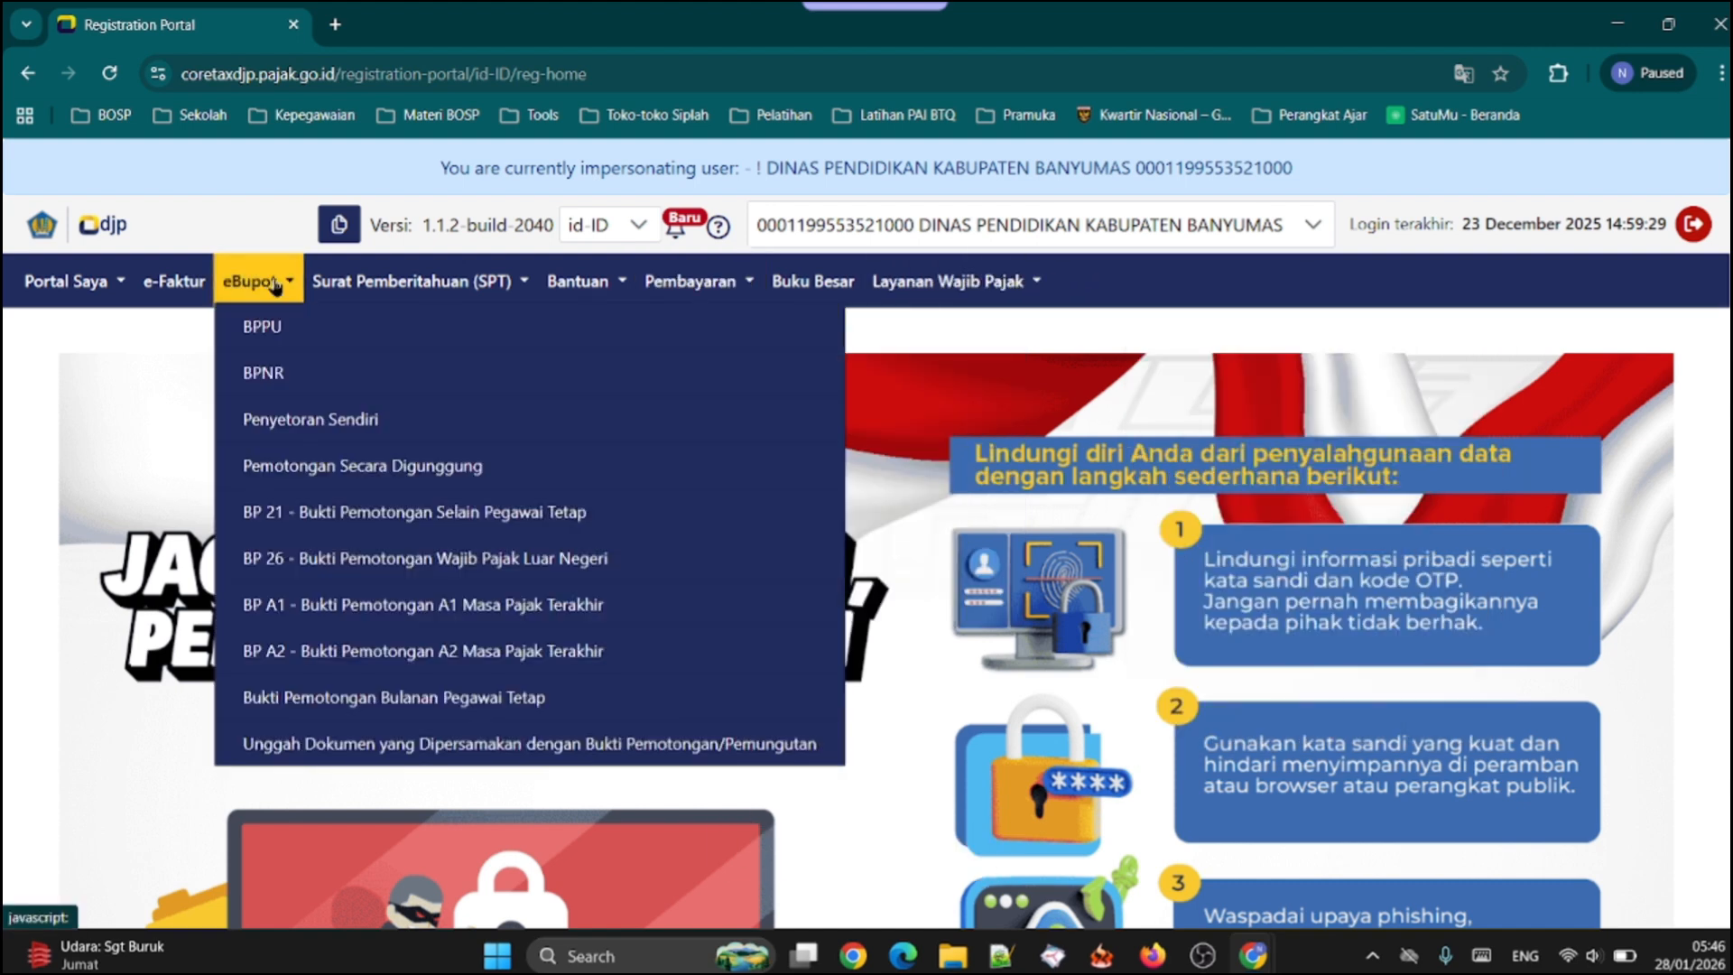
left_click(289, 335)
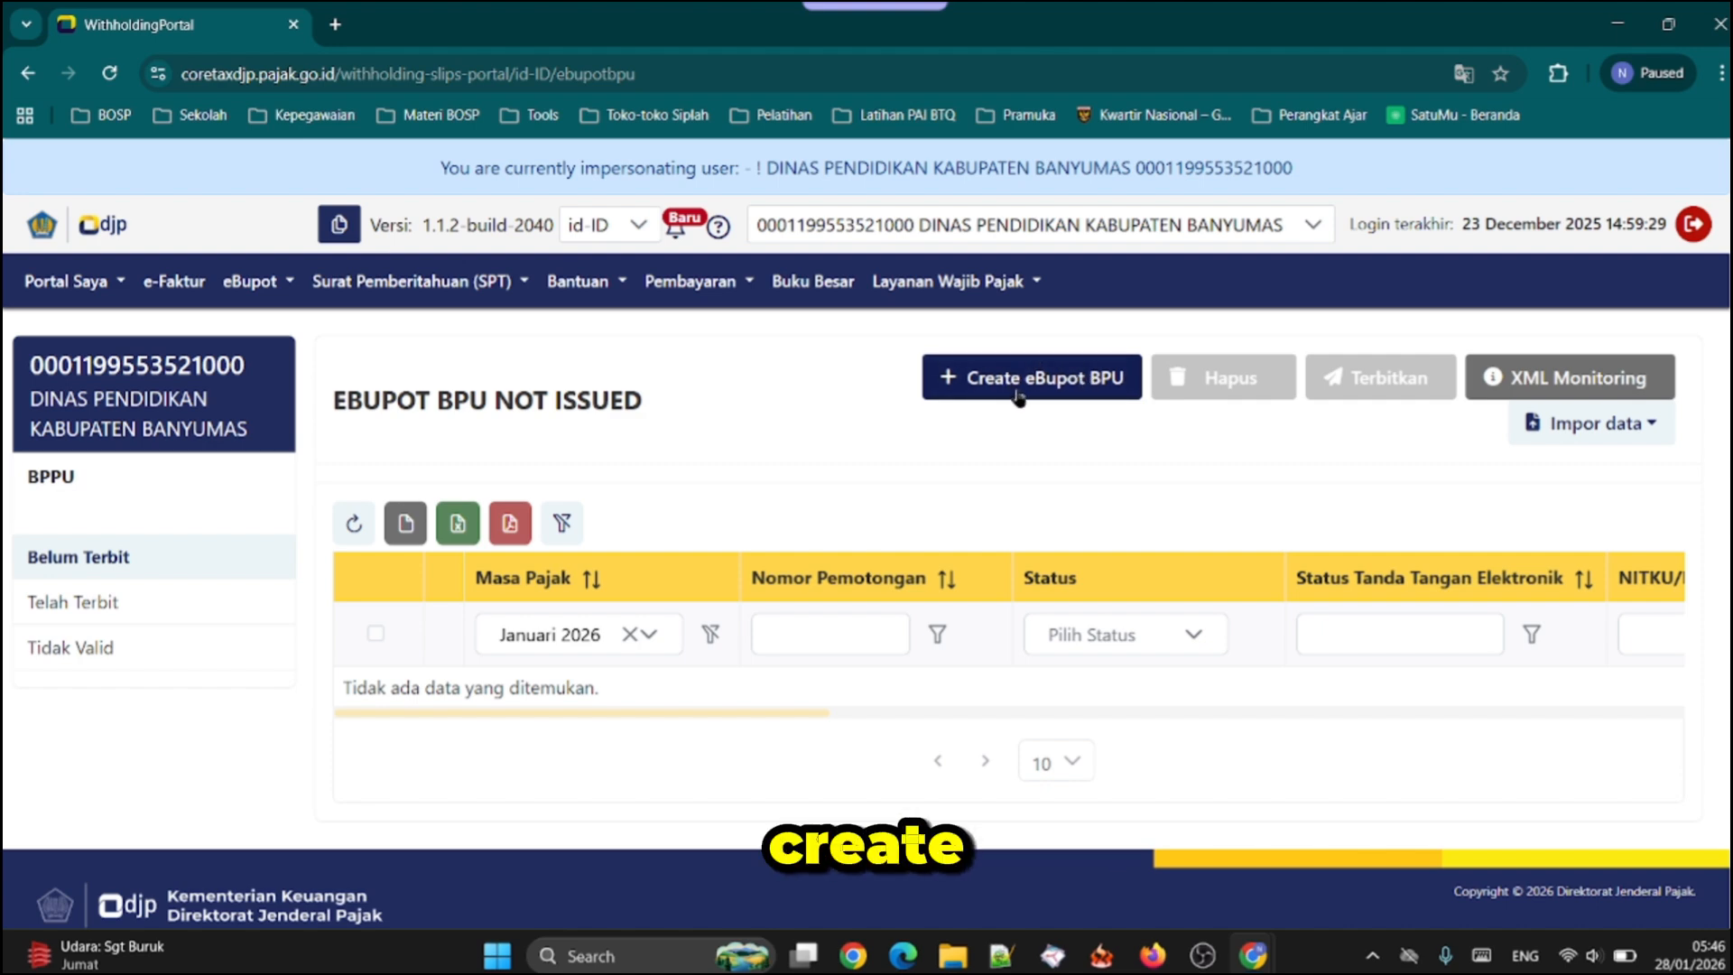
left_click(1018, 398)
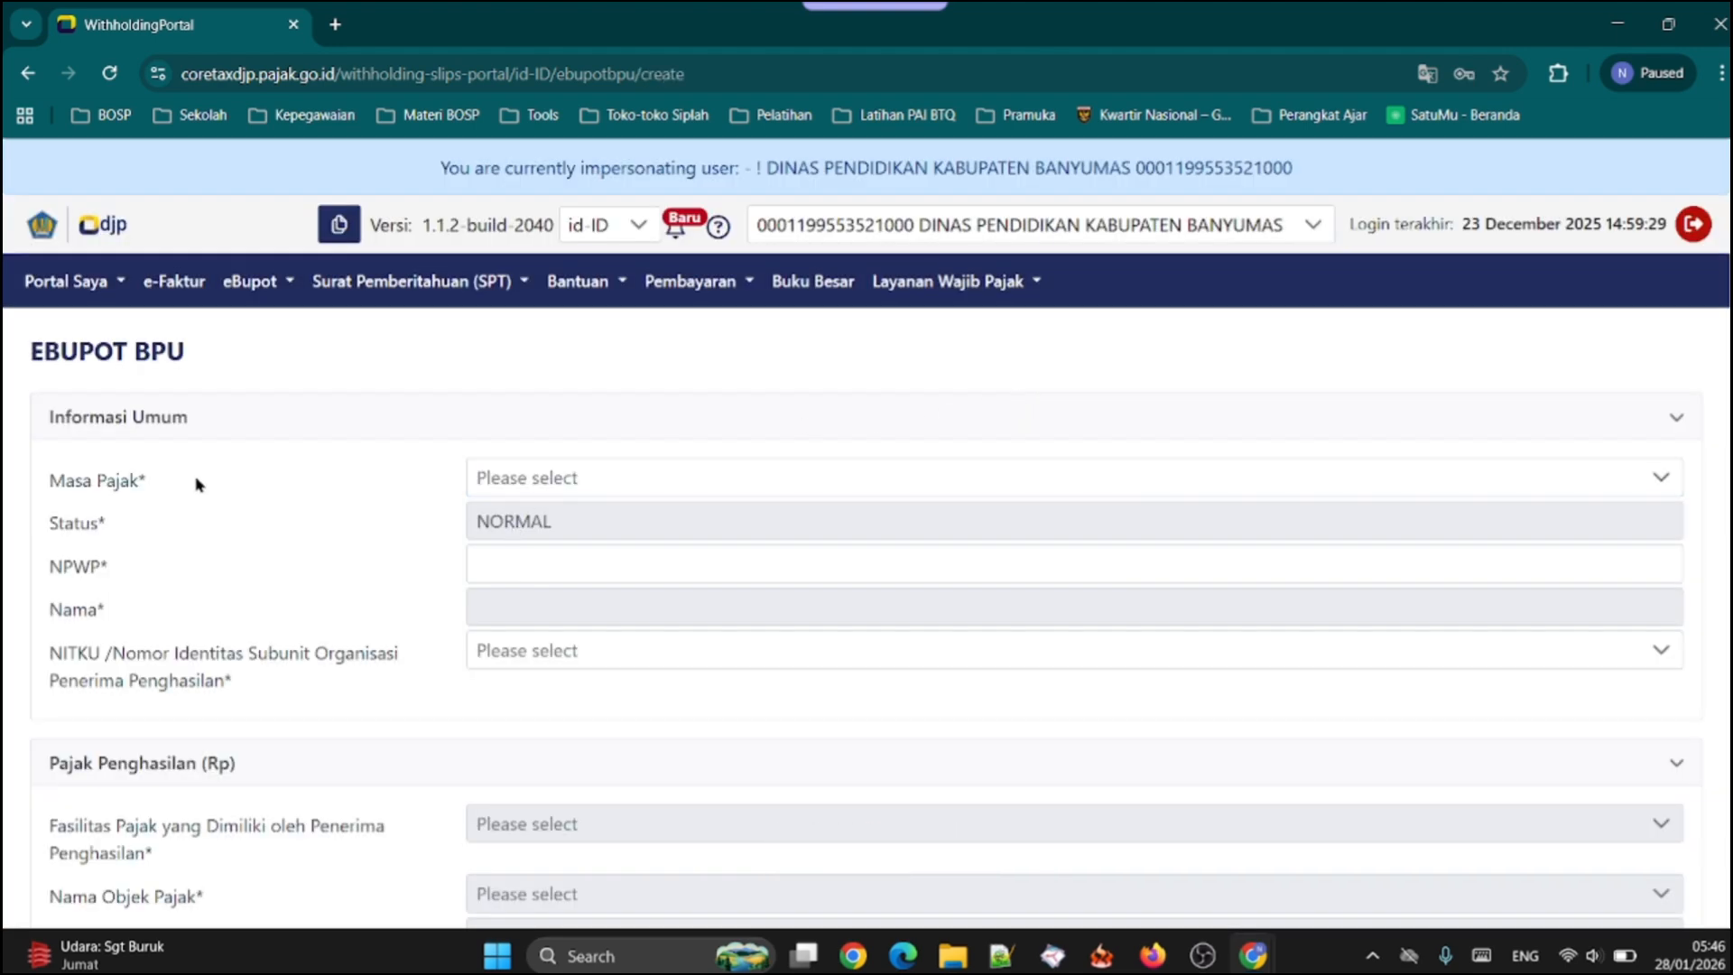
Set the slip's Masa Pajak to Januari 2026 in the Informasi Umum section
scroll(542, 402, "down", 1)
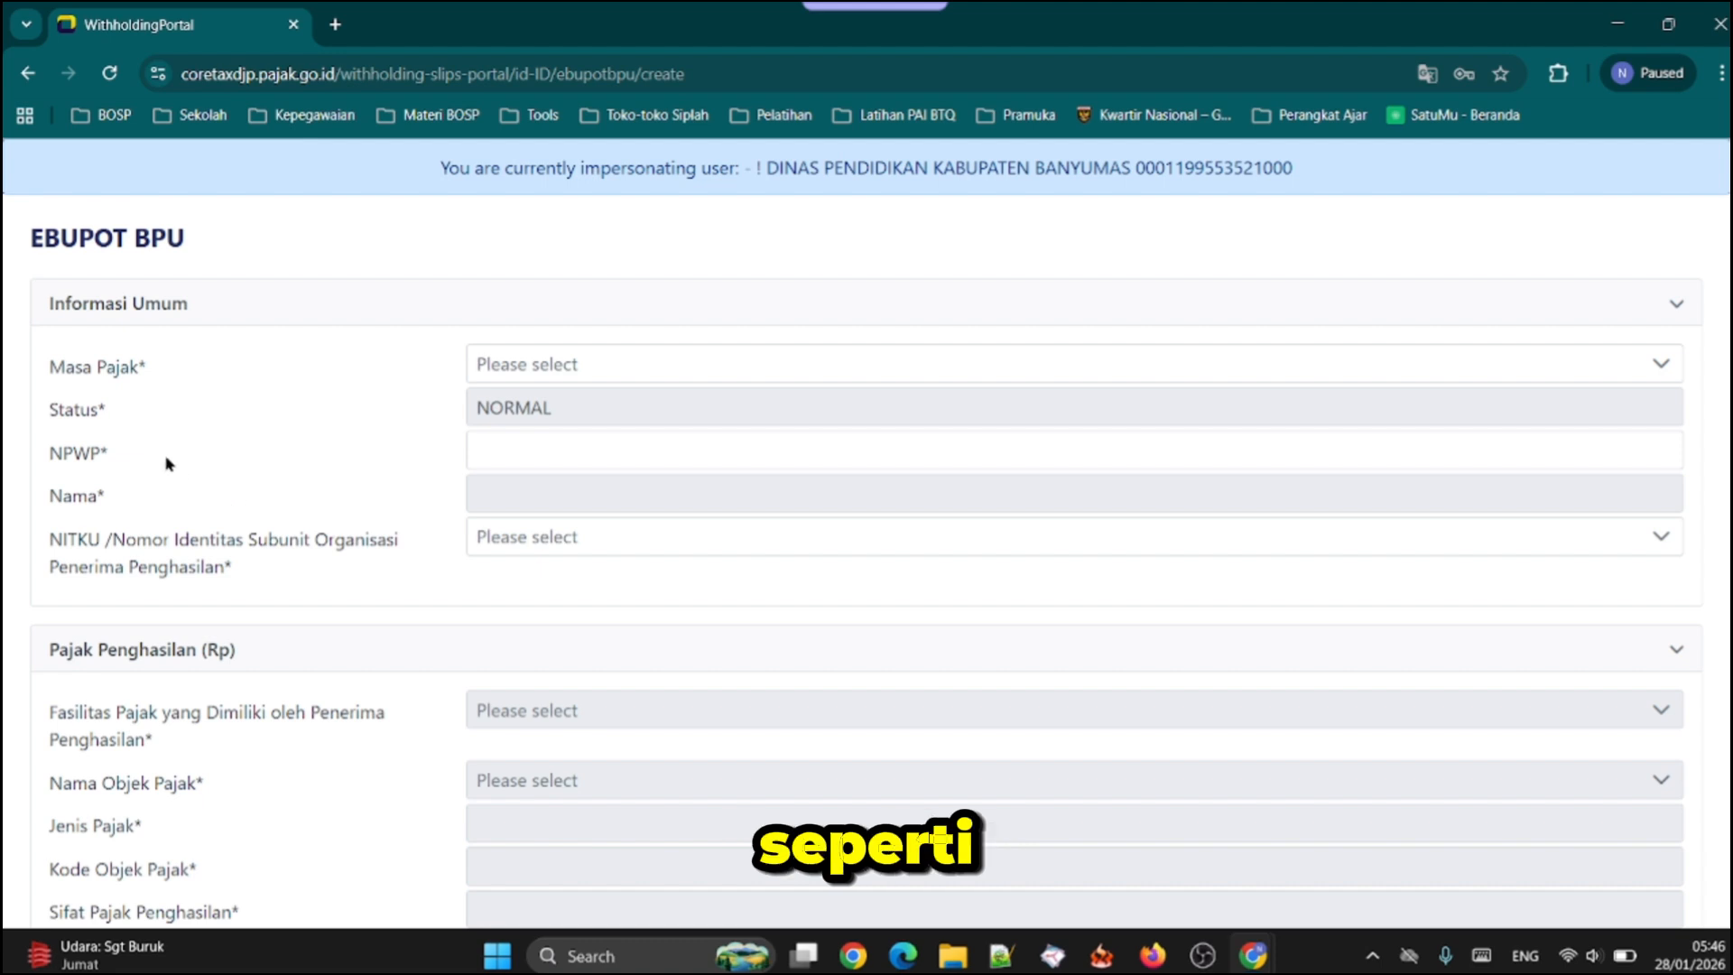
left_click(519, 366)
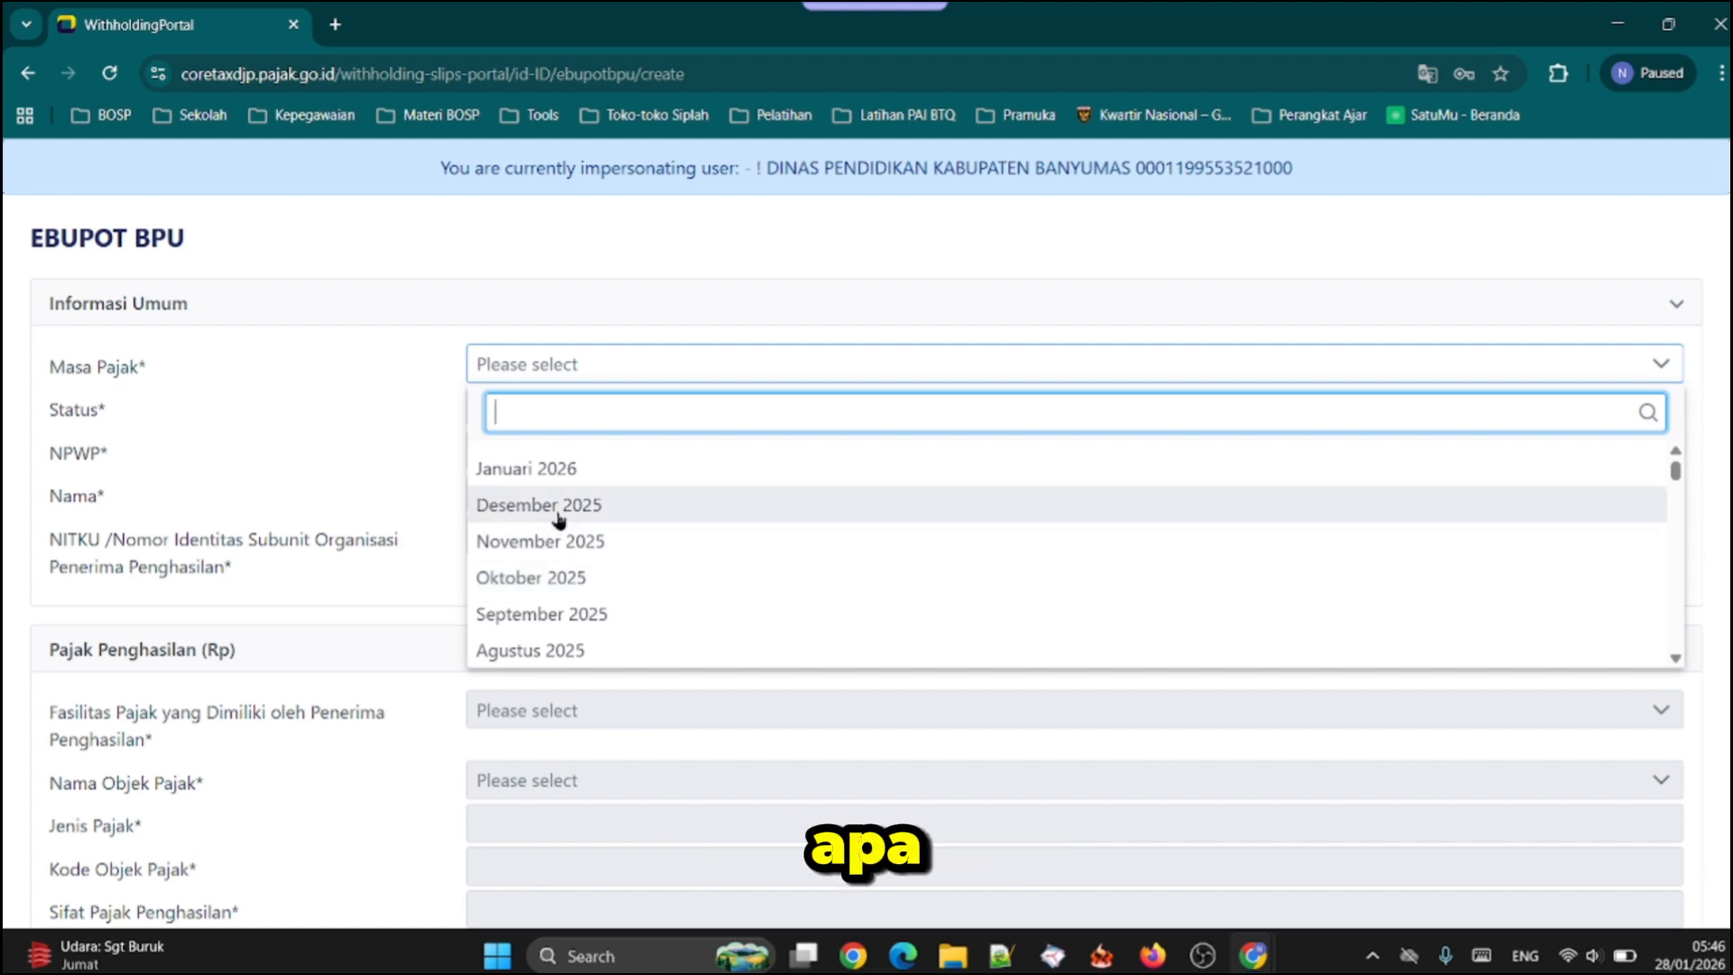
left_click(572, 478)
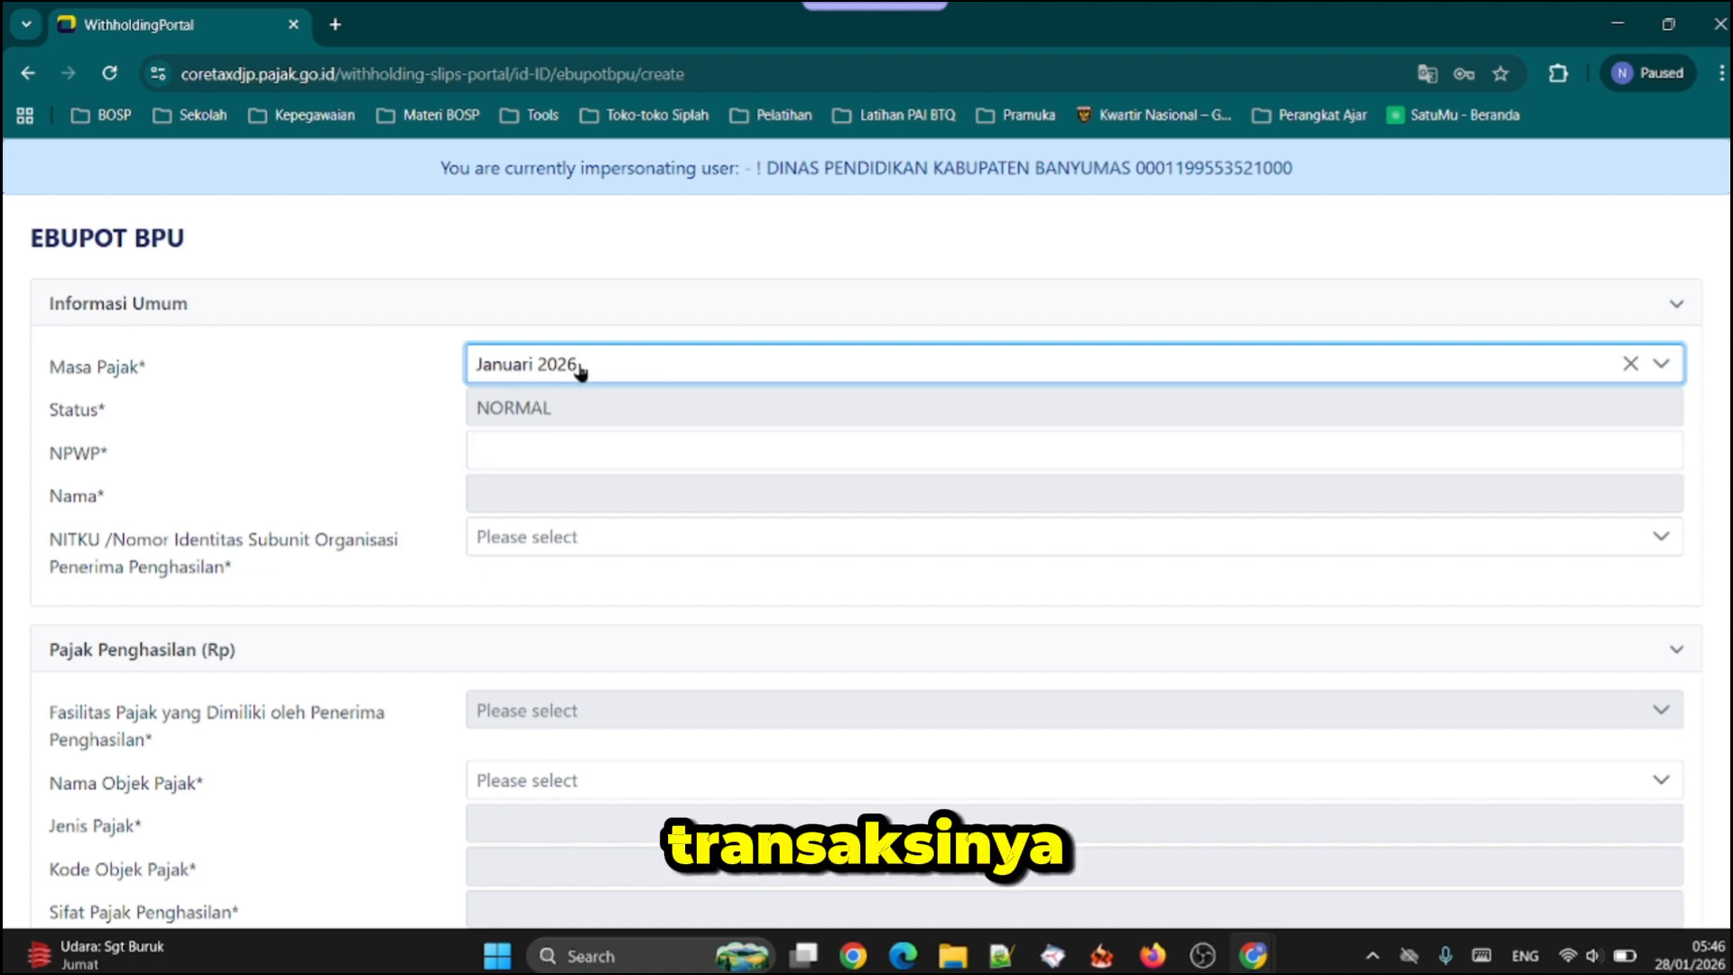
Fill in the income recipient's NPWP and select the PENERIMA PENGHASILAN entry as the NITKU
left_click(541, 440)
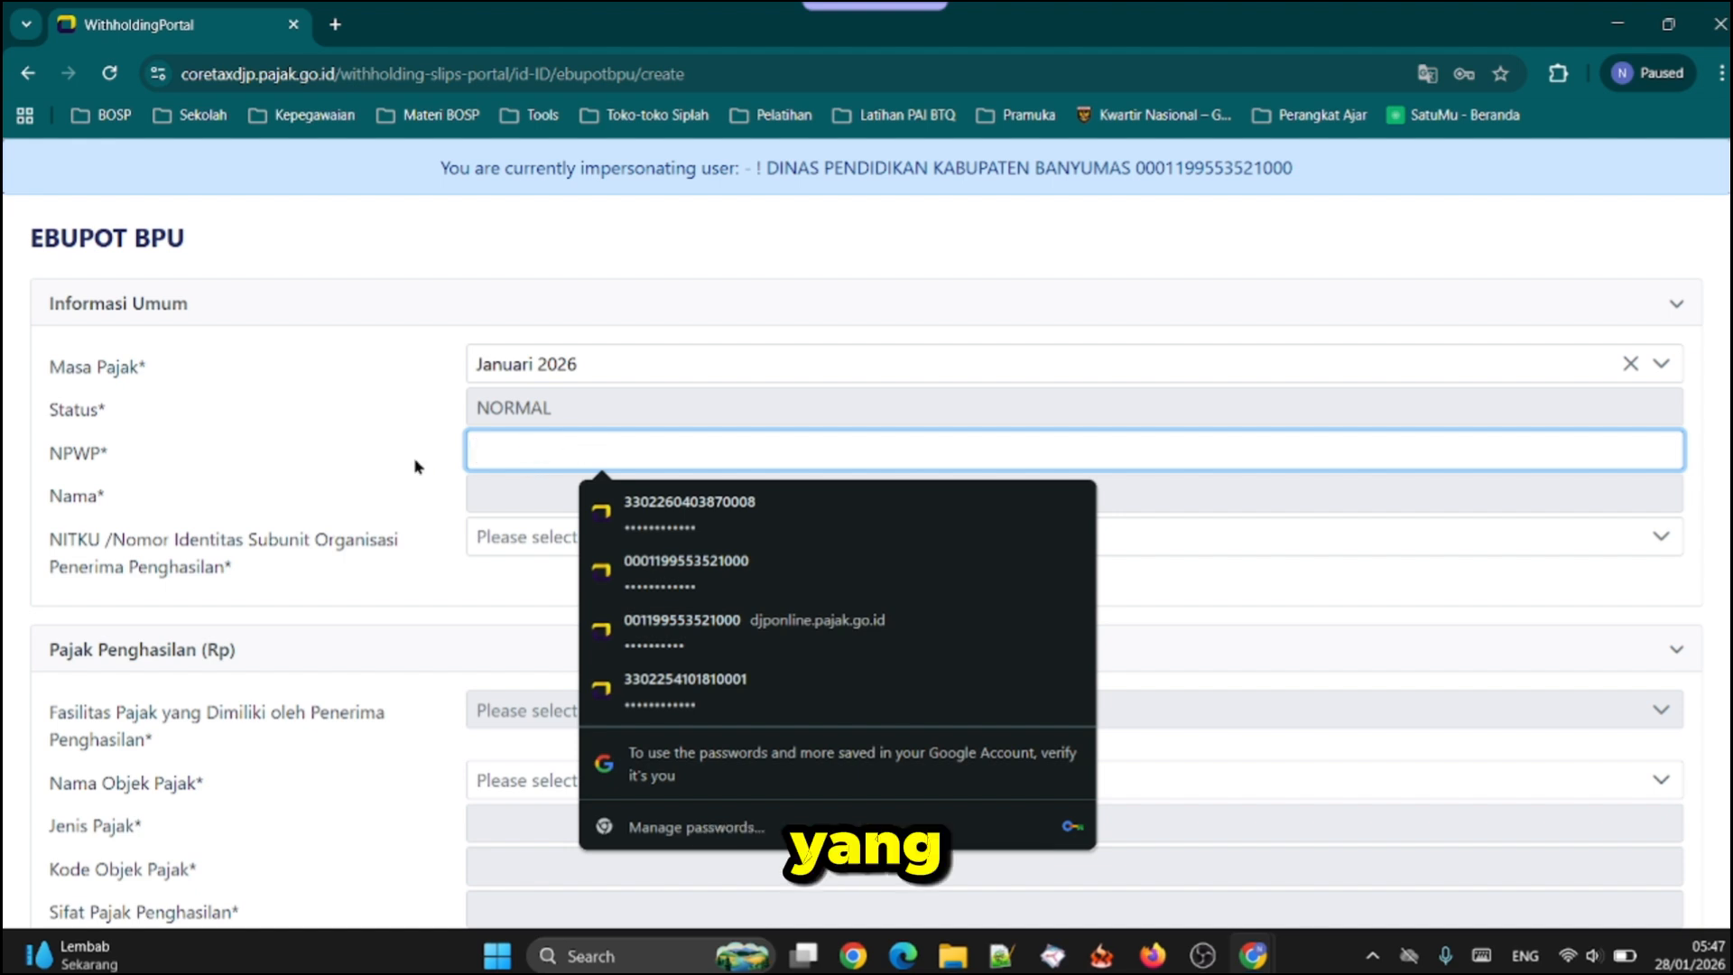
type("9")
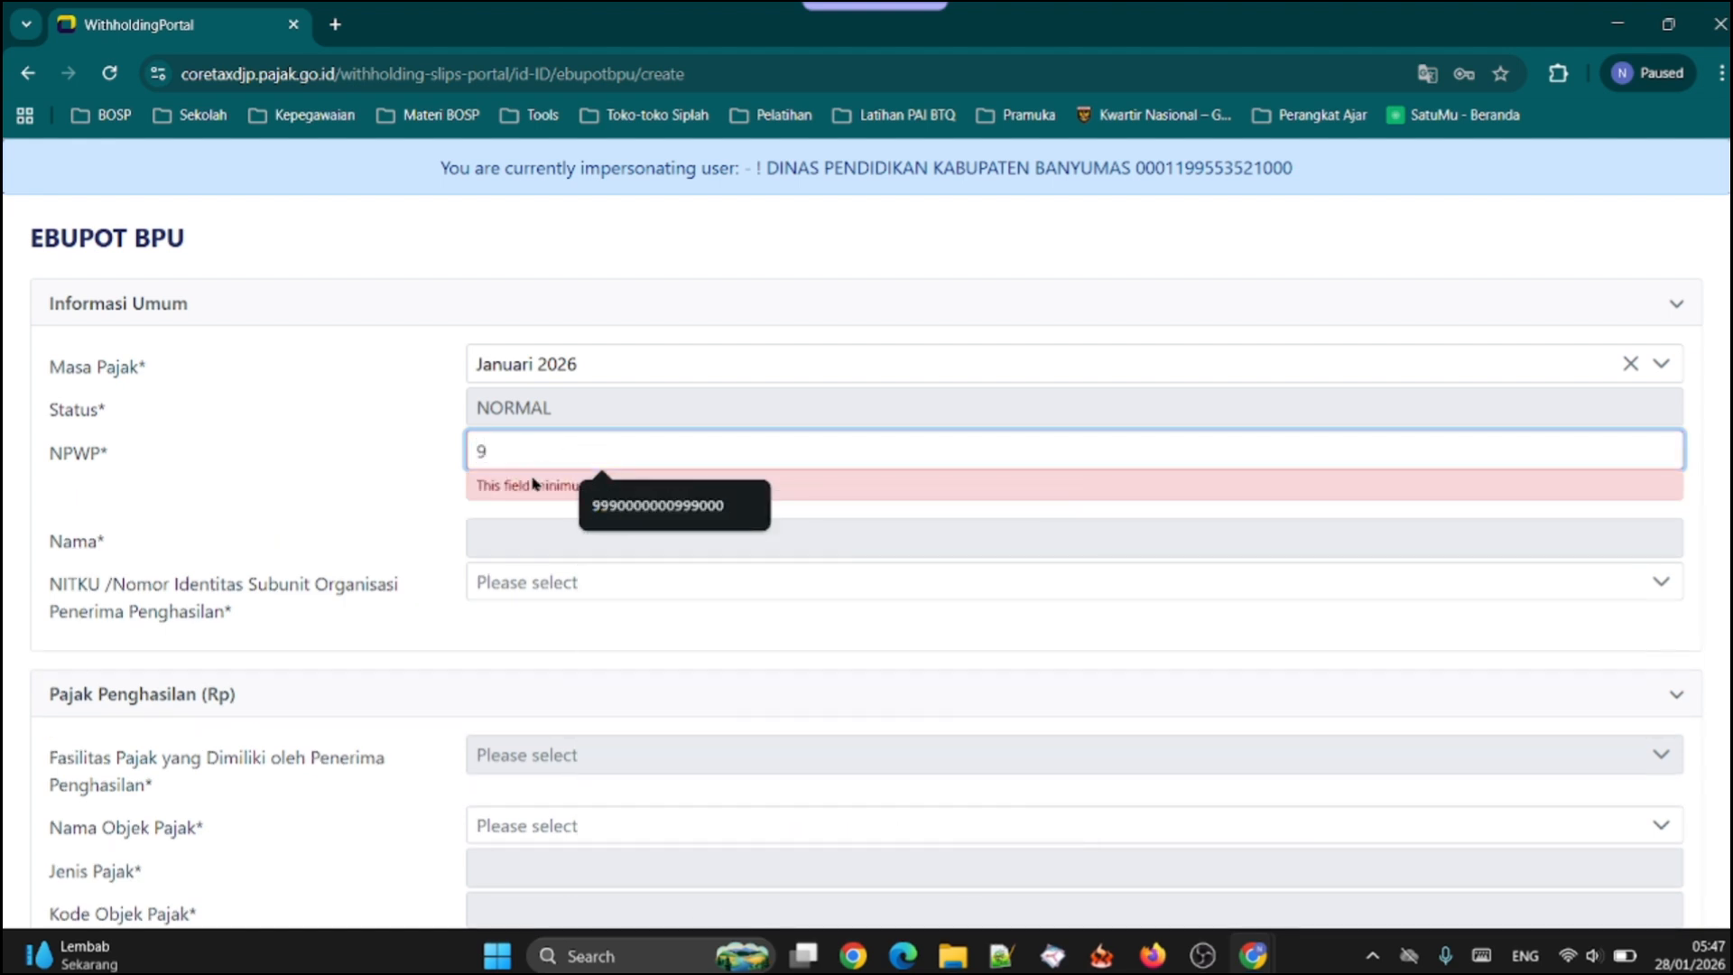
left_click(631, 505)
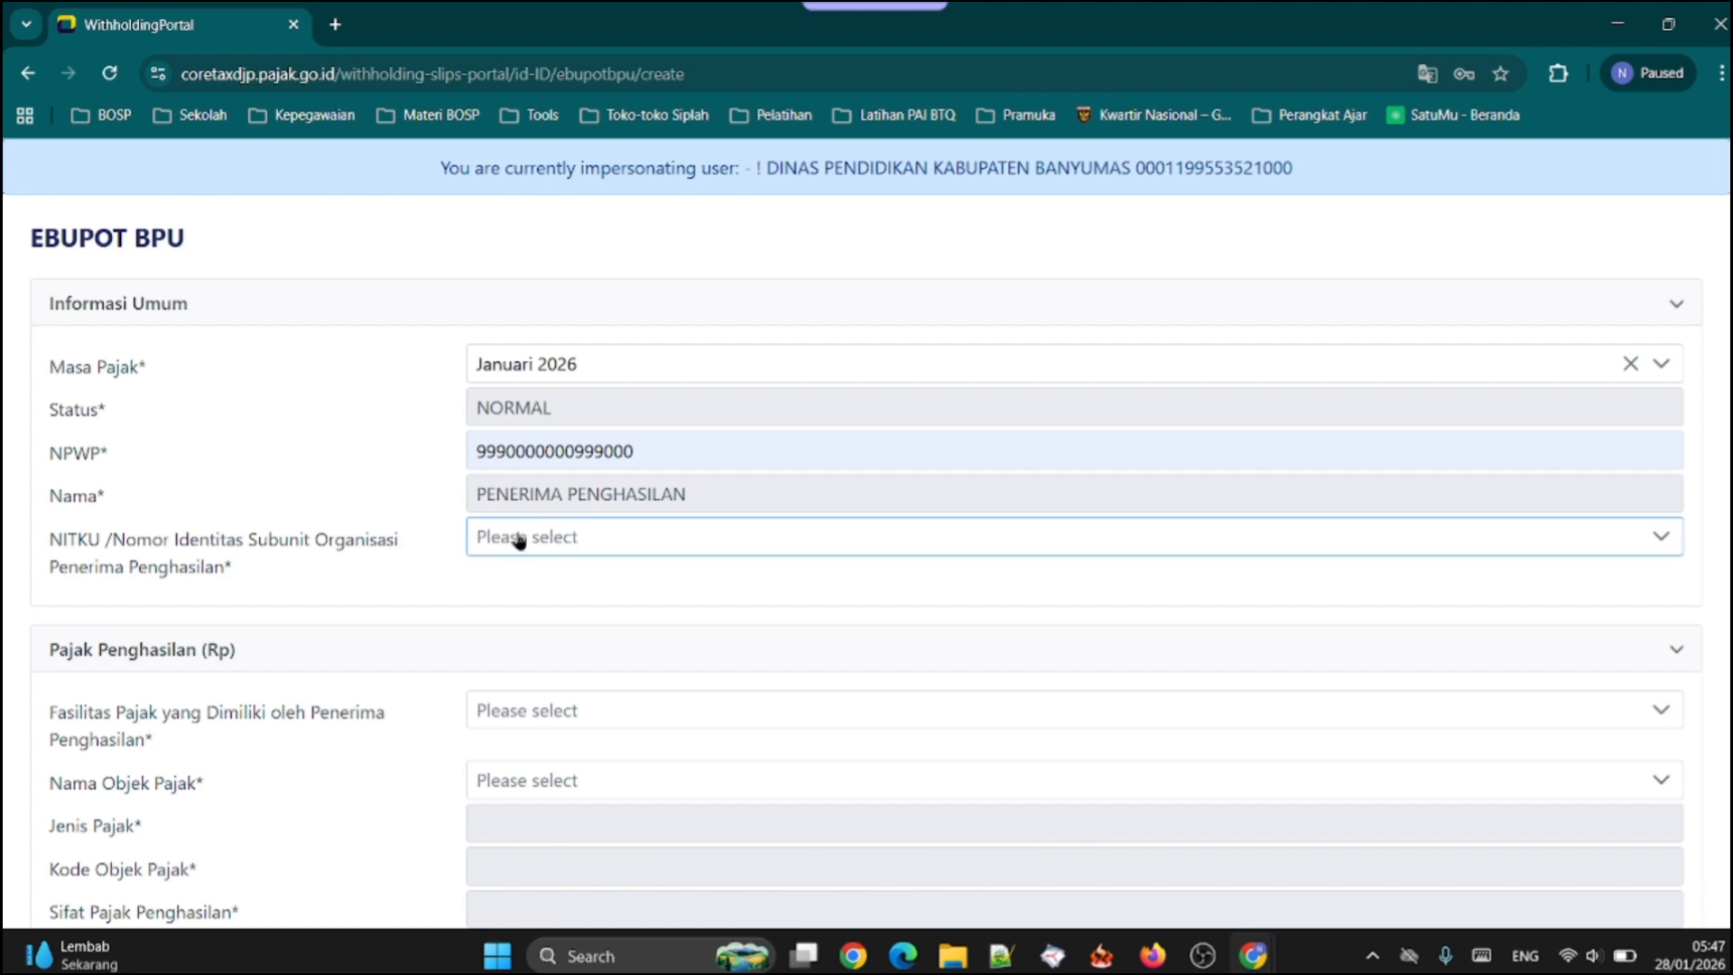
left_click(555, 539)
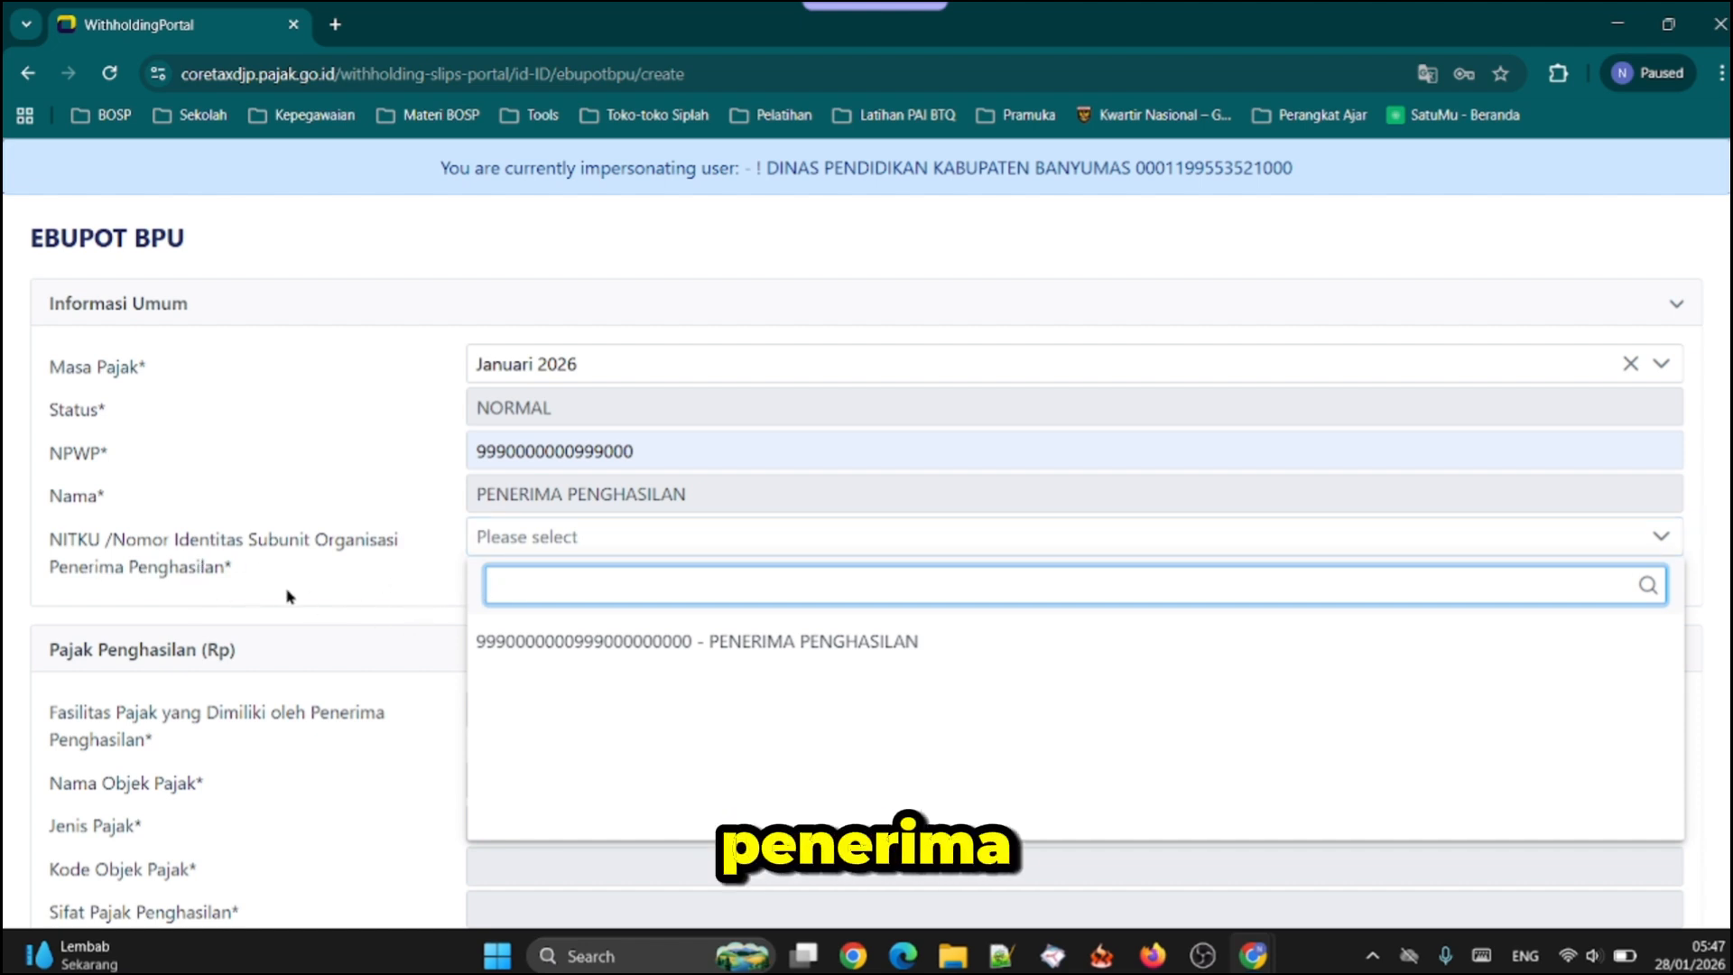
left_click(808, 646)
Set the income recipient's tax facility to Tanpa Fasilitas in the Pajak Penghasilan section
scroll(437, 569, "down", 2)
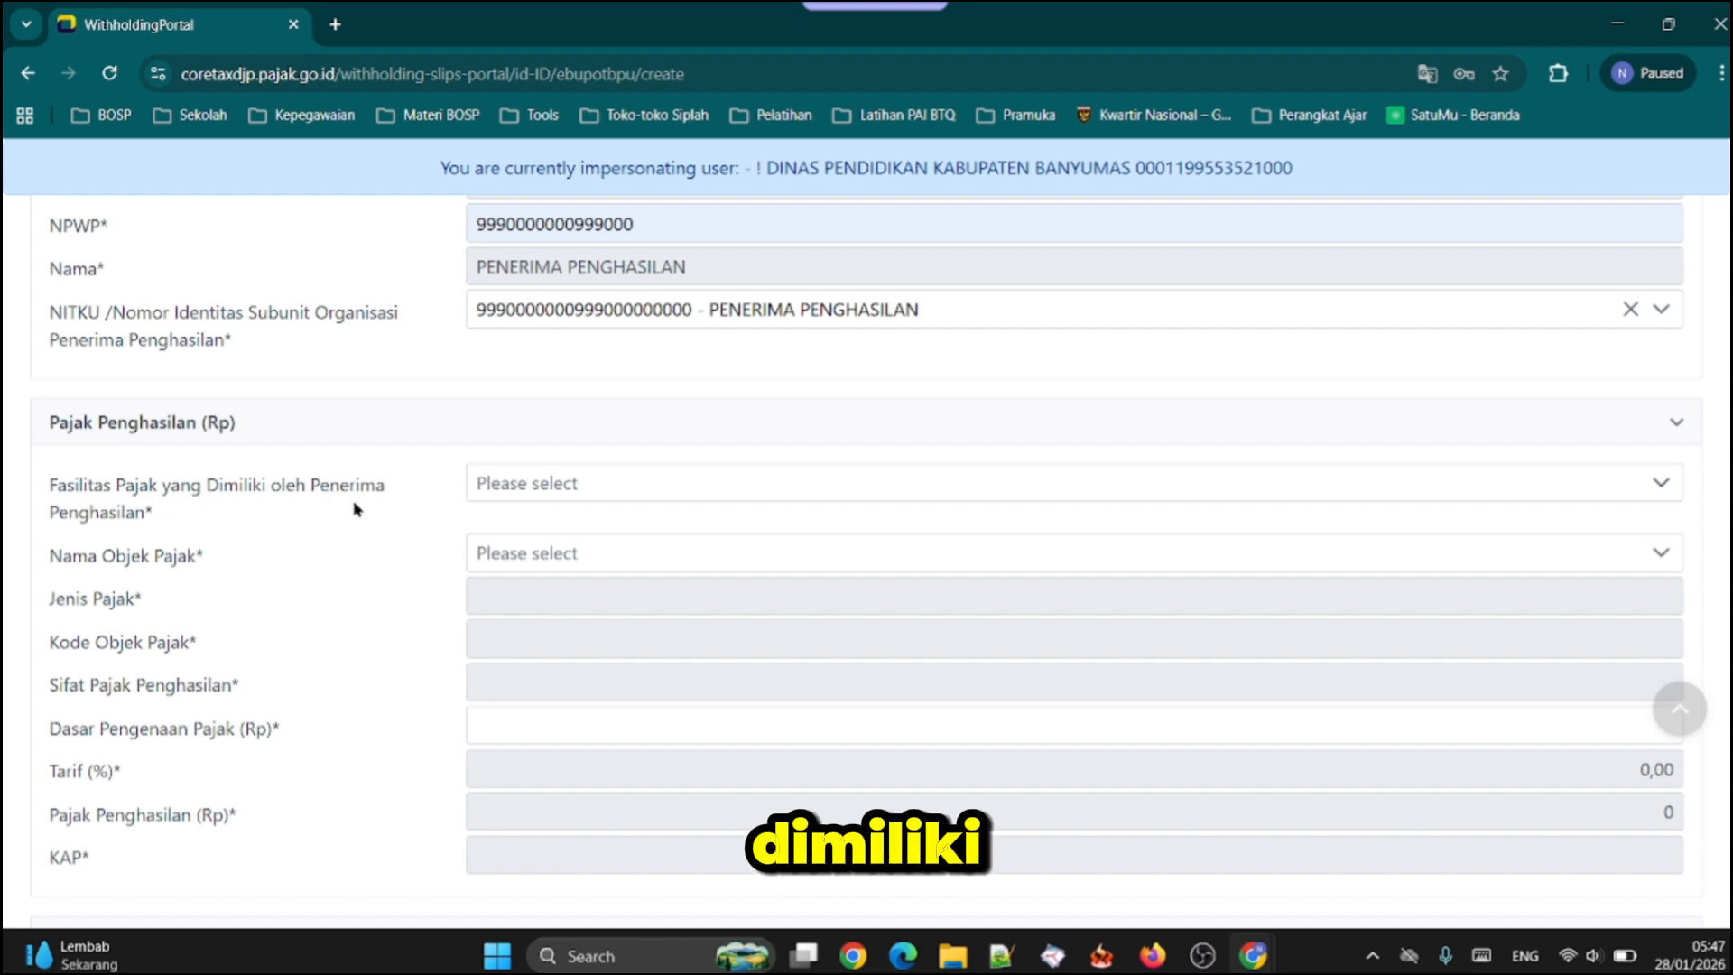
left_click(588, 485)
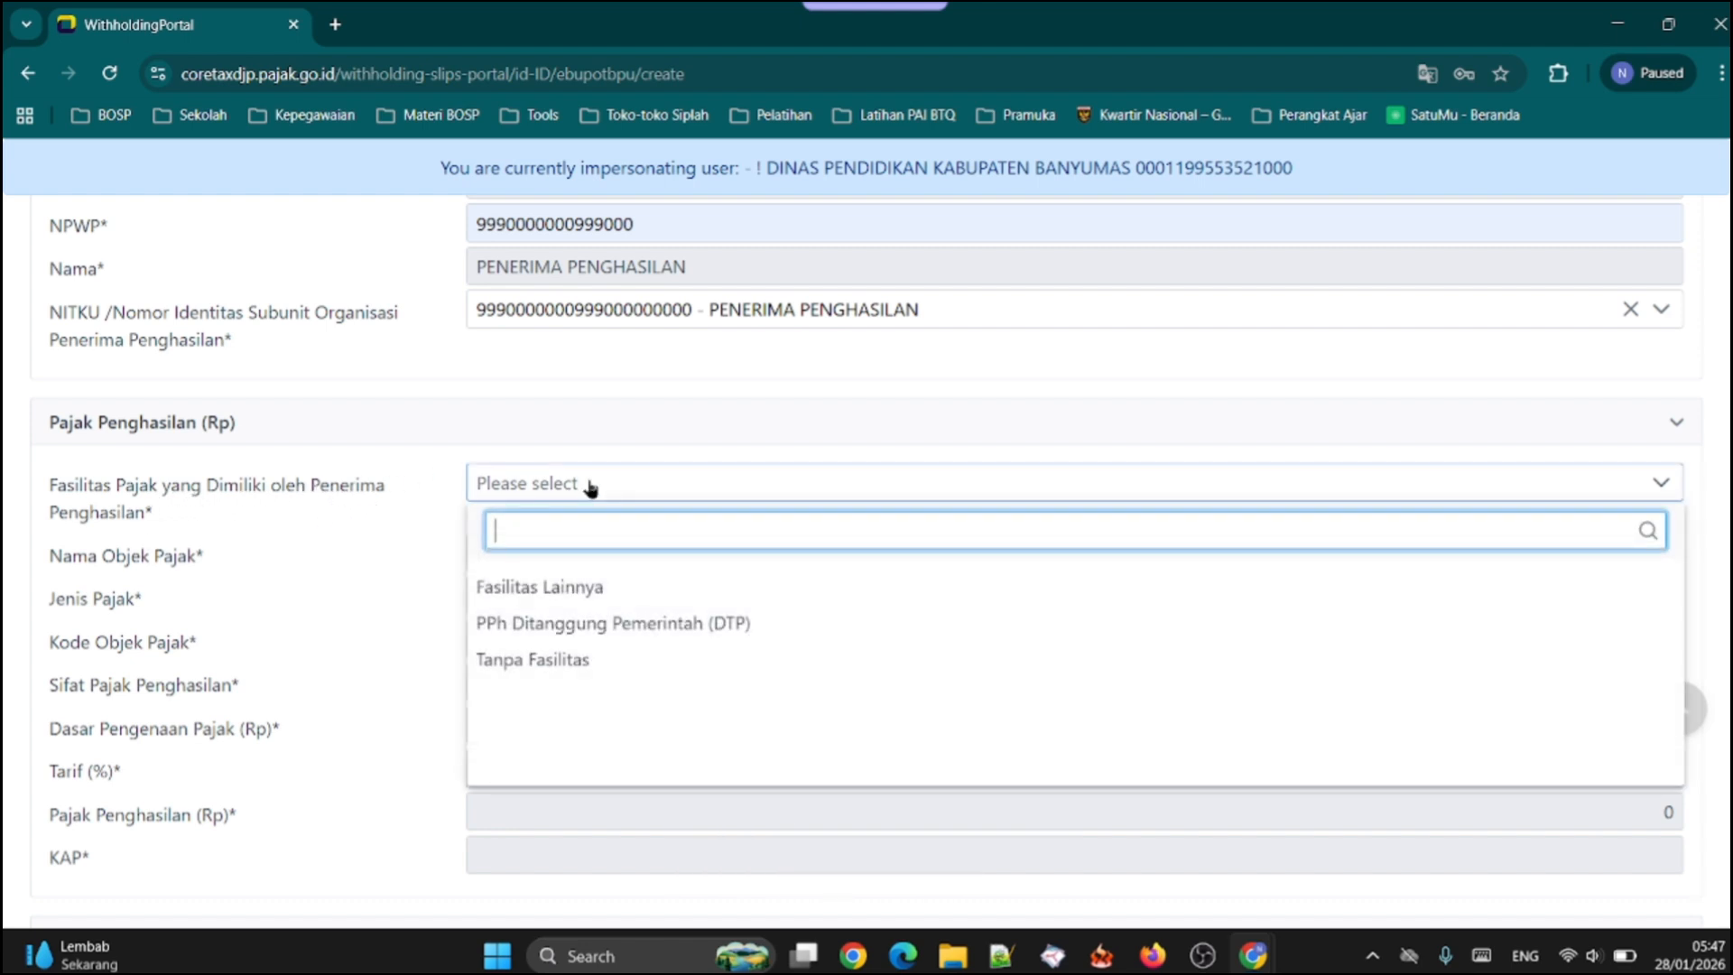
left_click(553, 659)
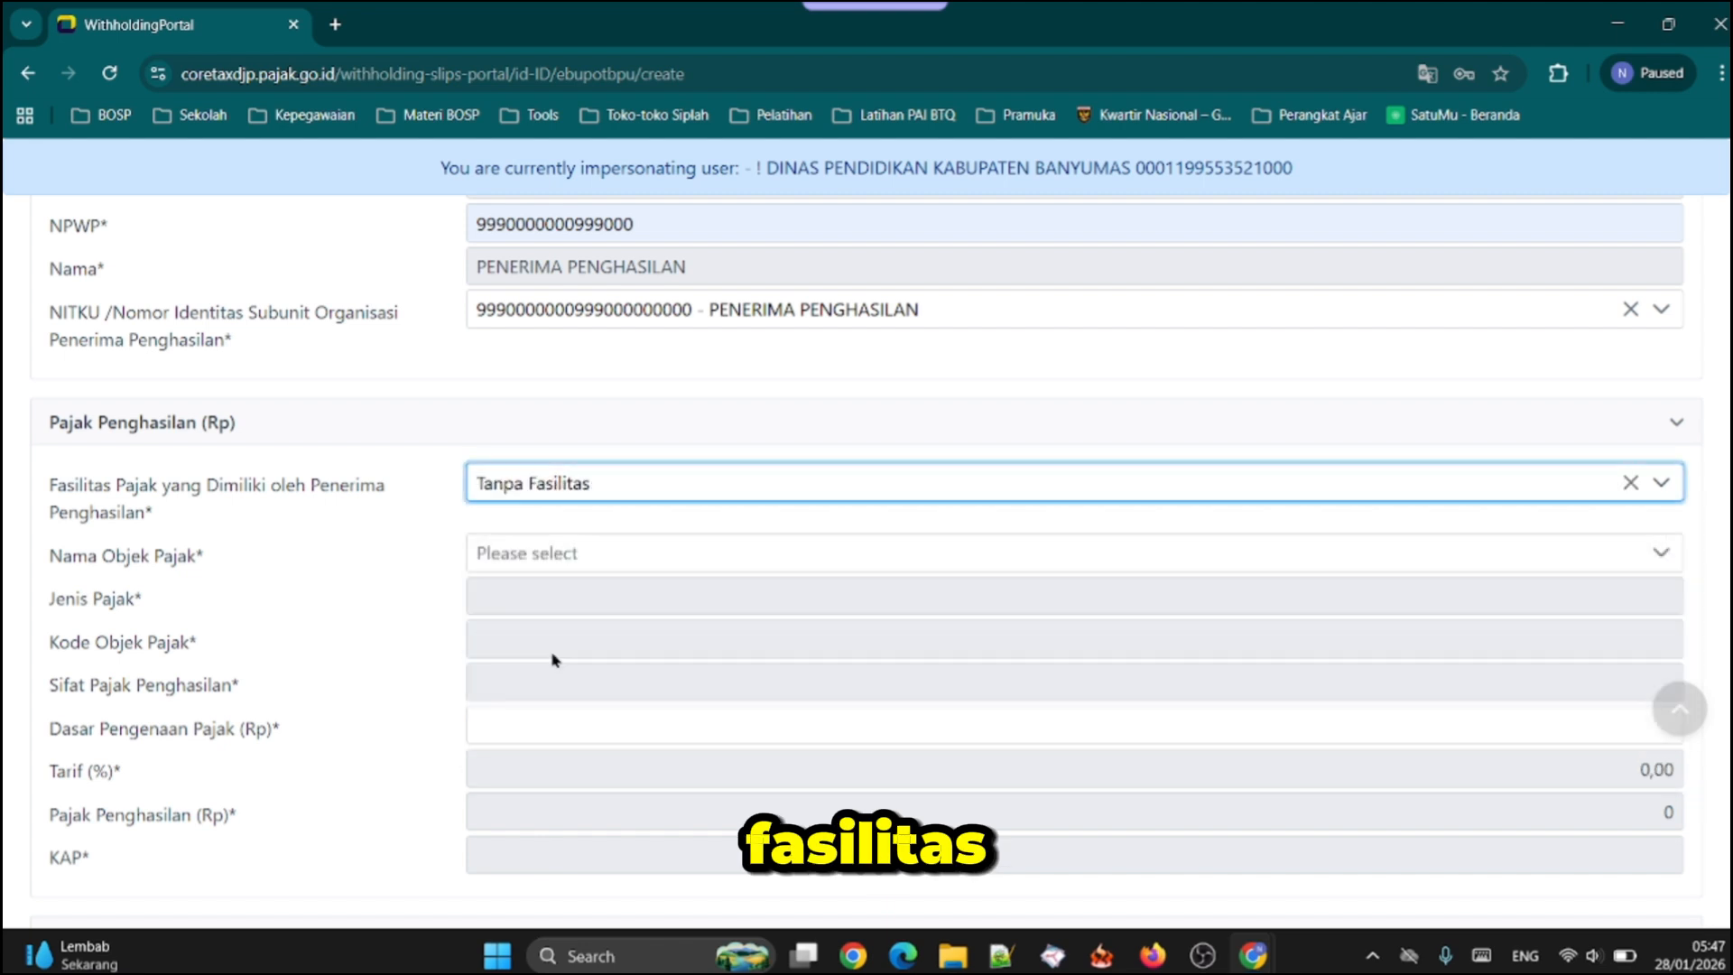
Search the Nama Objek Pajak options for "katering" and select Jasa Katering Atau Tata Boga as the tax object
scroll(151, 505, "down", 1)
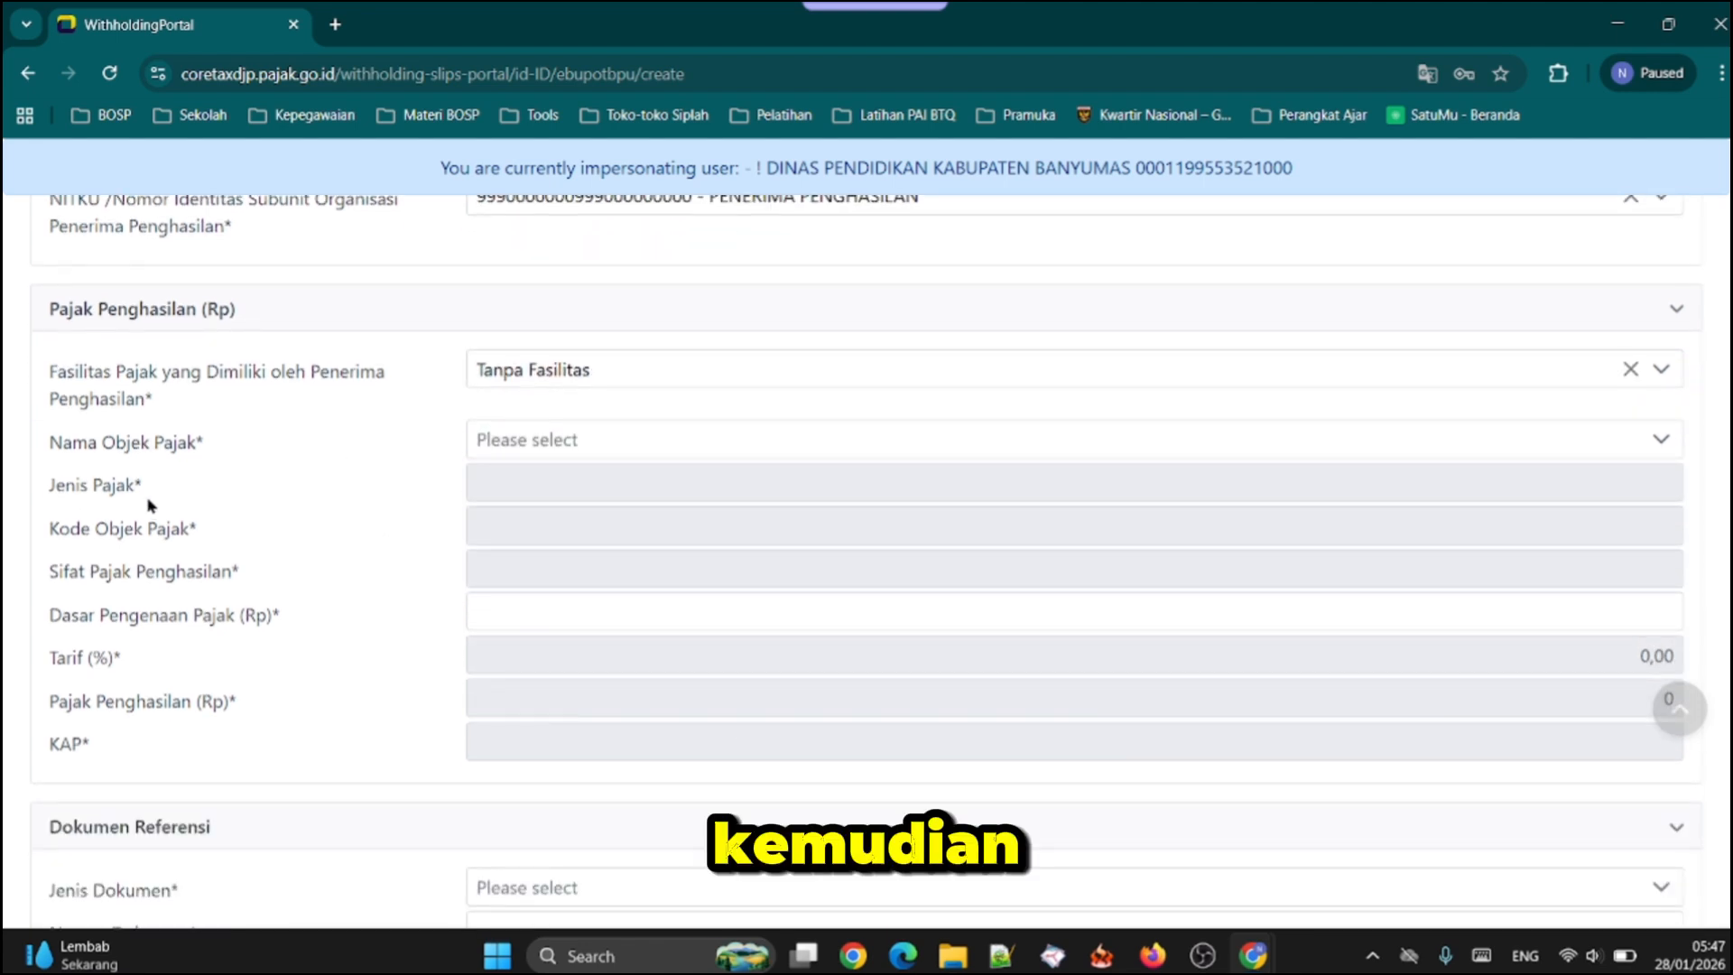
left_click(545, 451)
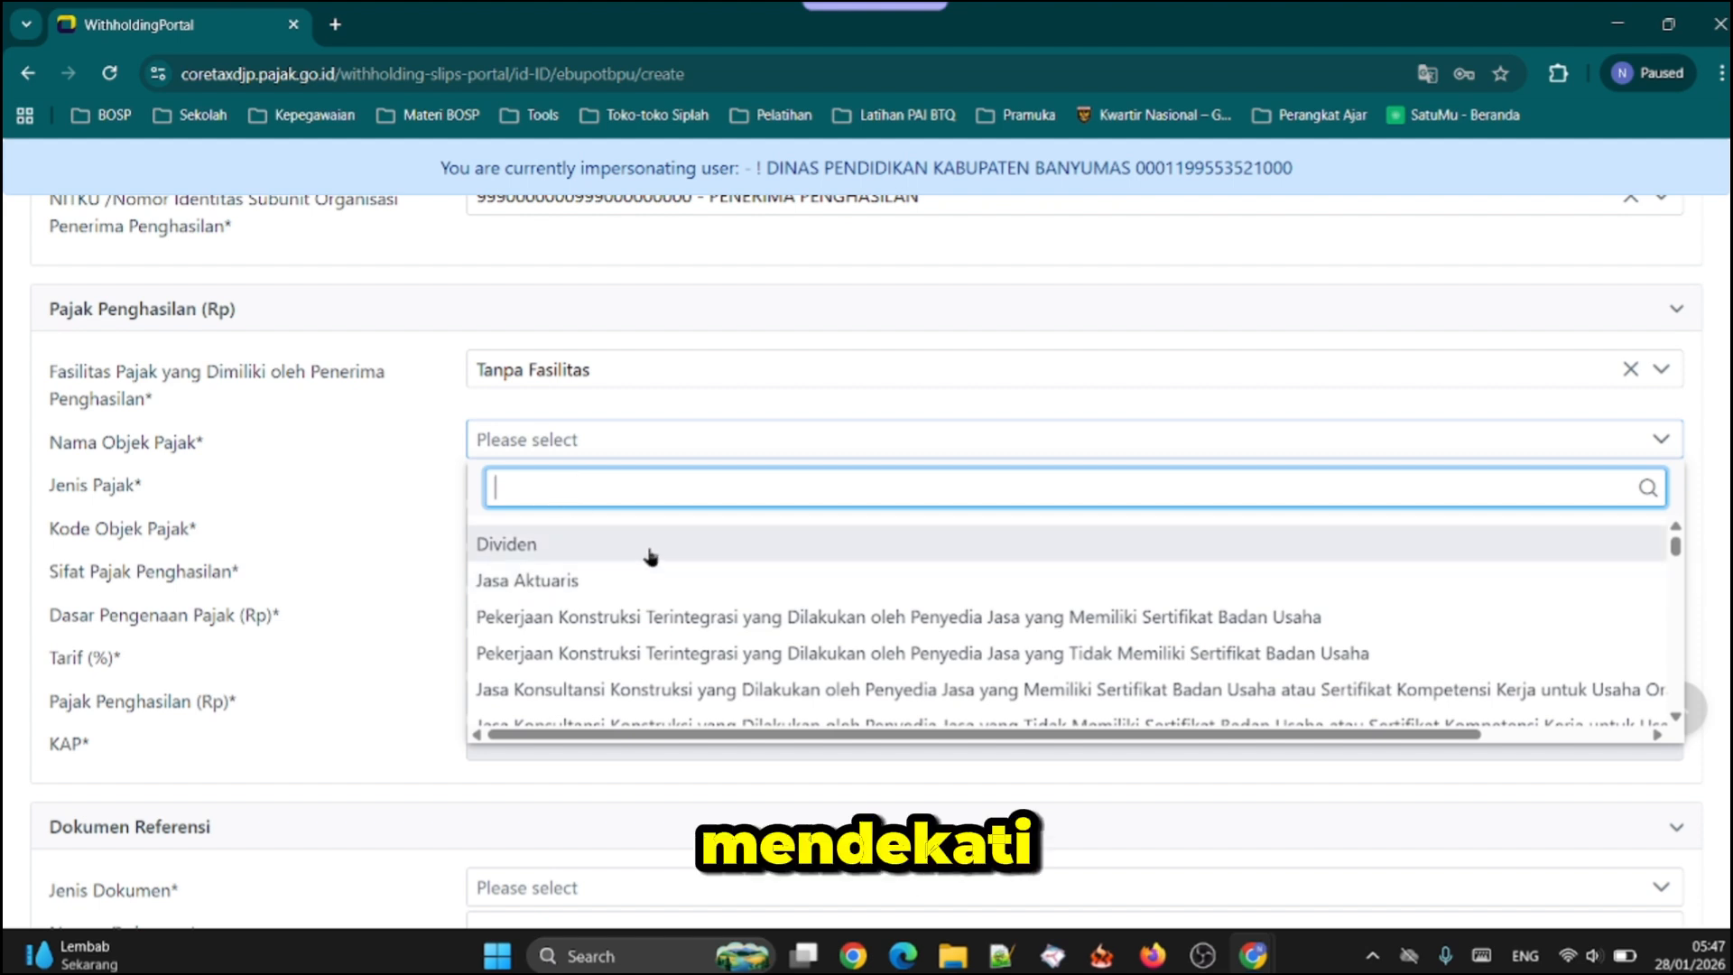
scroll(646, 560, "down", 1)
scroll(666, 604, "down", 10)
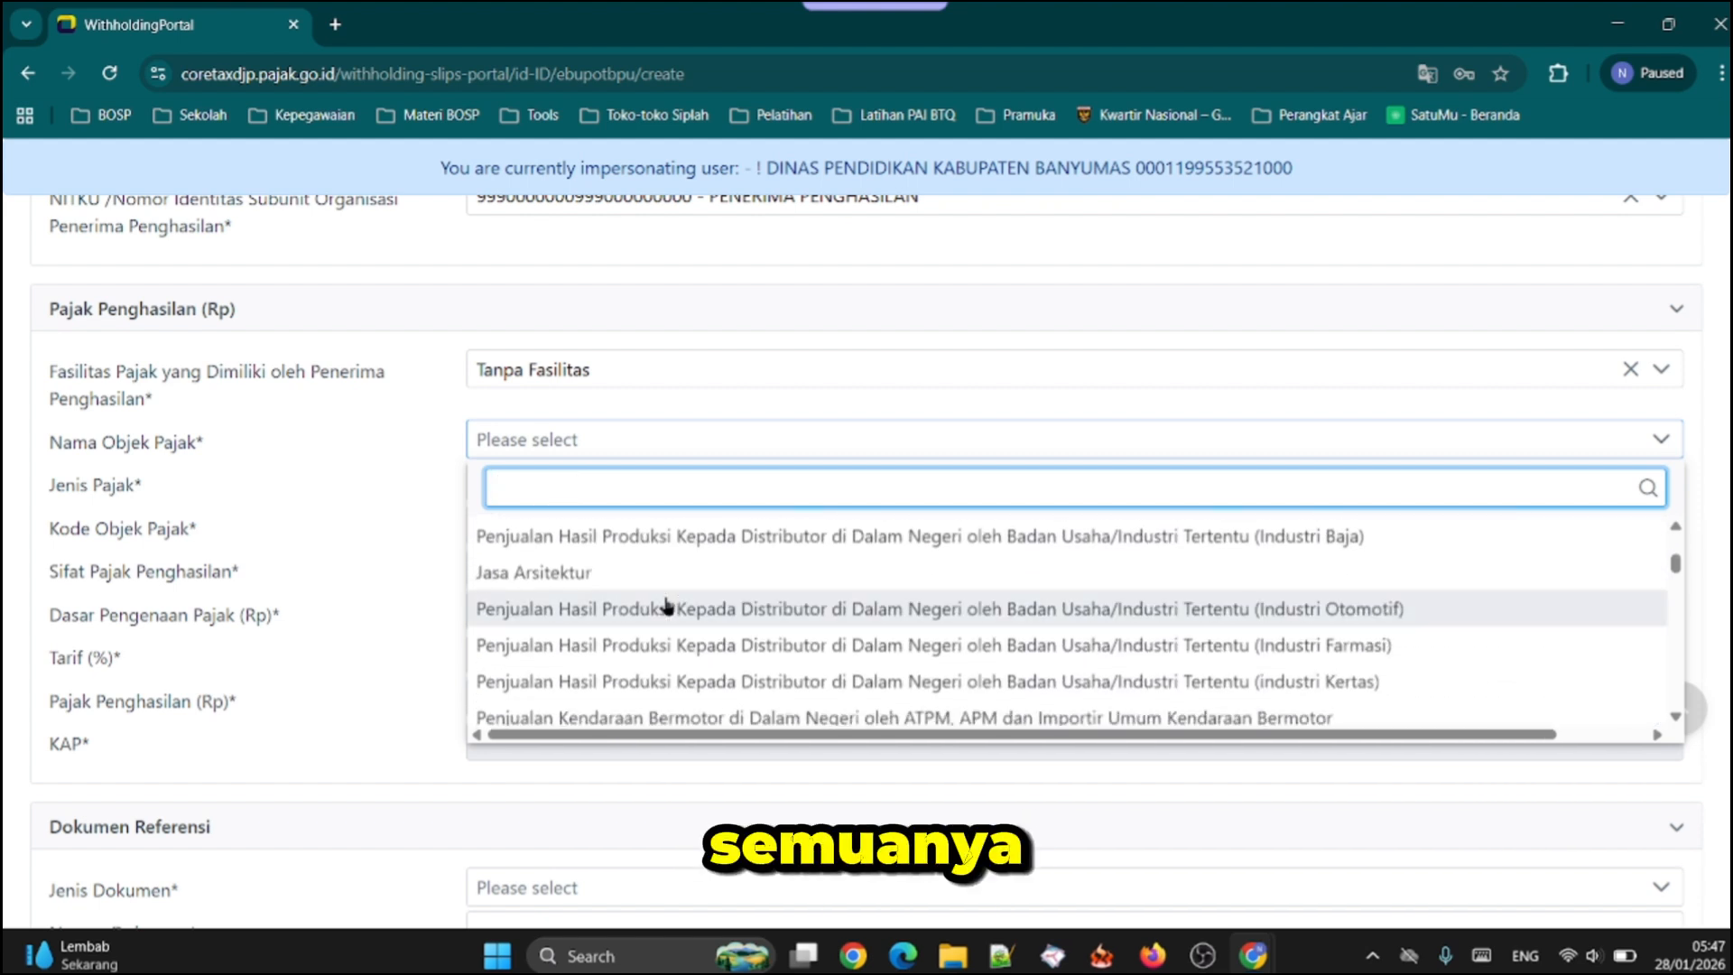
scroll(666, 603, "down", 1)
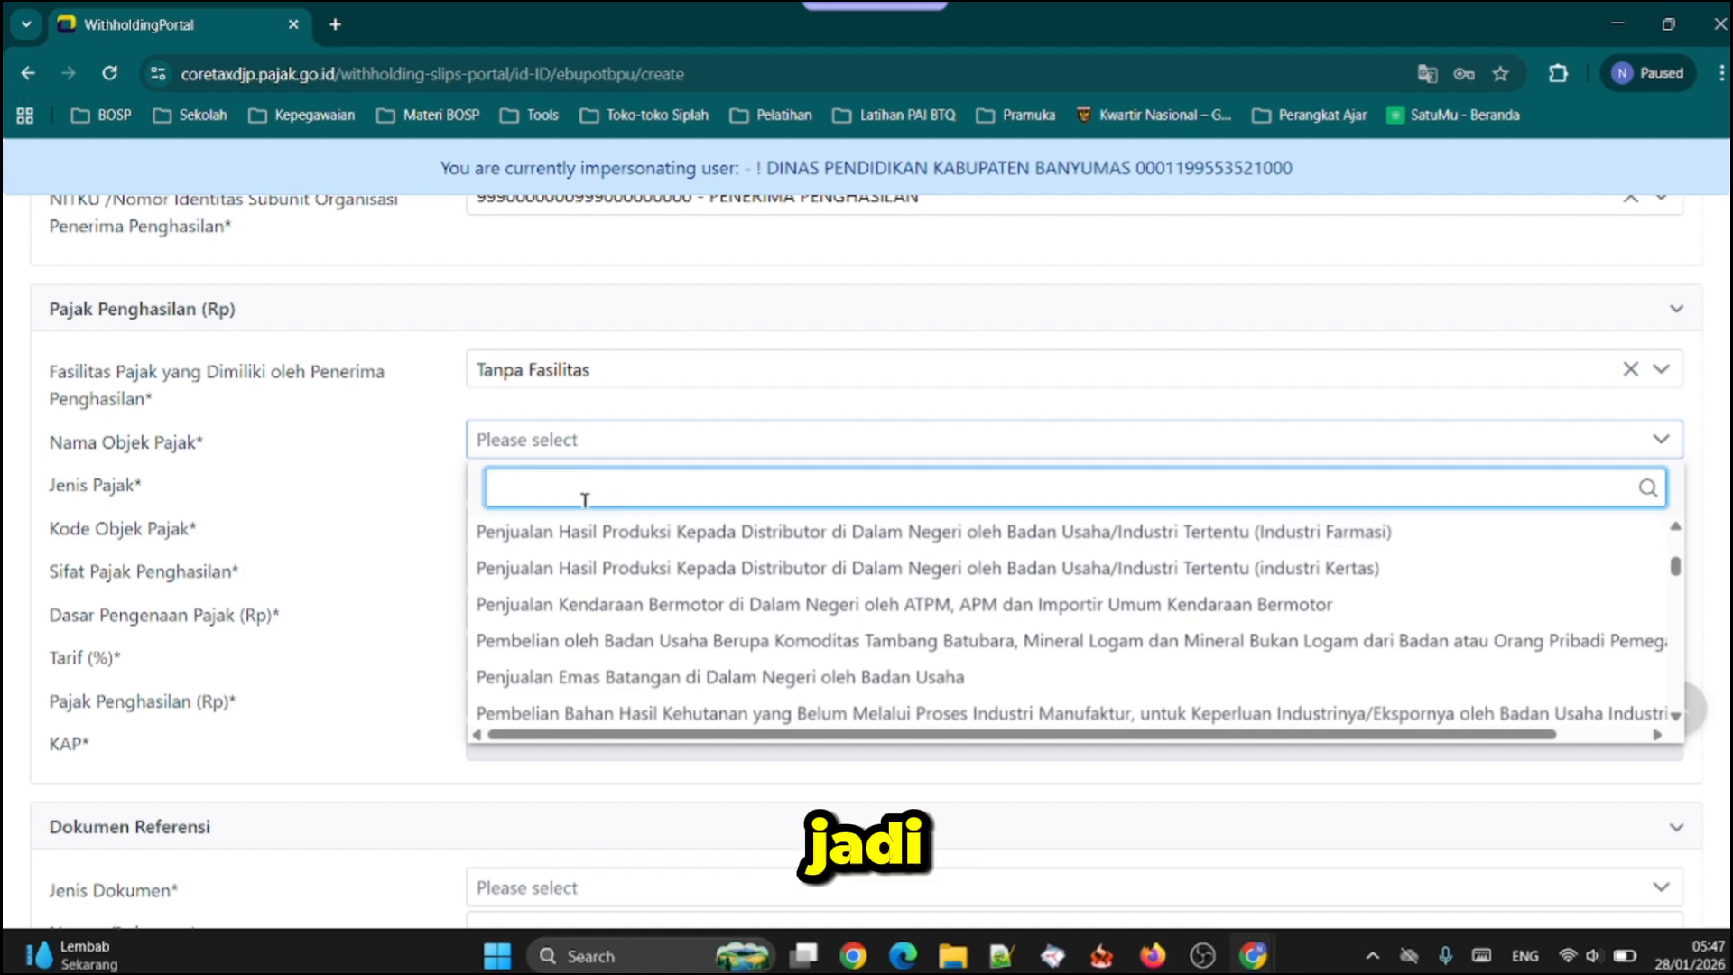
scroll(582, 495, "up", 4)
scroll(379, 542, "down", 4)
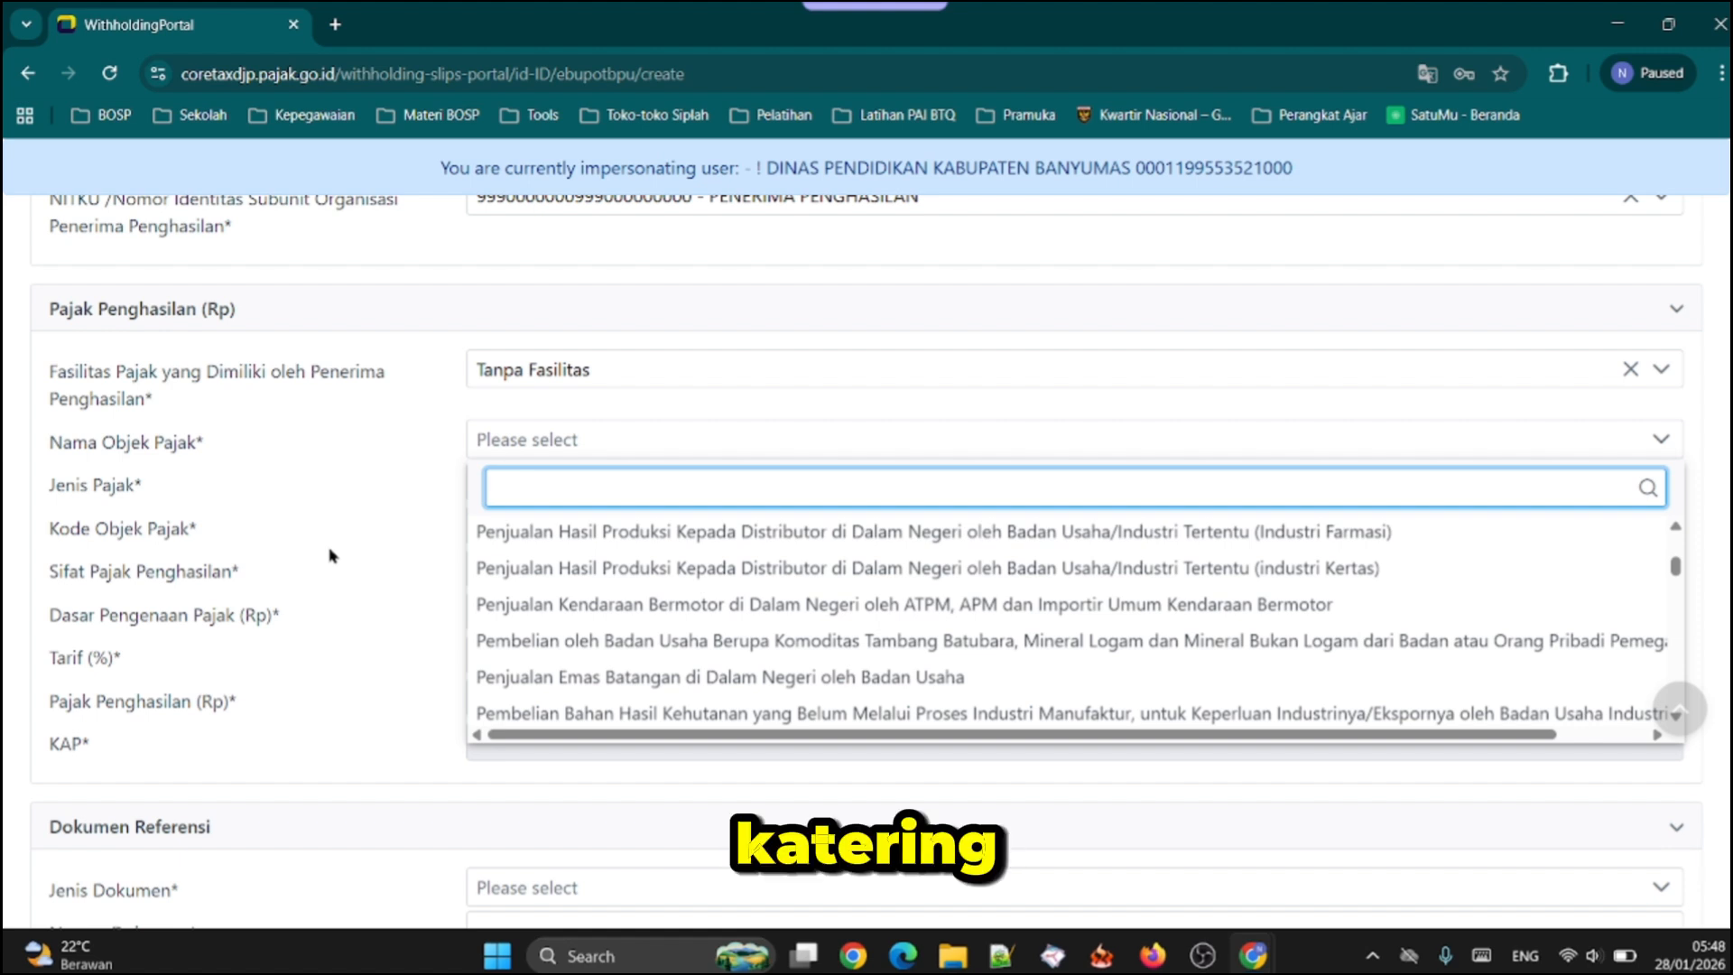
type("ka")
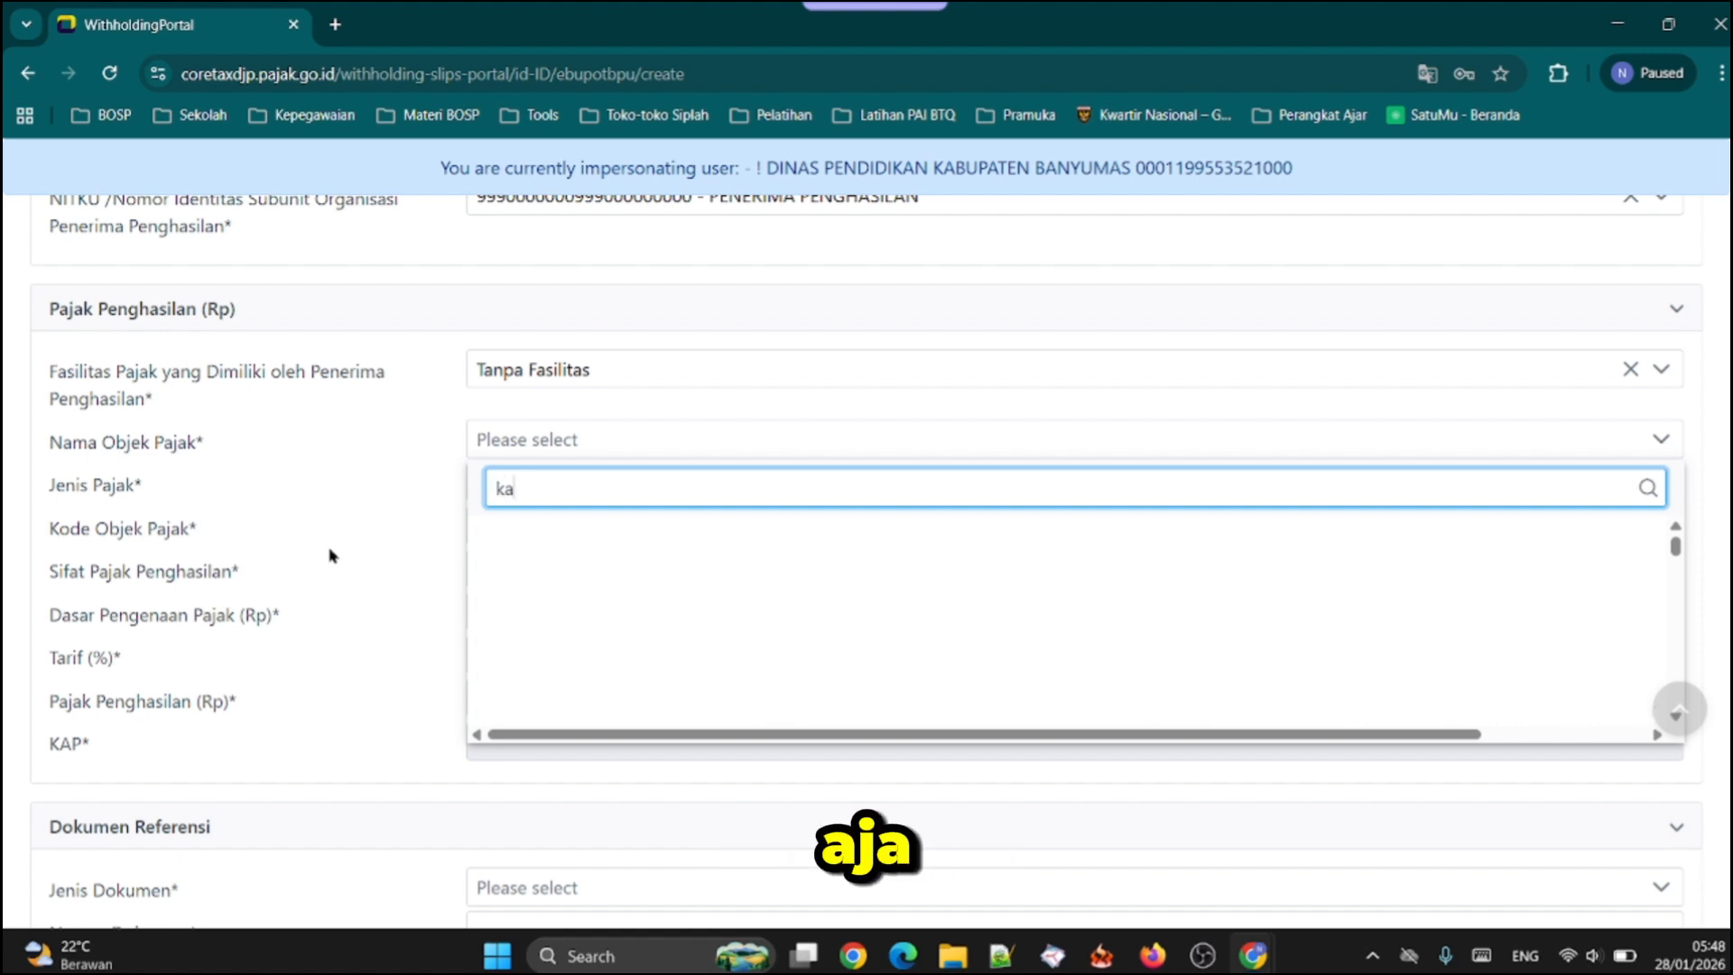
type("tering")
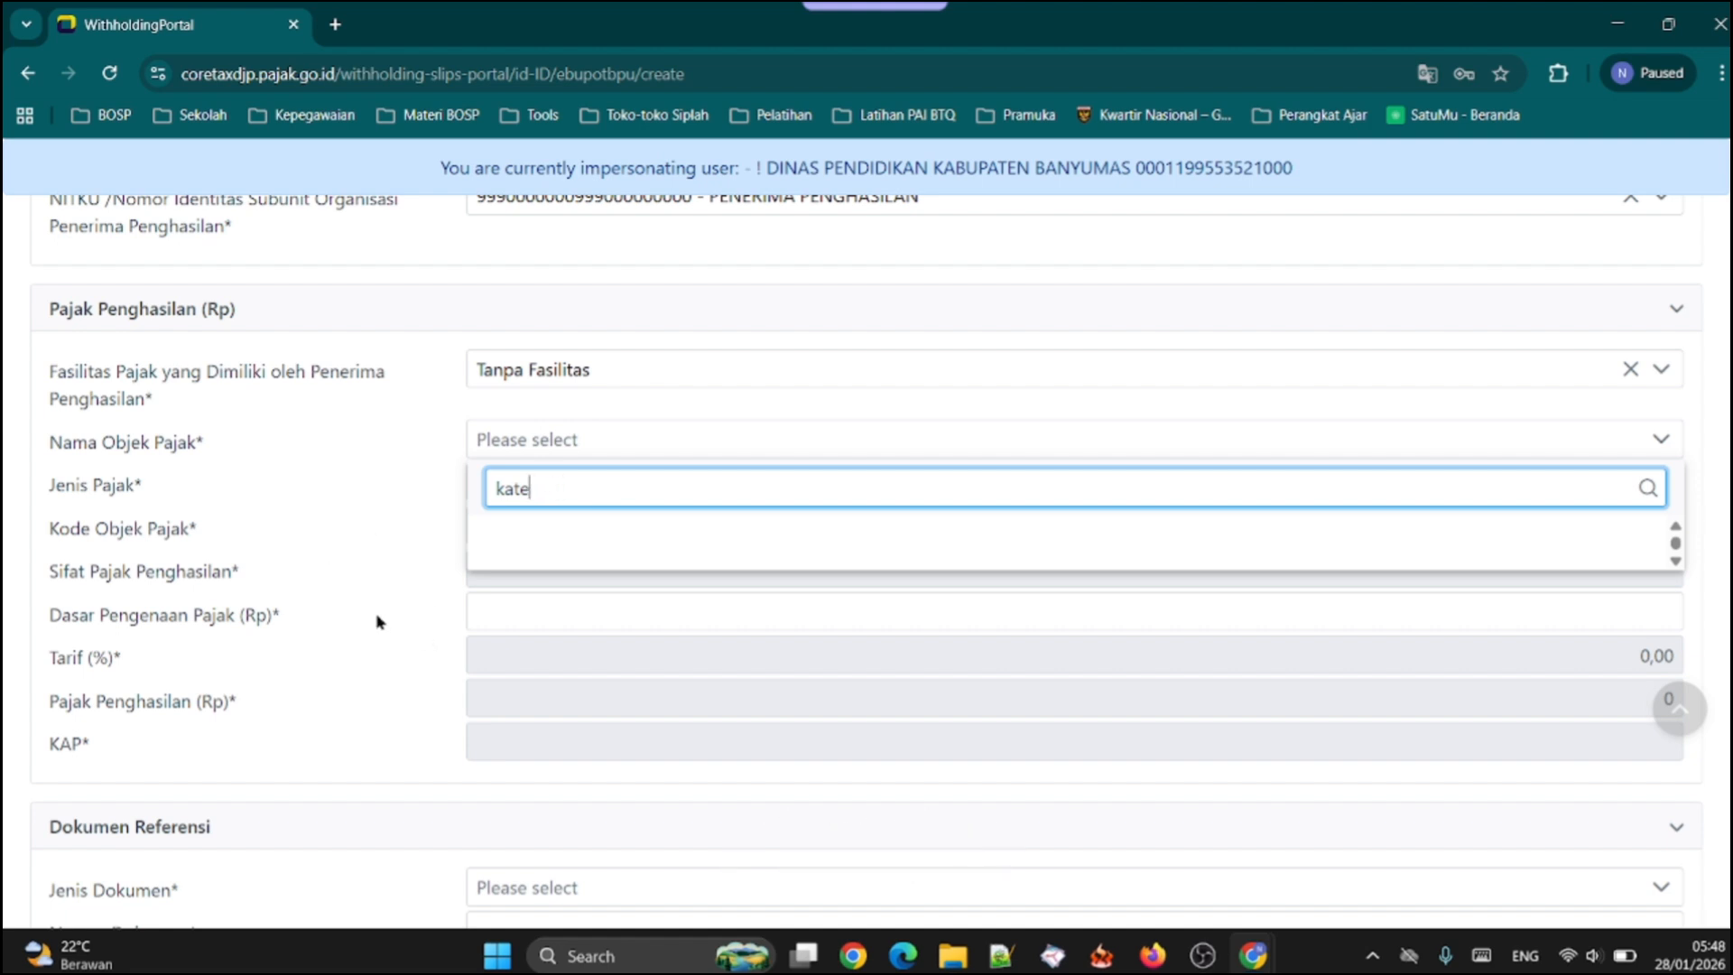
key("BackSpace")
key("BackSpace")
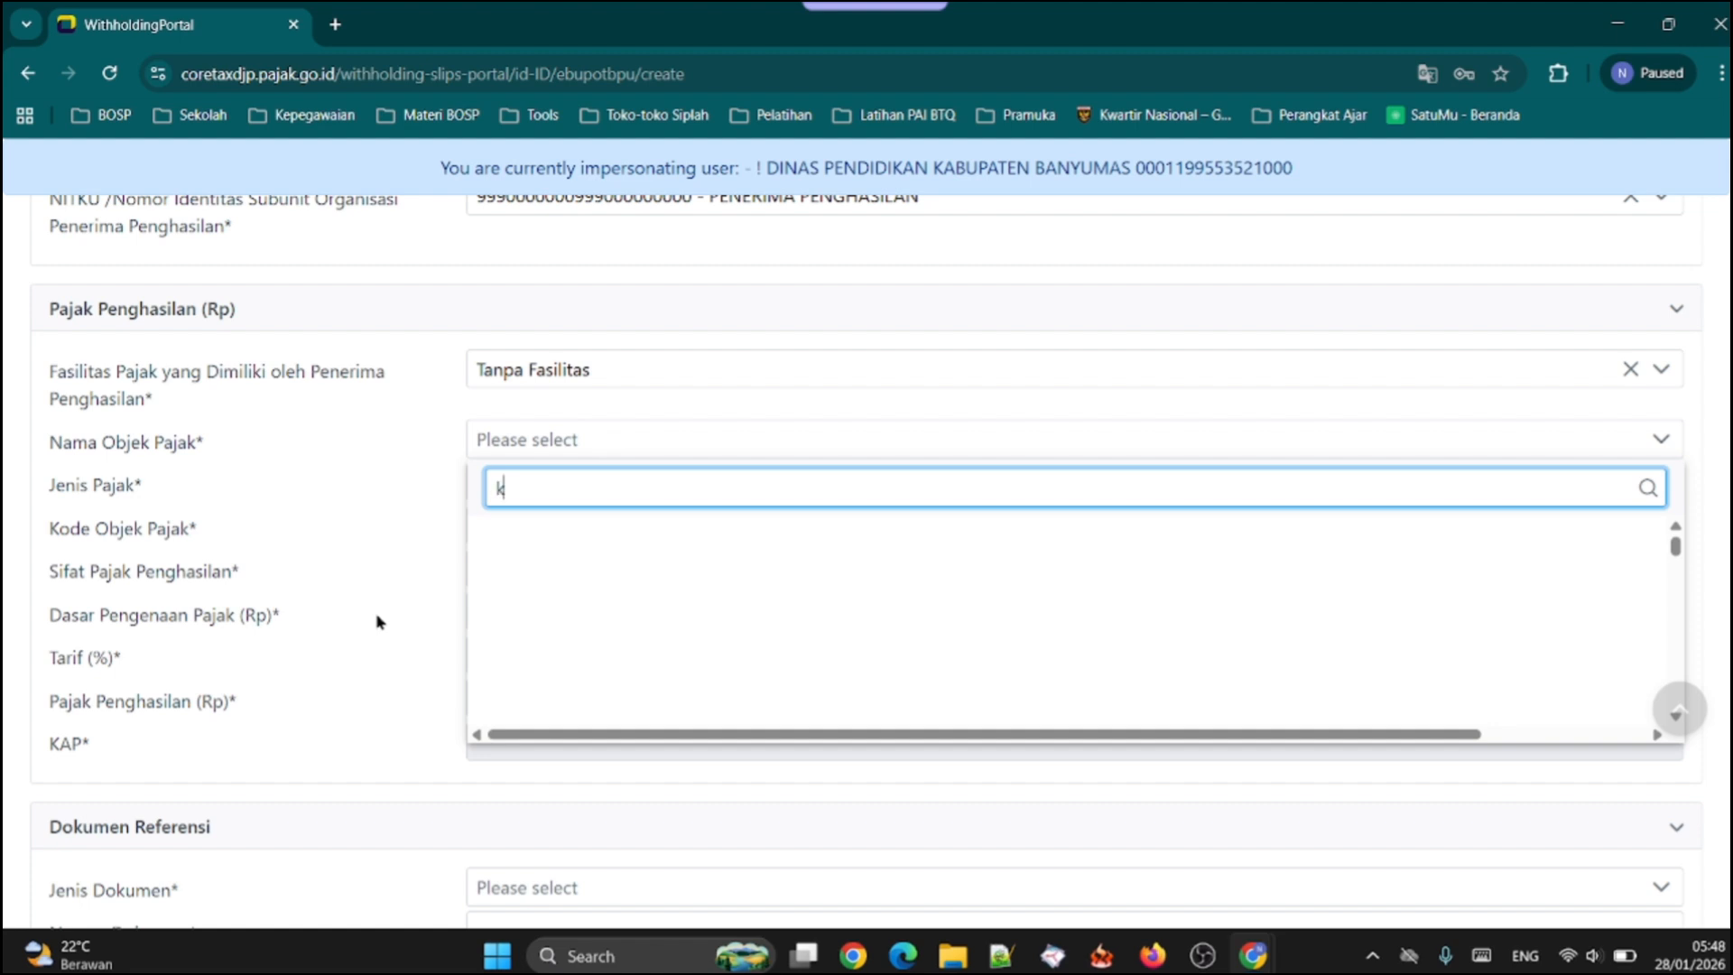
type("kate")
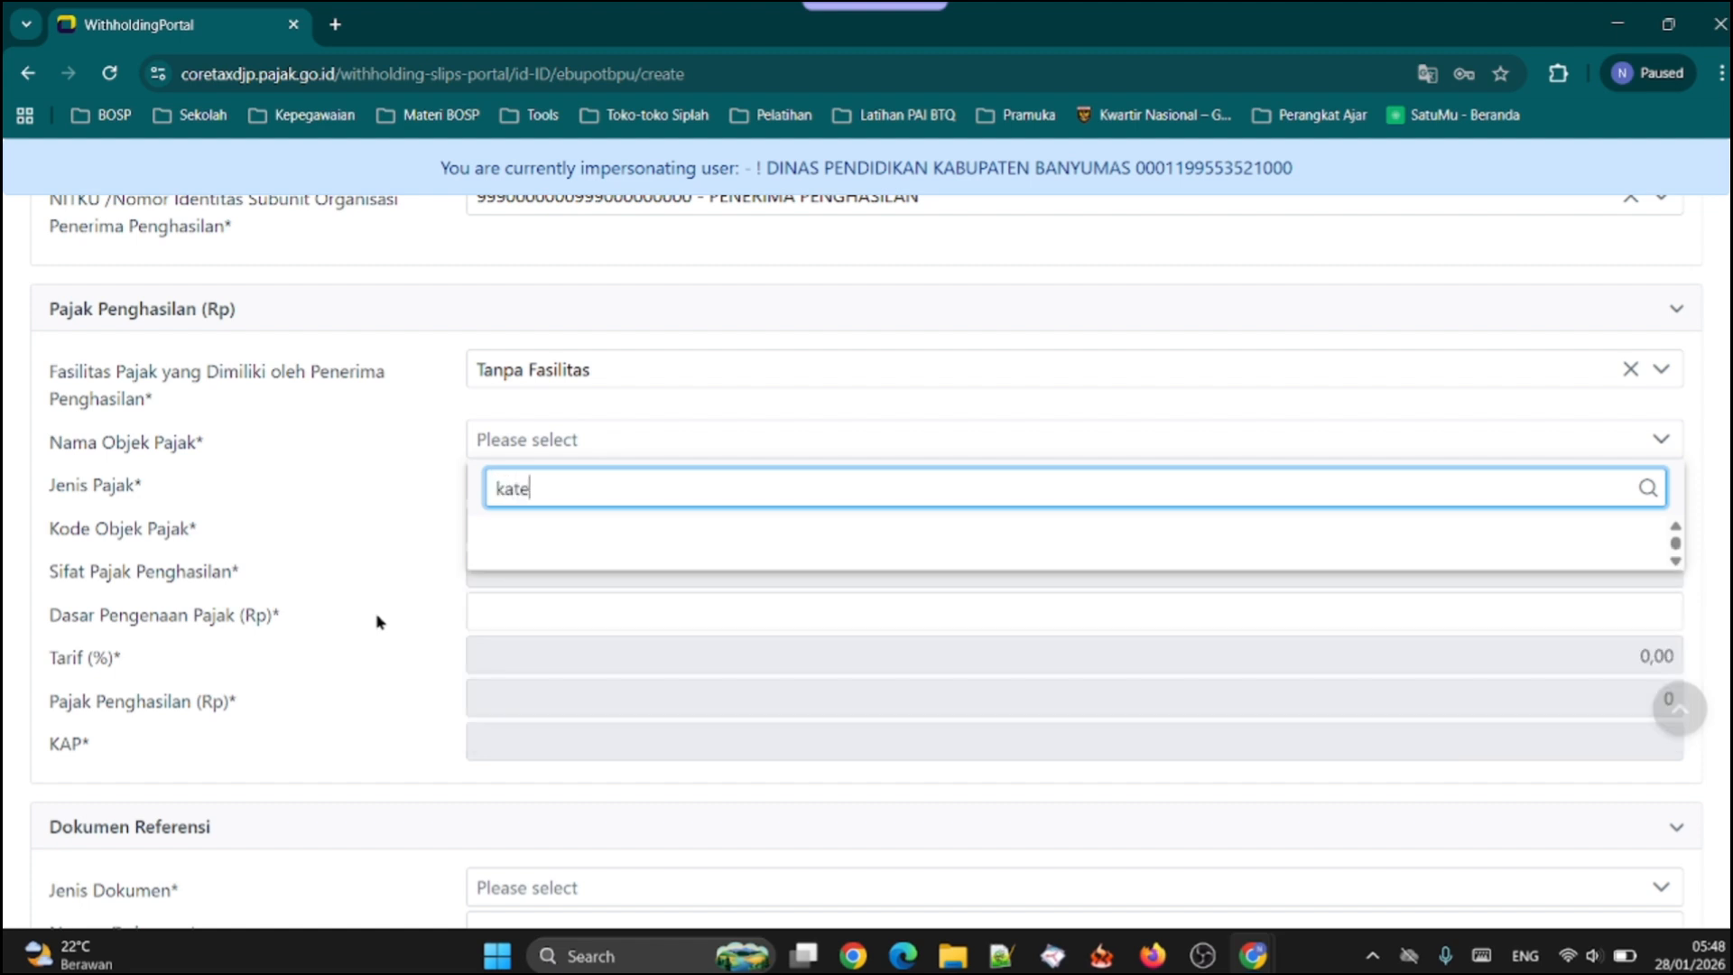
type("ring")
left_click(394, 520)
left_click(552, 441)
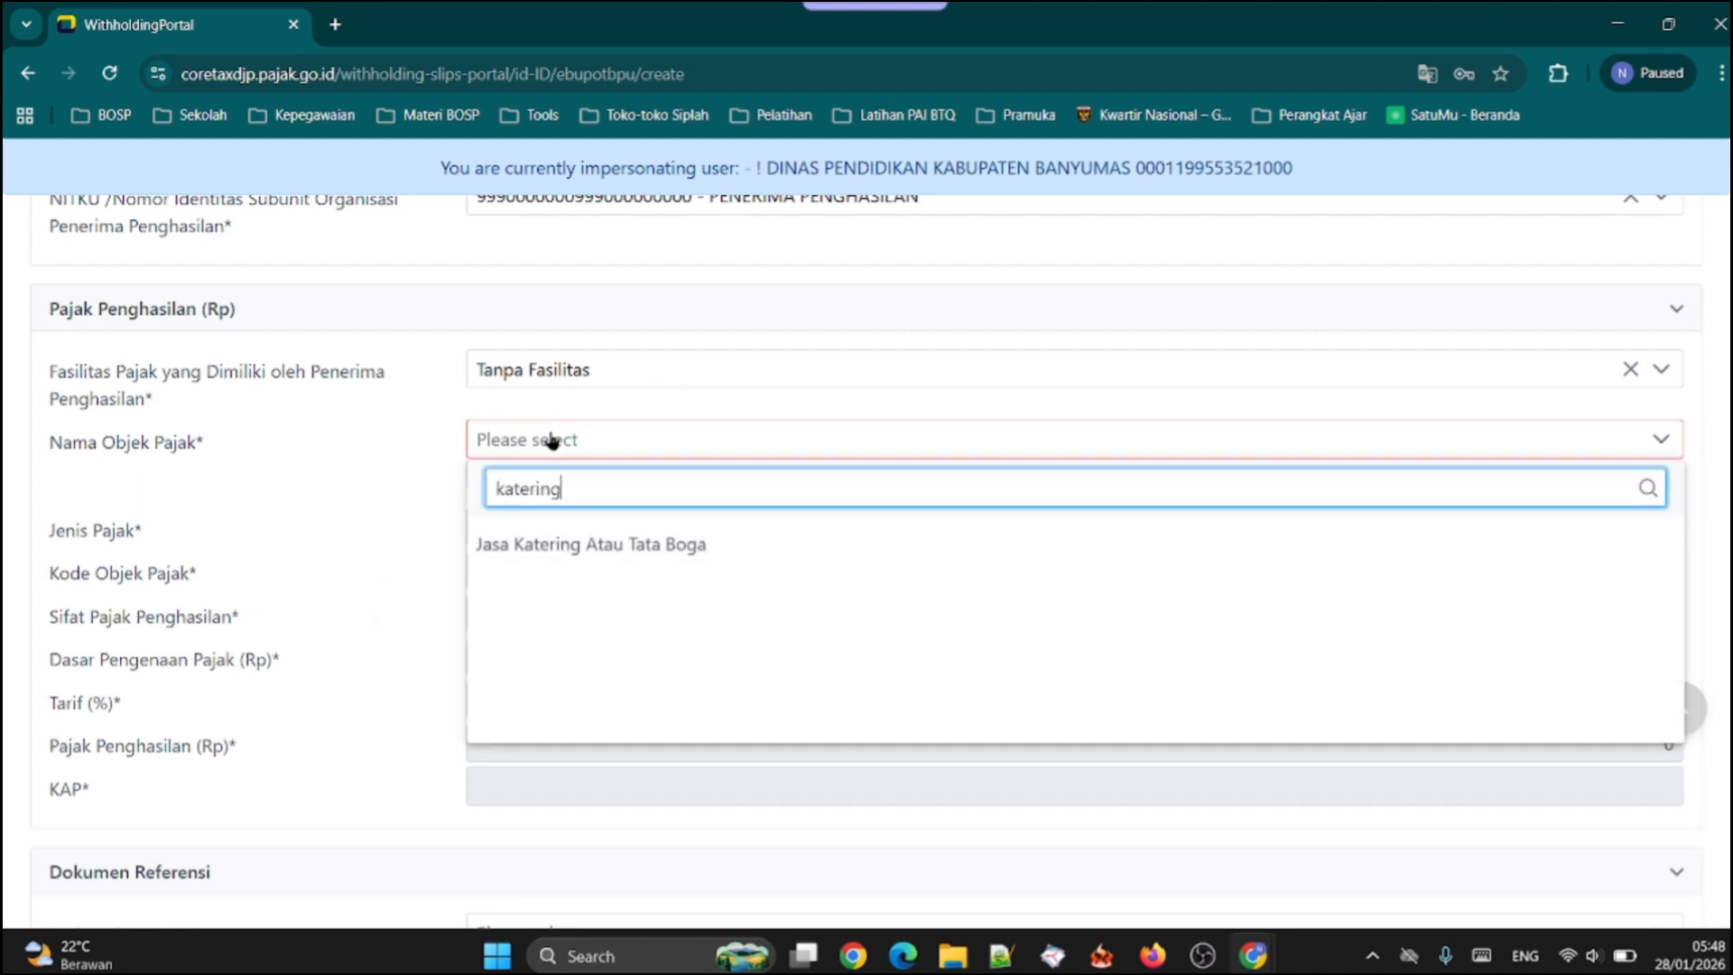
left_click(524, 546)
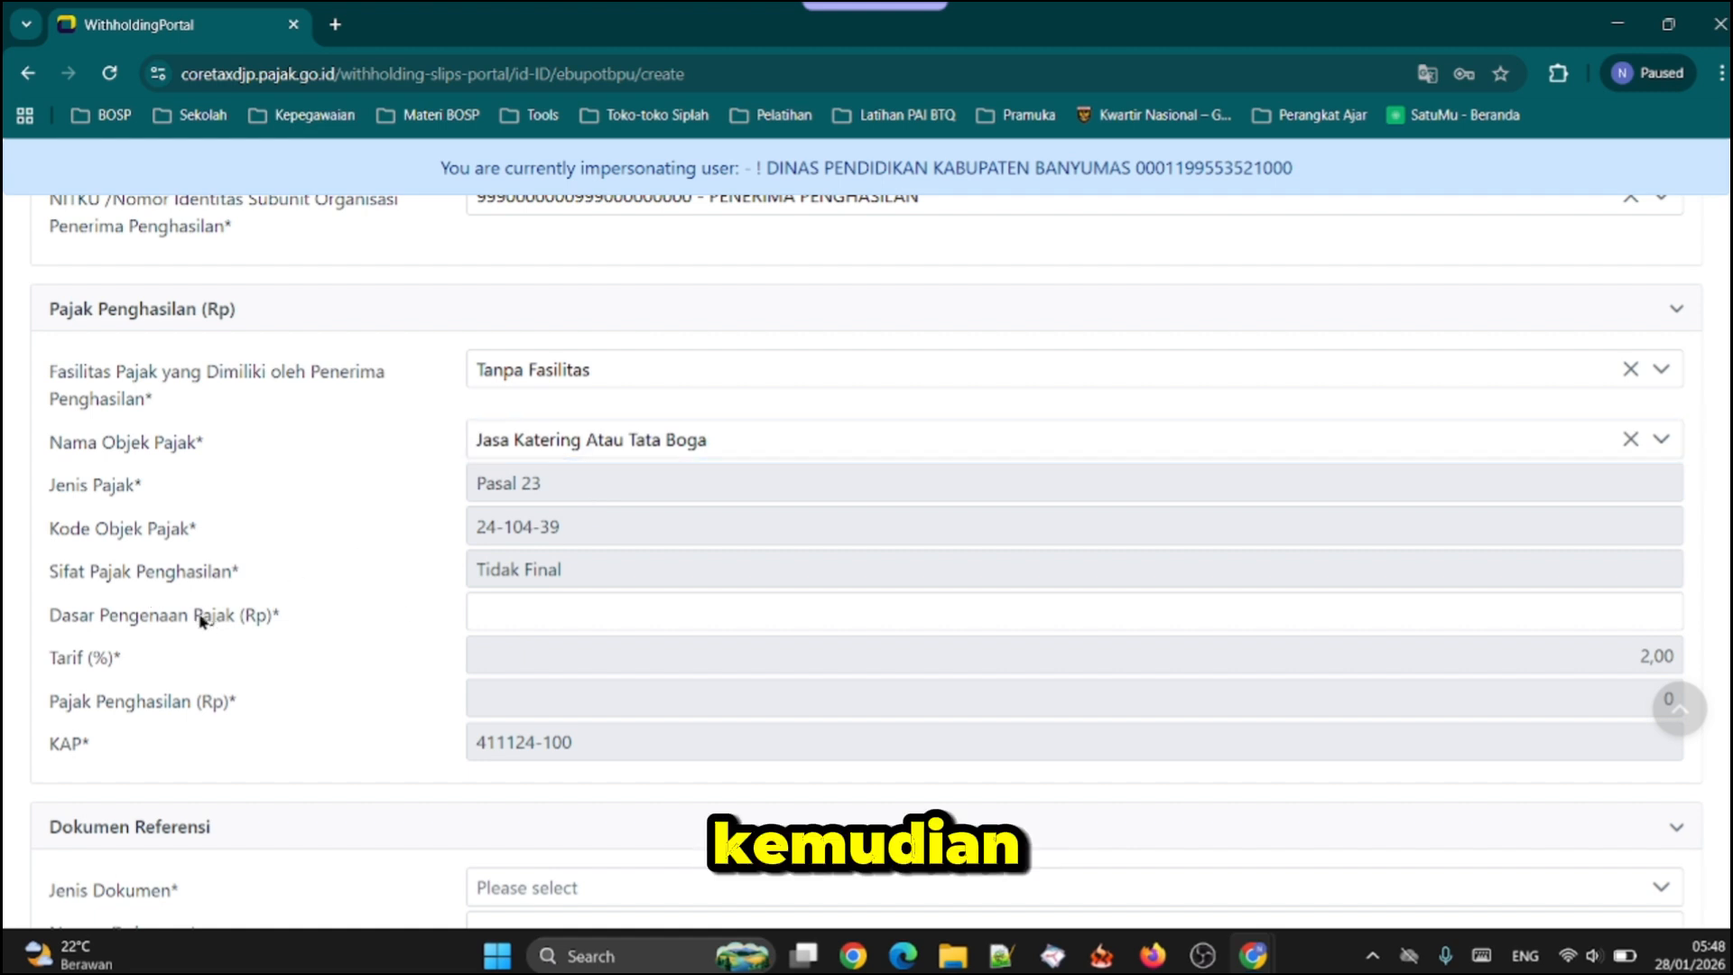
Set the Dasar Pengenaan Pajak to Rp 500.000 in the Pajak Penghasilan section
left_click(559, 609)
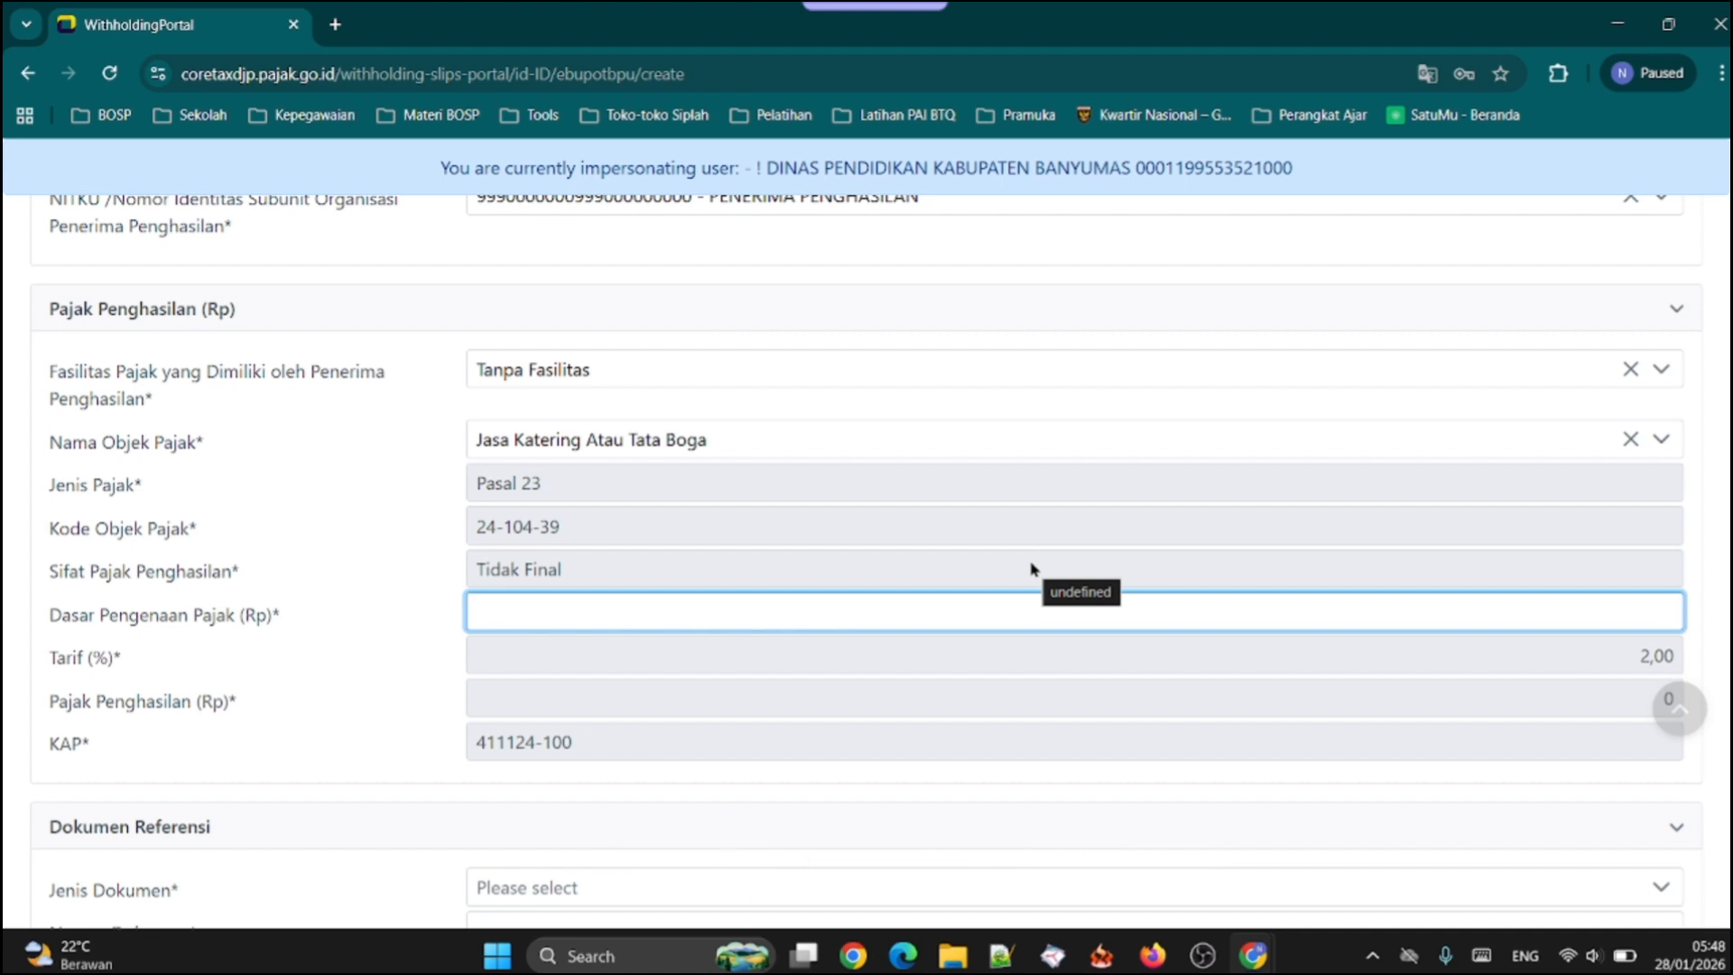
type("5000000")
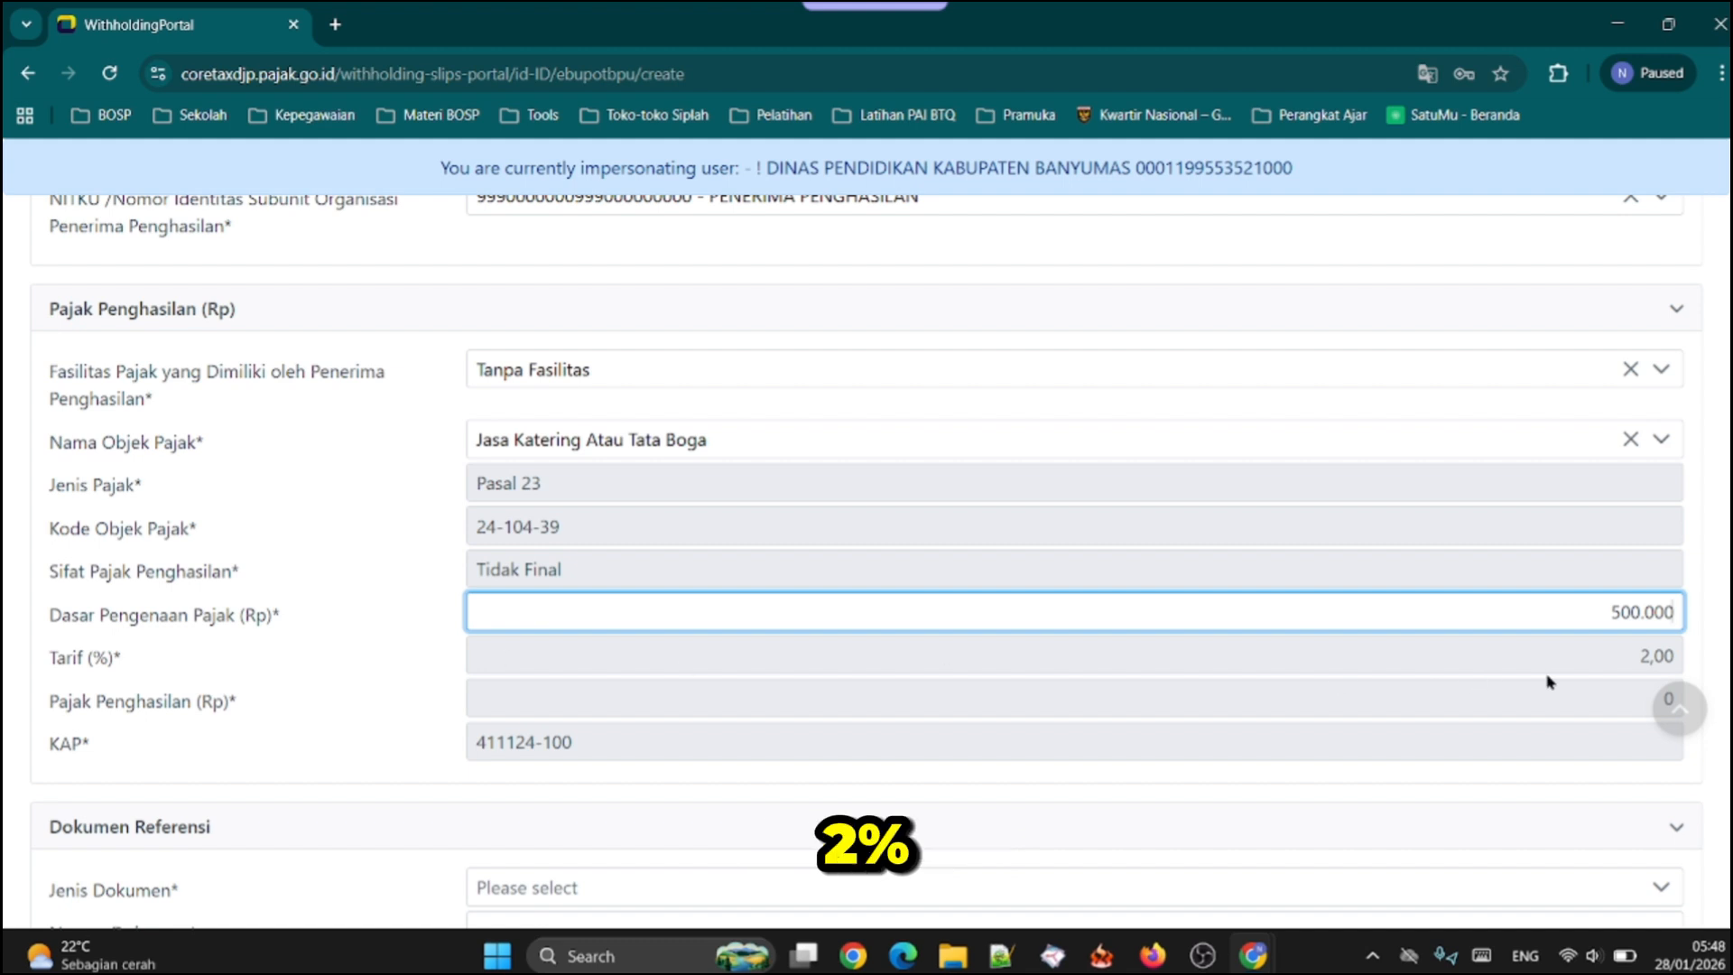
left_click(354, 656)
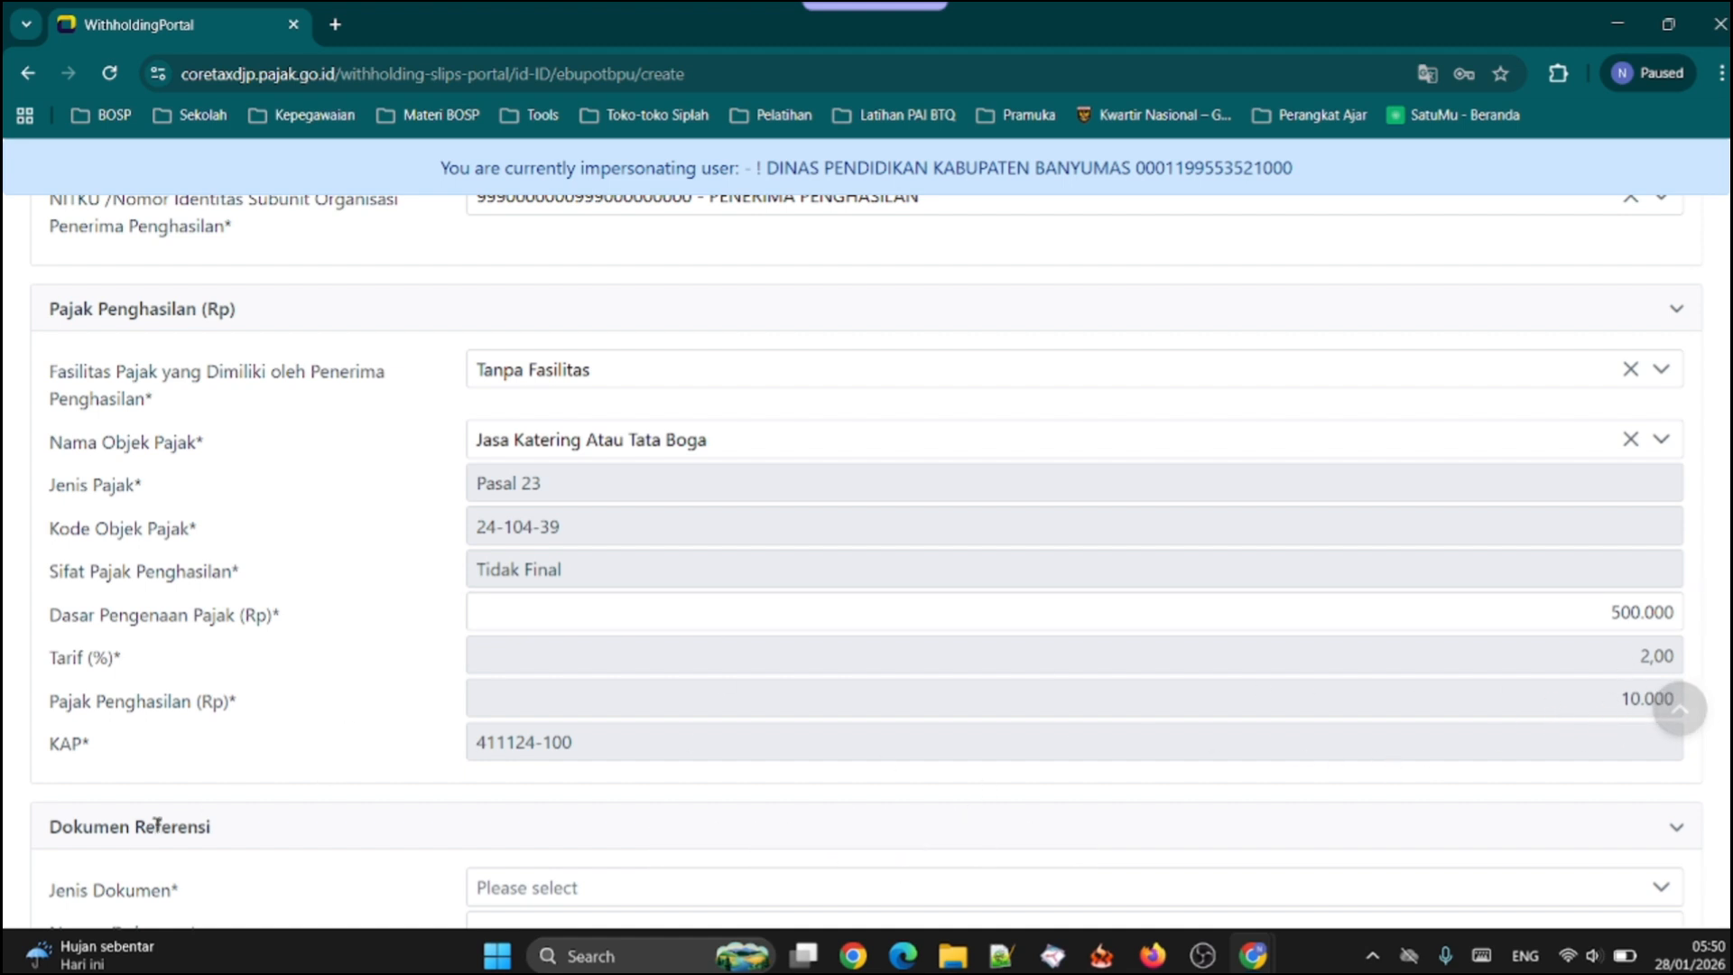
Set the reference document's Jenis Dokumen to Bukti Pembayaran and its Nomor Dokumen to BPU12
scroll(533, 722, "down", 3)
scroll(451, 623, "down", 1)
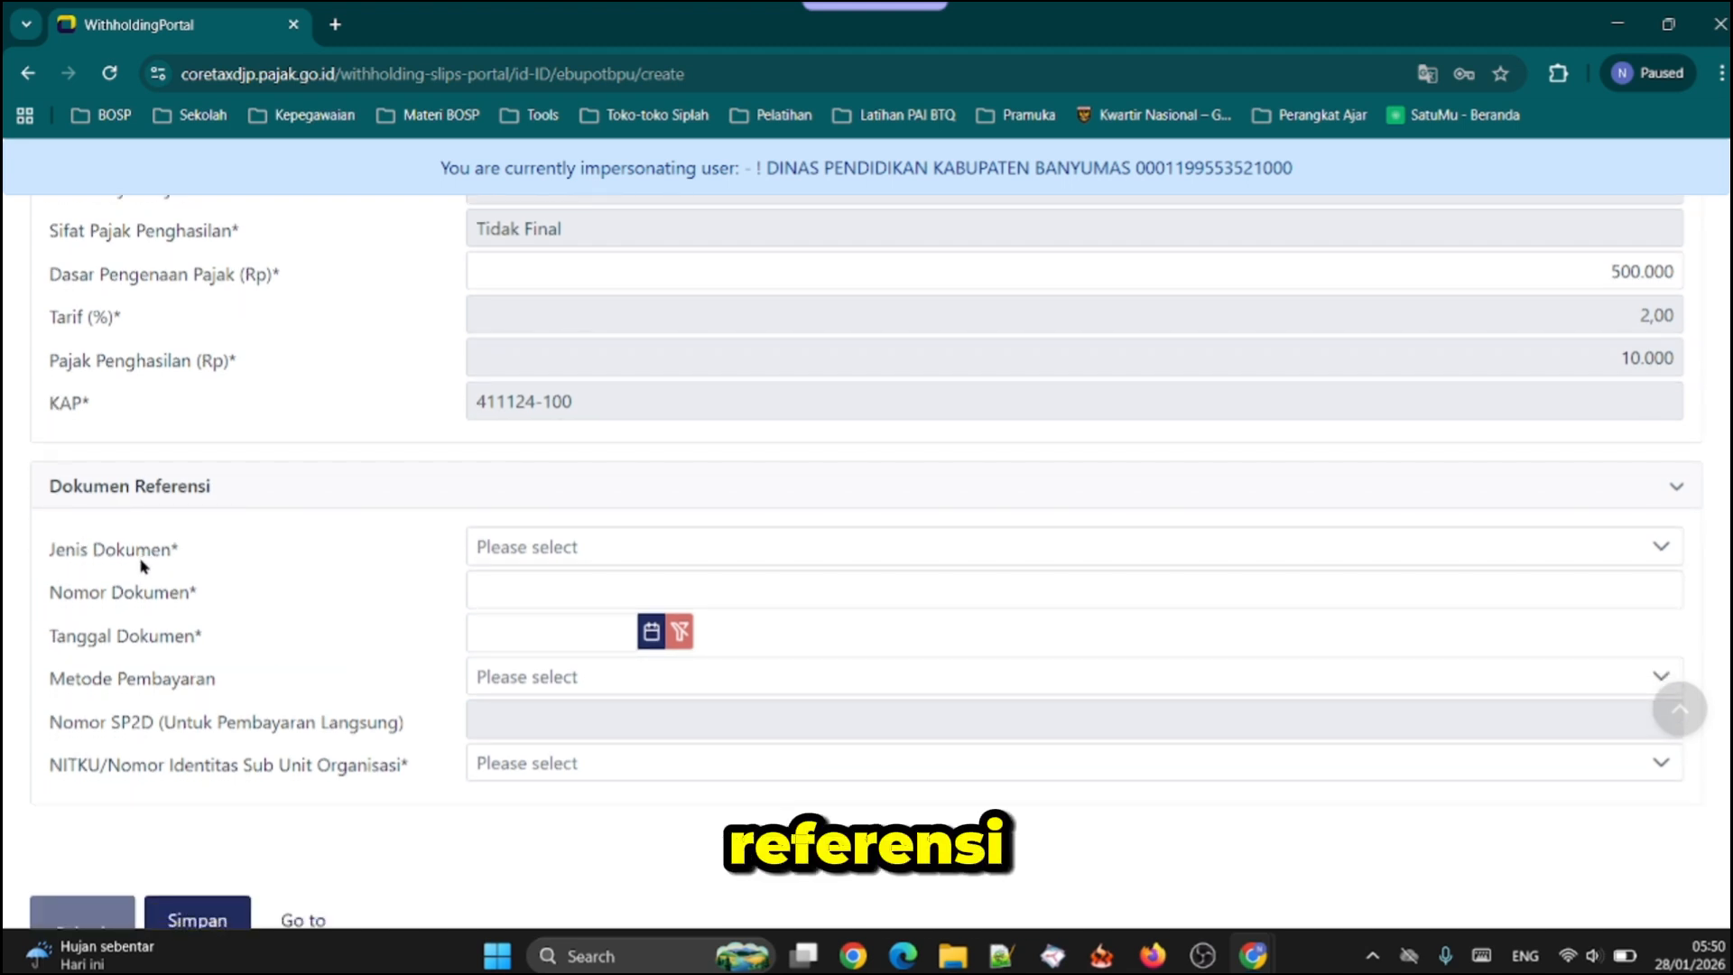
left_click(531, 547)
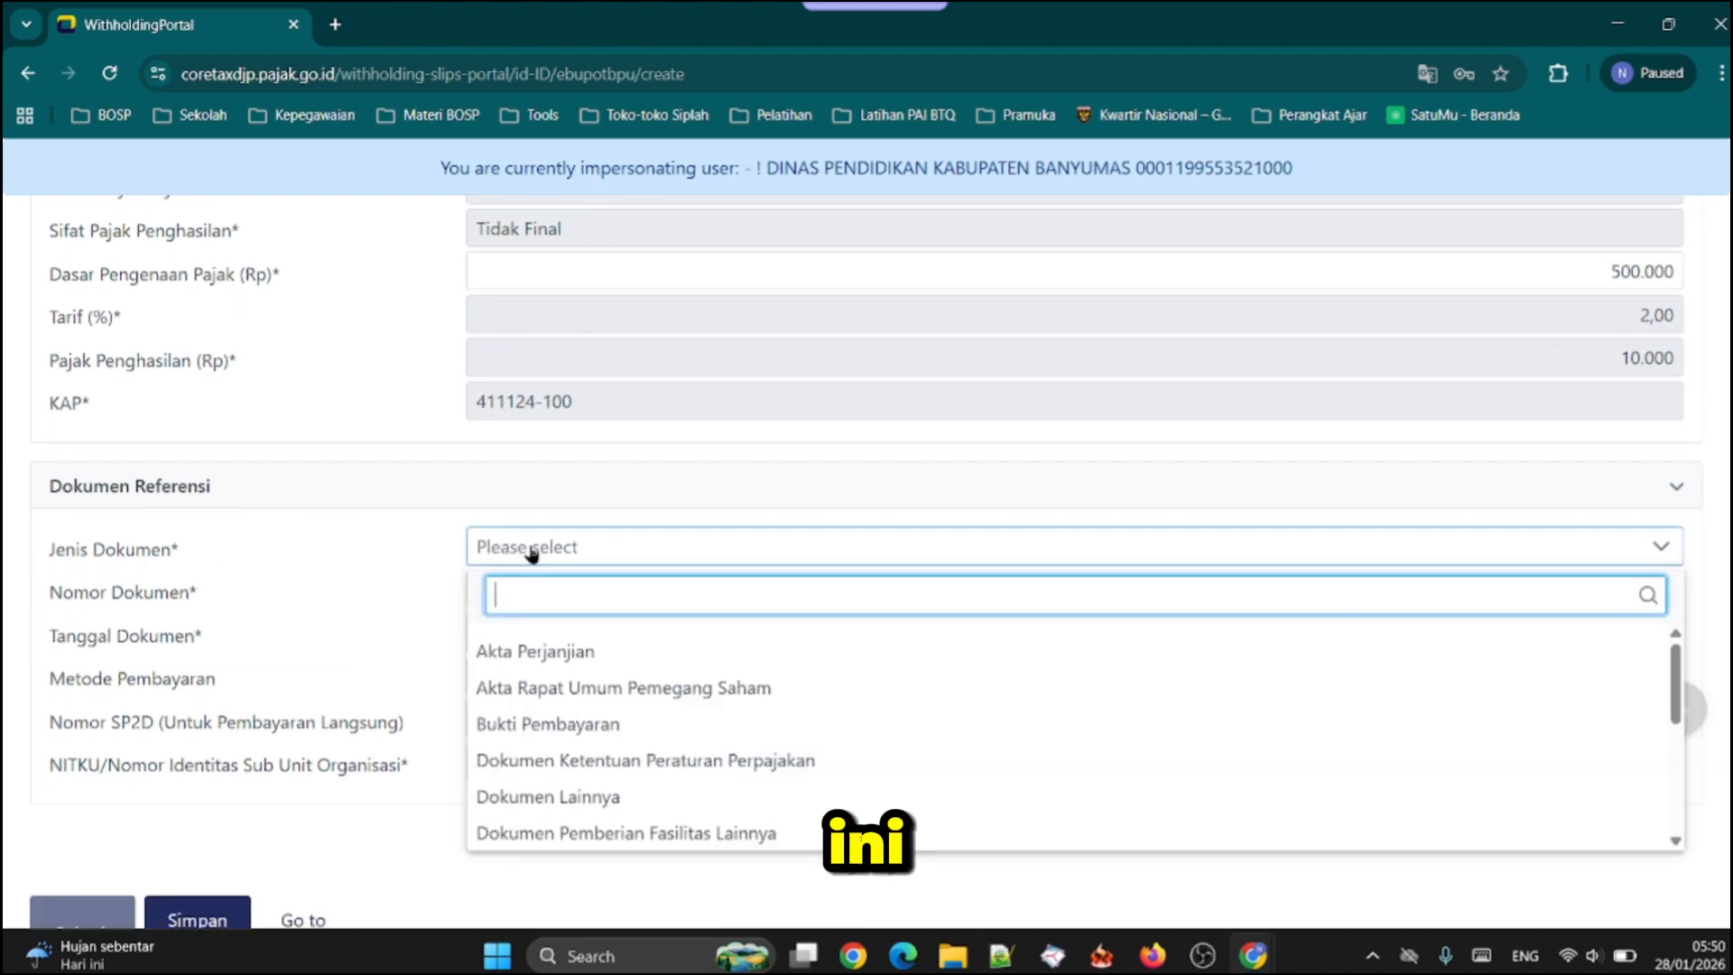
left_click(607, 733)
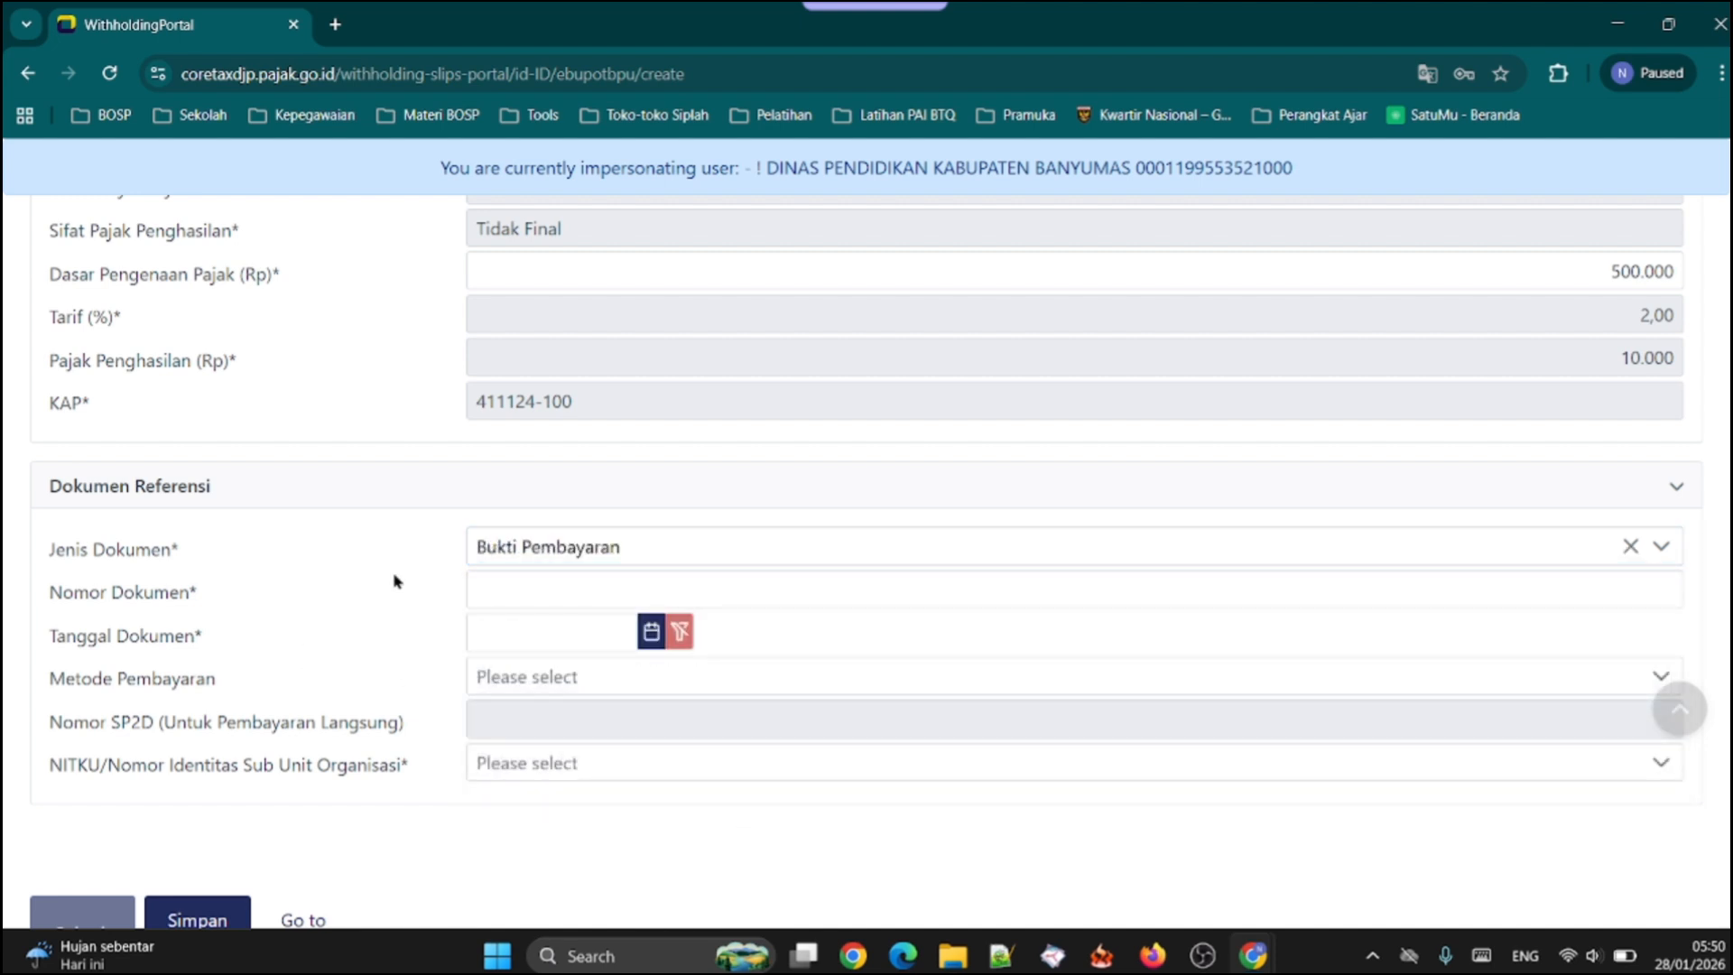
scroll(452, 541, "down", 1)
left_click(510, 470)
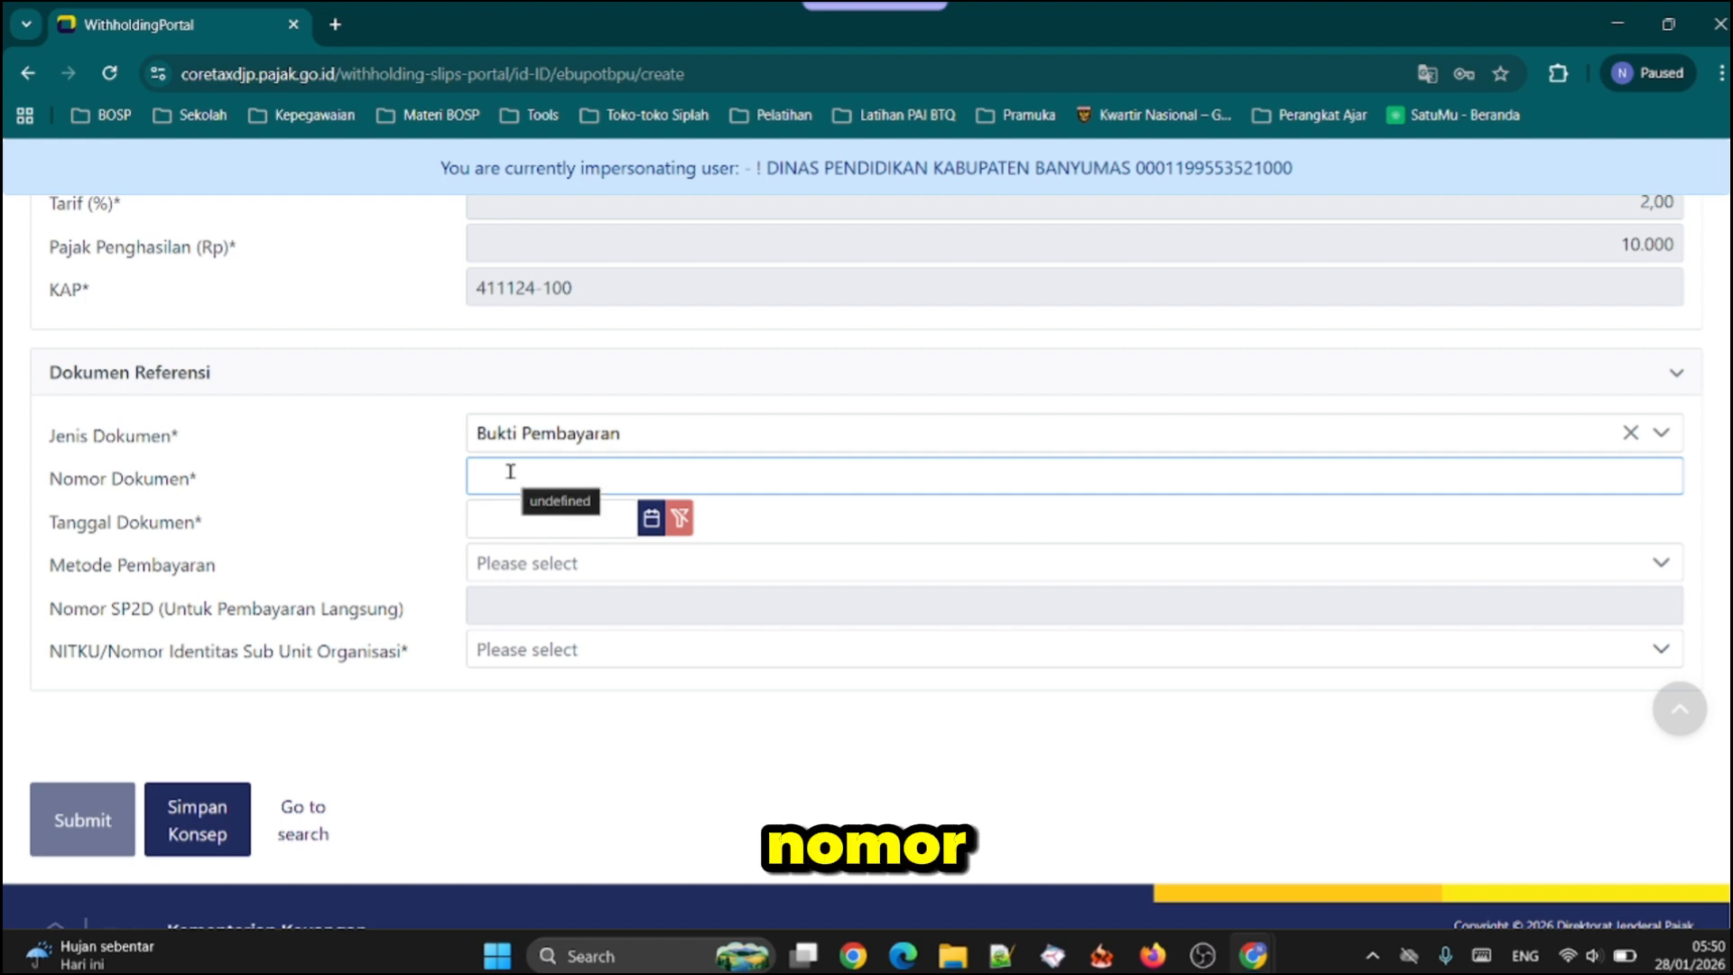
left_click(510, 470)
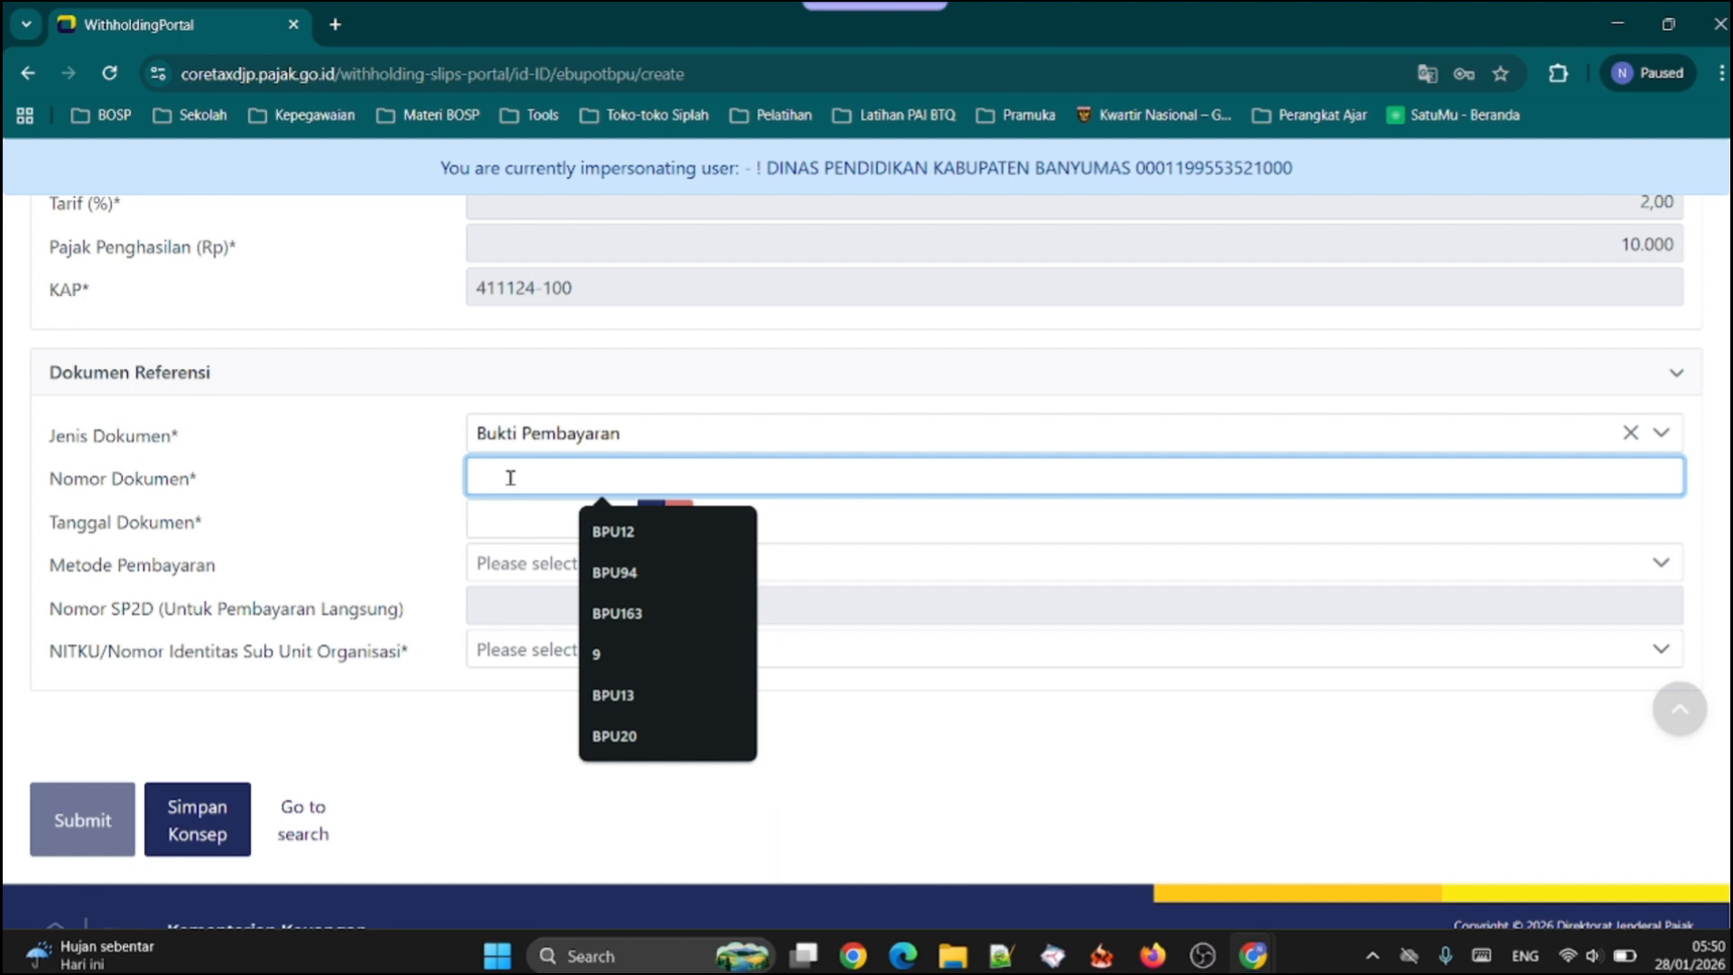
left_click(602, 531)
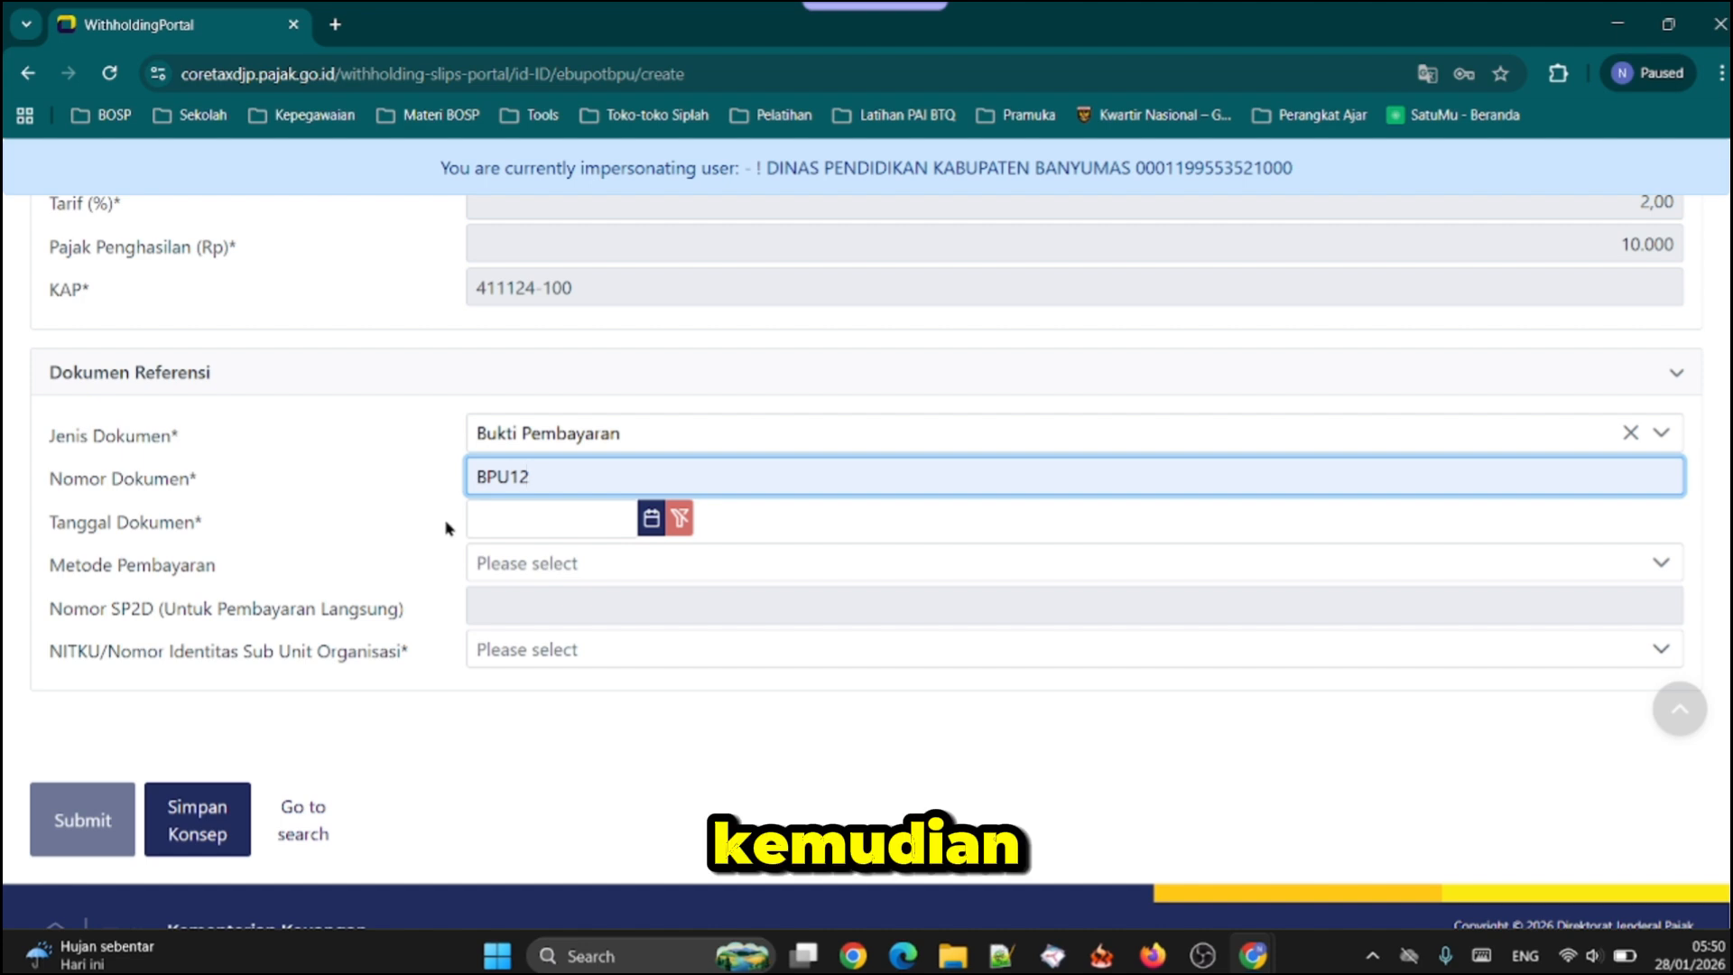
Set the Tanggal Dokumen to 14-01-2026 and the Metode Pembayaran to Mekanisme Uang Persediaan
left_click(507, 520)
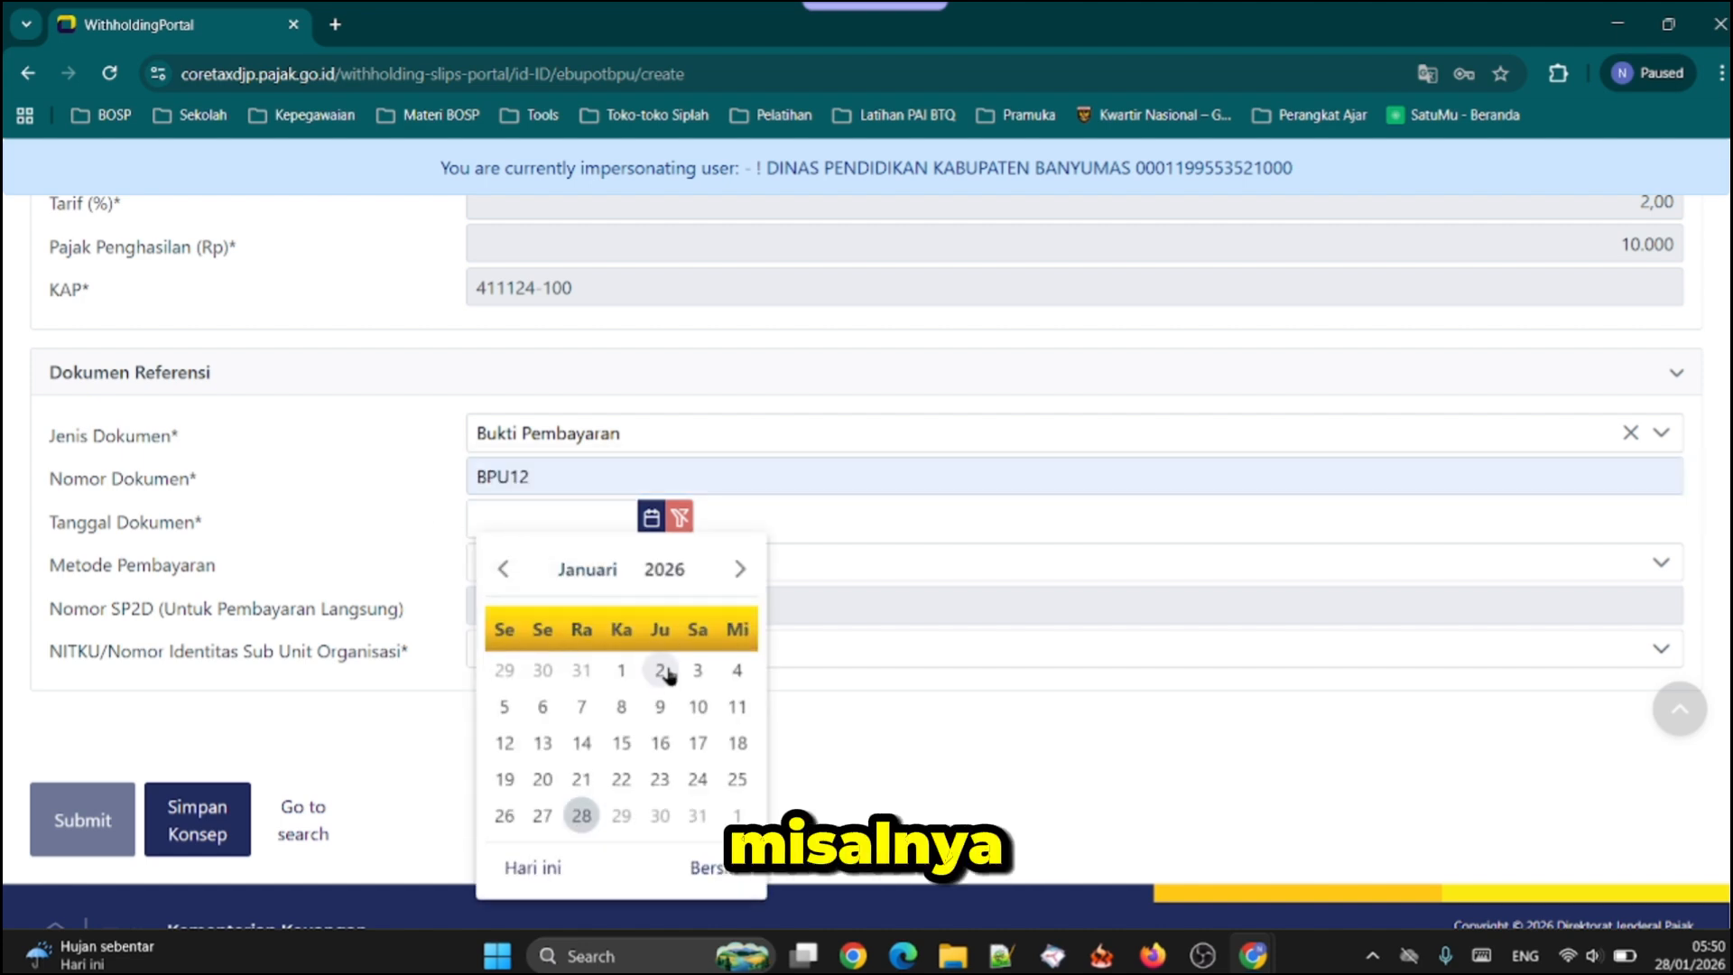
left_click(583, 743)
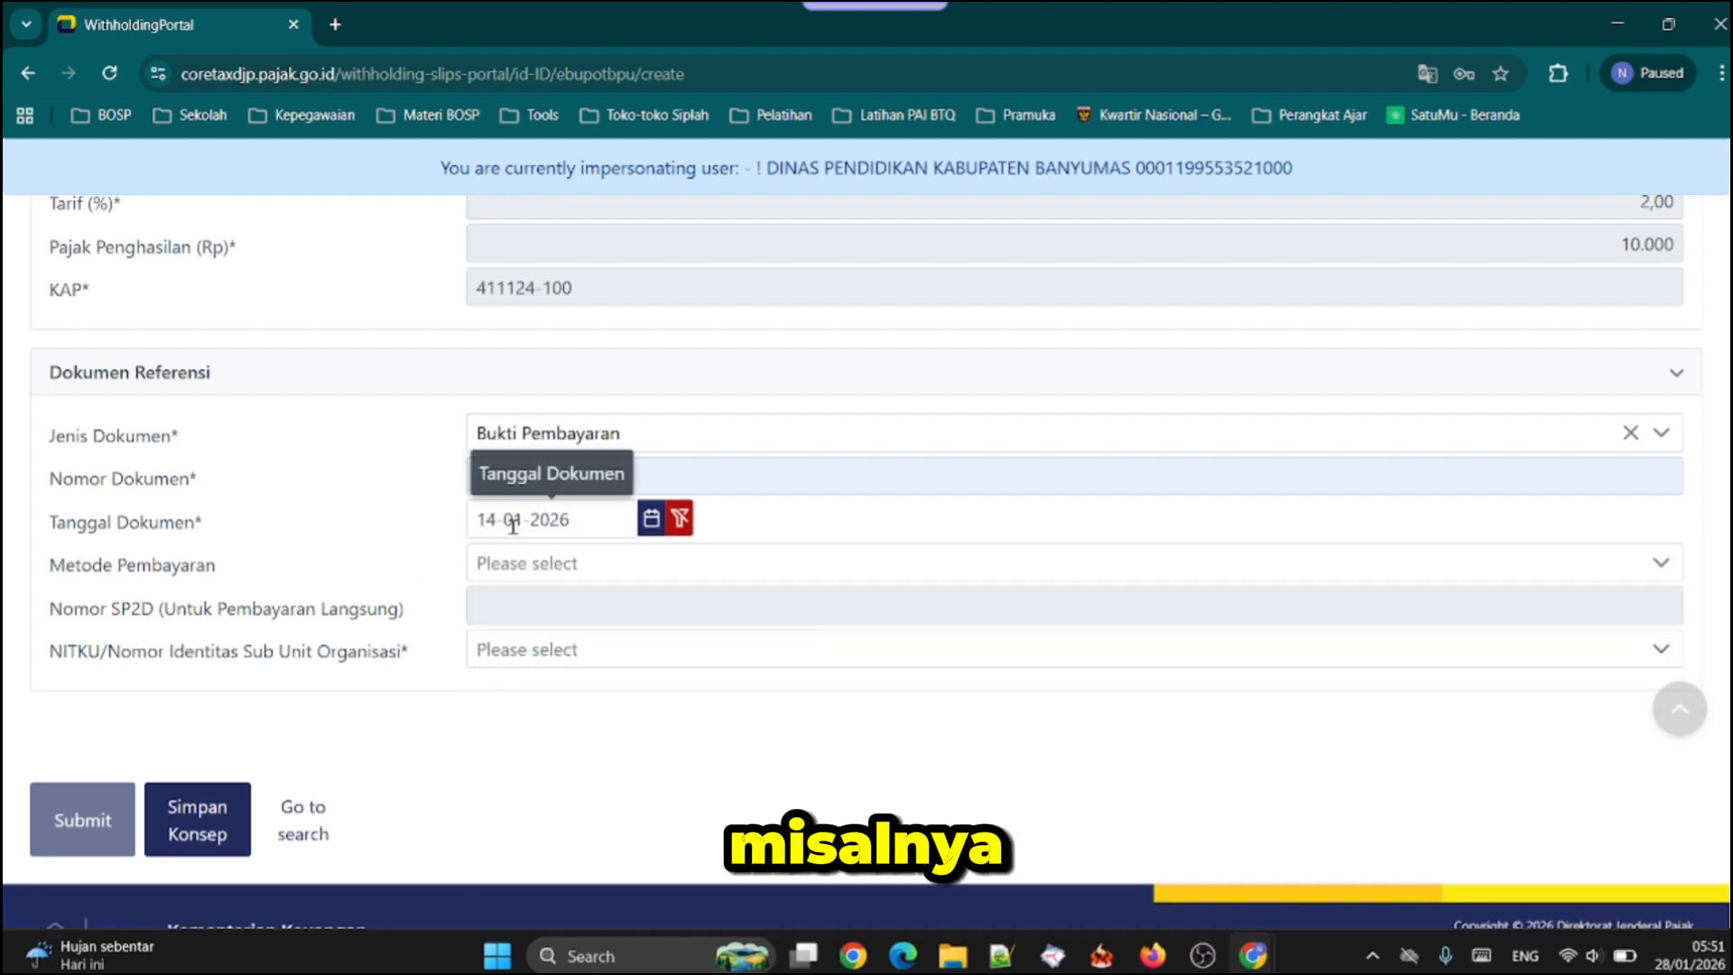
left_click(554, 565)
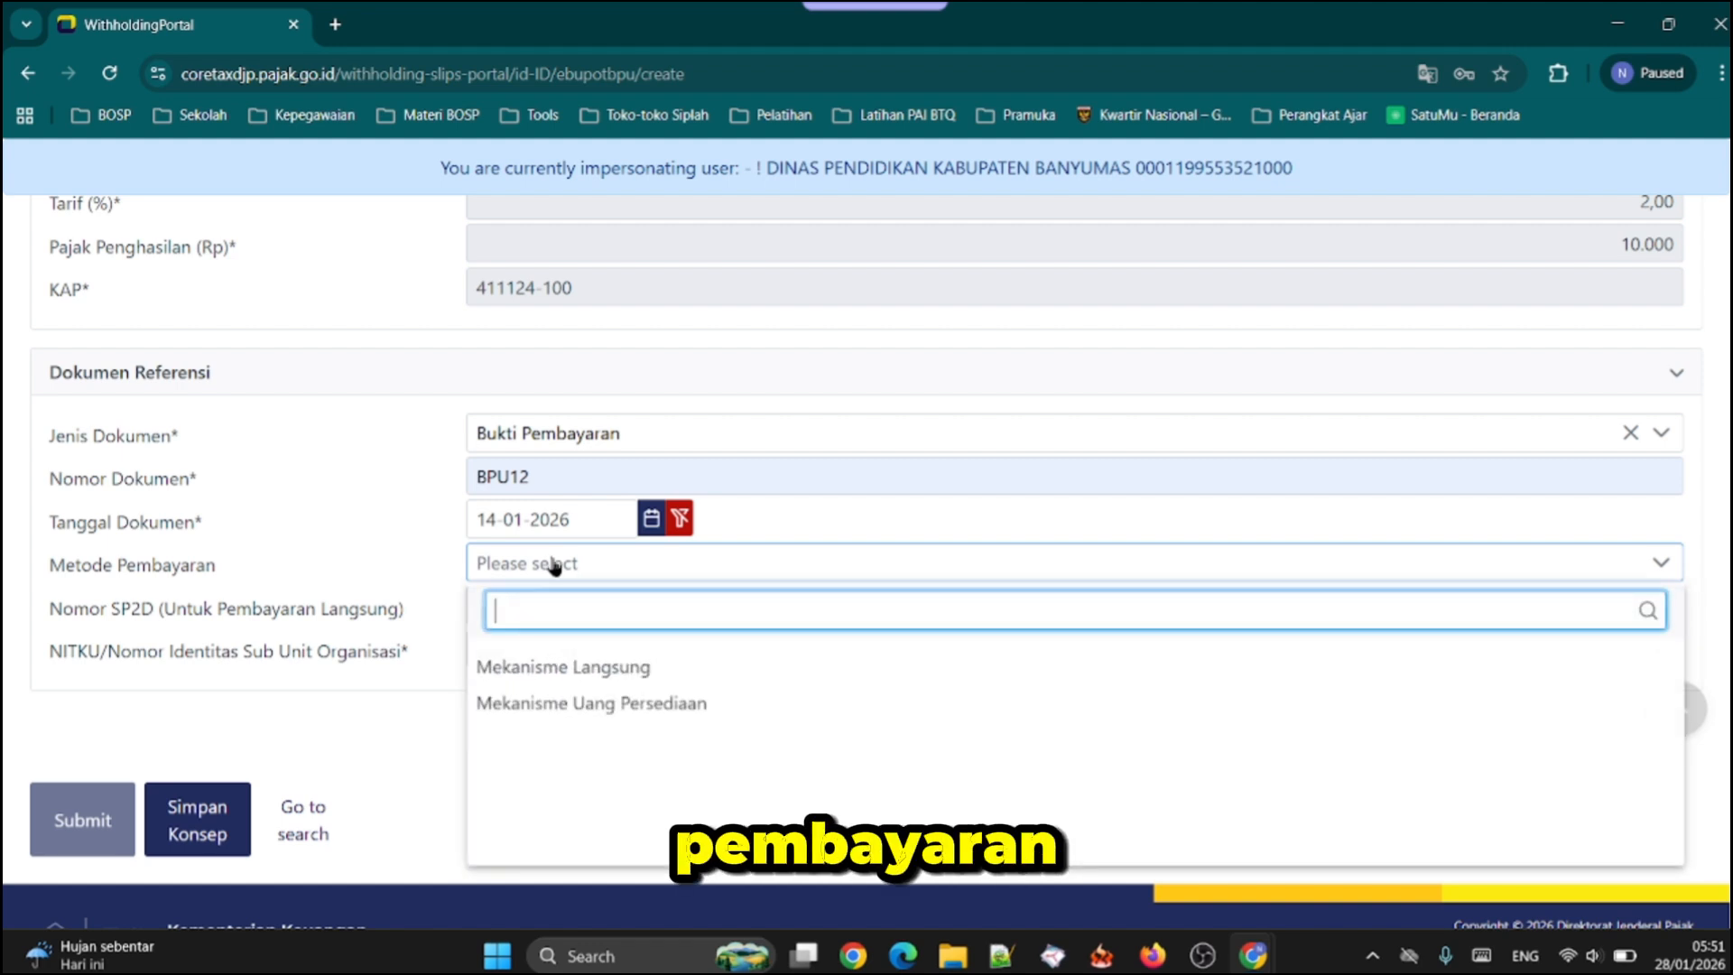
left_click(600, 710)
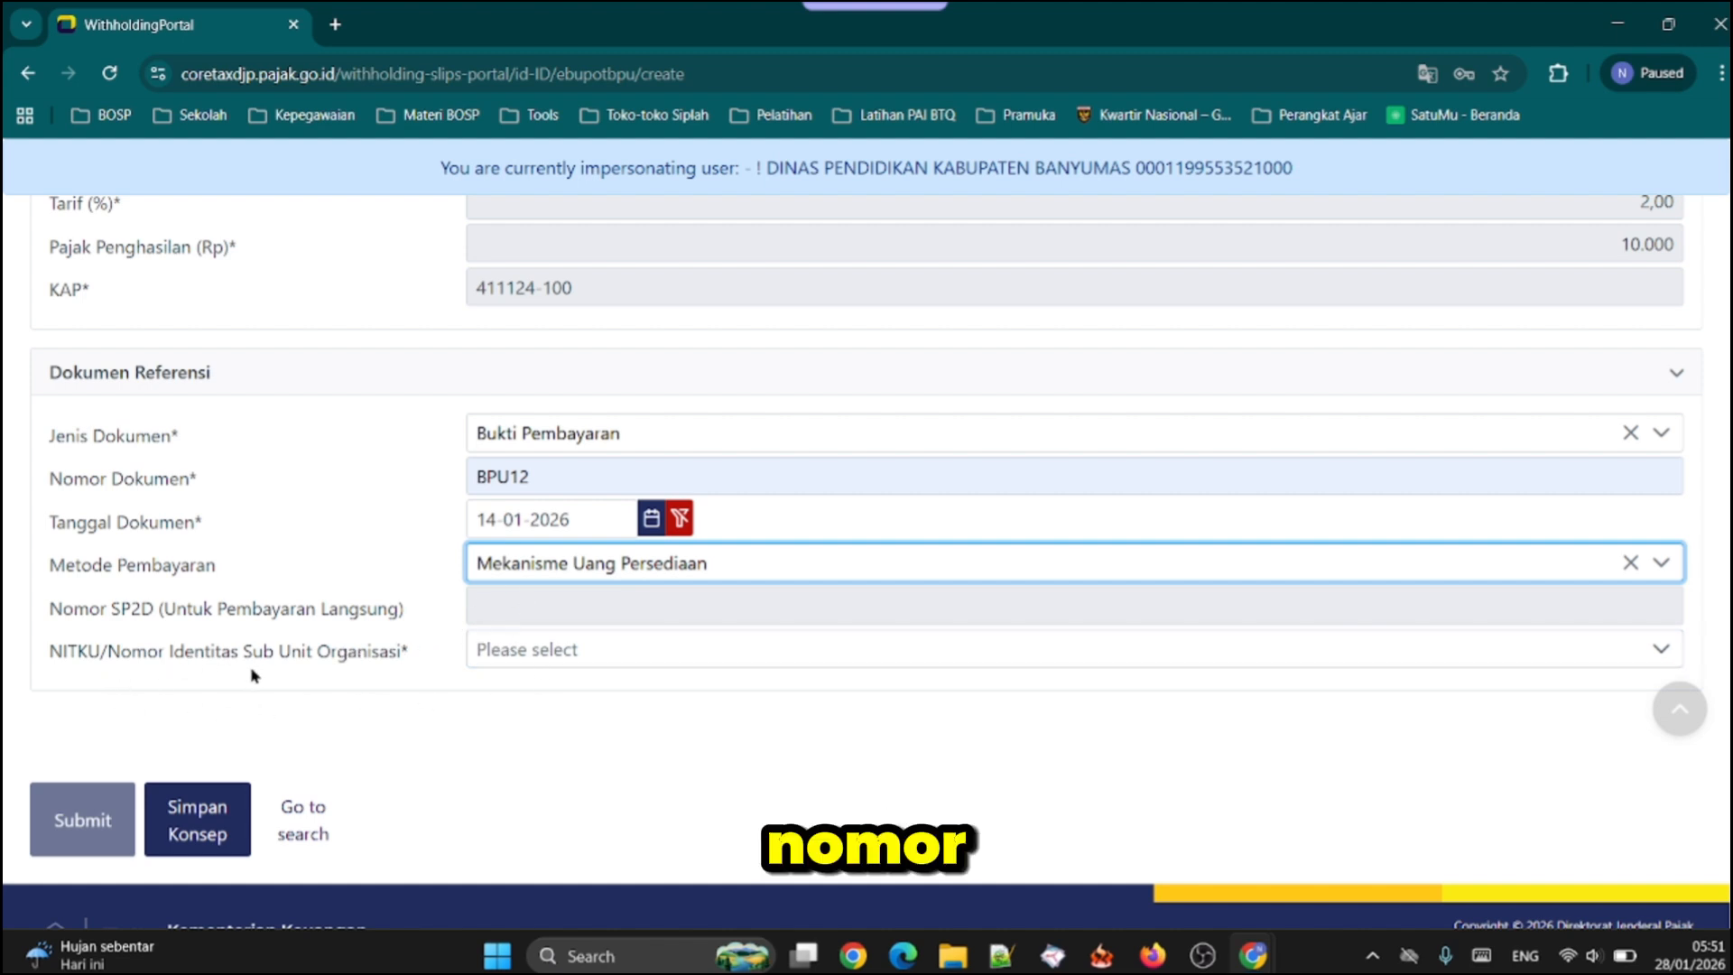
Select the SDN 2 LIMPAKUWUS entry as the NITKU/Nomor Identitas Sub Unit Organisasi in Dokumen Referensi
left_click(532, 671)
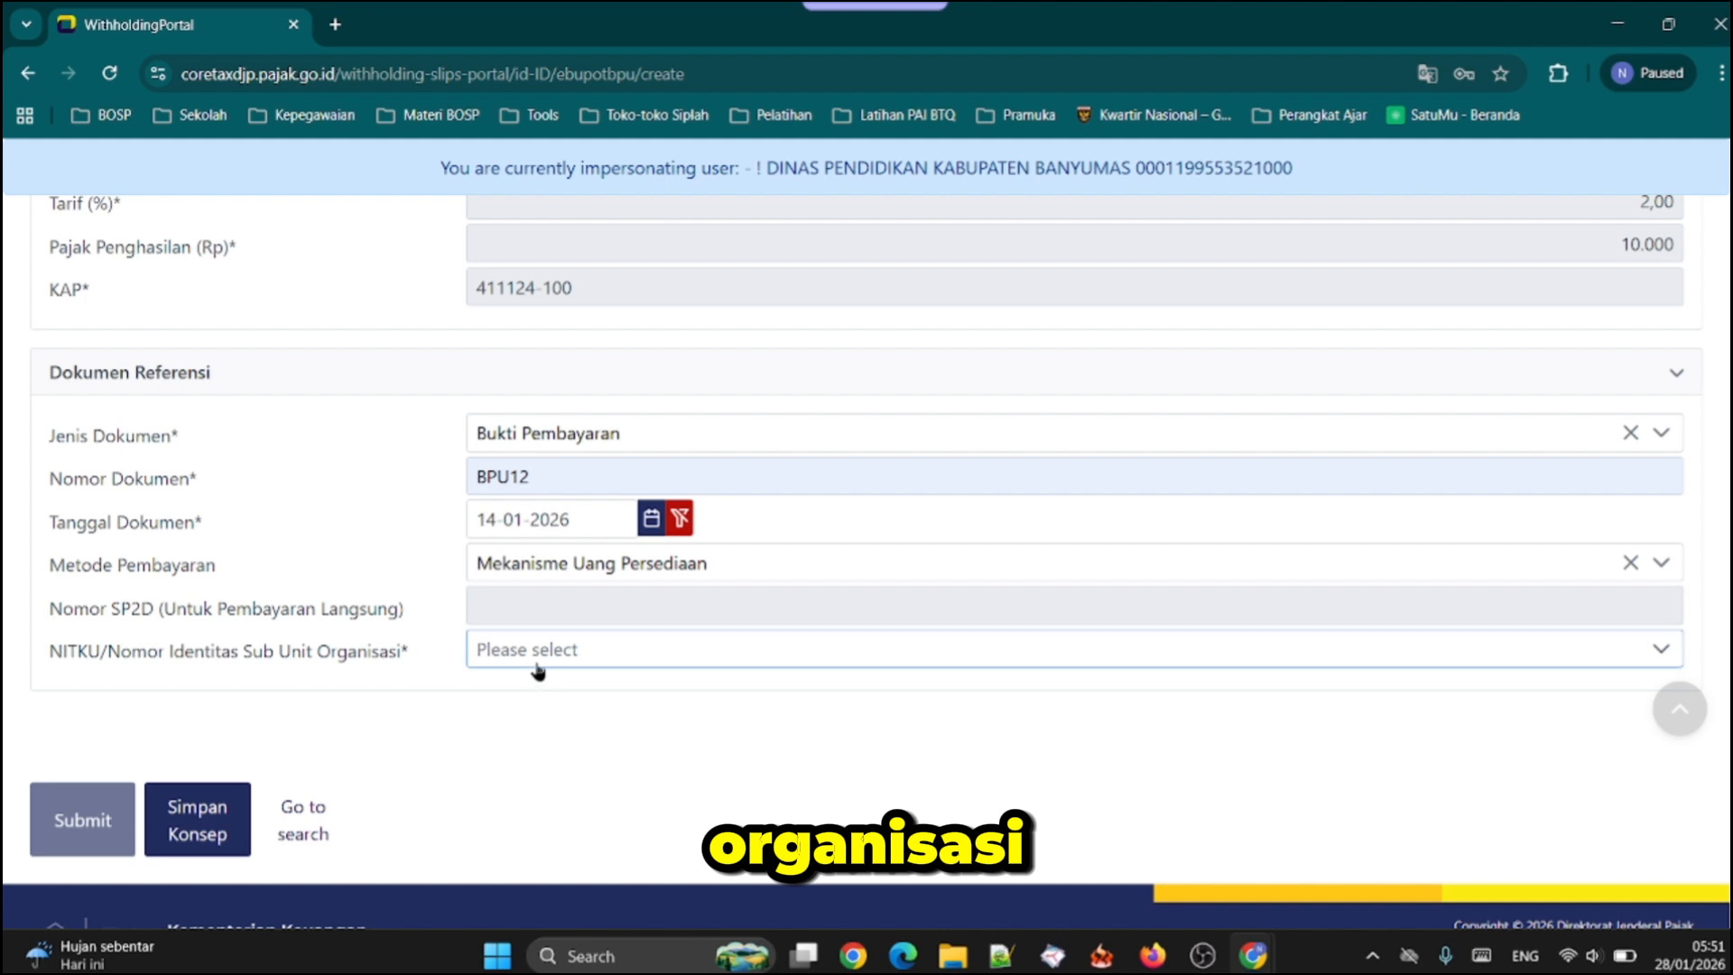
left_click(538, 670)
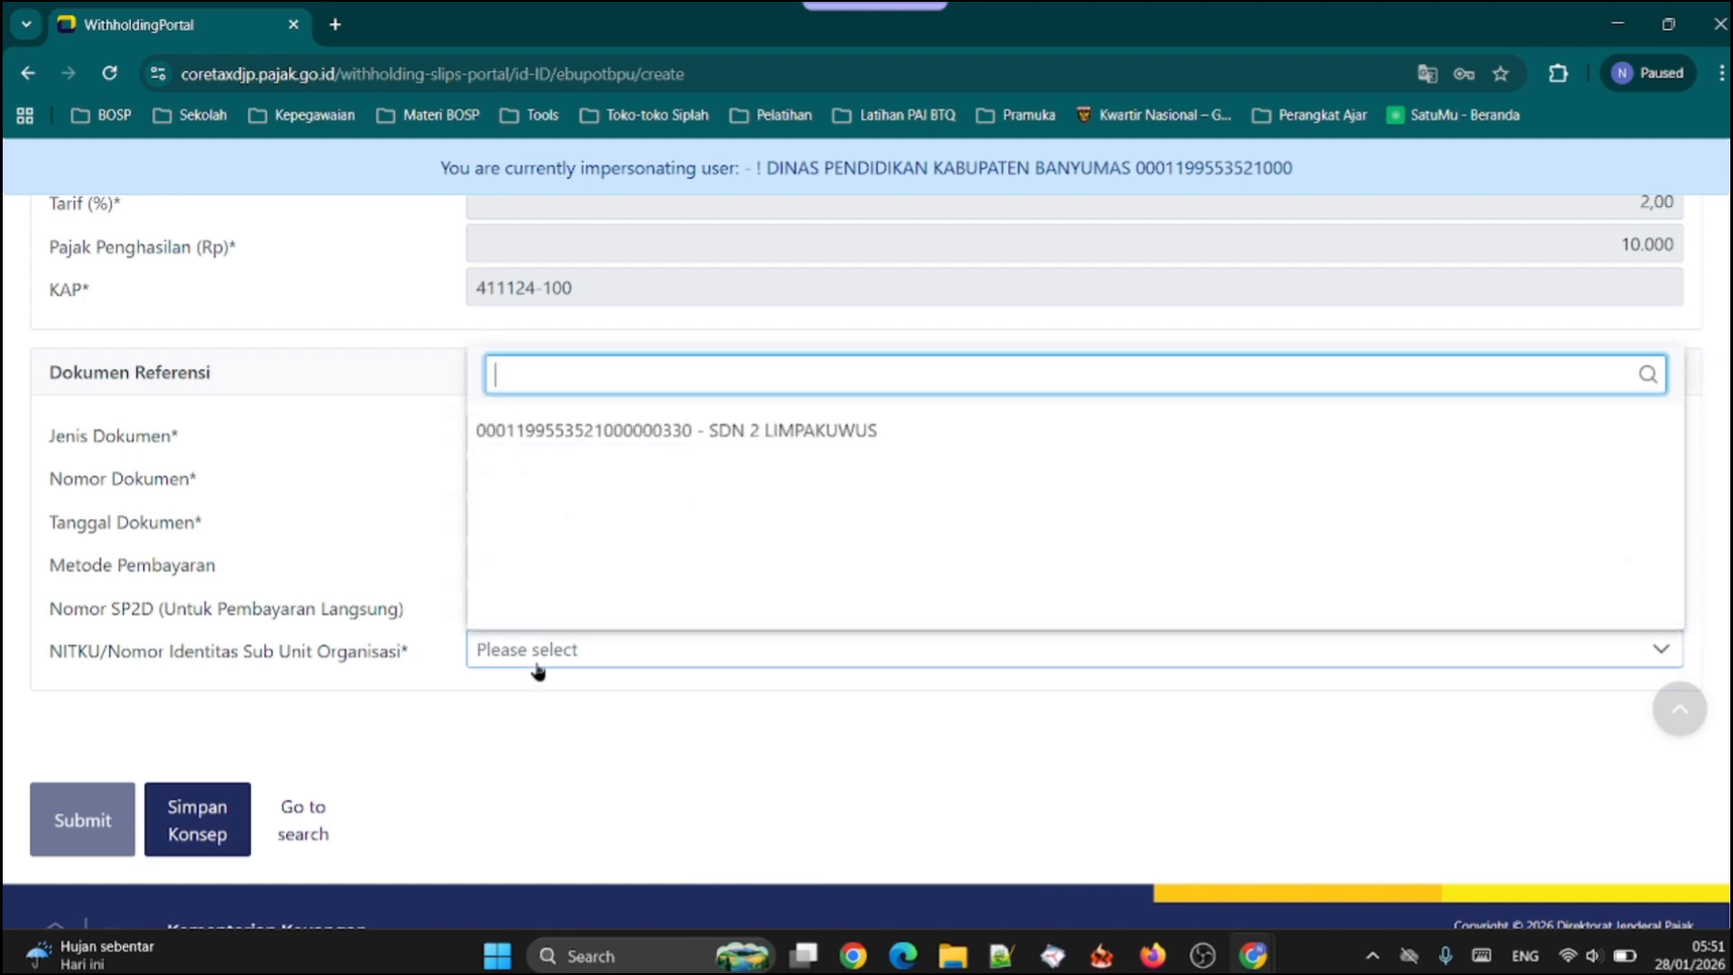
left_click(712, 434)
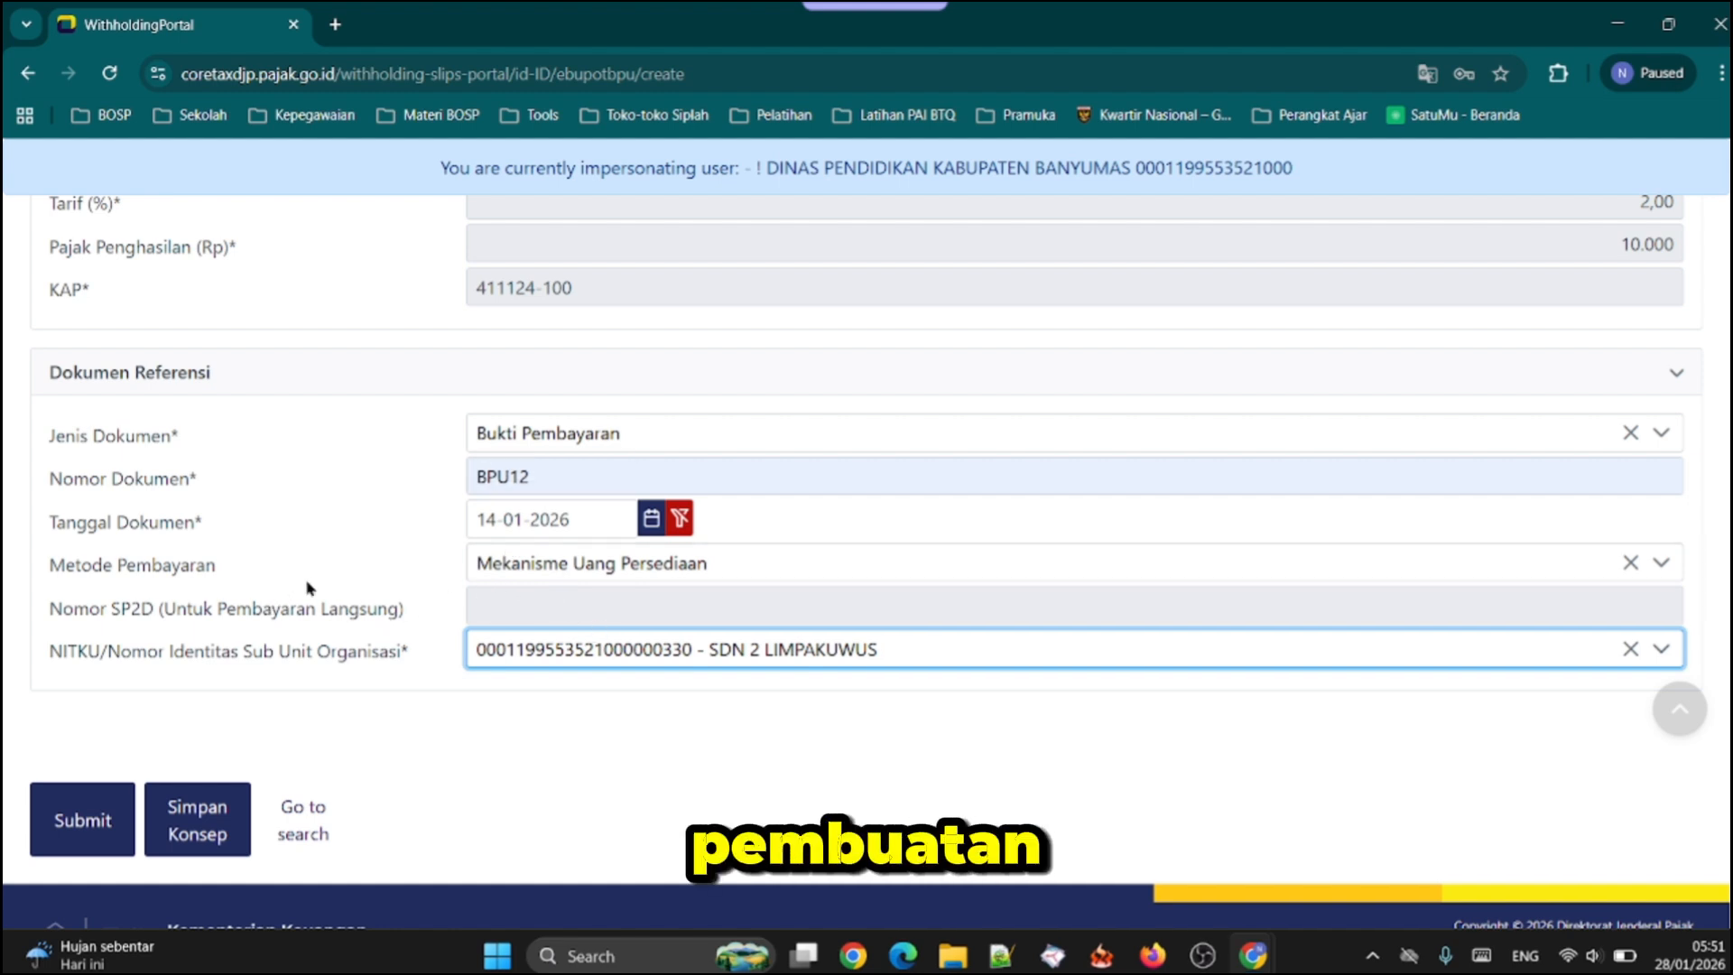
Open the Layanan Mandiri Kode Billing page for creating a payment billing code
scroll(310, 588, "up", 15)
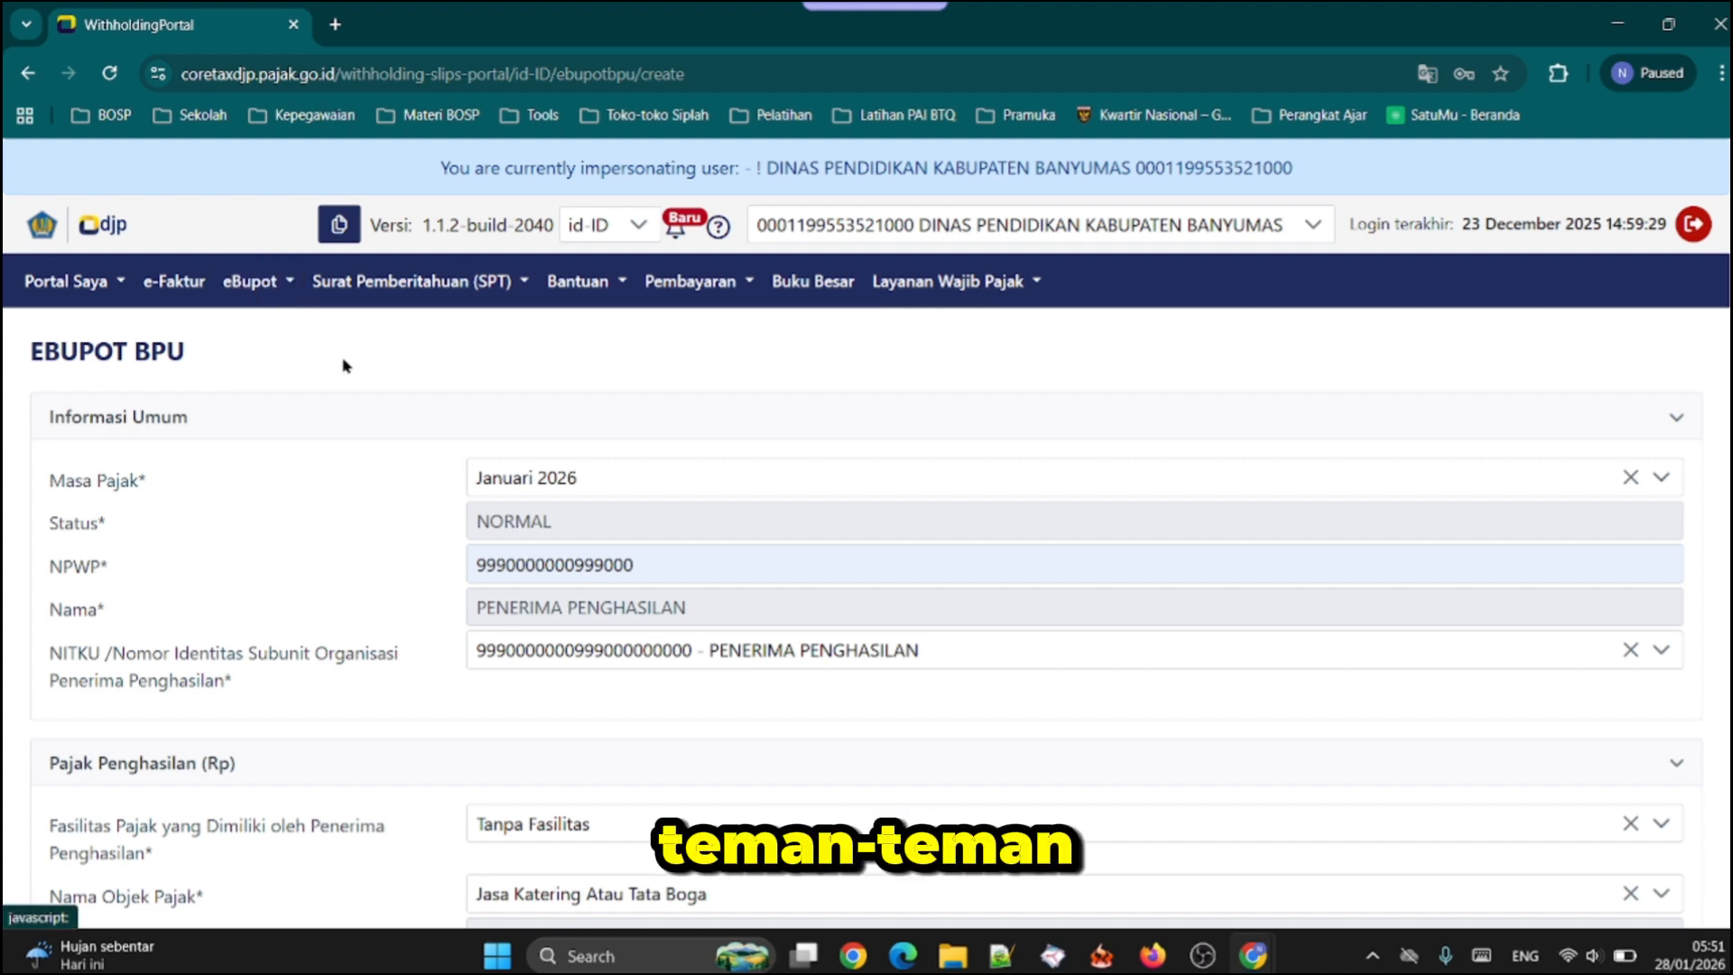
left_click(742, 283)
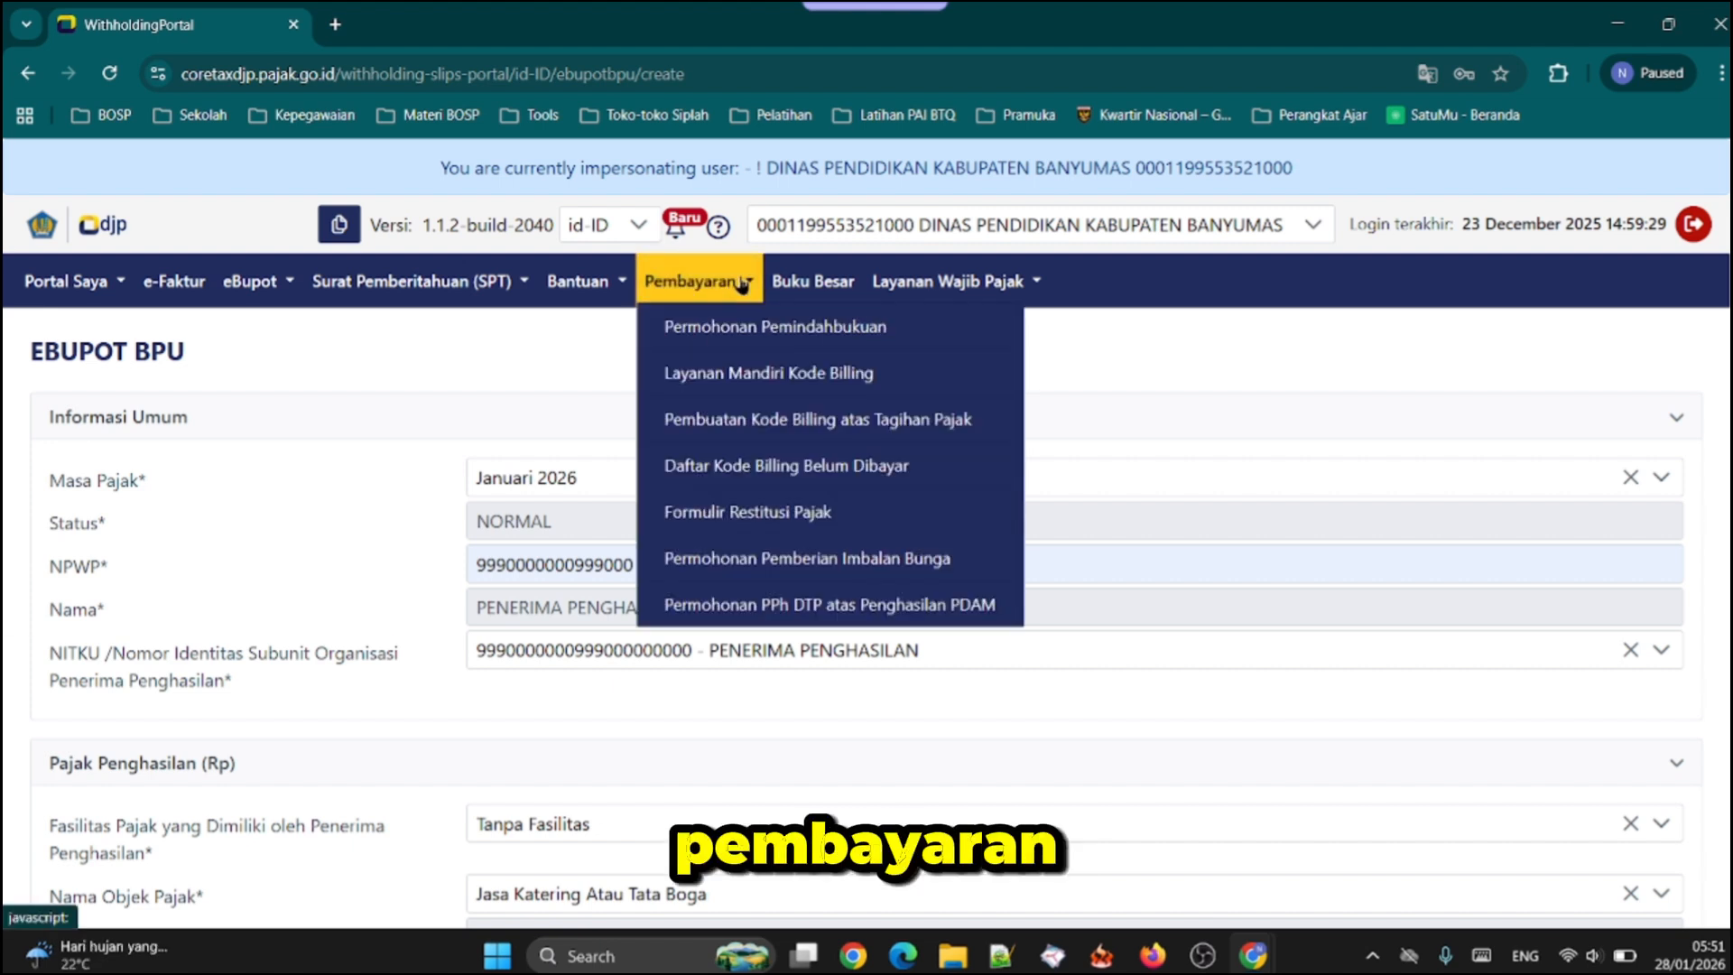
left_click(754, 374)
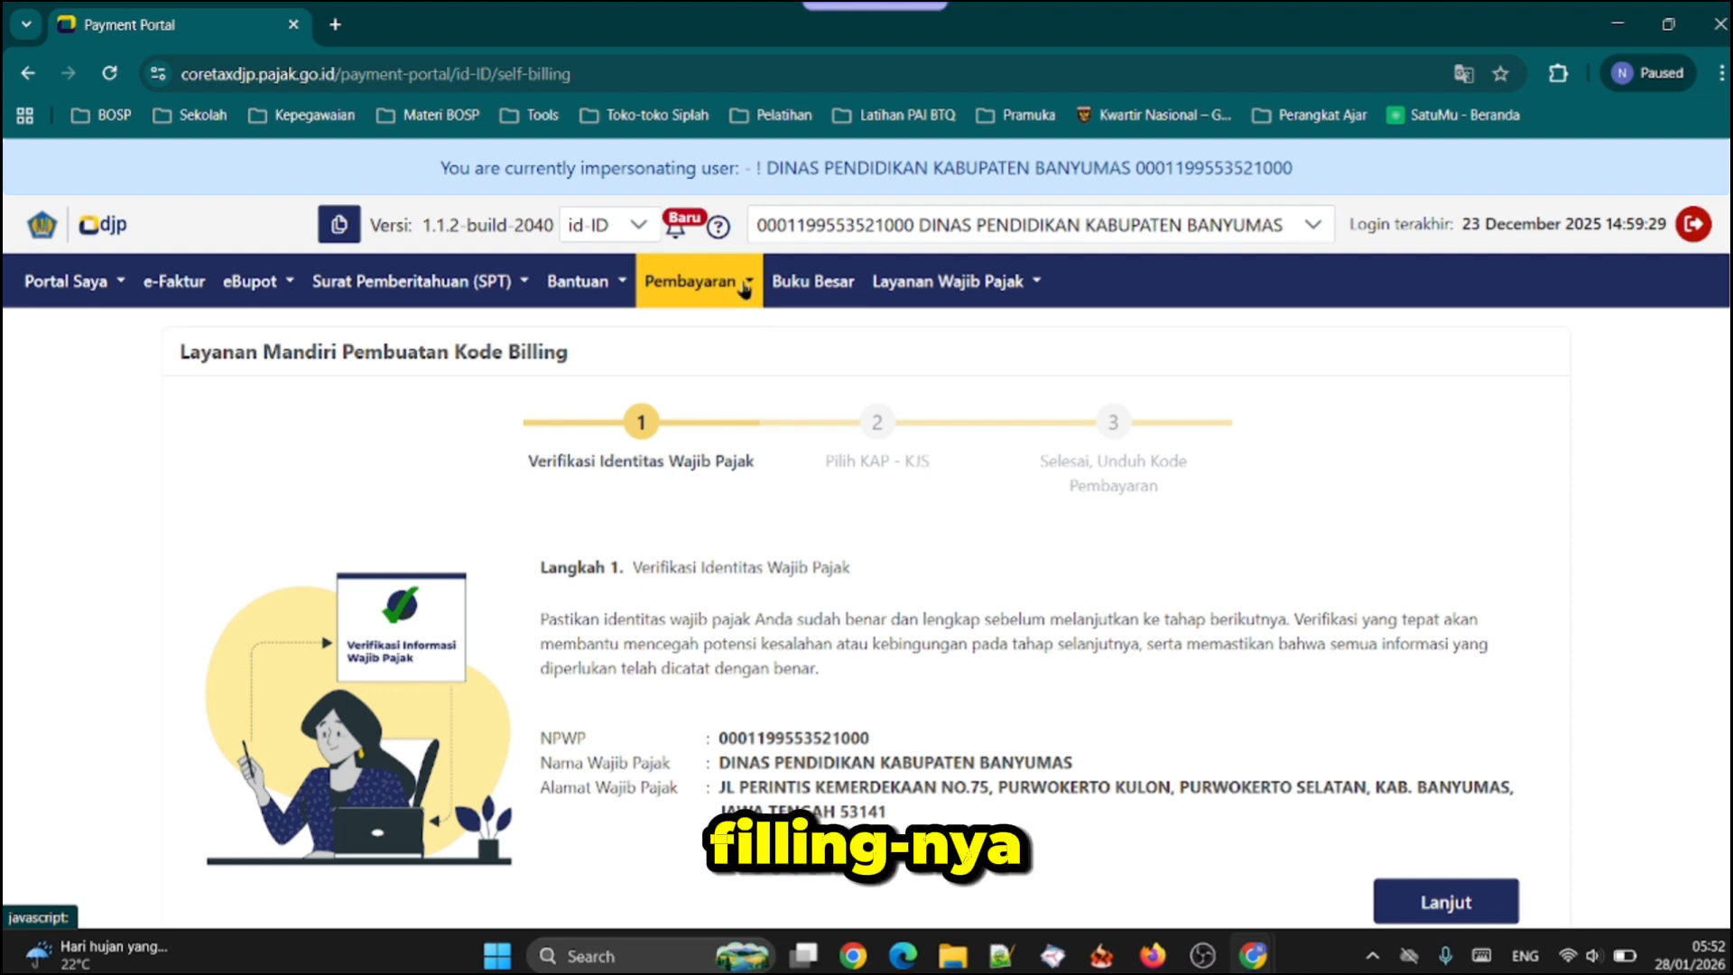
right_click(744, 287)
key("Escape")
left_click(740, 286)
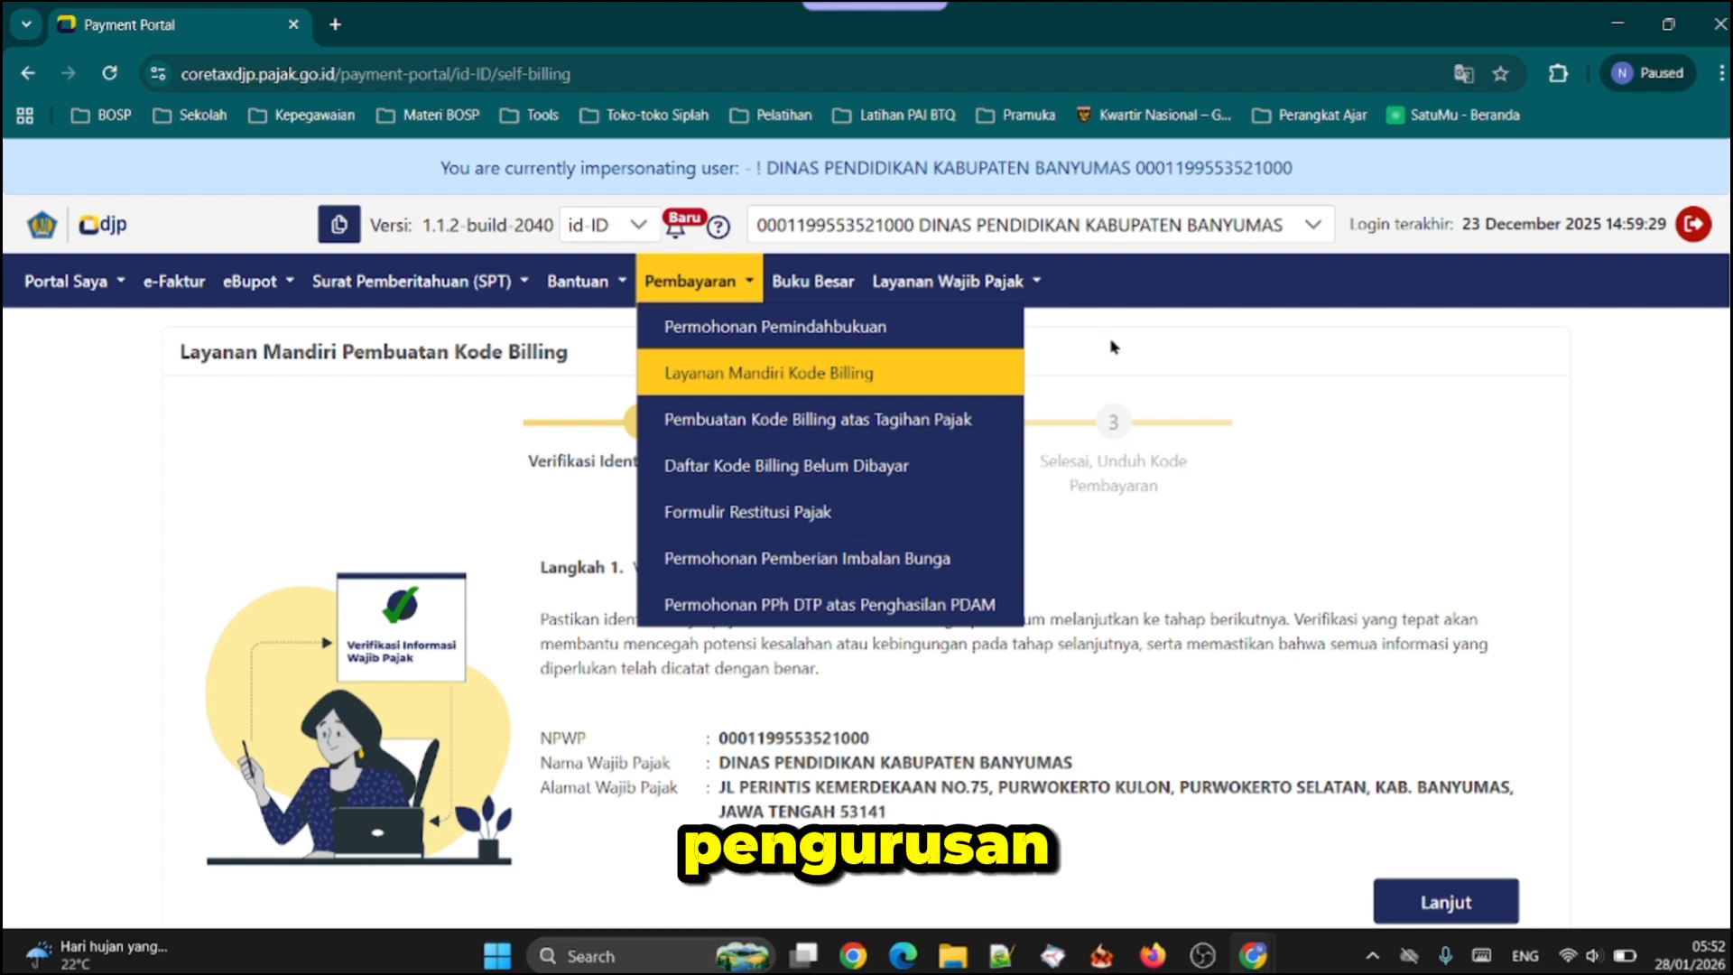
left_click(1172, 346)
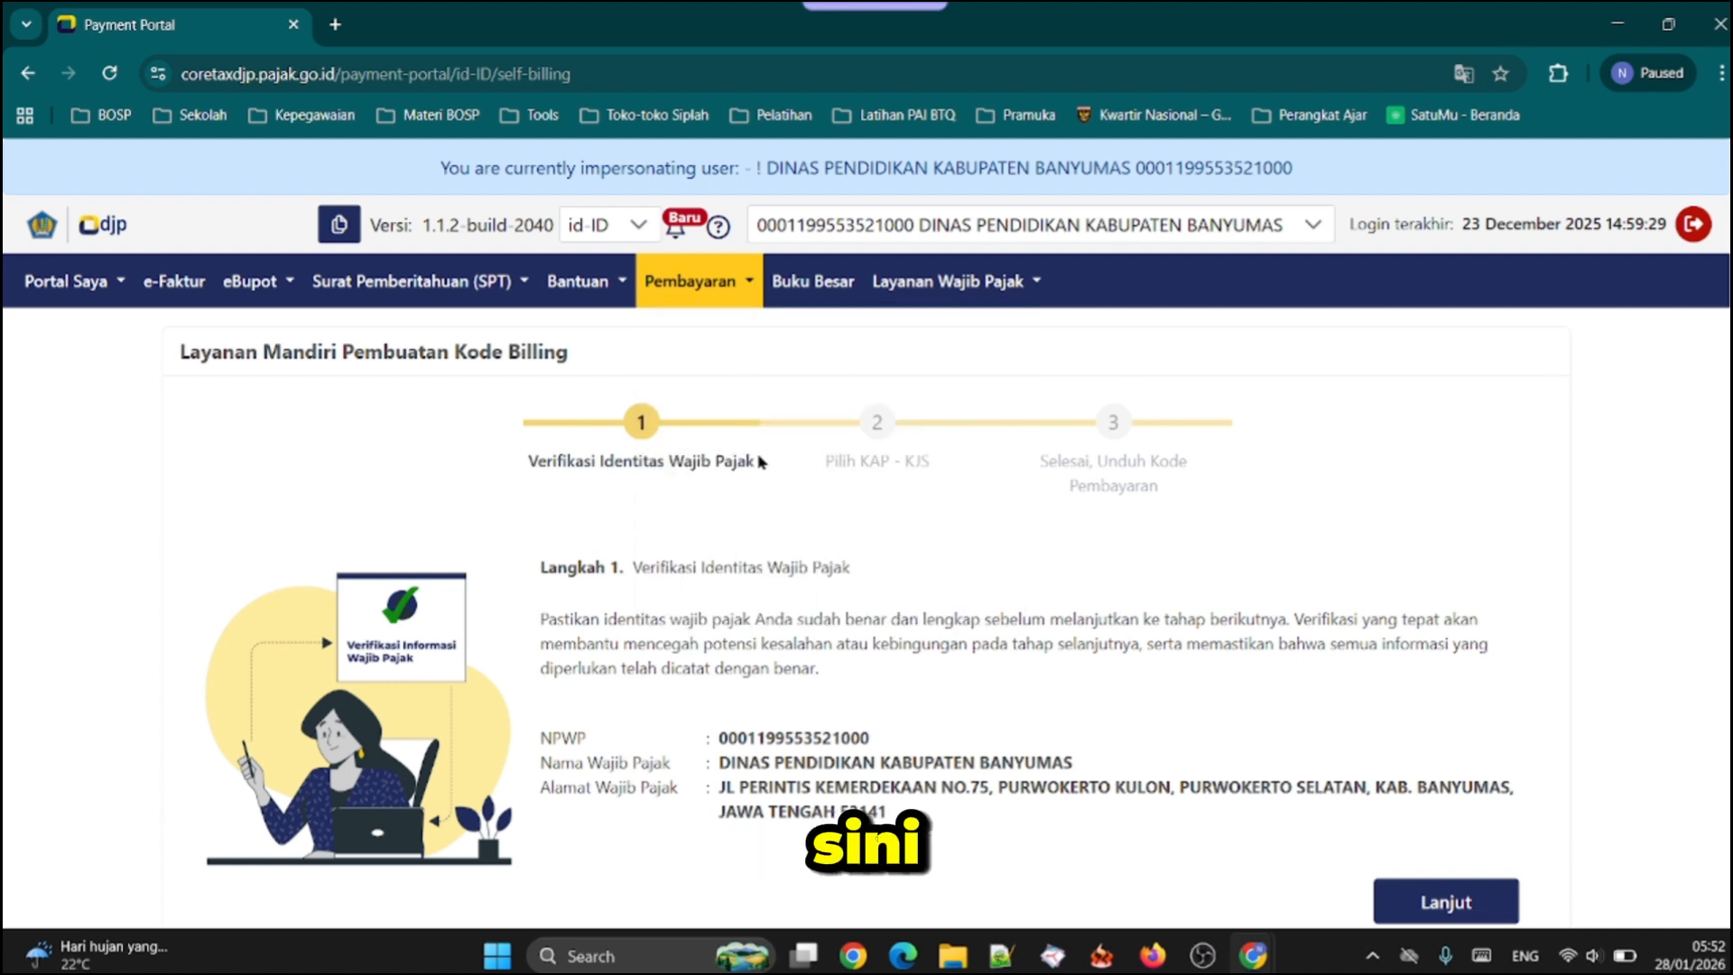
left_click(747, 295)
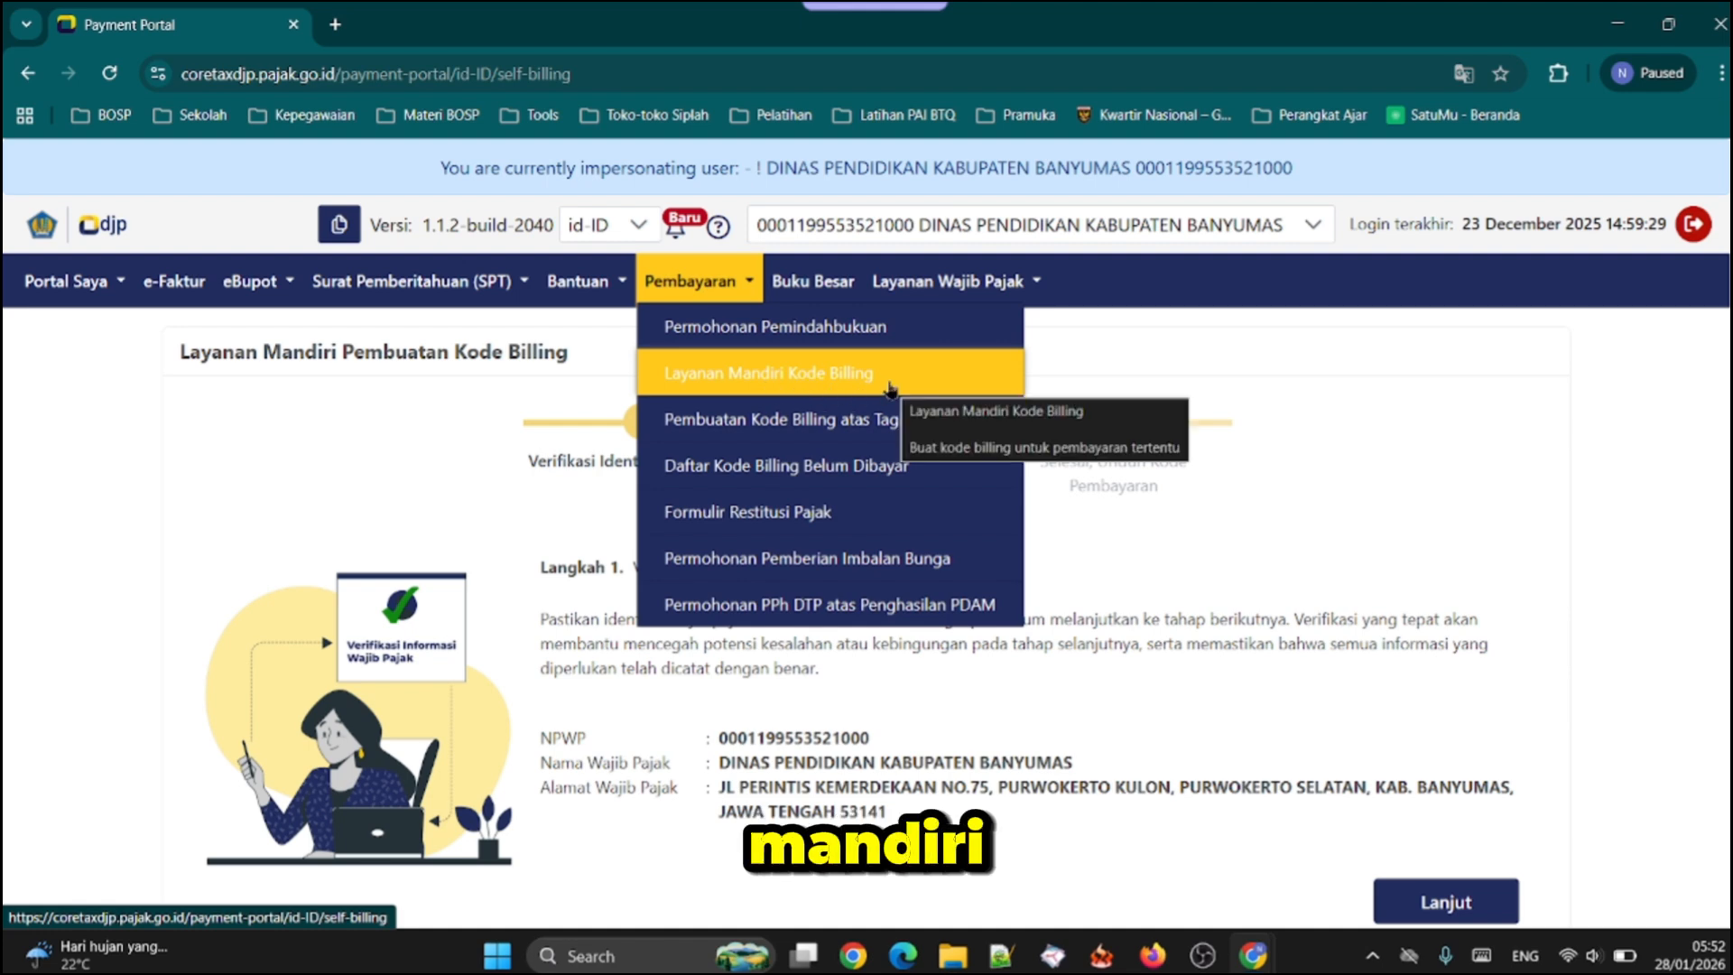
left_click(1118, 376)
Accept the taxpayer identity verification and continue to the Pilih KAP - KJS stage of the billing code
scroll(1179, 517, "down", 3)
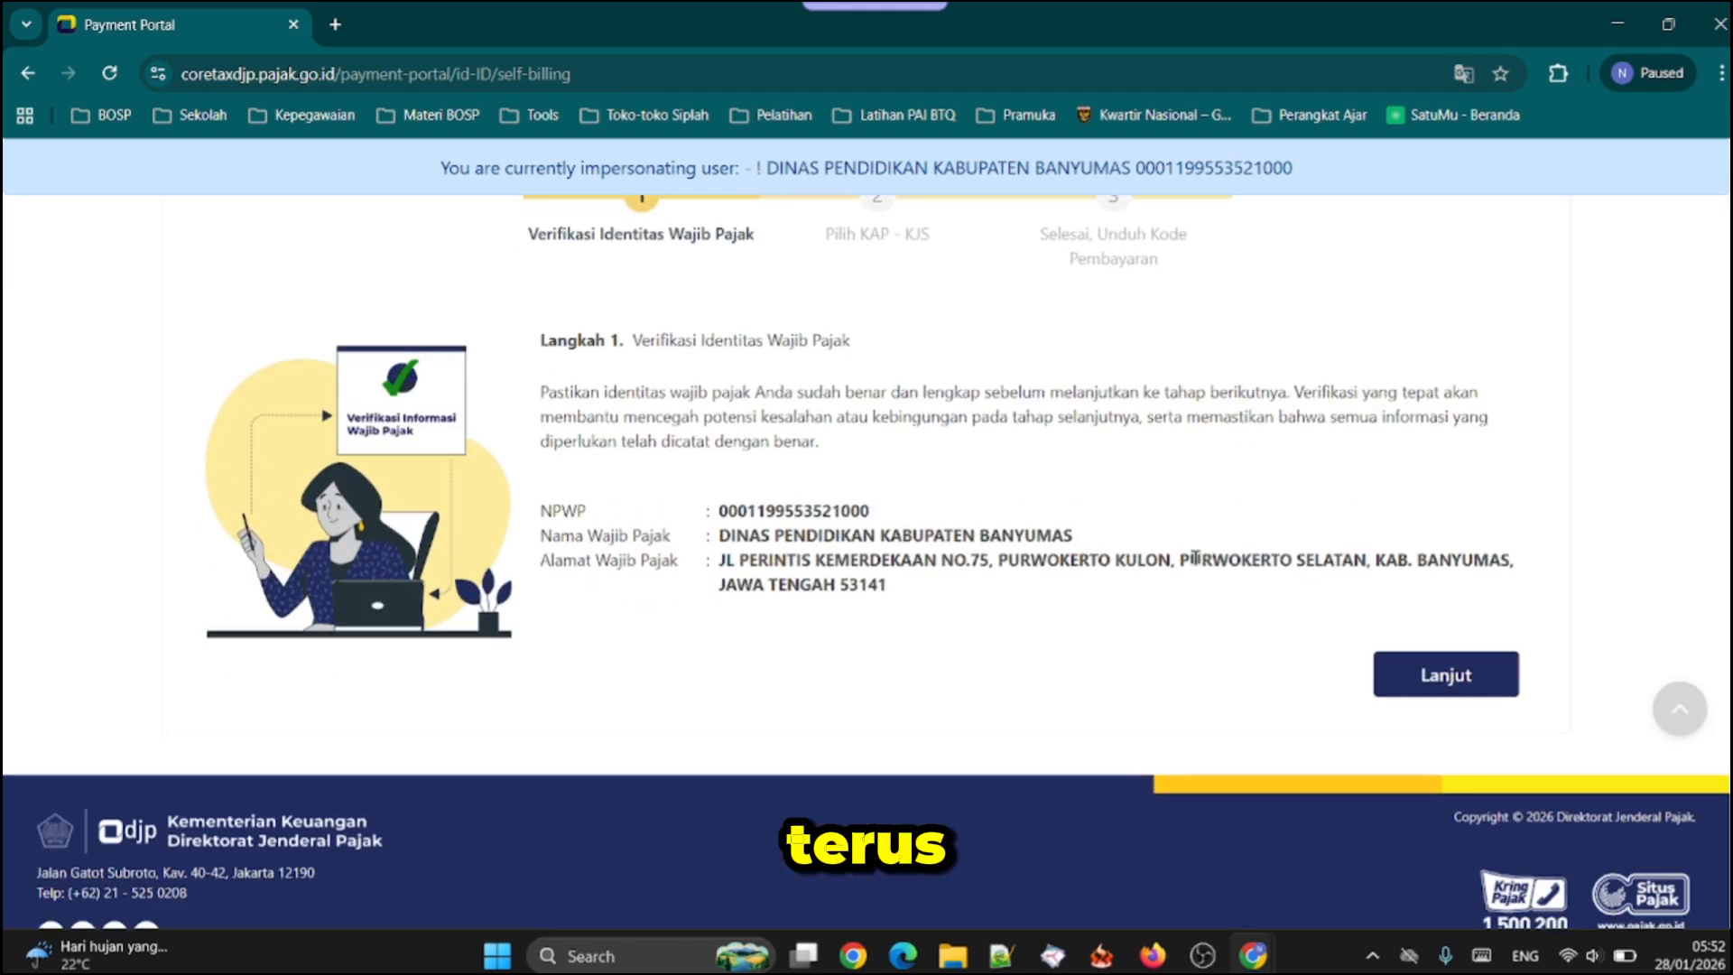
left_click(1430, 683)
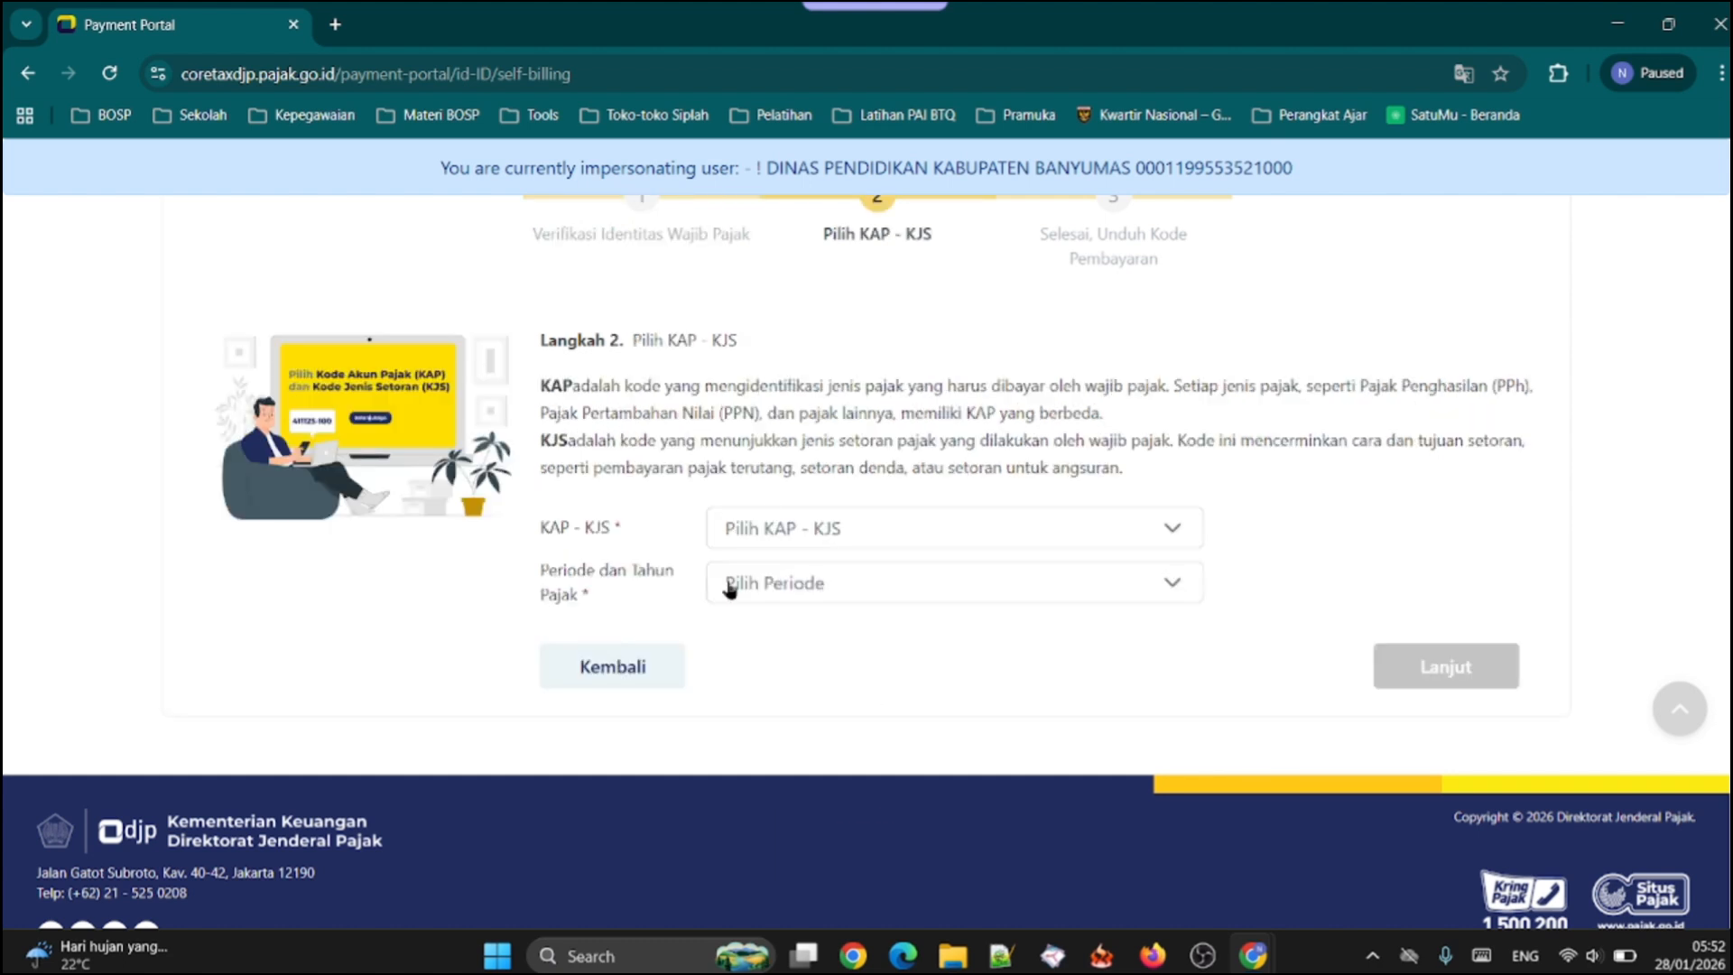
Choose 411618-100 Setoran untuk Deposit Pajak as the KAP - KJS for the billing code
left_click(914, 539)
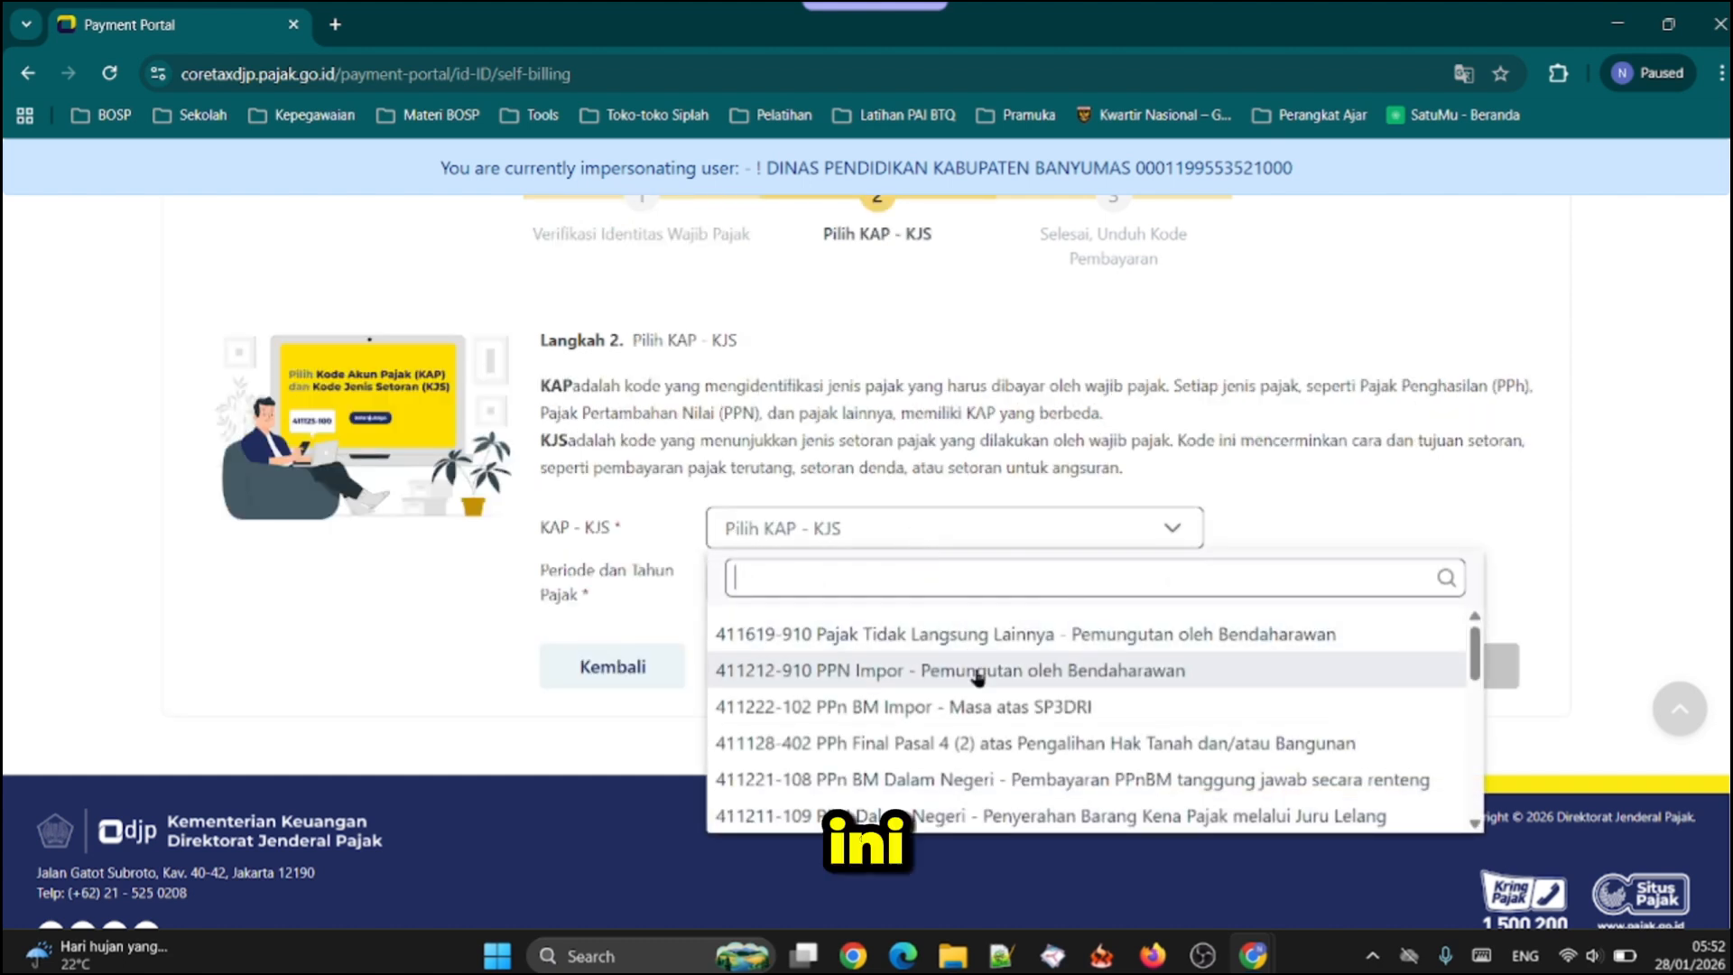
scroll(1029, 702, "down", 1)
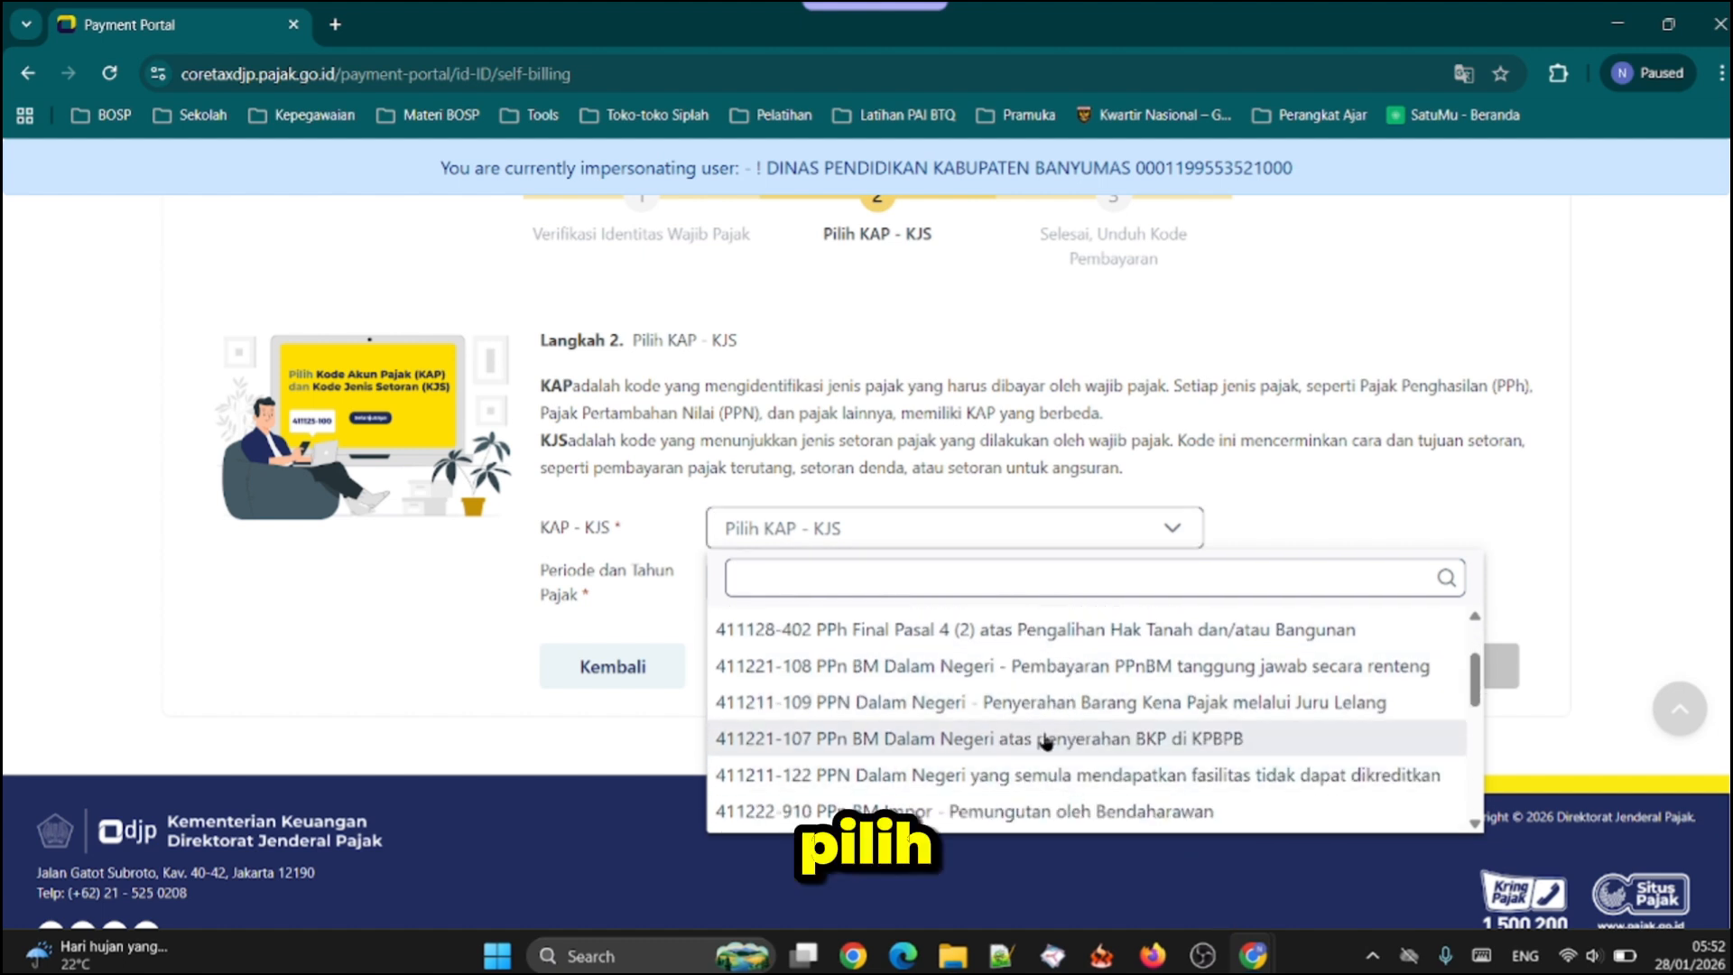
scroll(1056, 684, "down", 1)
scroll(1058, 688, "down", 1)
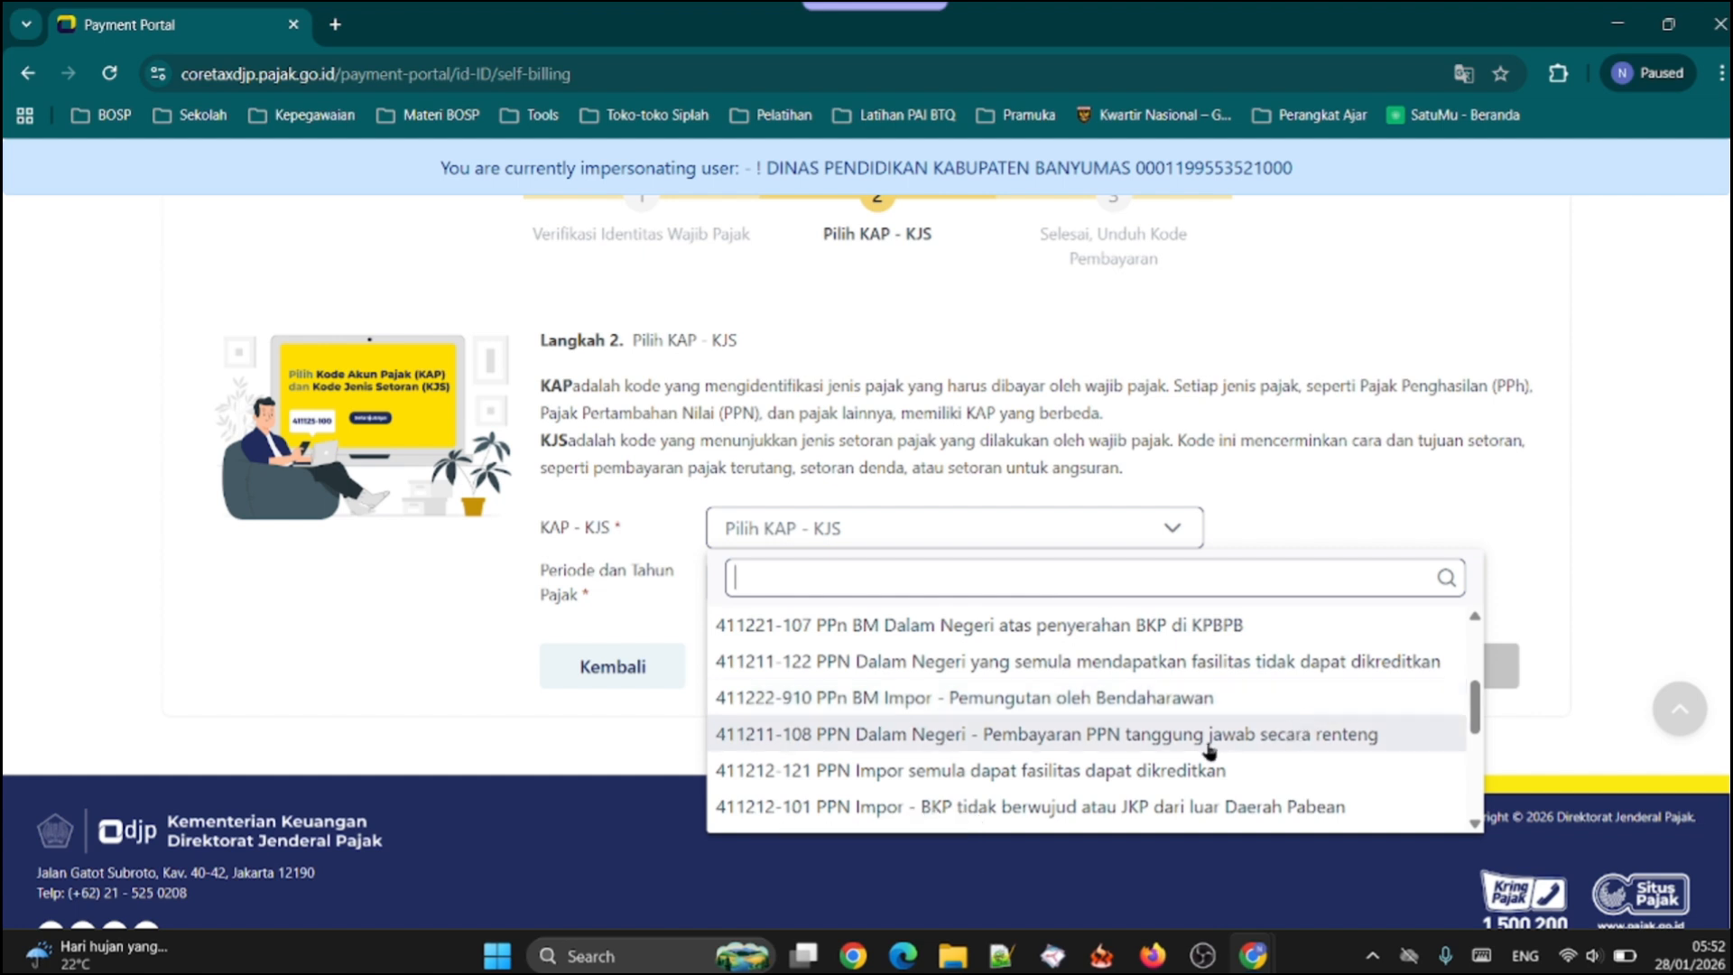
scroll(1169, 756, "up", 1)
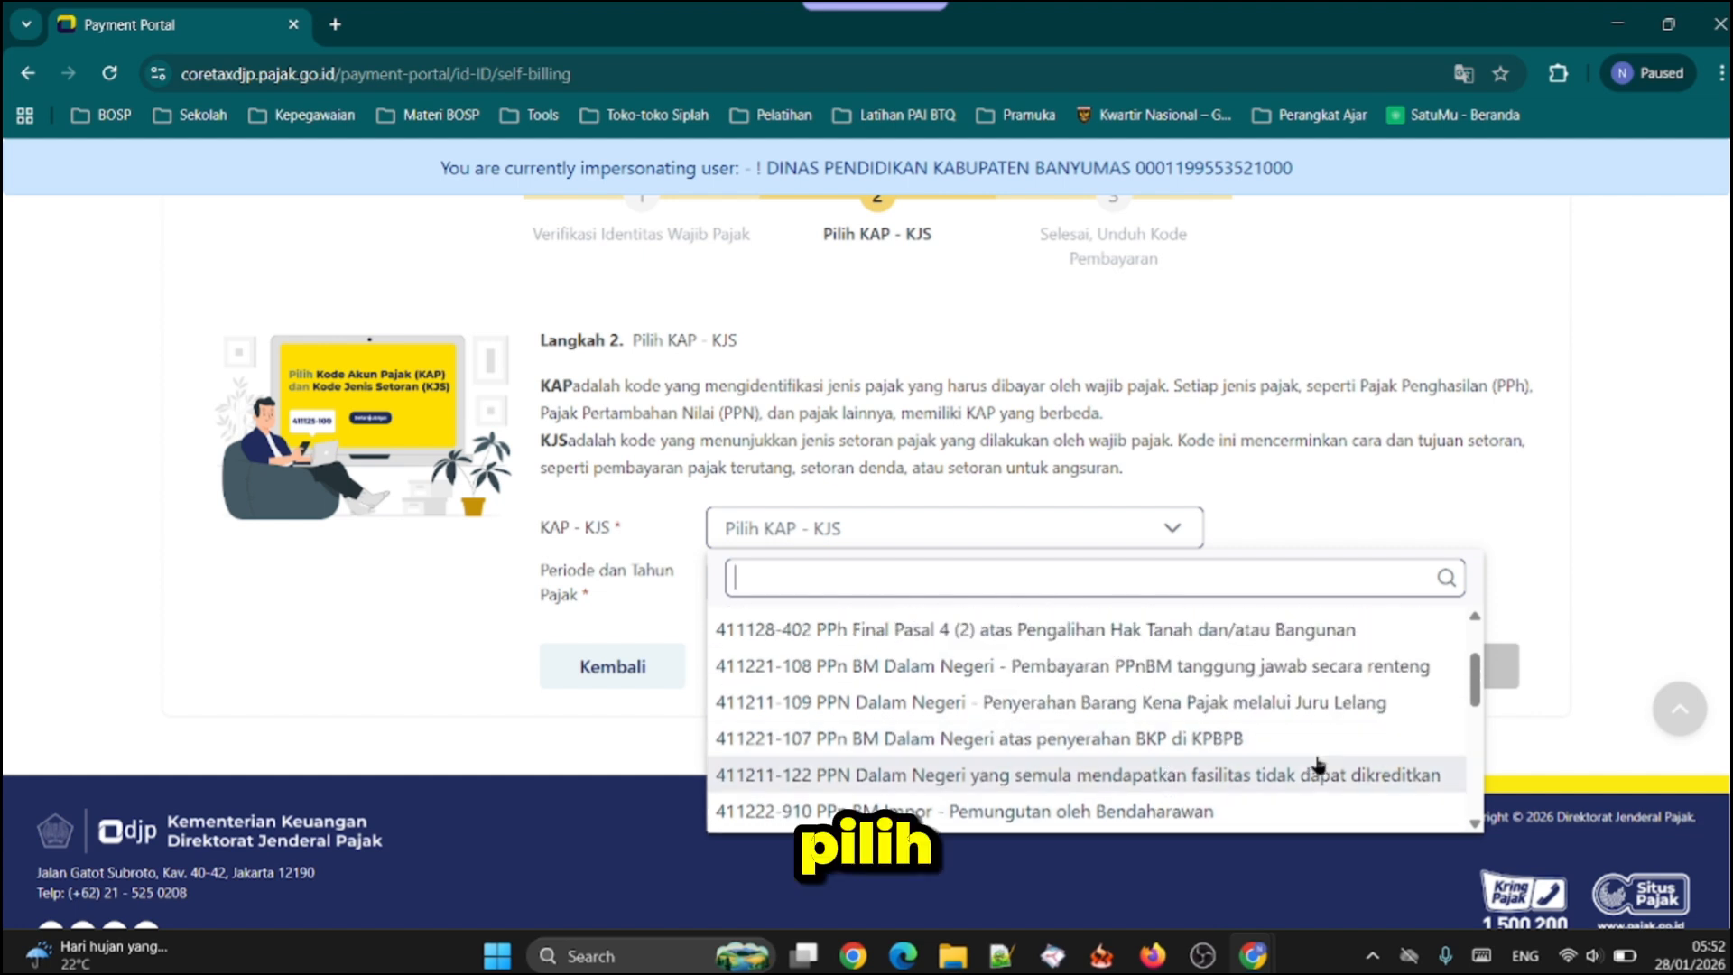
scroll(1317, 765, "up", 5)
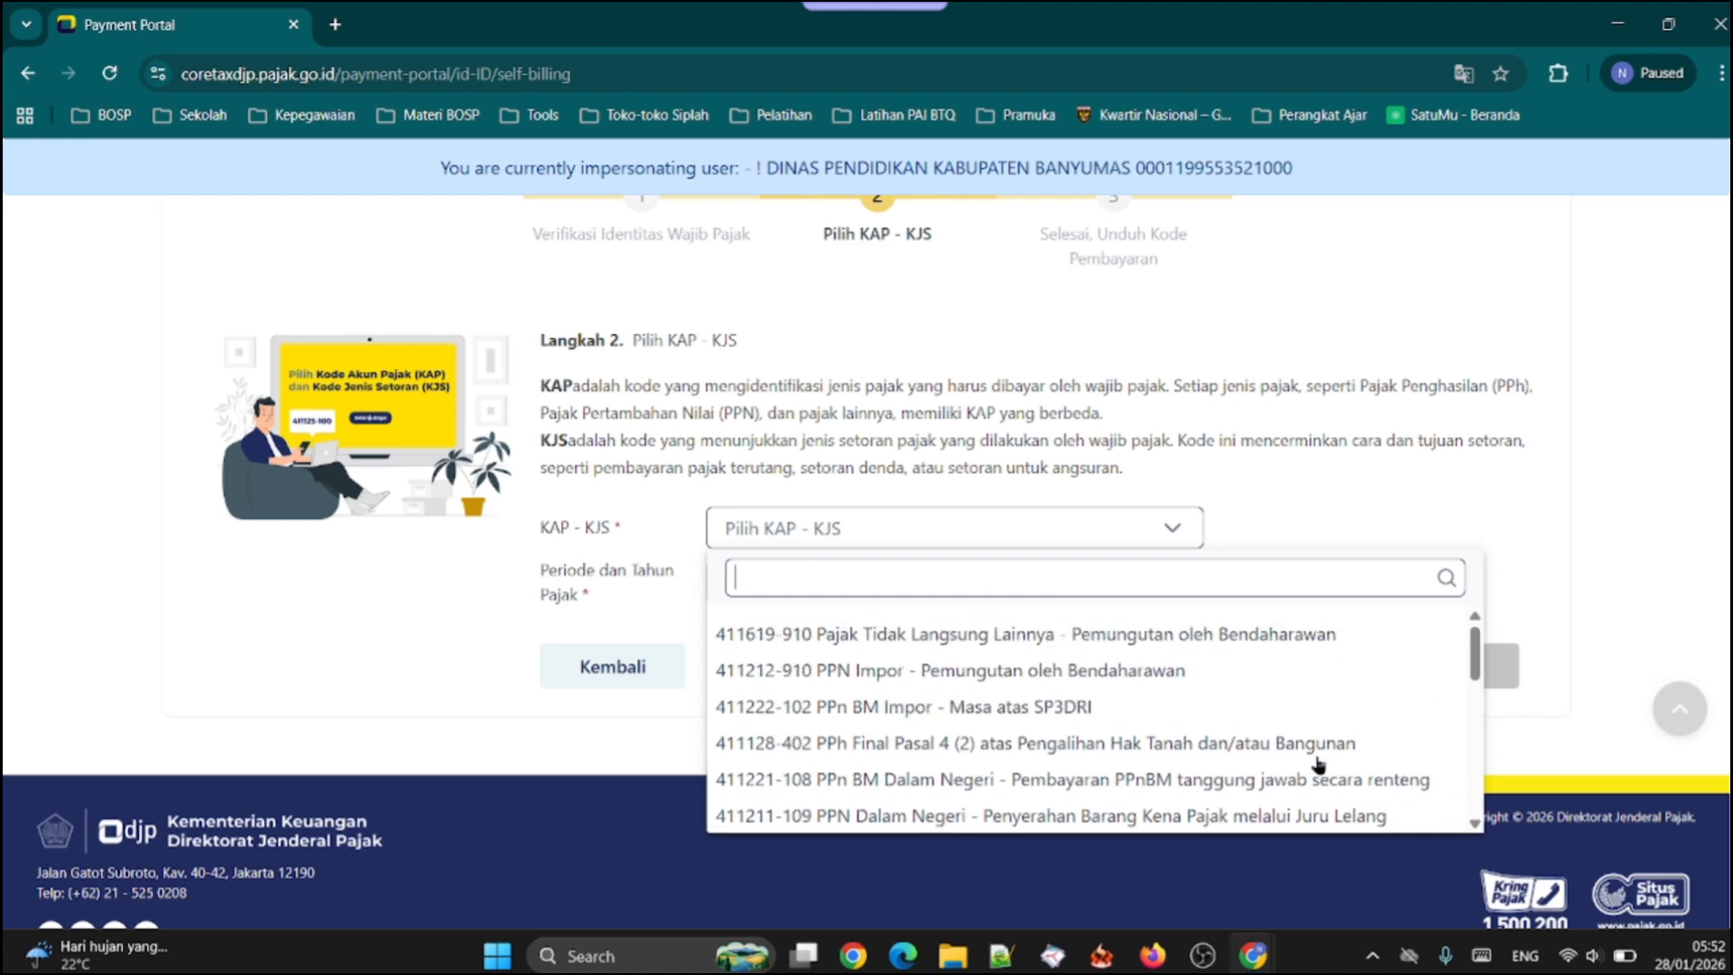
scroll(1378, 729, "down", 1)
scroll(1378, 729, "down", 1)
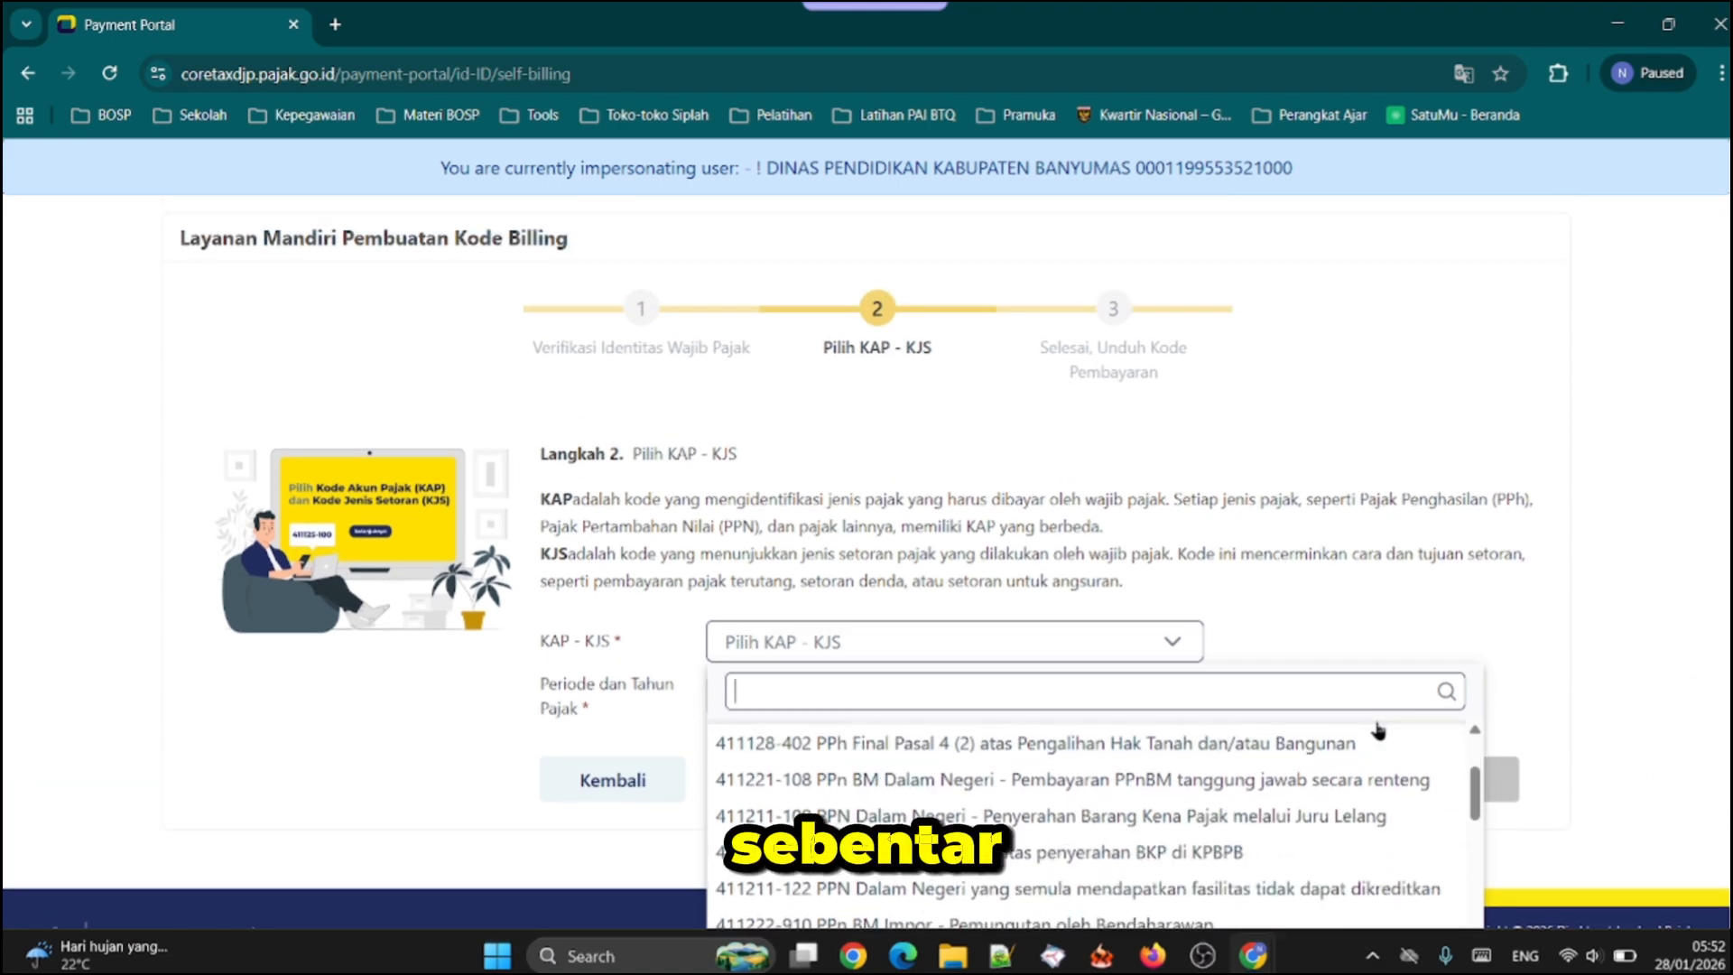
scroll(1408, 704, "down", 1)
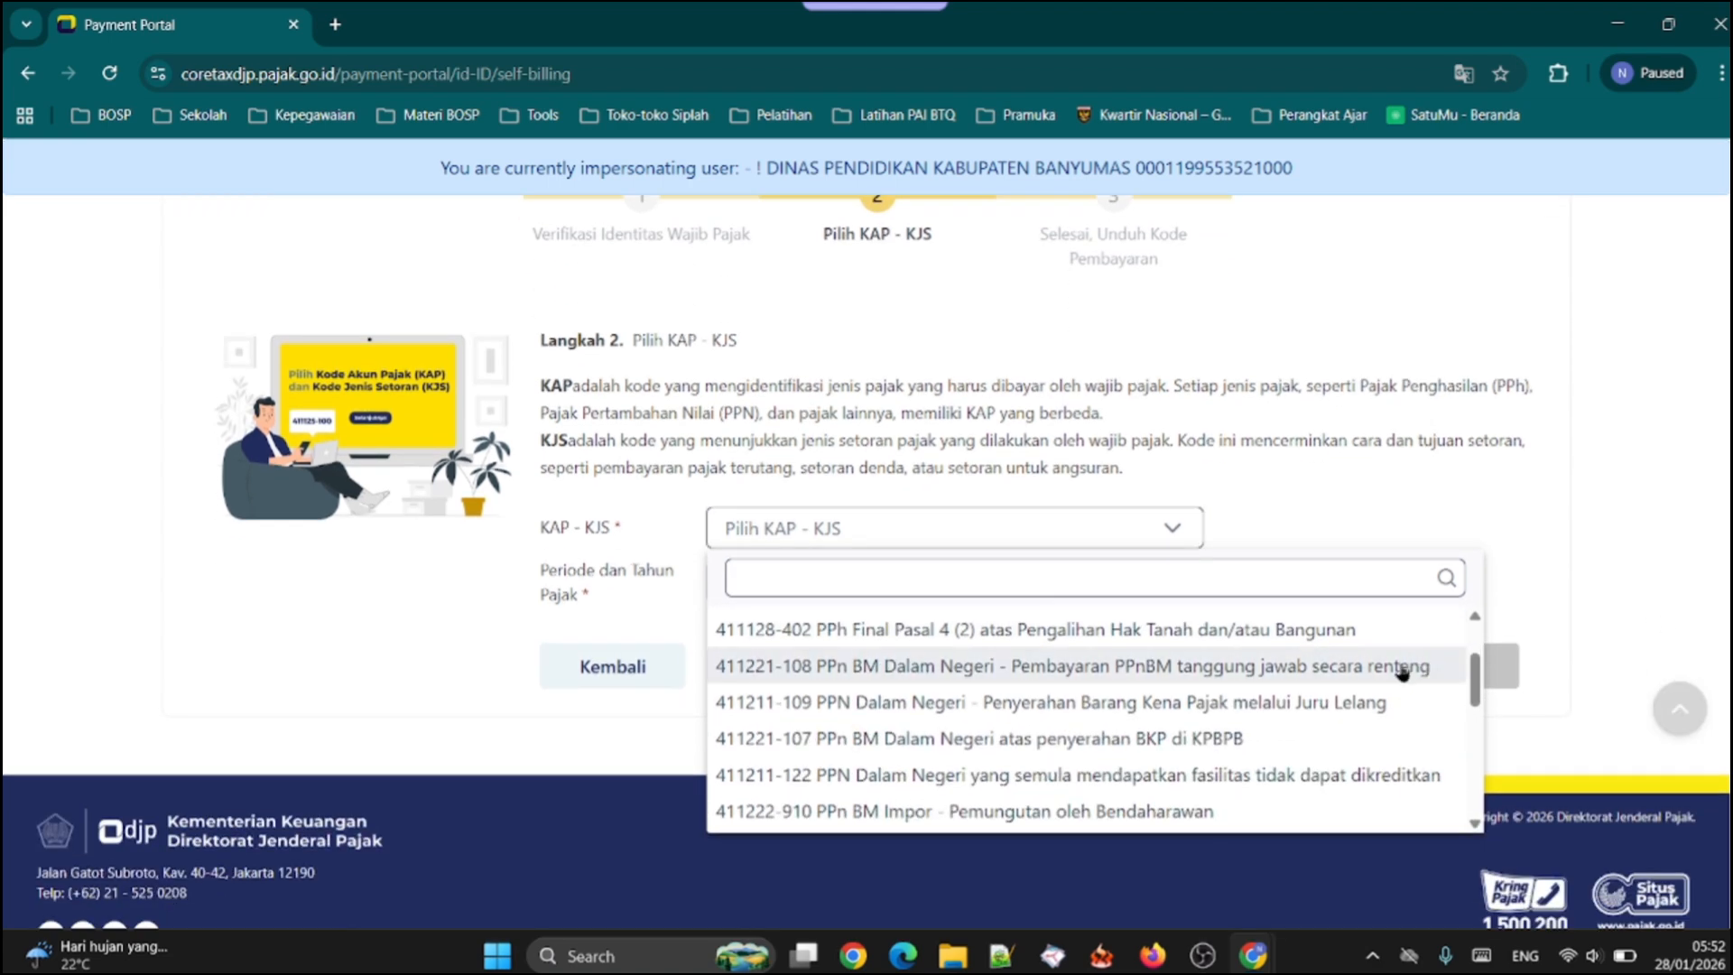
scroll(1401, 671, "down", 1)
scroll(1004, 706, "down", 2)
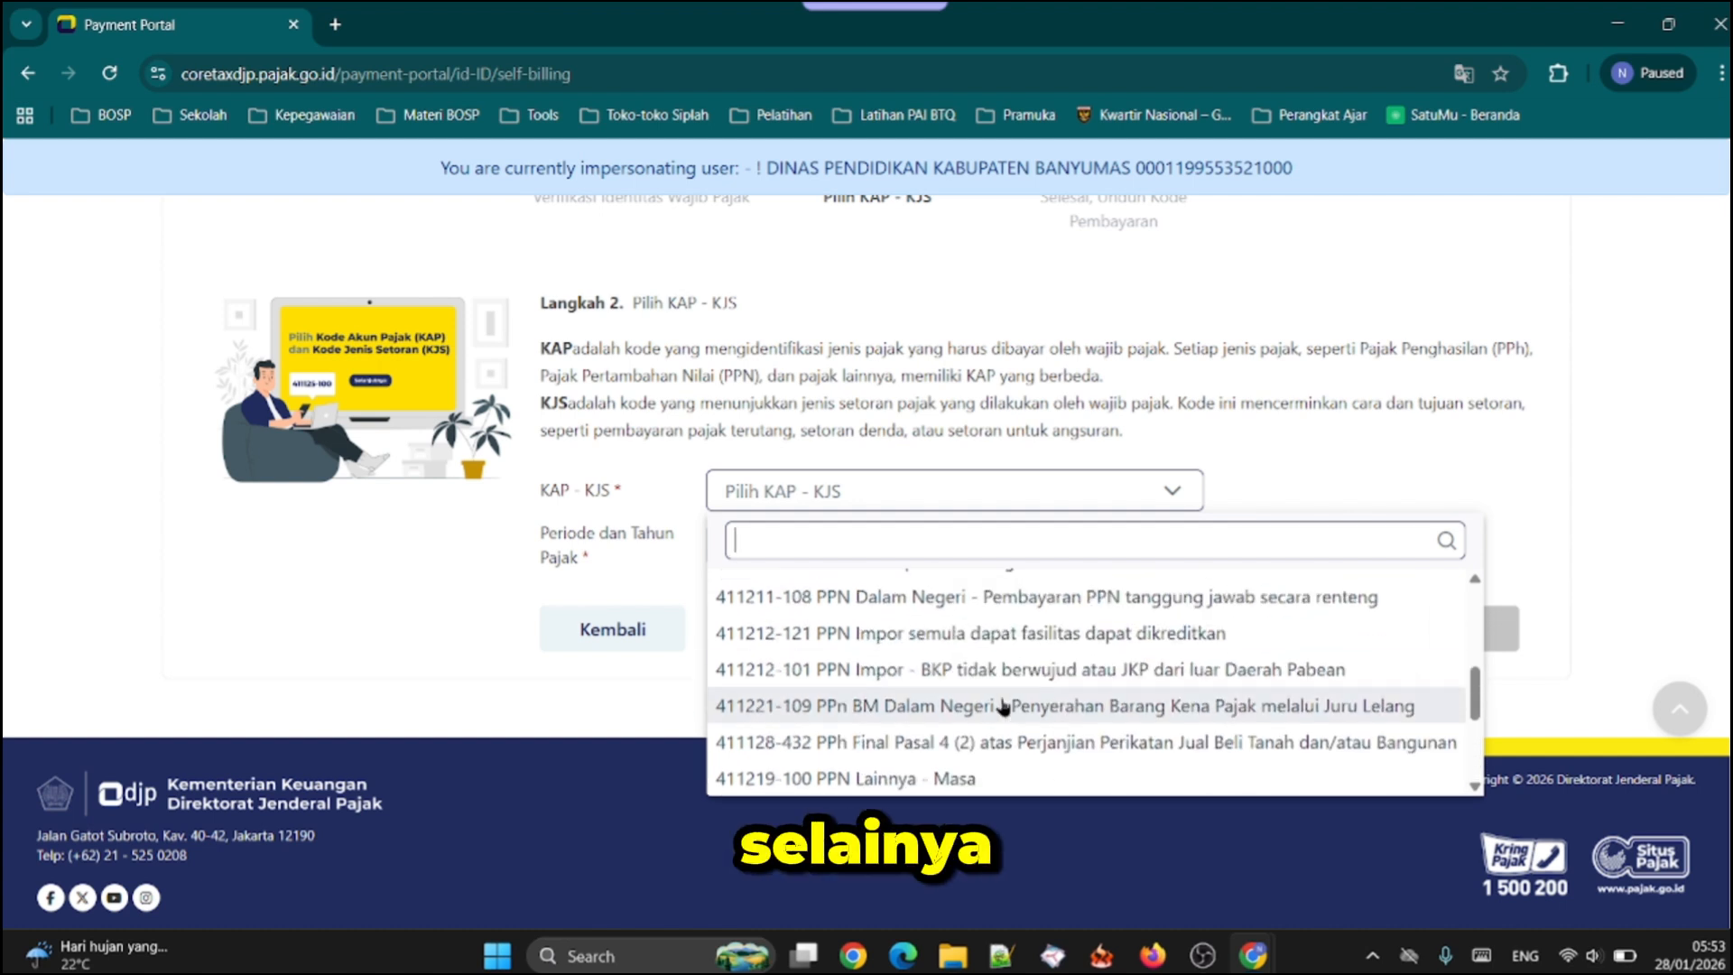
scroll(1004, 705, "up", 3)
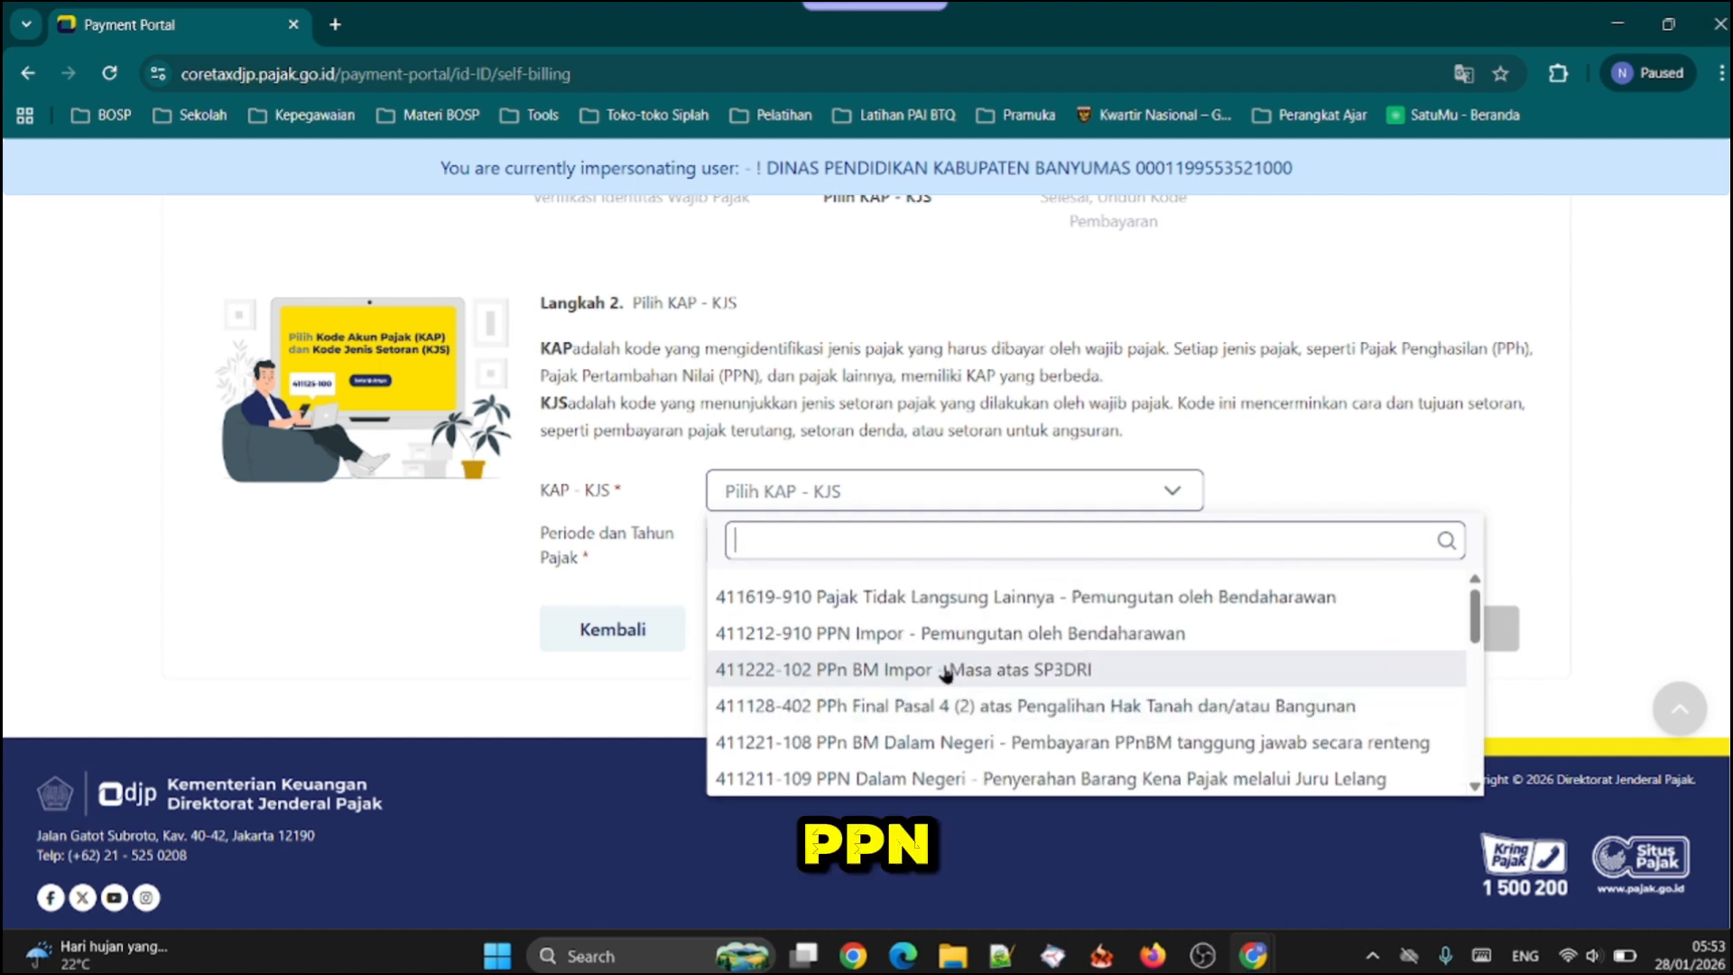
scroll(945, 672, "up", 1)
scroll(1241, 747, "down", 4)
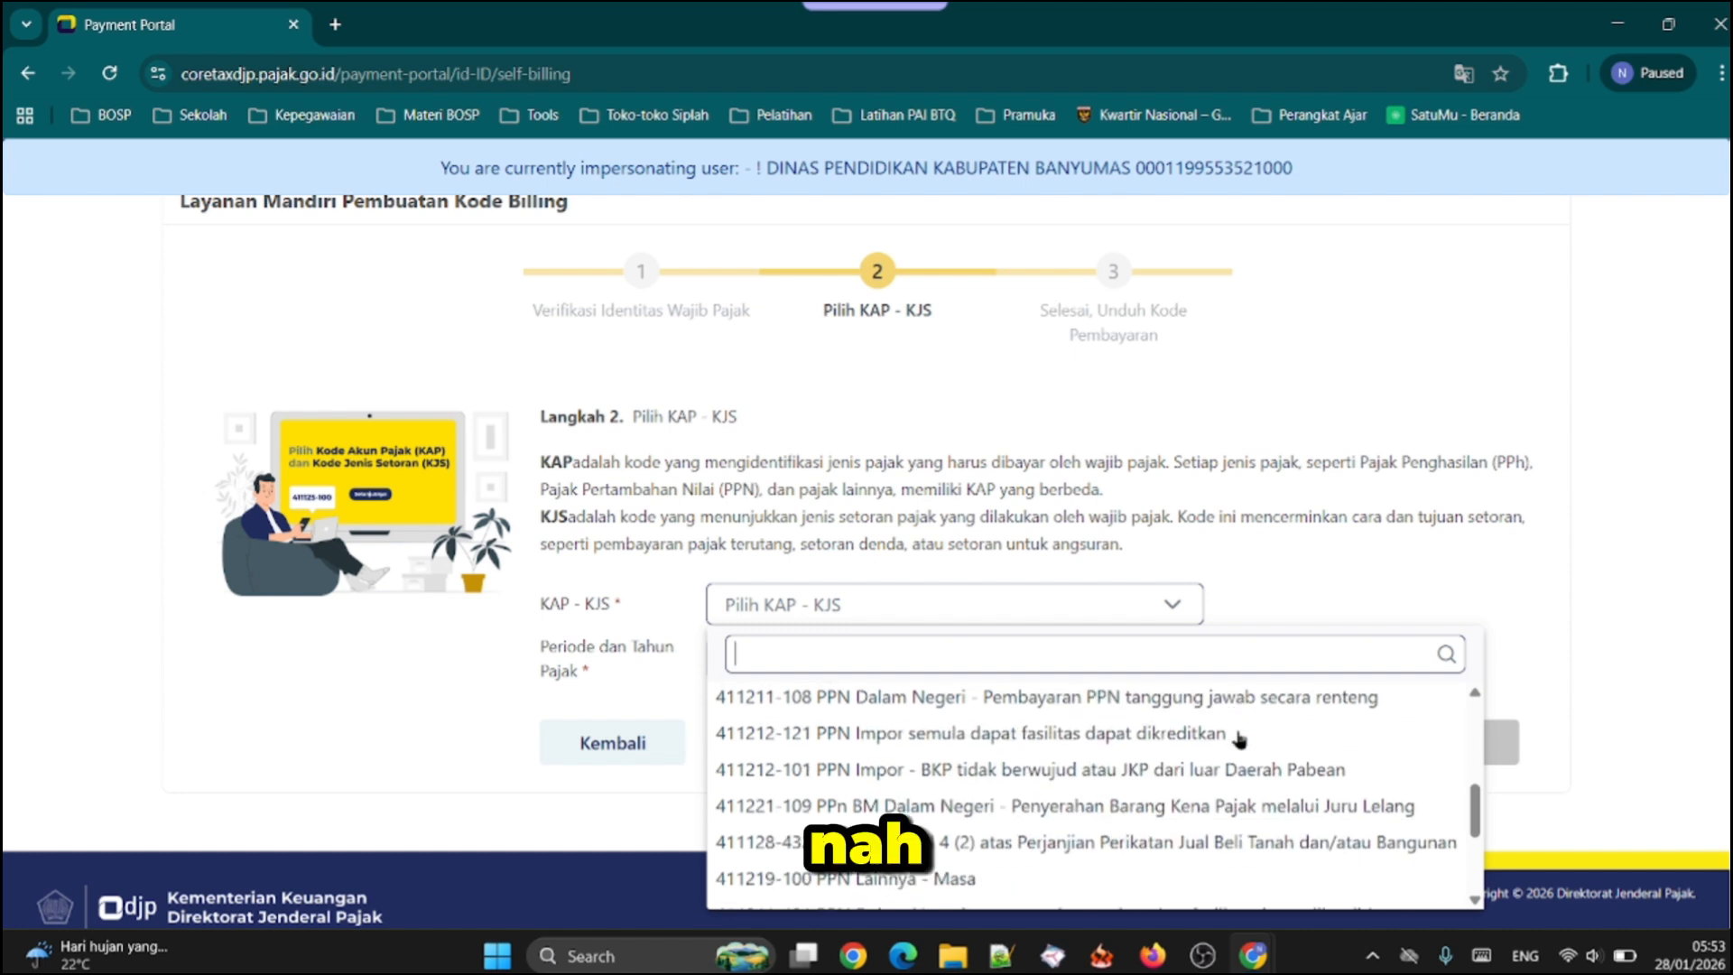
scroll(1239, 740, "down", 4)
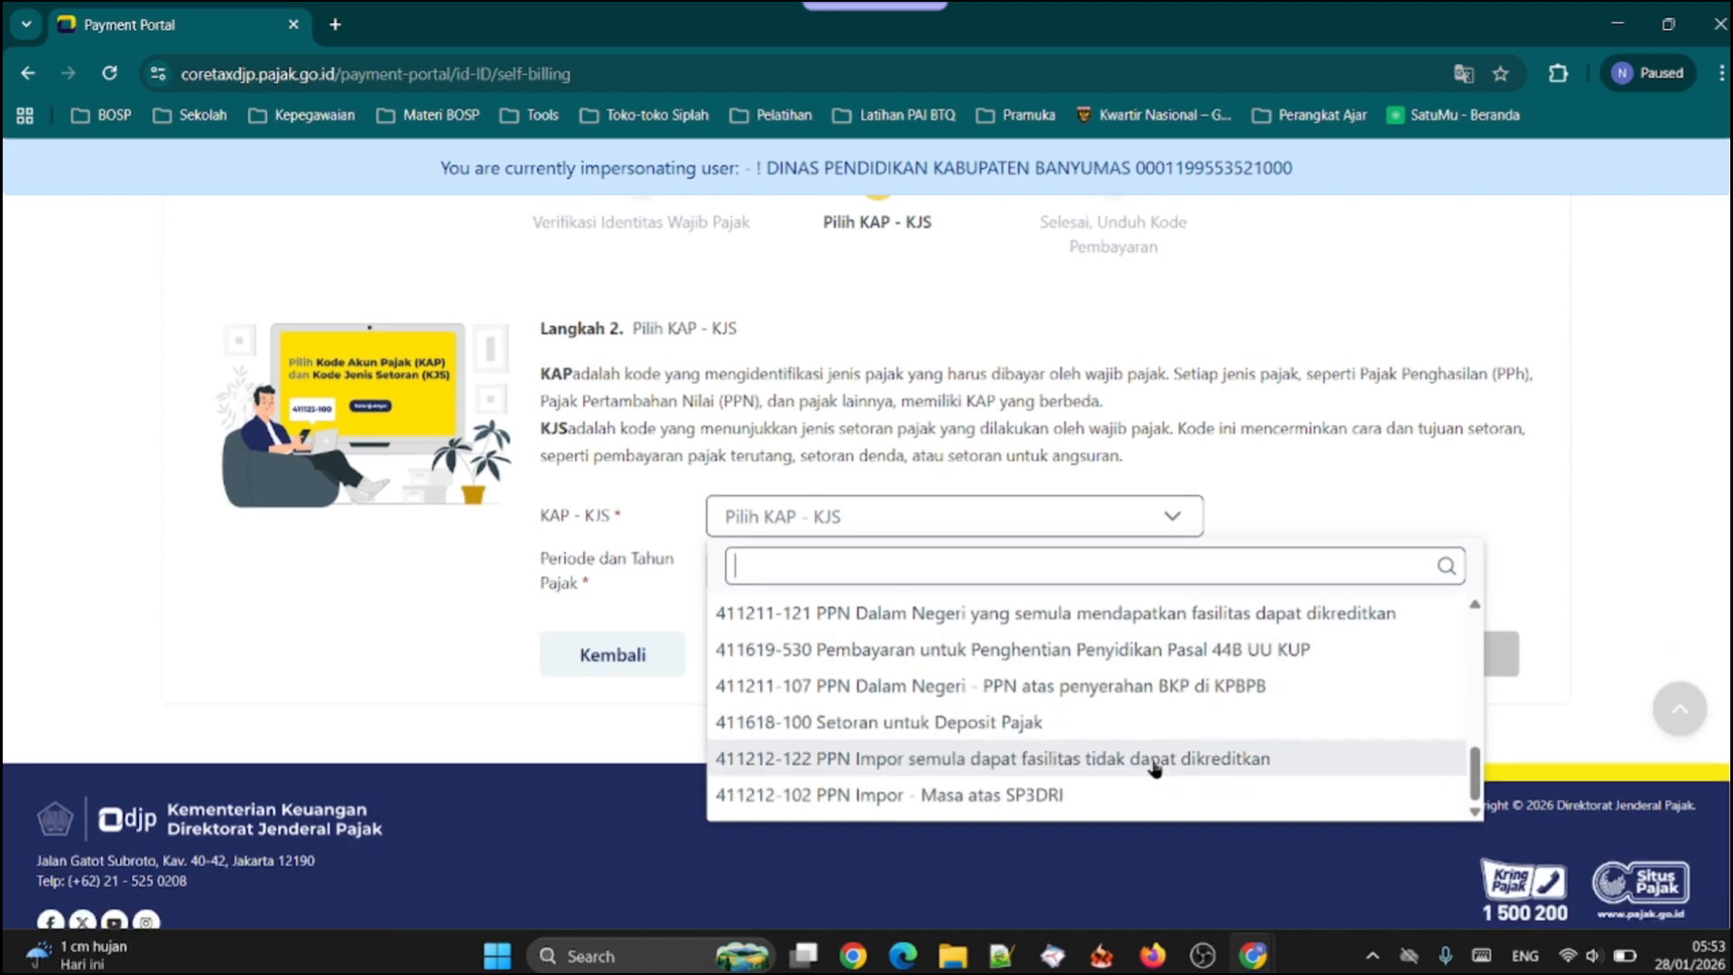
scroll(921, 839, "down", 1)
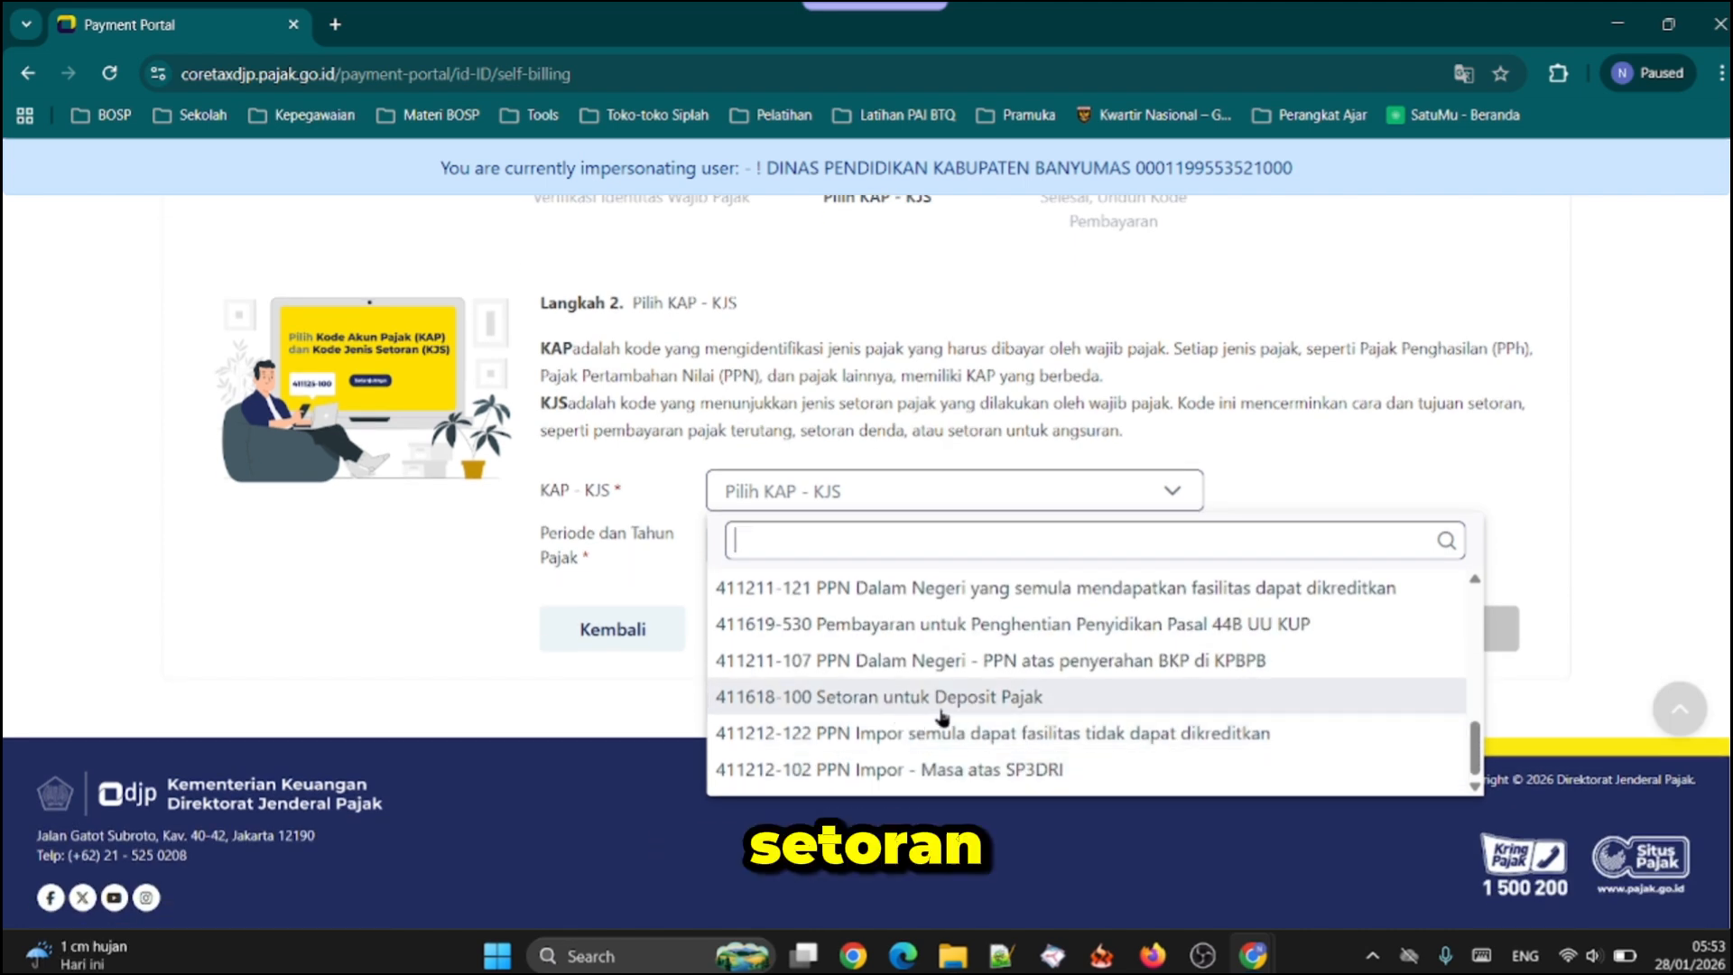
left_click(1020, 705)
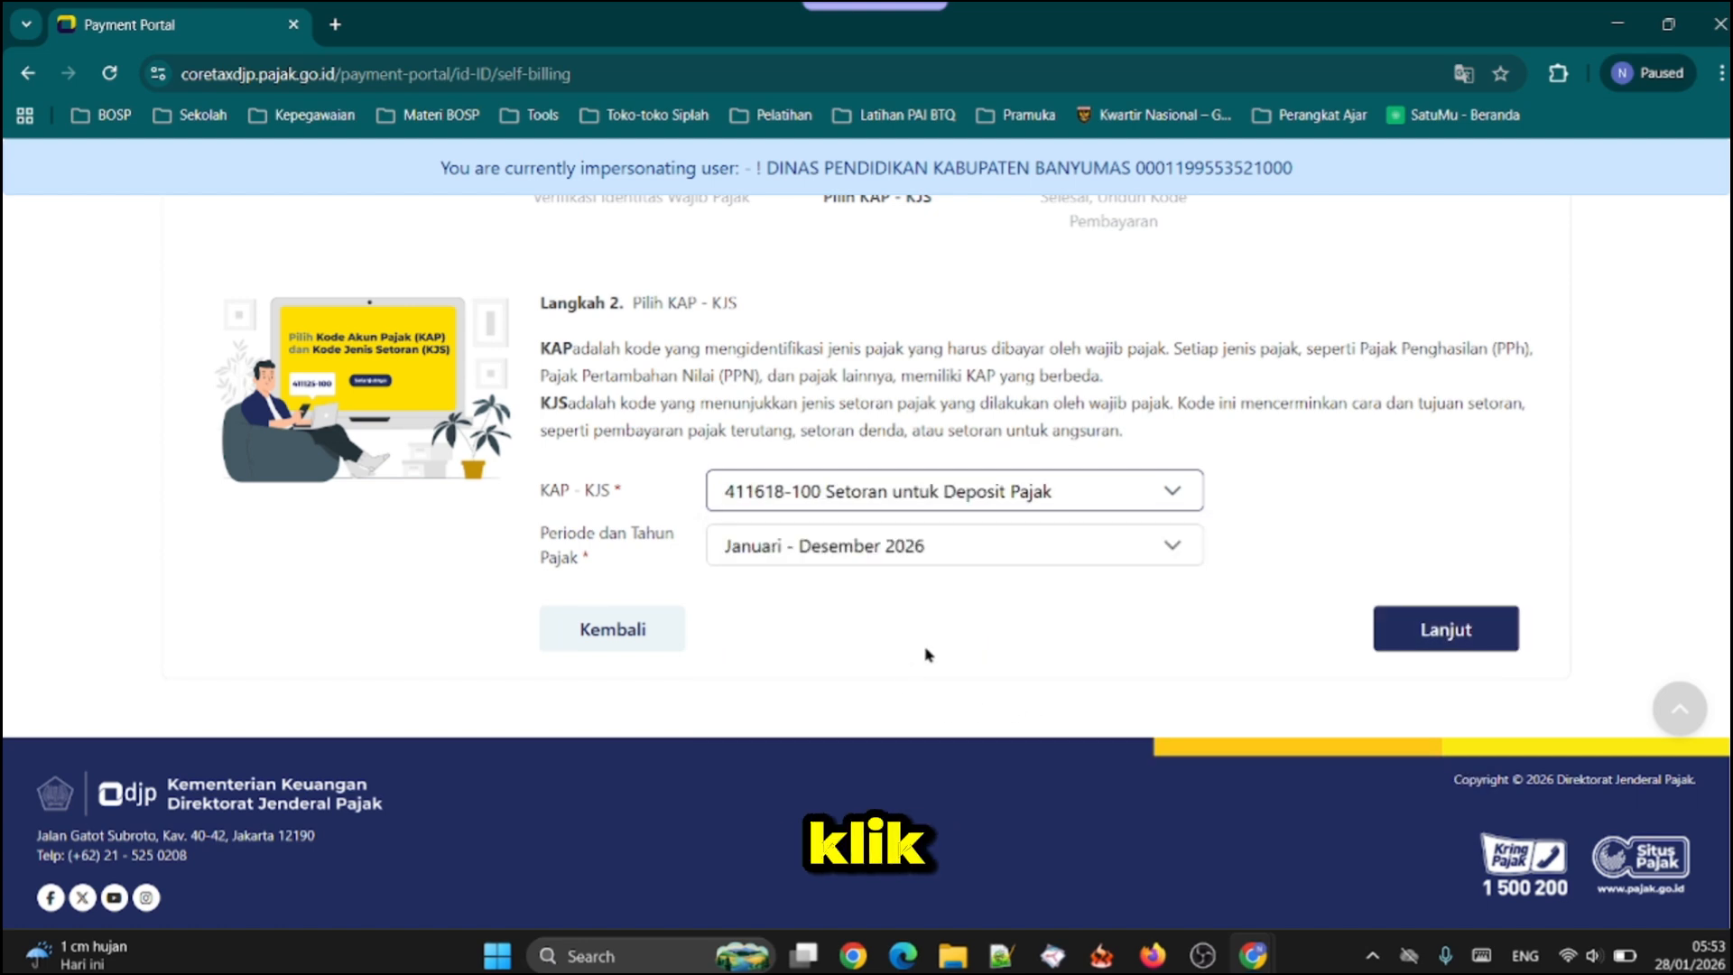
Keep Januari - Desember 2026 as the Periode dan Tahun Pajak and continue to the final billing code stage
left_click(815, 551)
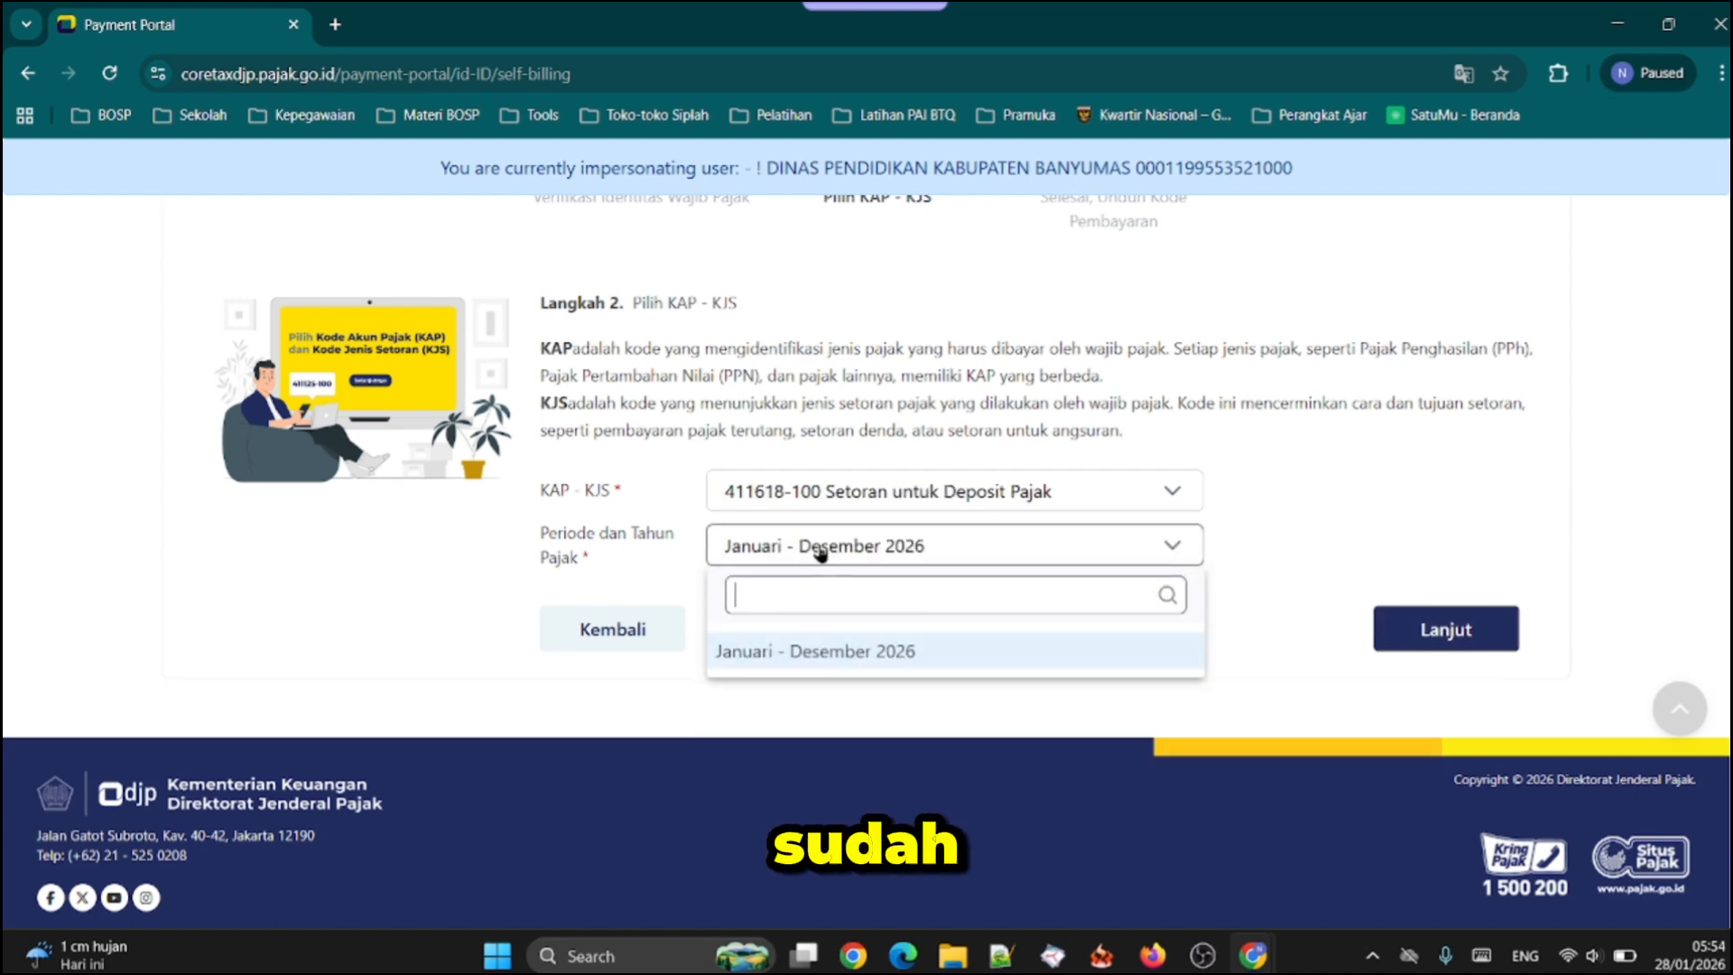
left_click(820, 553)
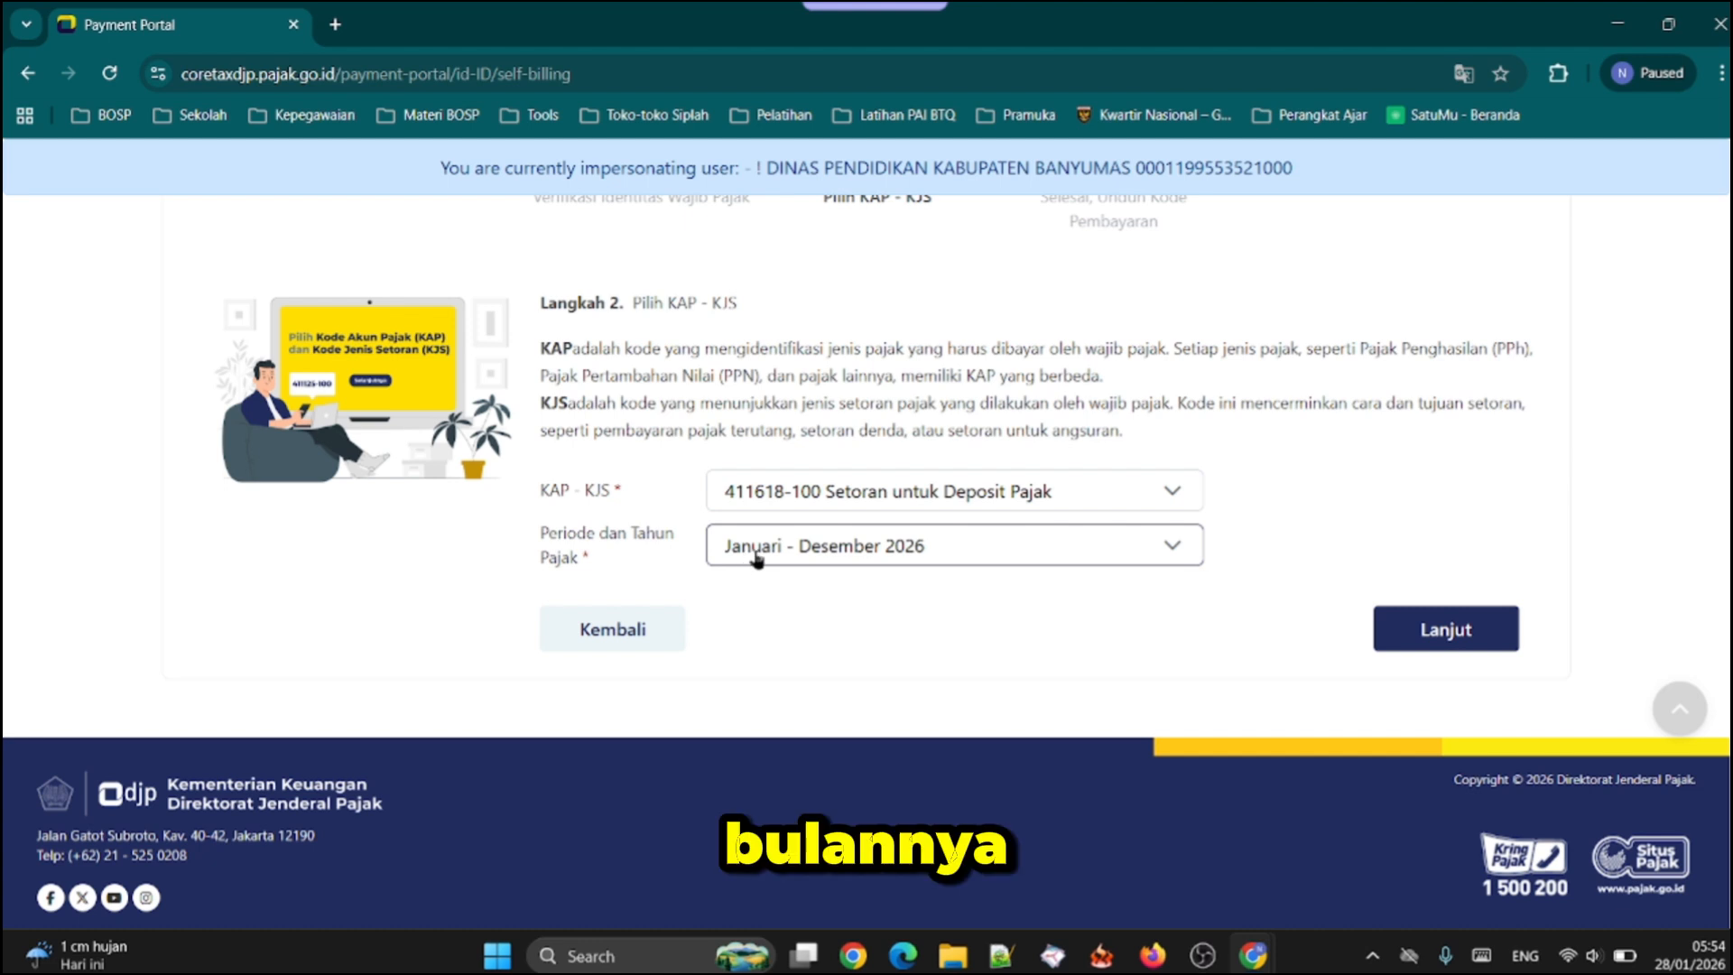
left_click(1417, 632)
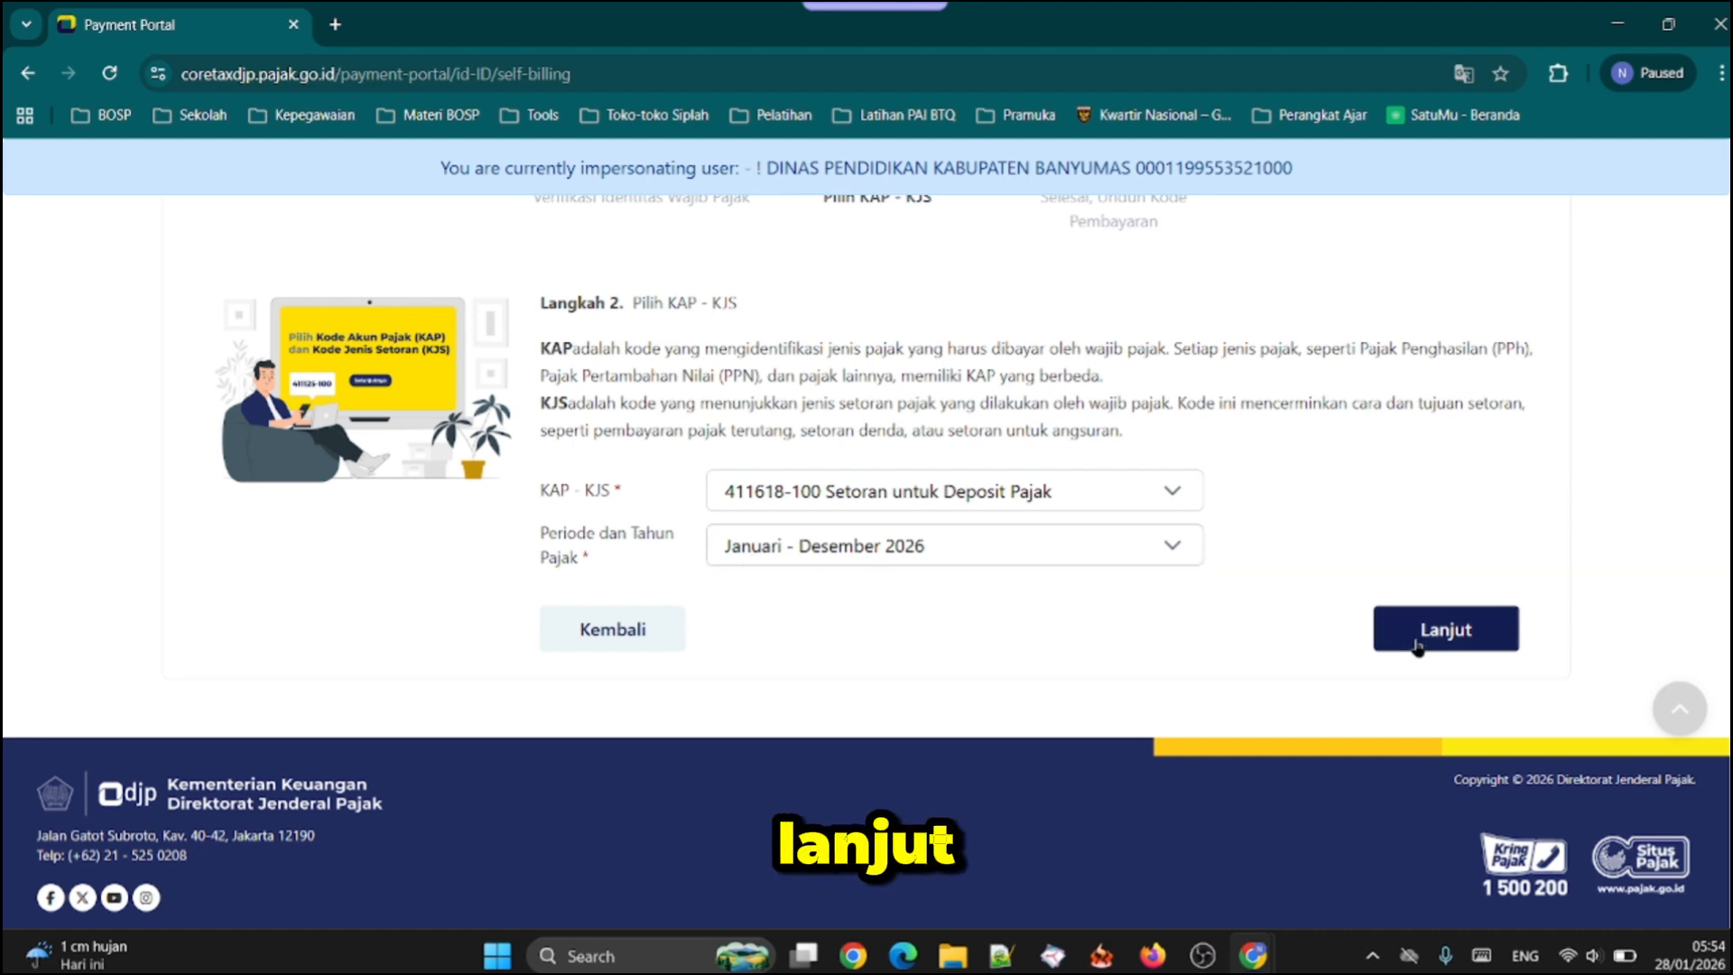
Set the deposit's Jumlah to 20.000,00 and its Untuk pembayaran to Pembayaran PPh Pasal 23
scroll(842, 562, "down", 1)
scroll(871, 476, "down", 1)
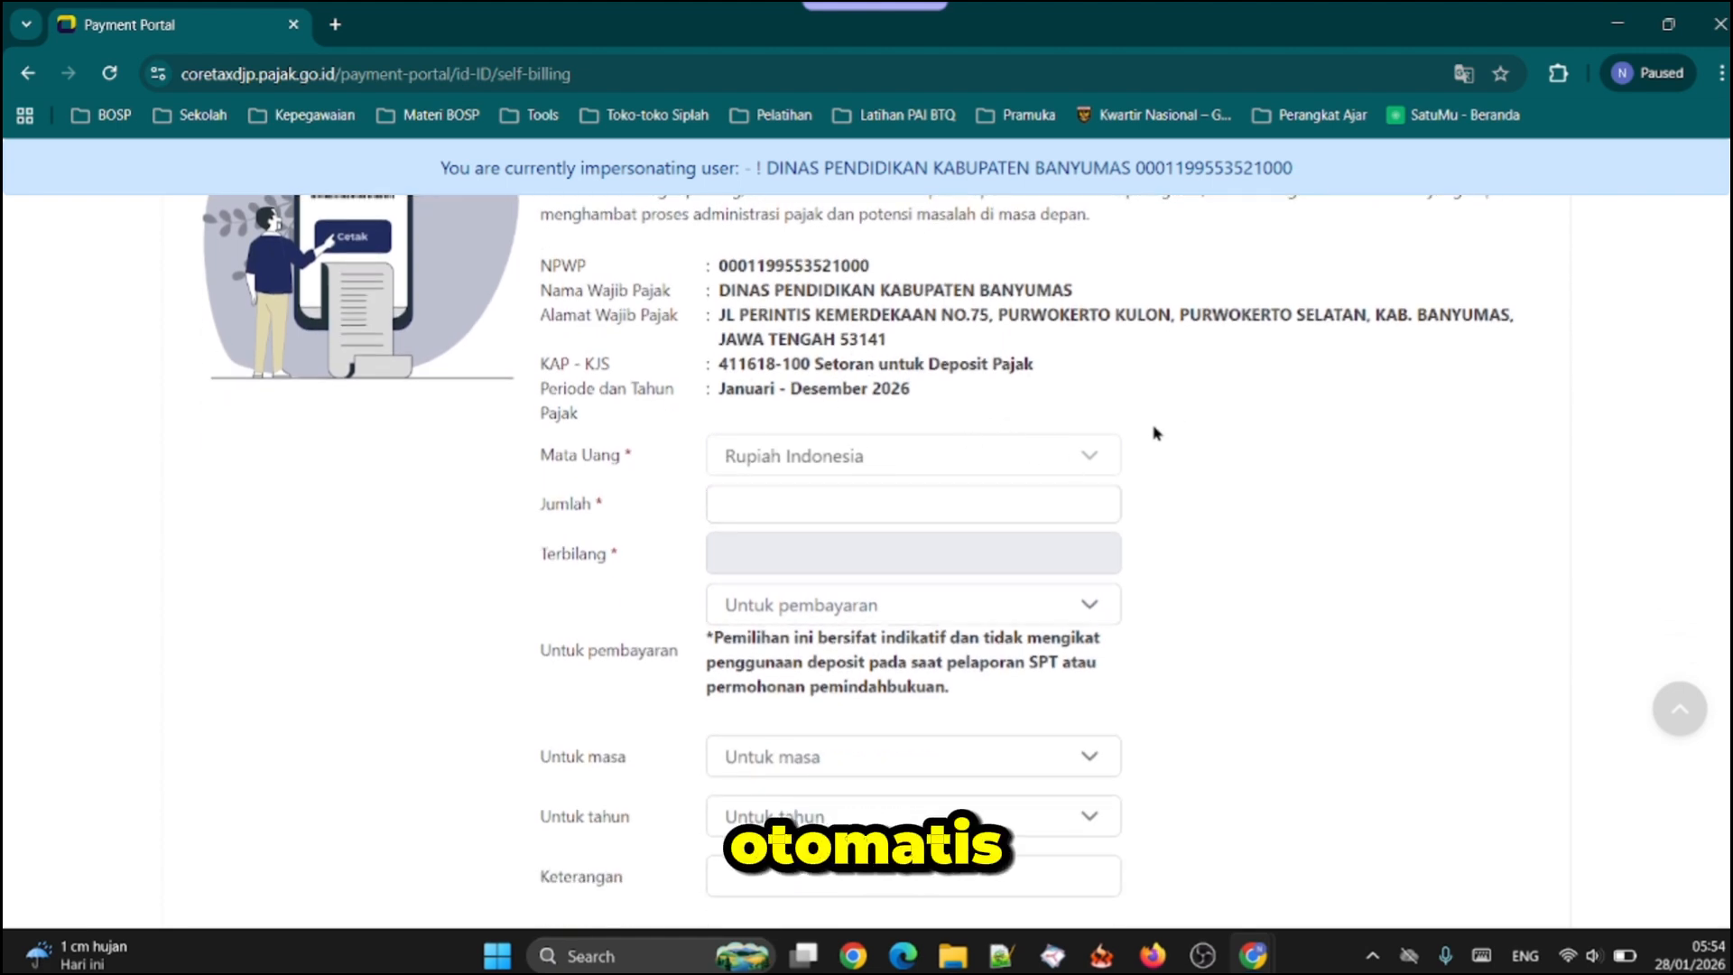
left_click(776, 499)
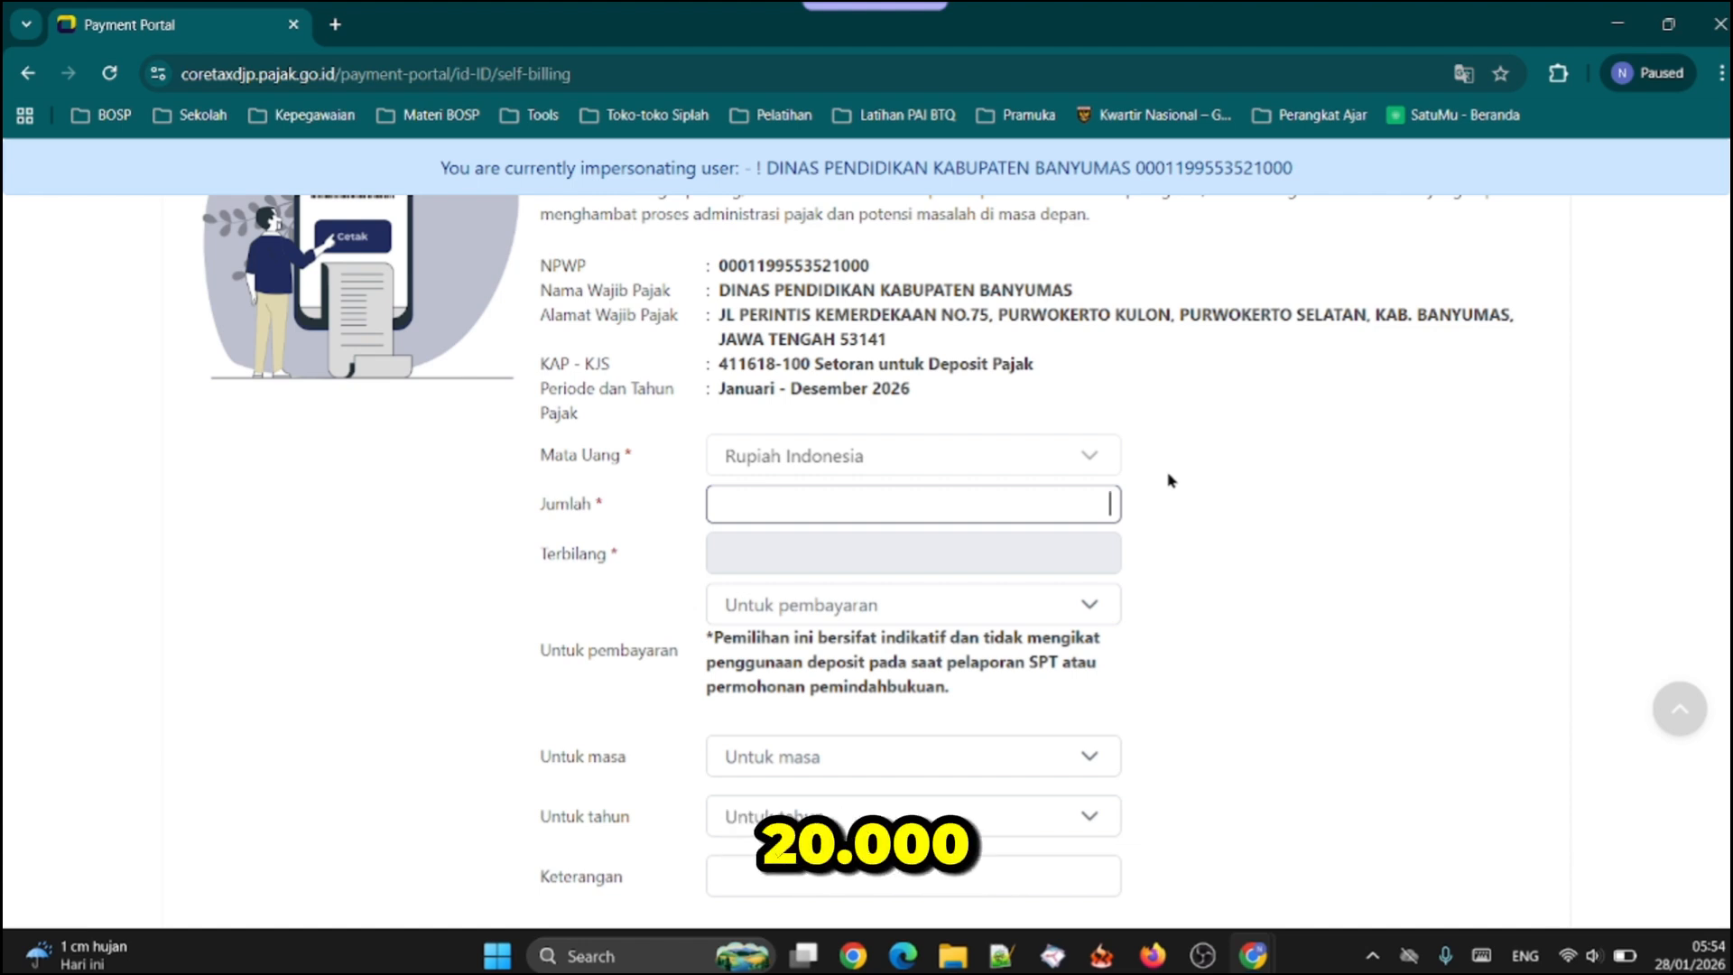
type("20.000,00")
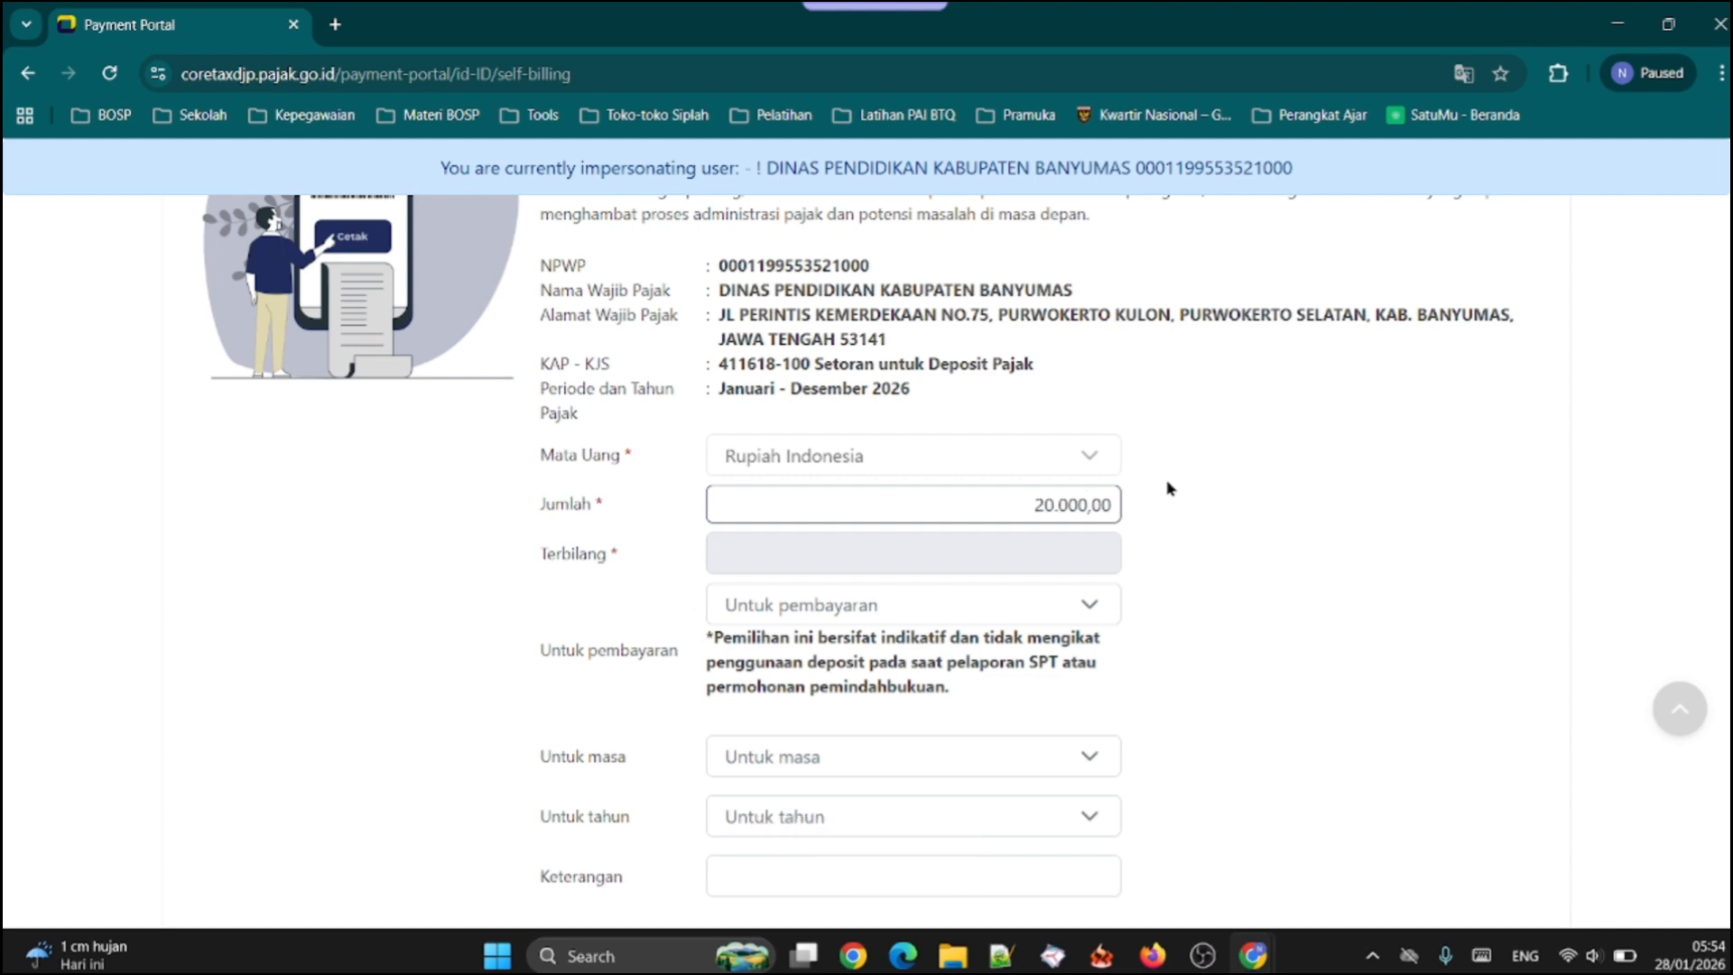
left_click(1170, 489)
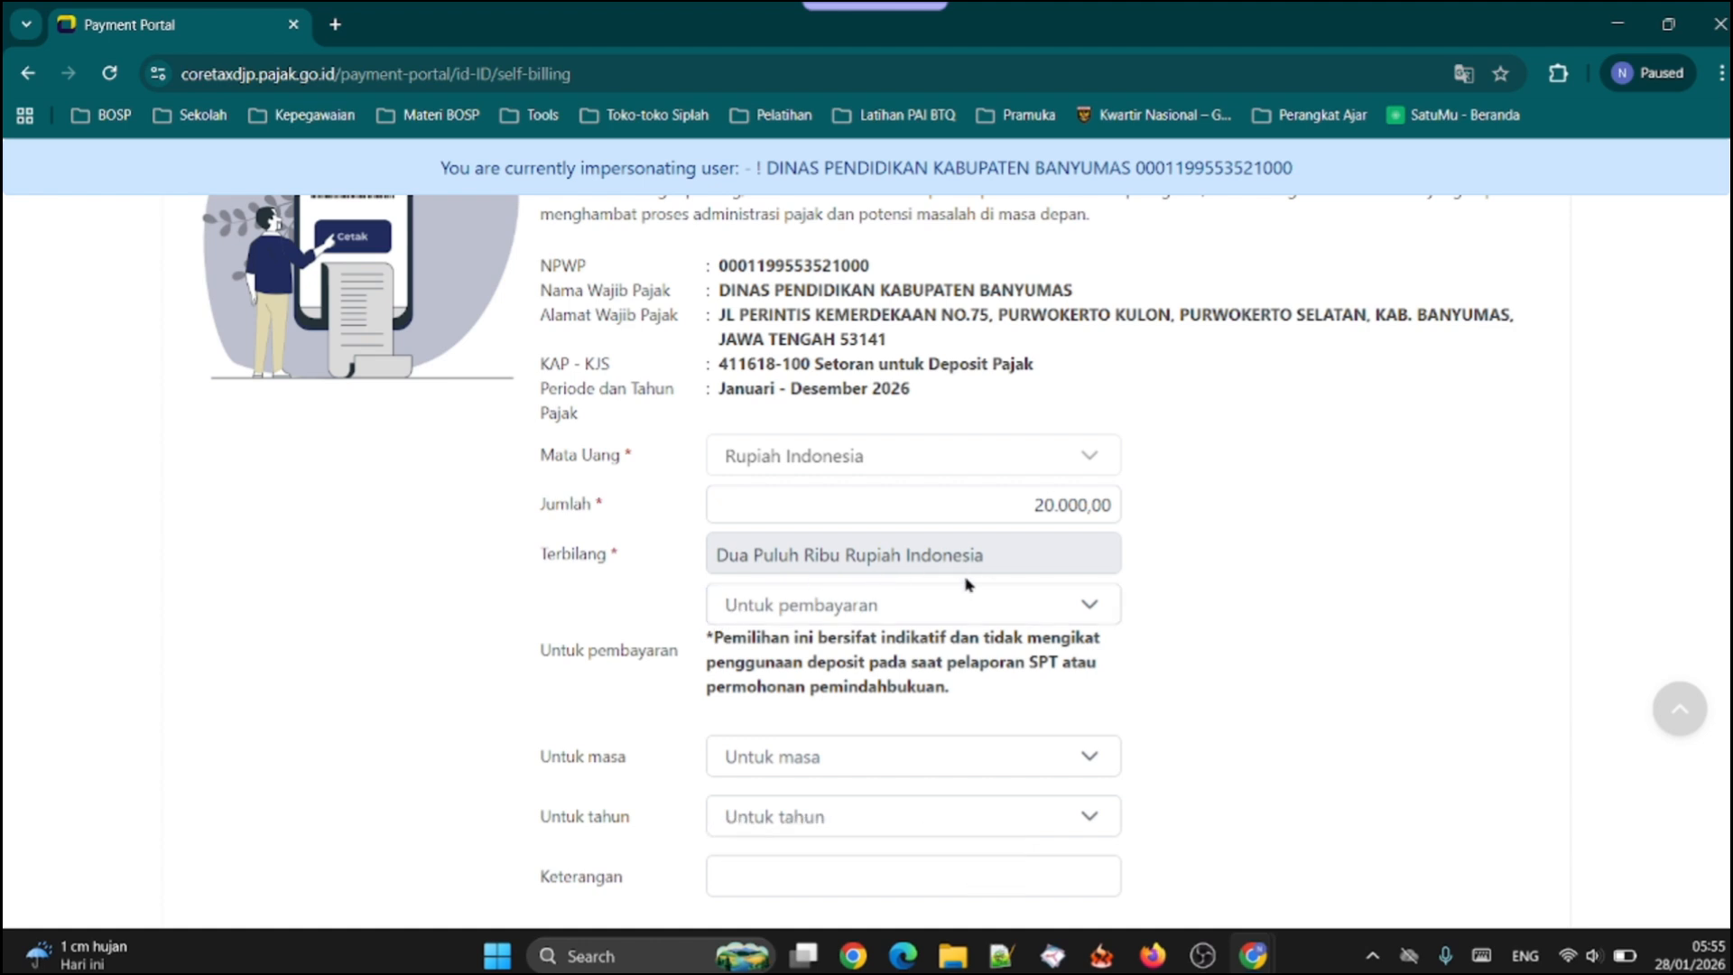
left_click(989, 605)
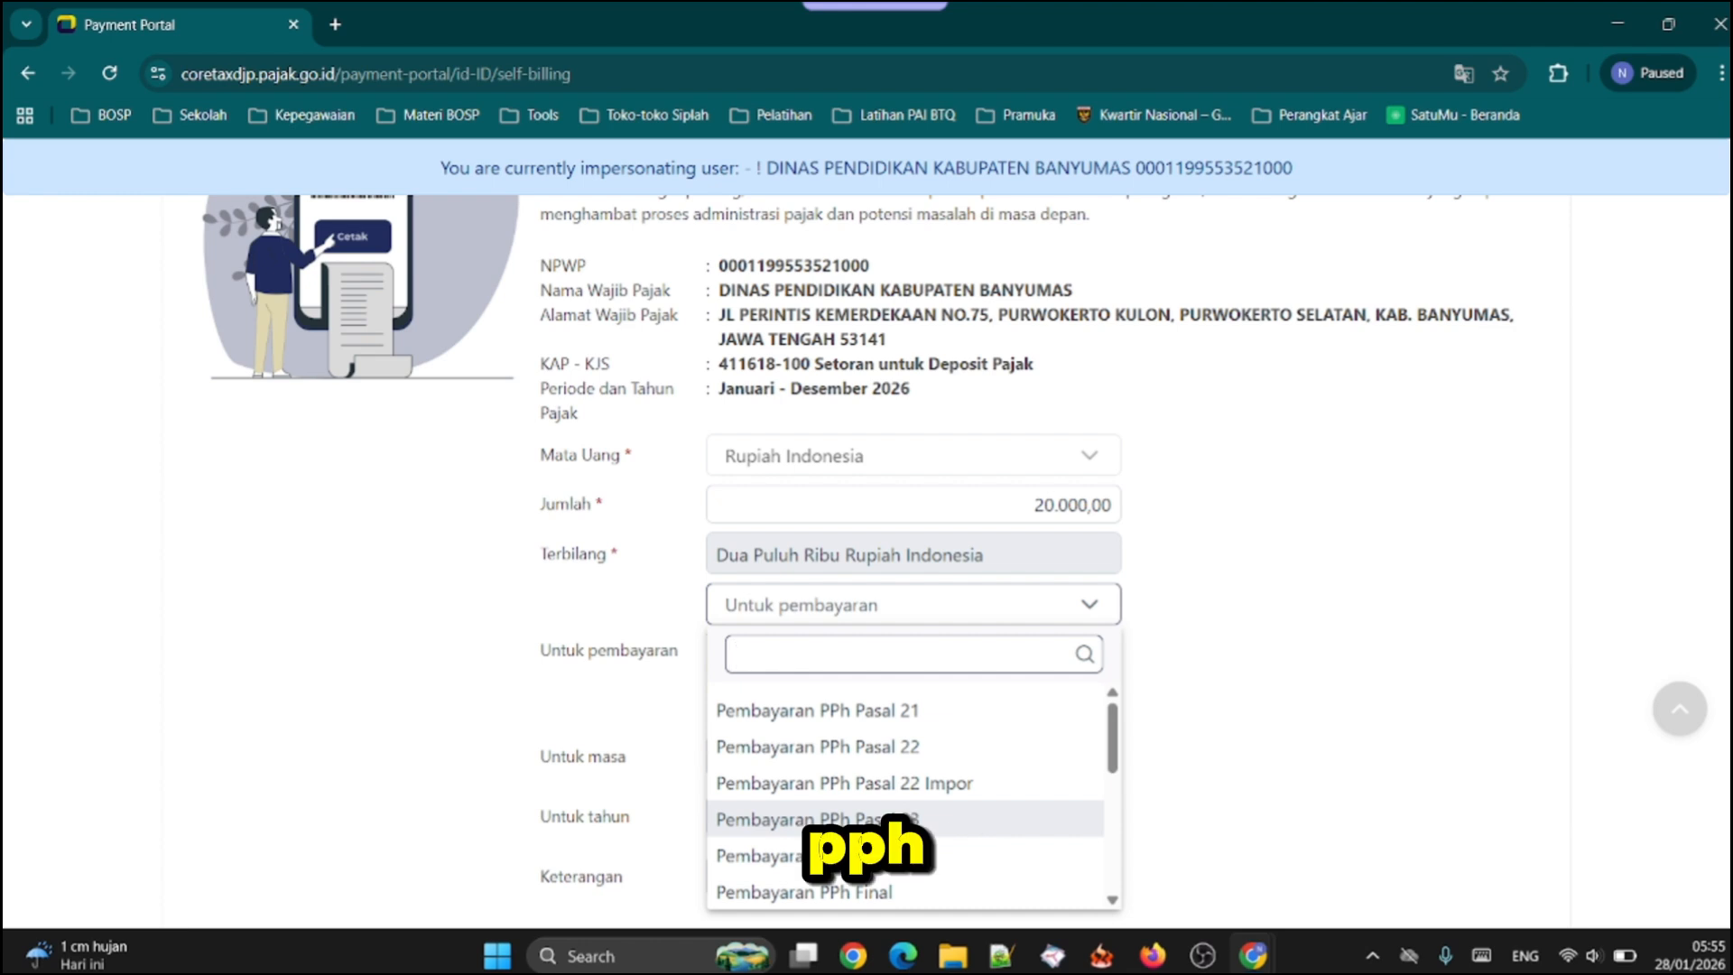
left_click(857, 819)
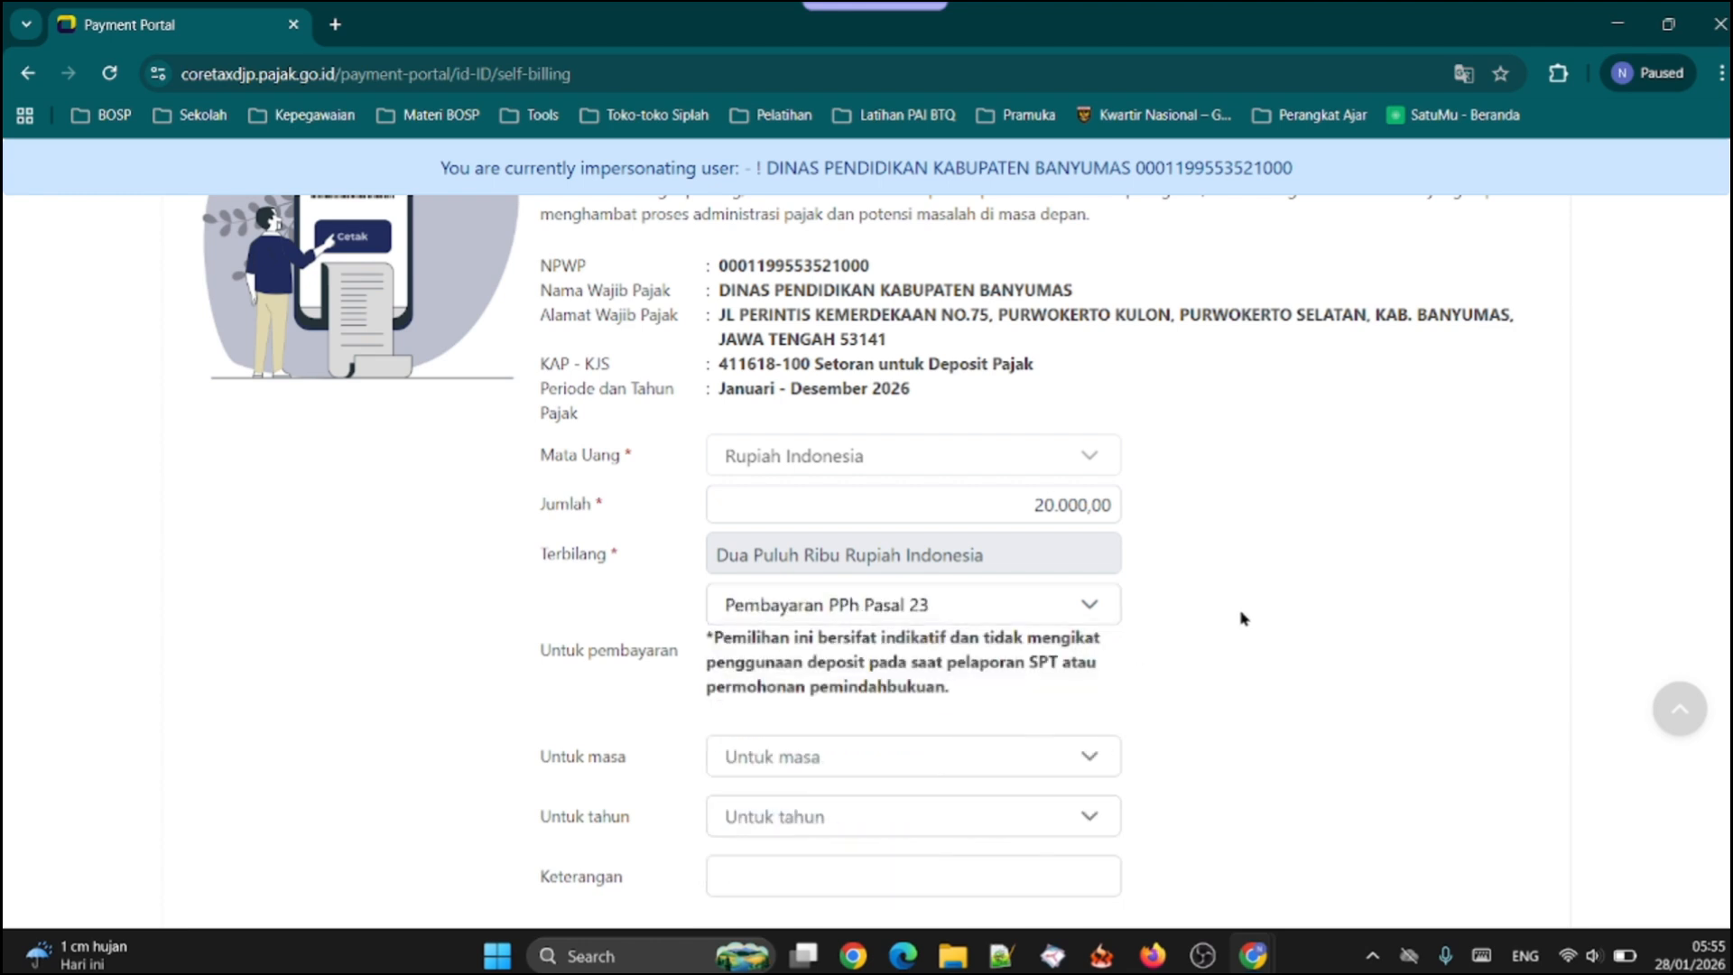
Set the payment's Untuk masa to Januari and its Untuk tahun to 2026
scroll(1242, 617, "down", 1)
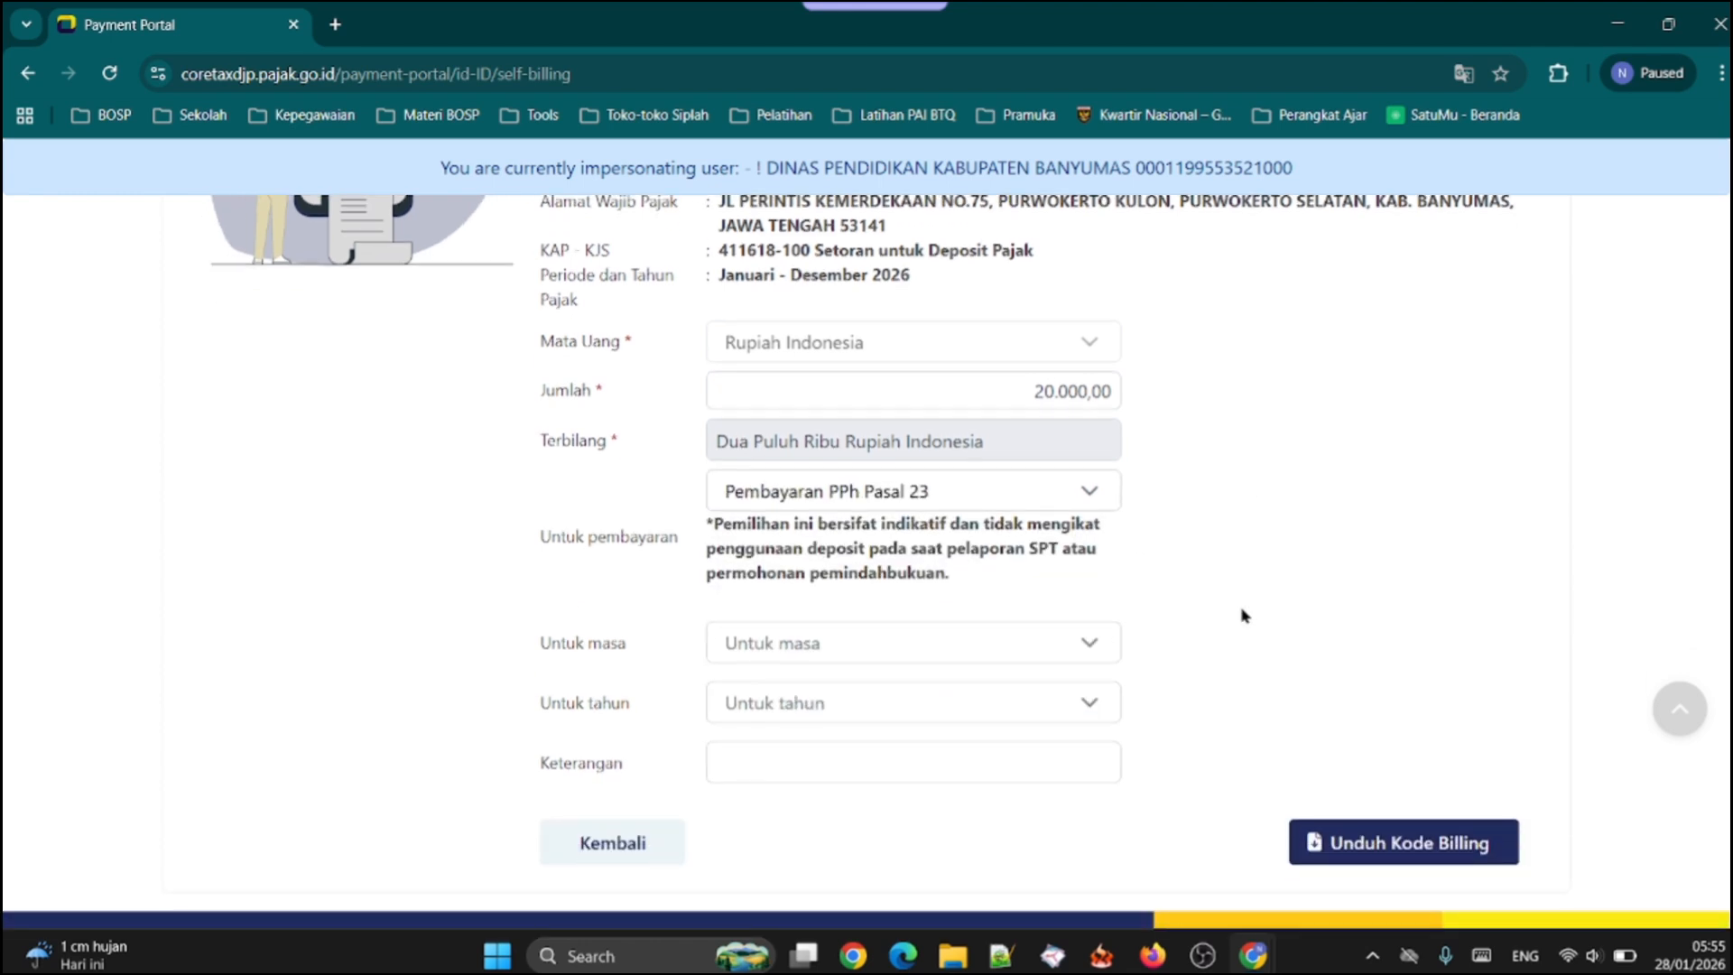
left_click(930, 656)
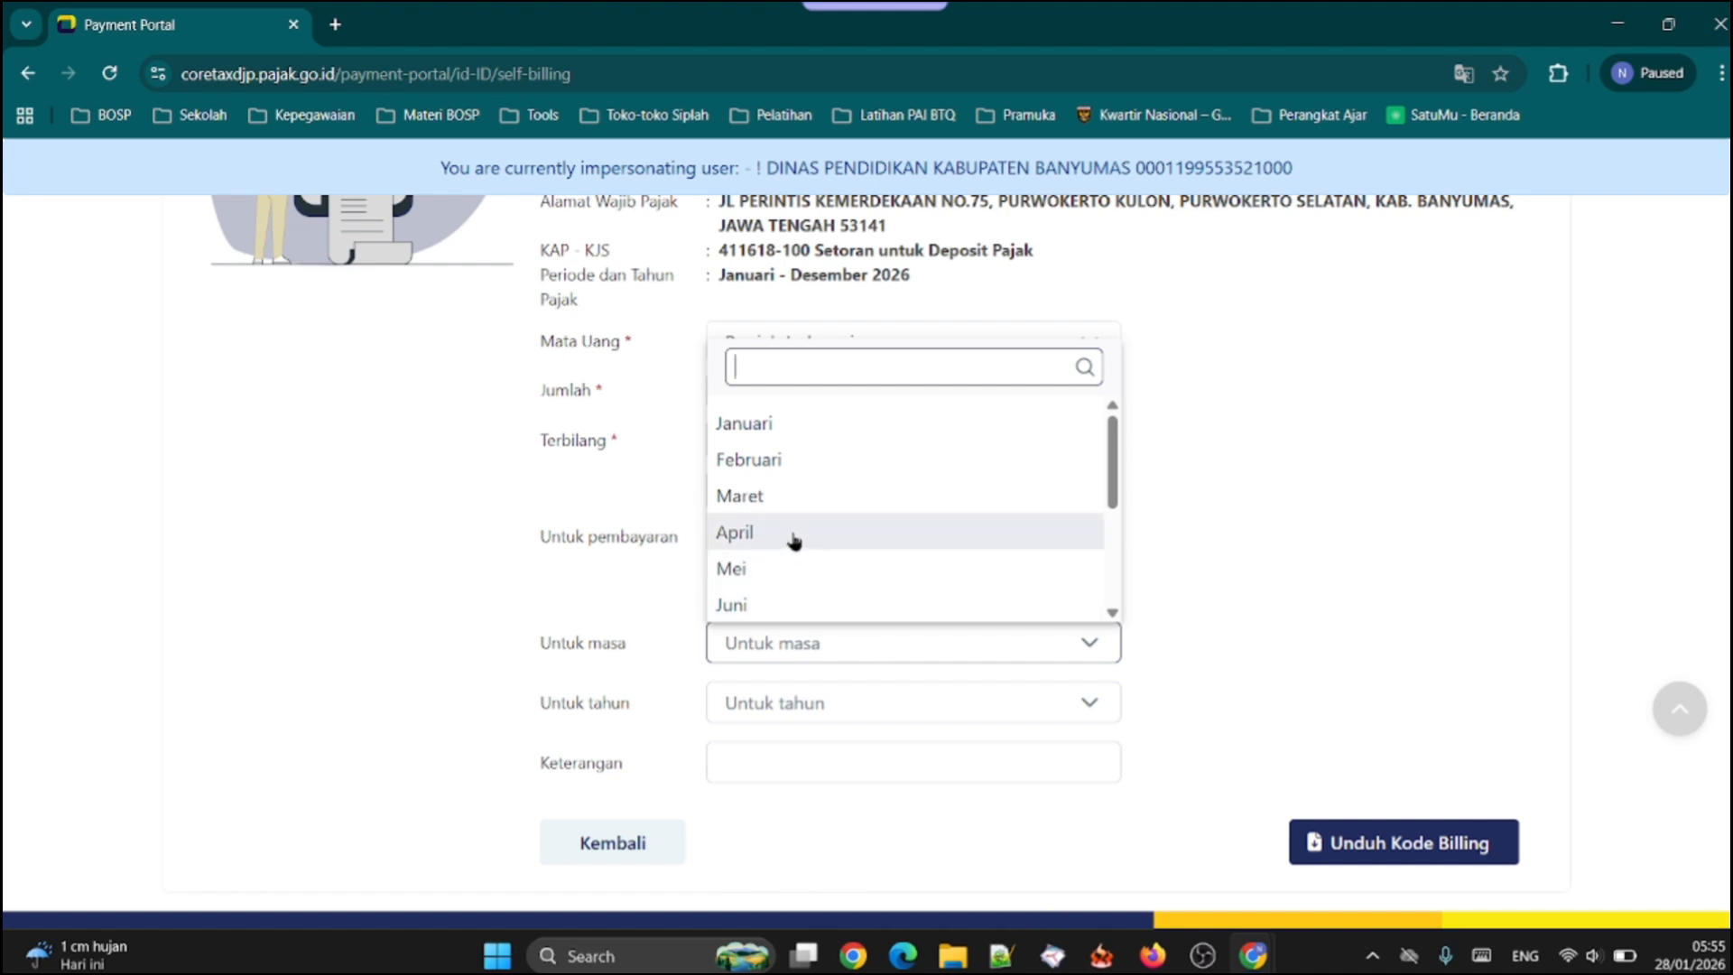
scroll(794, 540, "down", 1)
scroll(826, 564, "down", 1)
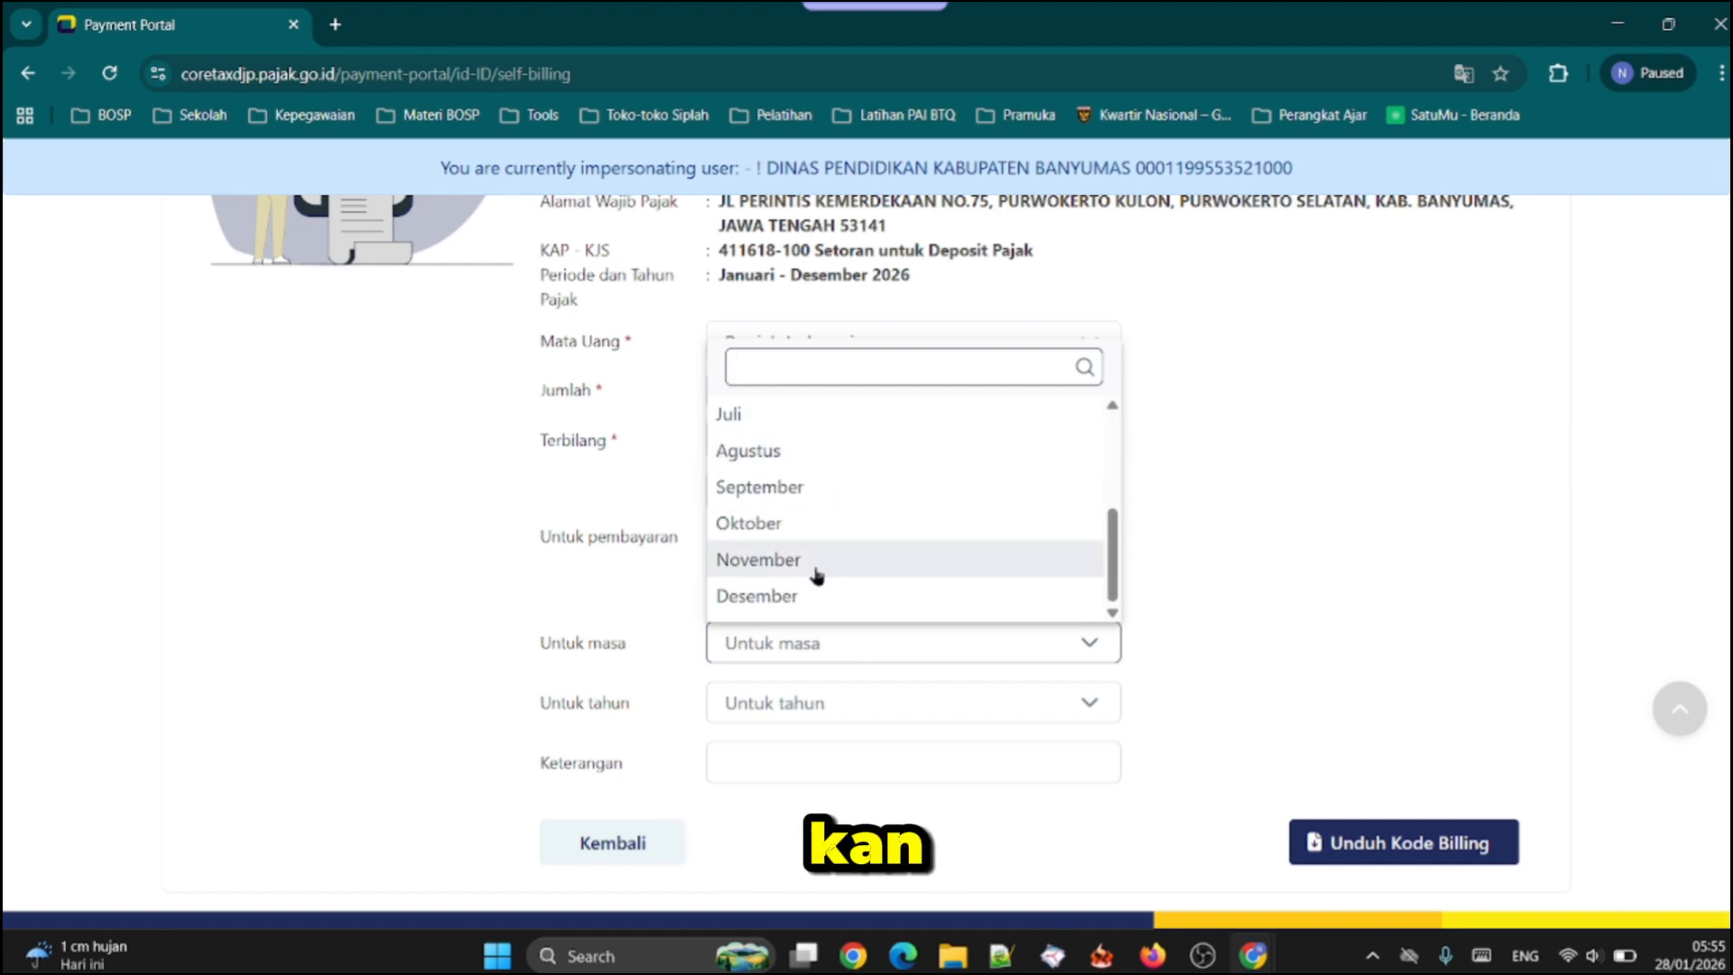
scroll(815, 577, "up", 2)
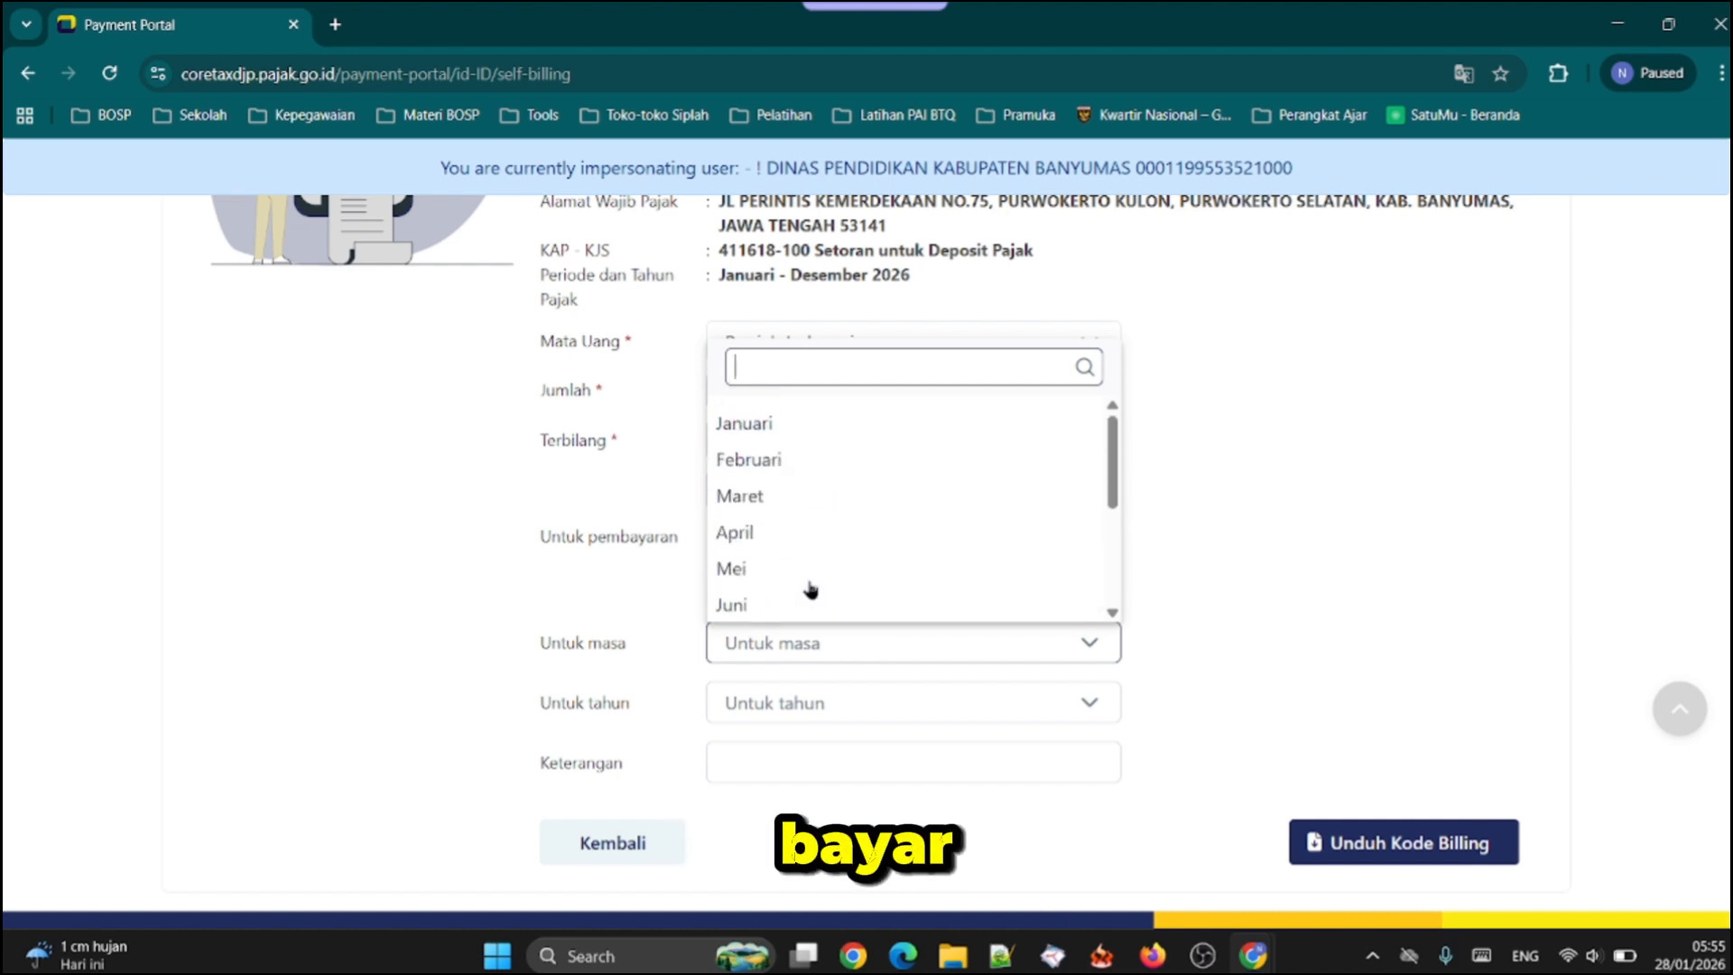
left_click(782, 429)
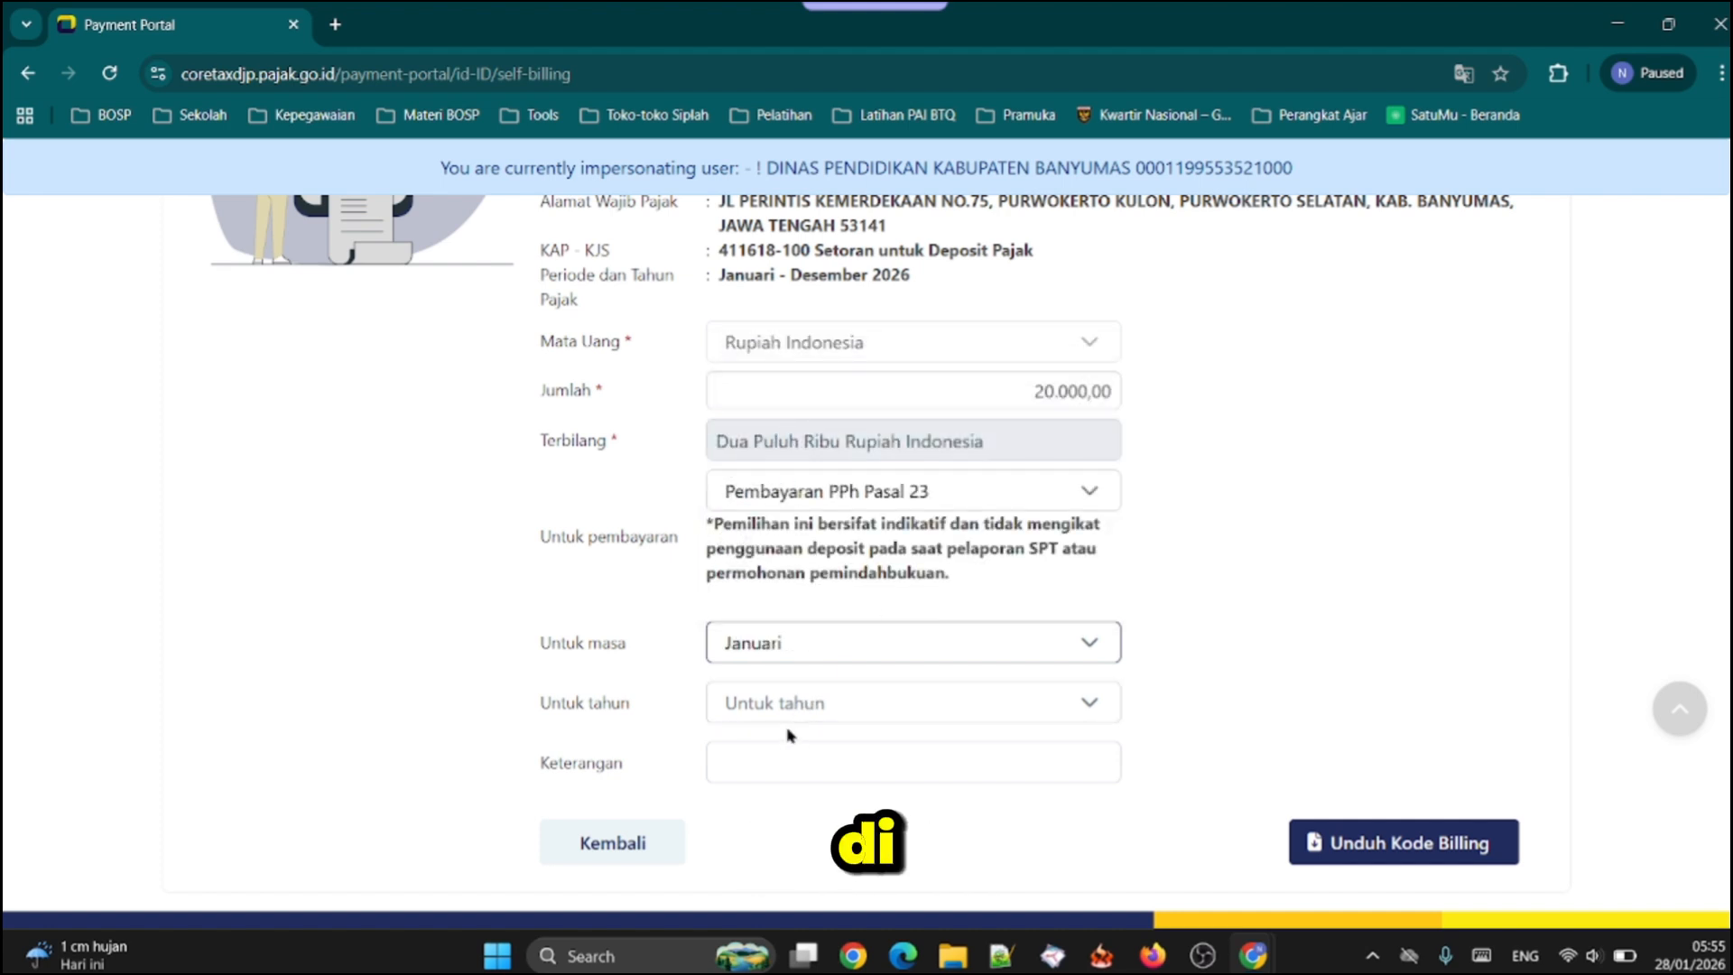
left_click(843, 713)
left_click(816, 841)
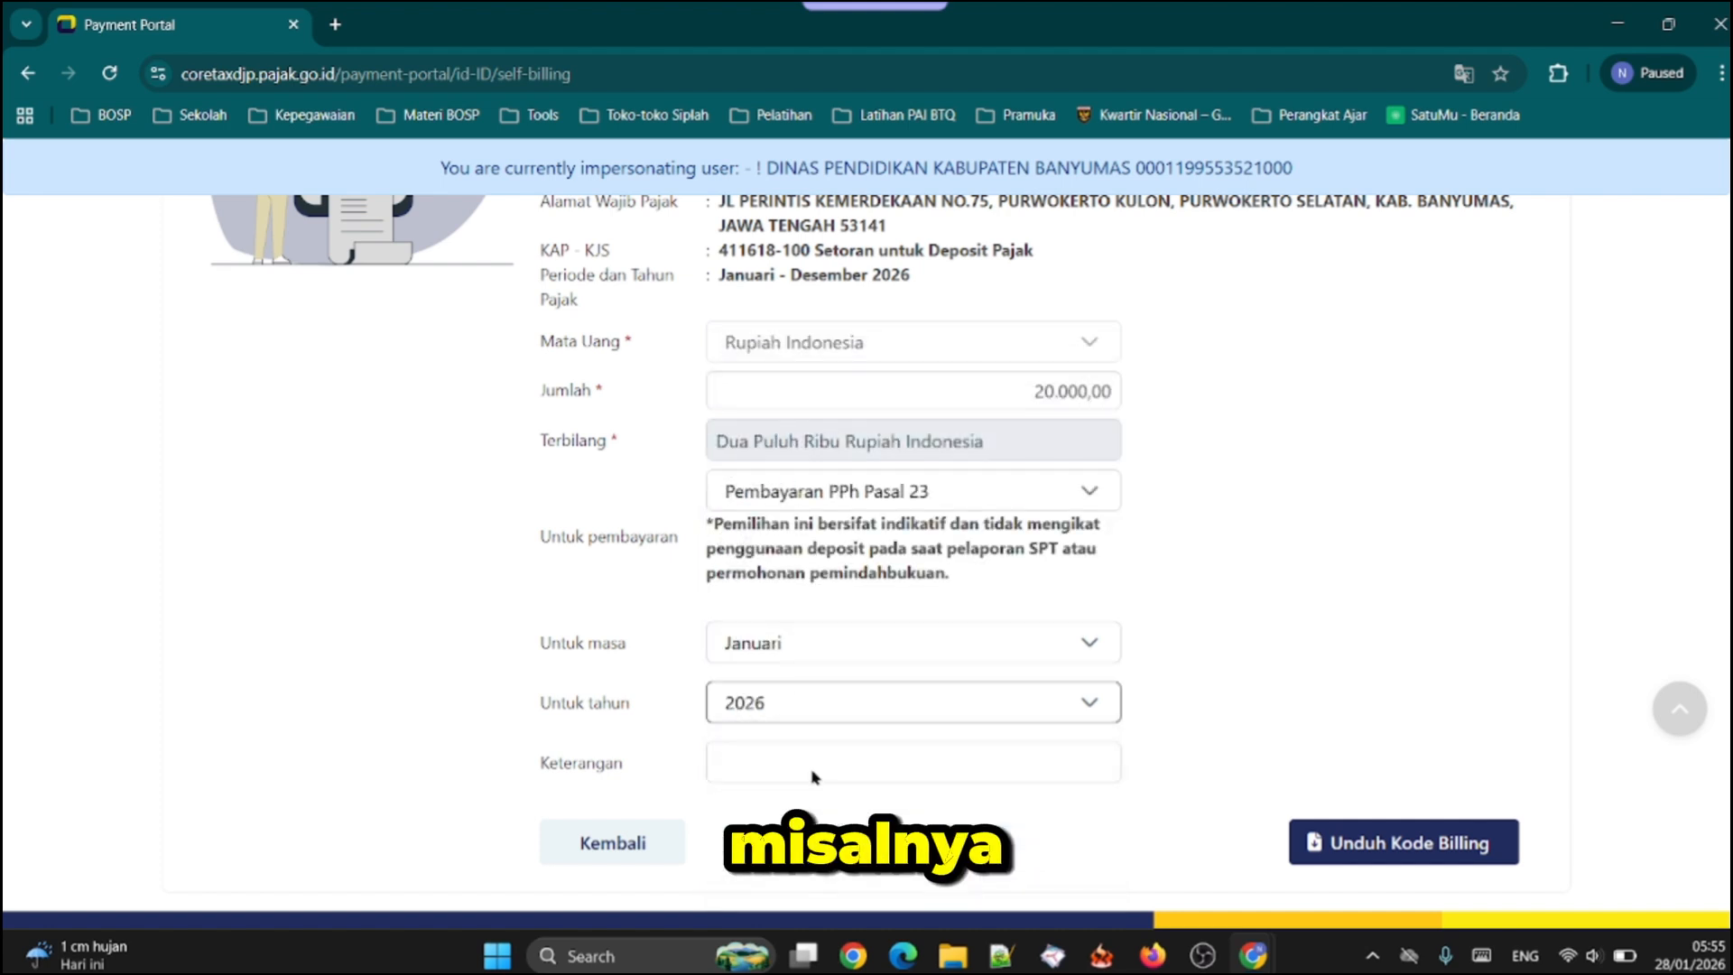
Enter "Konsumsi Peserta Lomba Pramuka" as the Keterangan of the billing code
scroll(1168, 611, "down", 2)
left_click(823, 591)
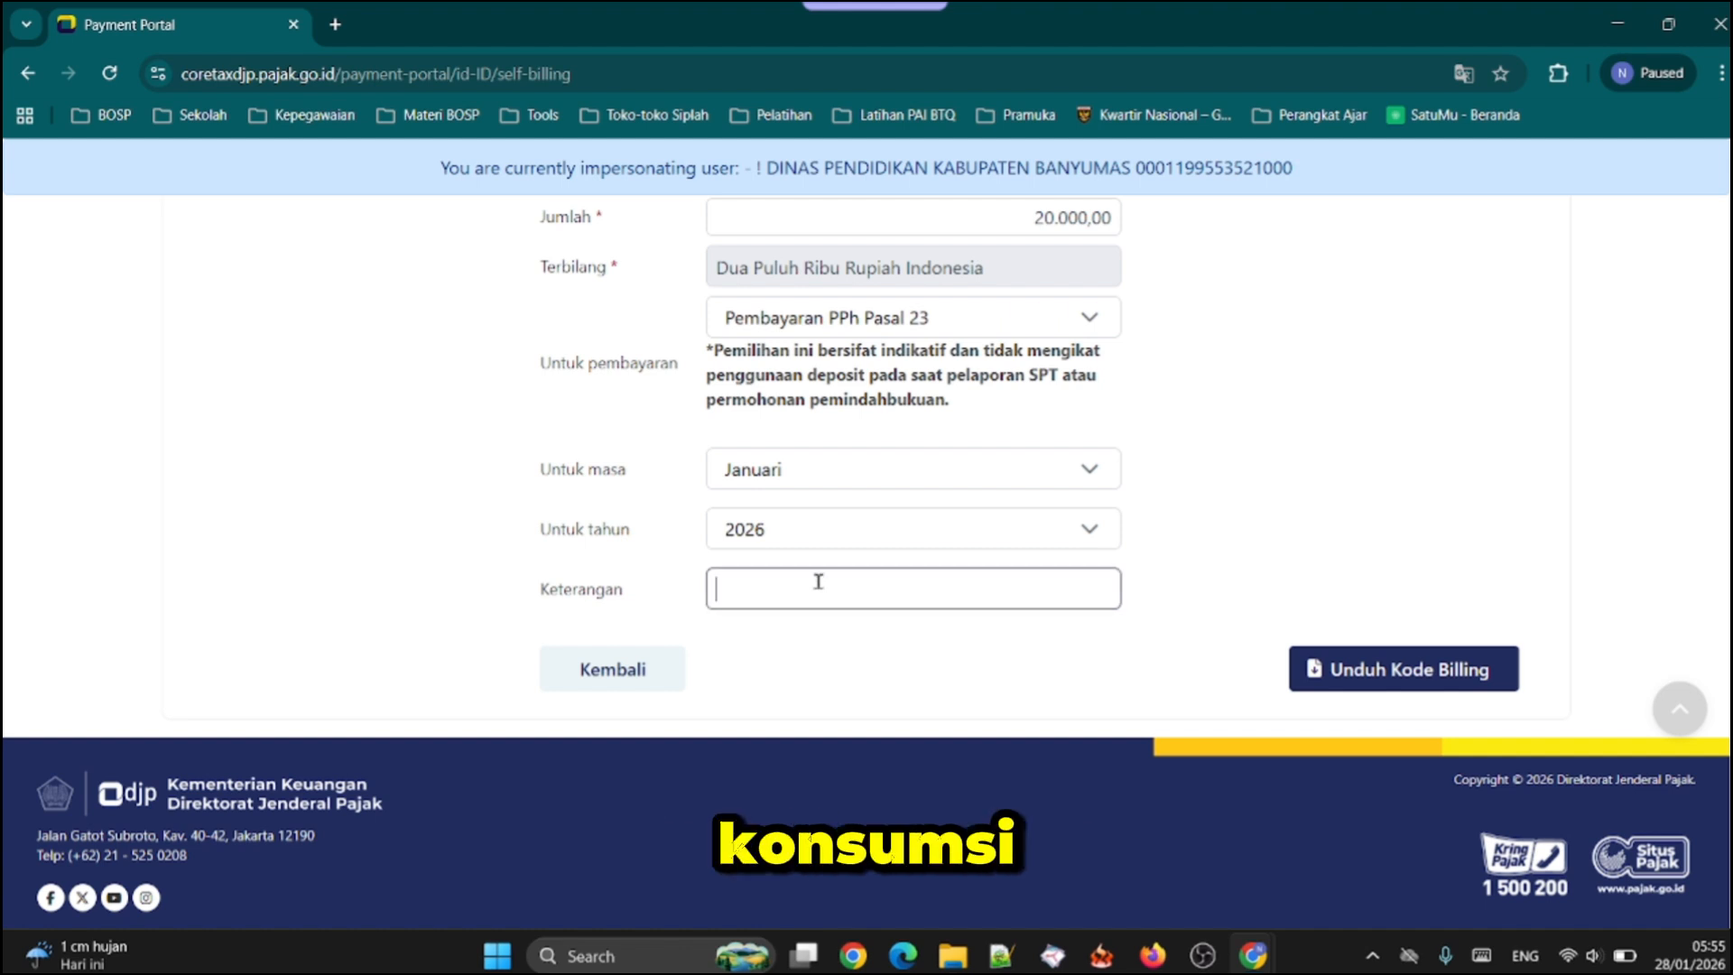
type("Konsumsi Peseert")
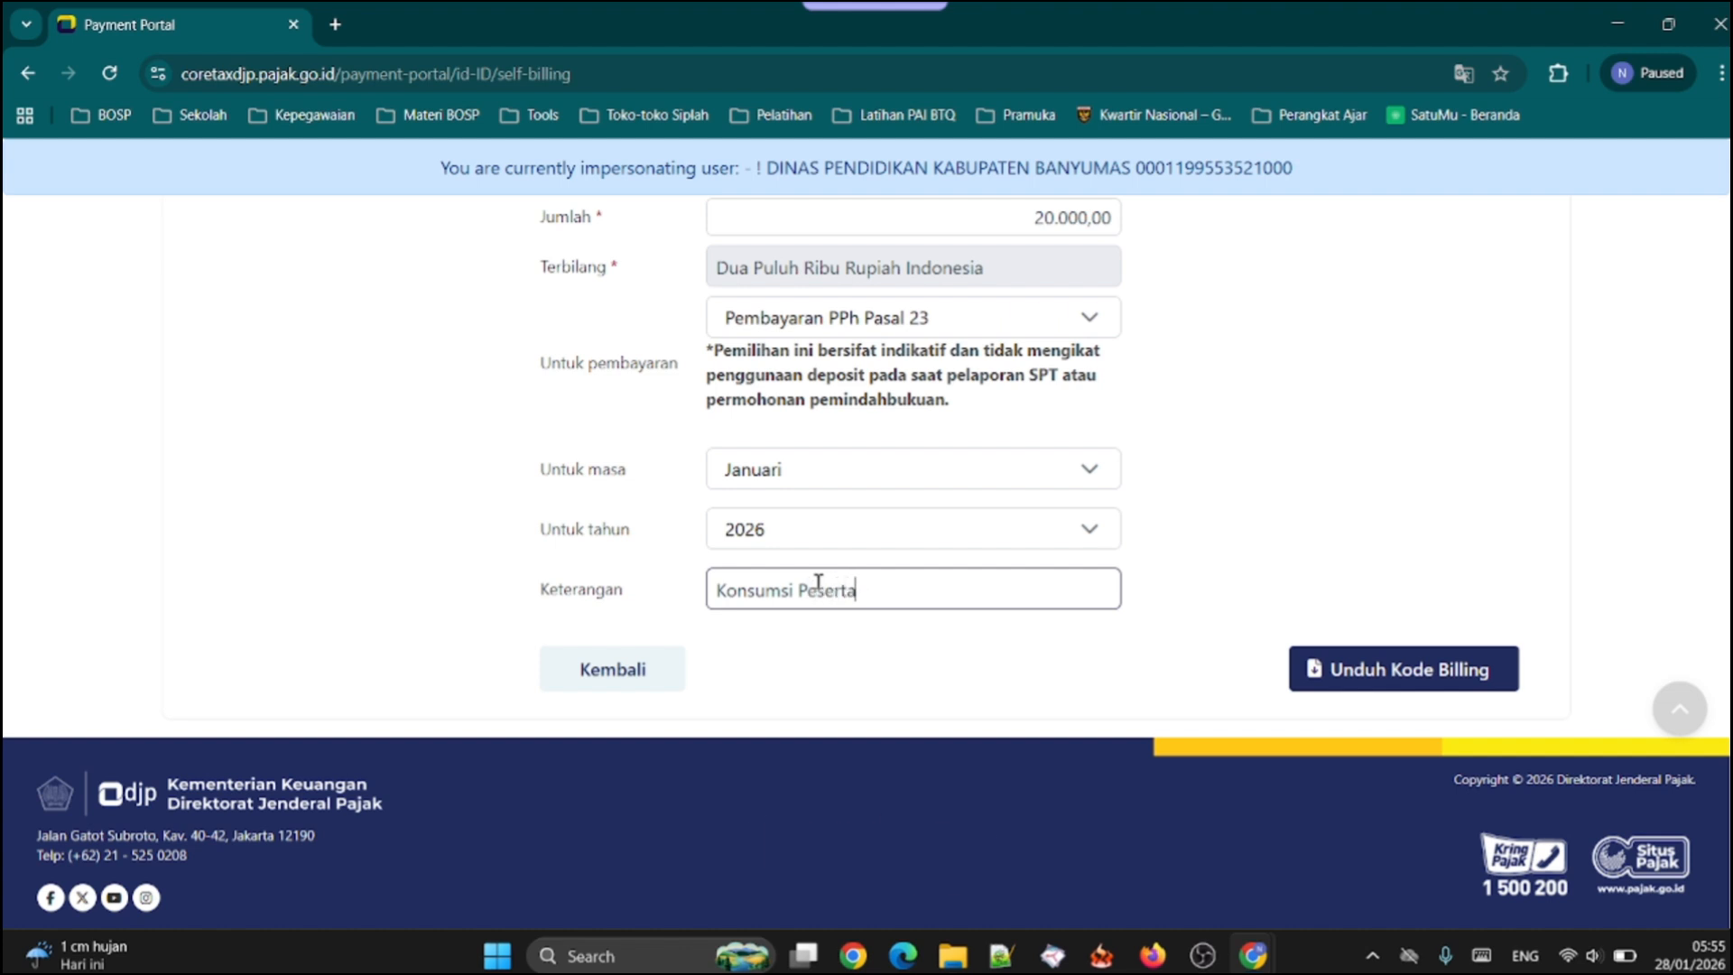
type("a Lomba")
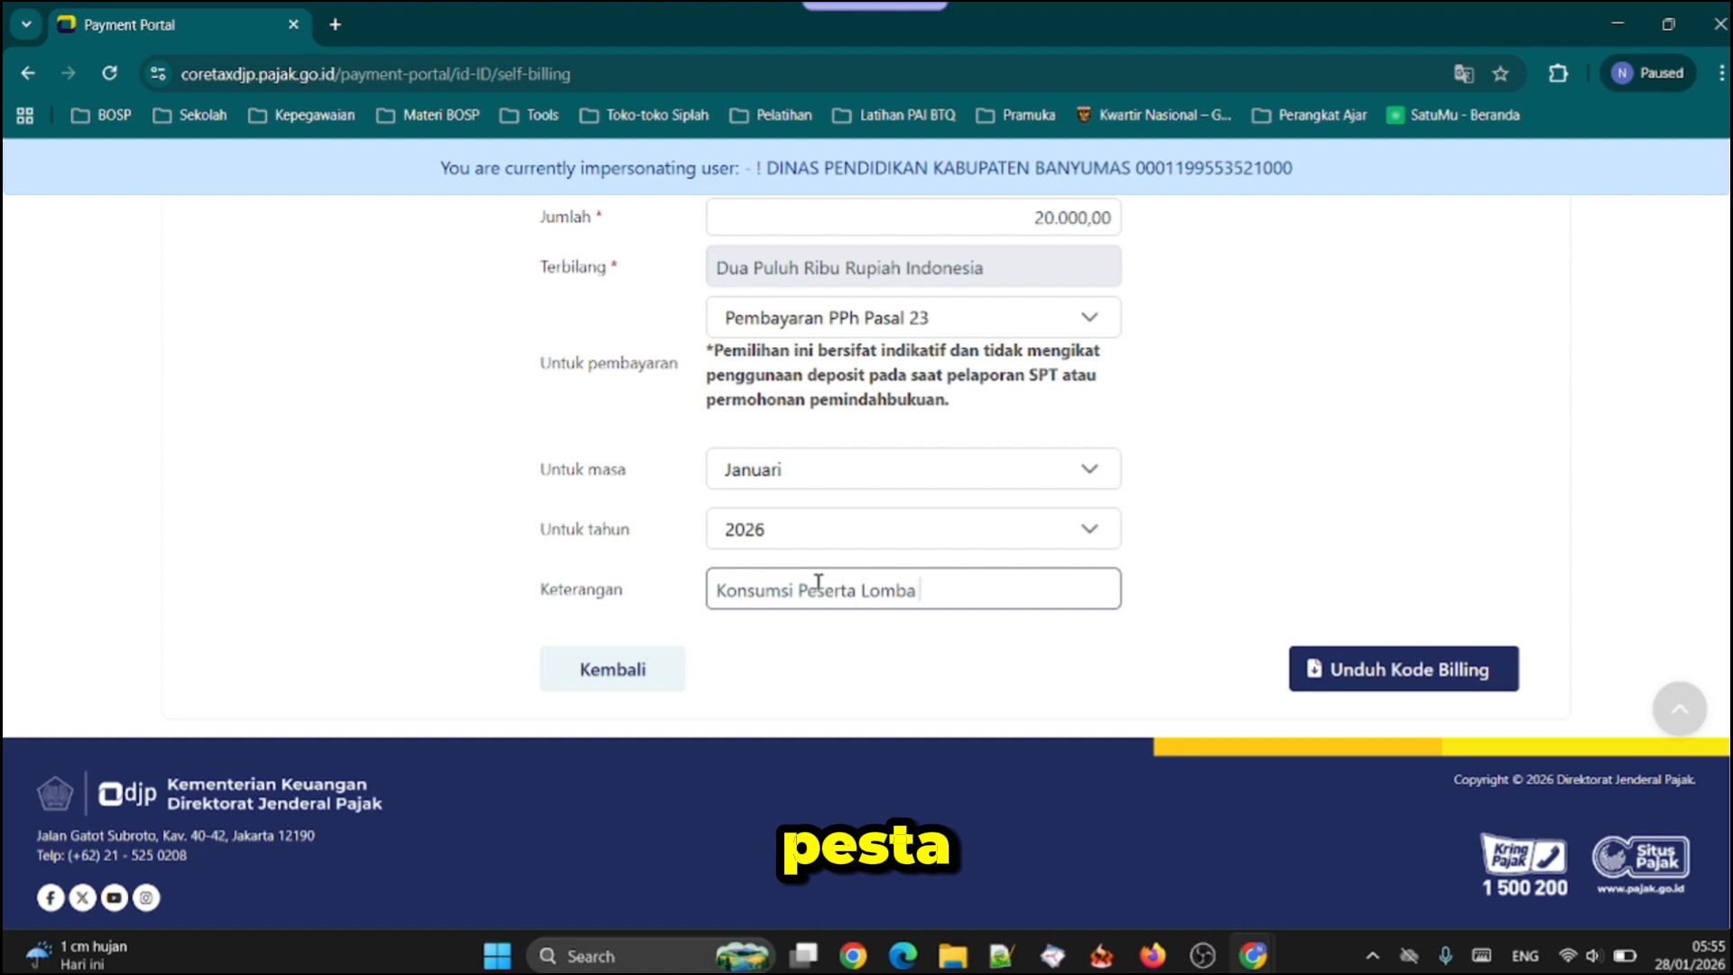
type(" Pram")
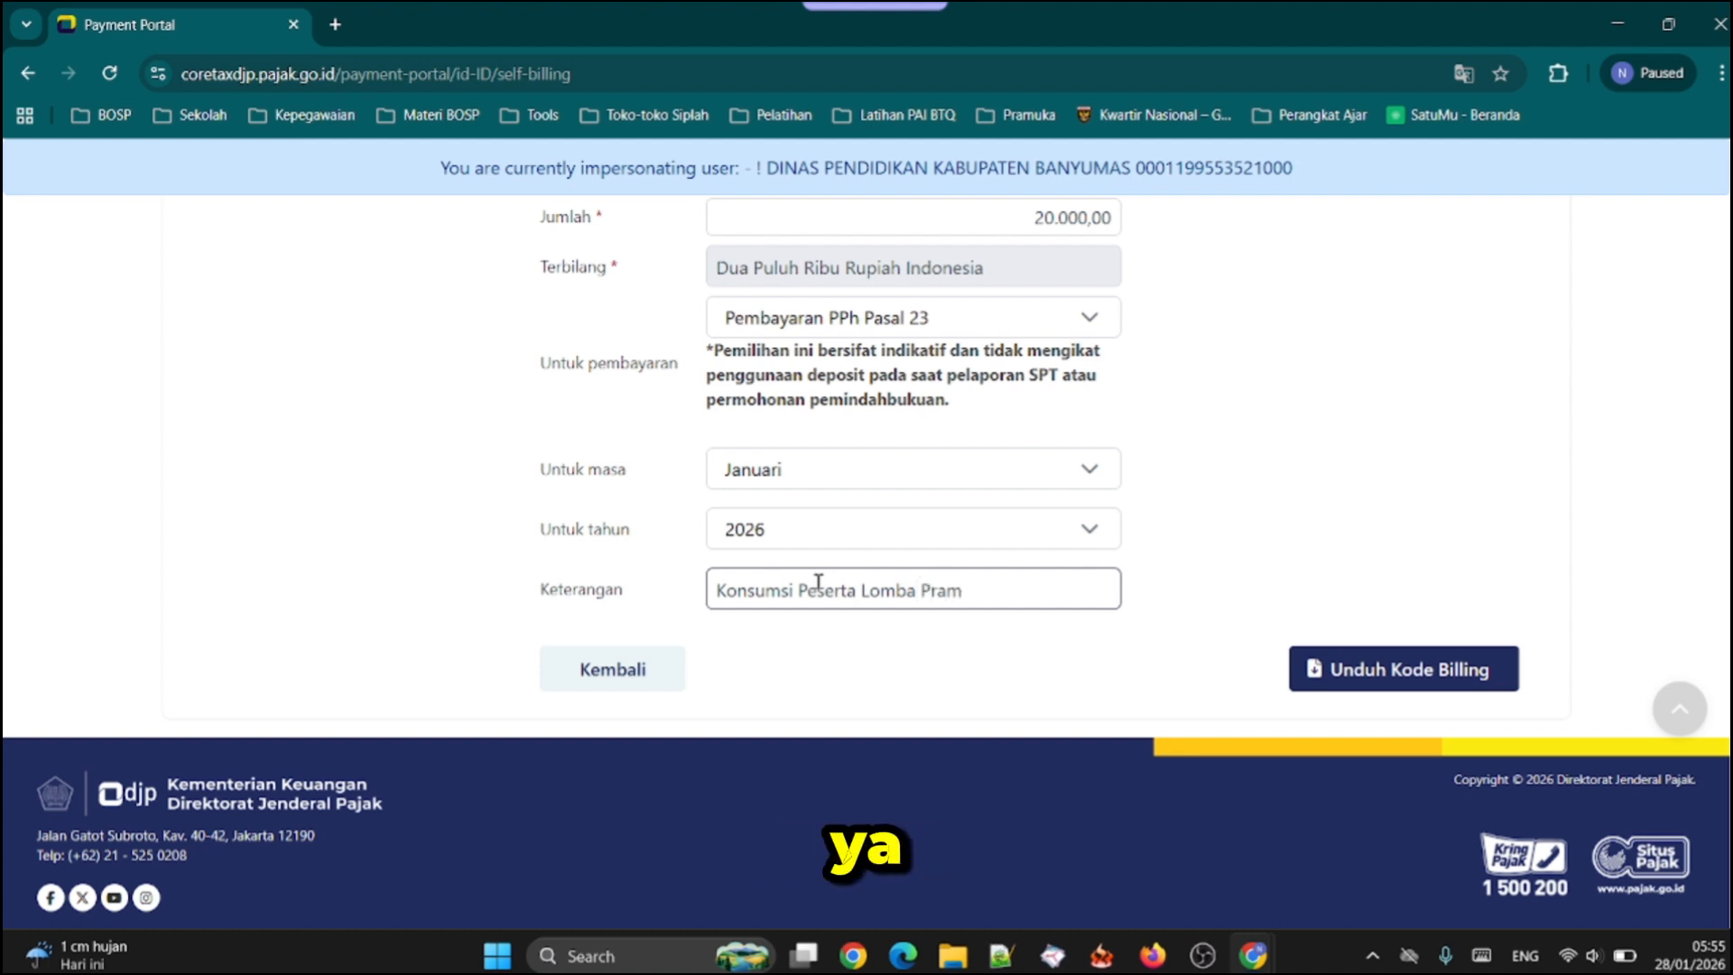
type("uka")
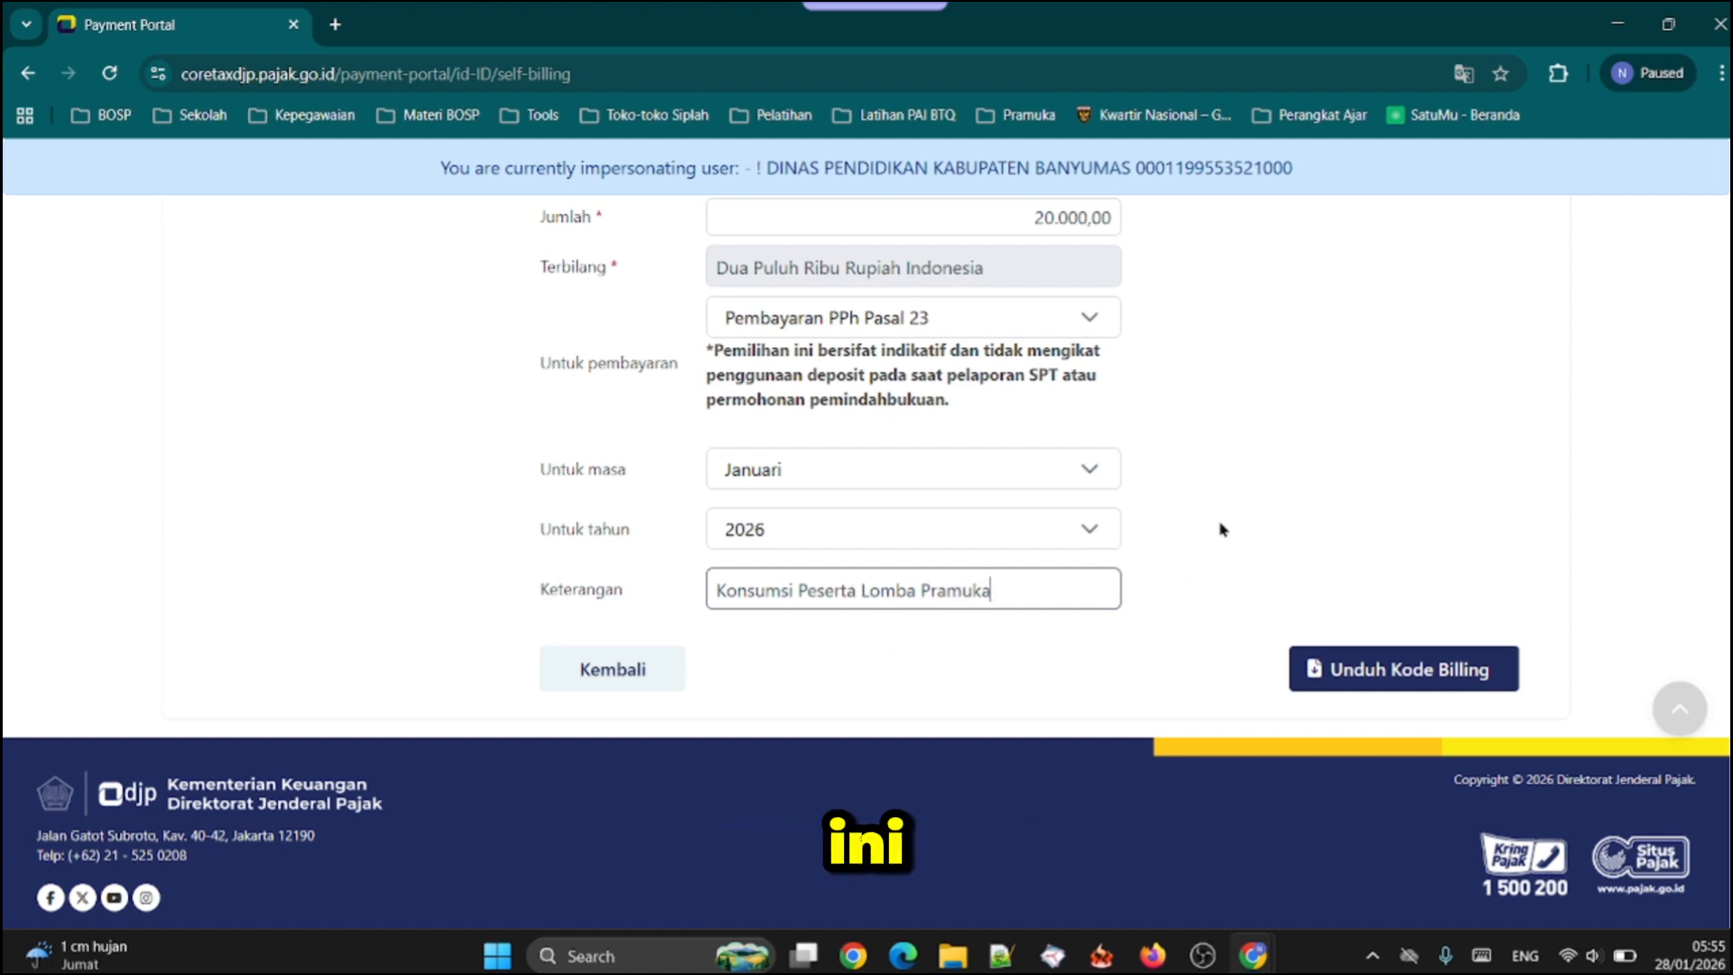
left_click(1295, 461)
left_click(1051, 588)
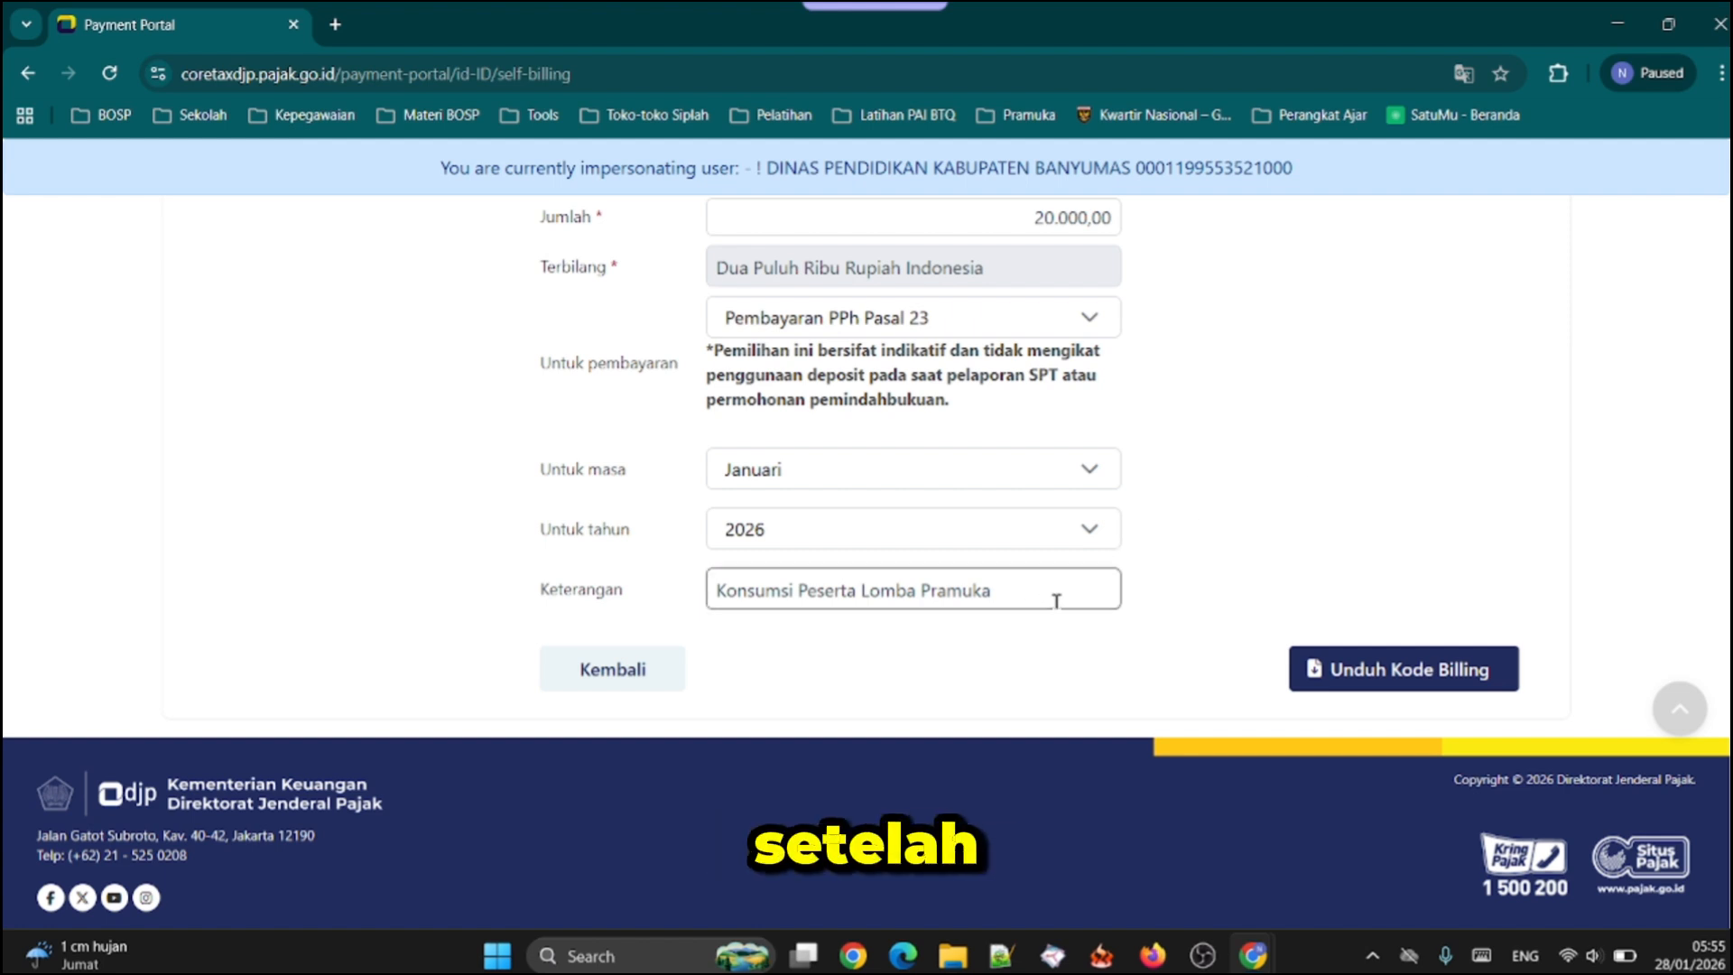
left_click(1299, 443)
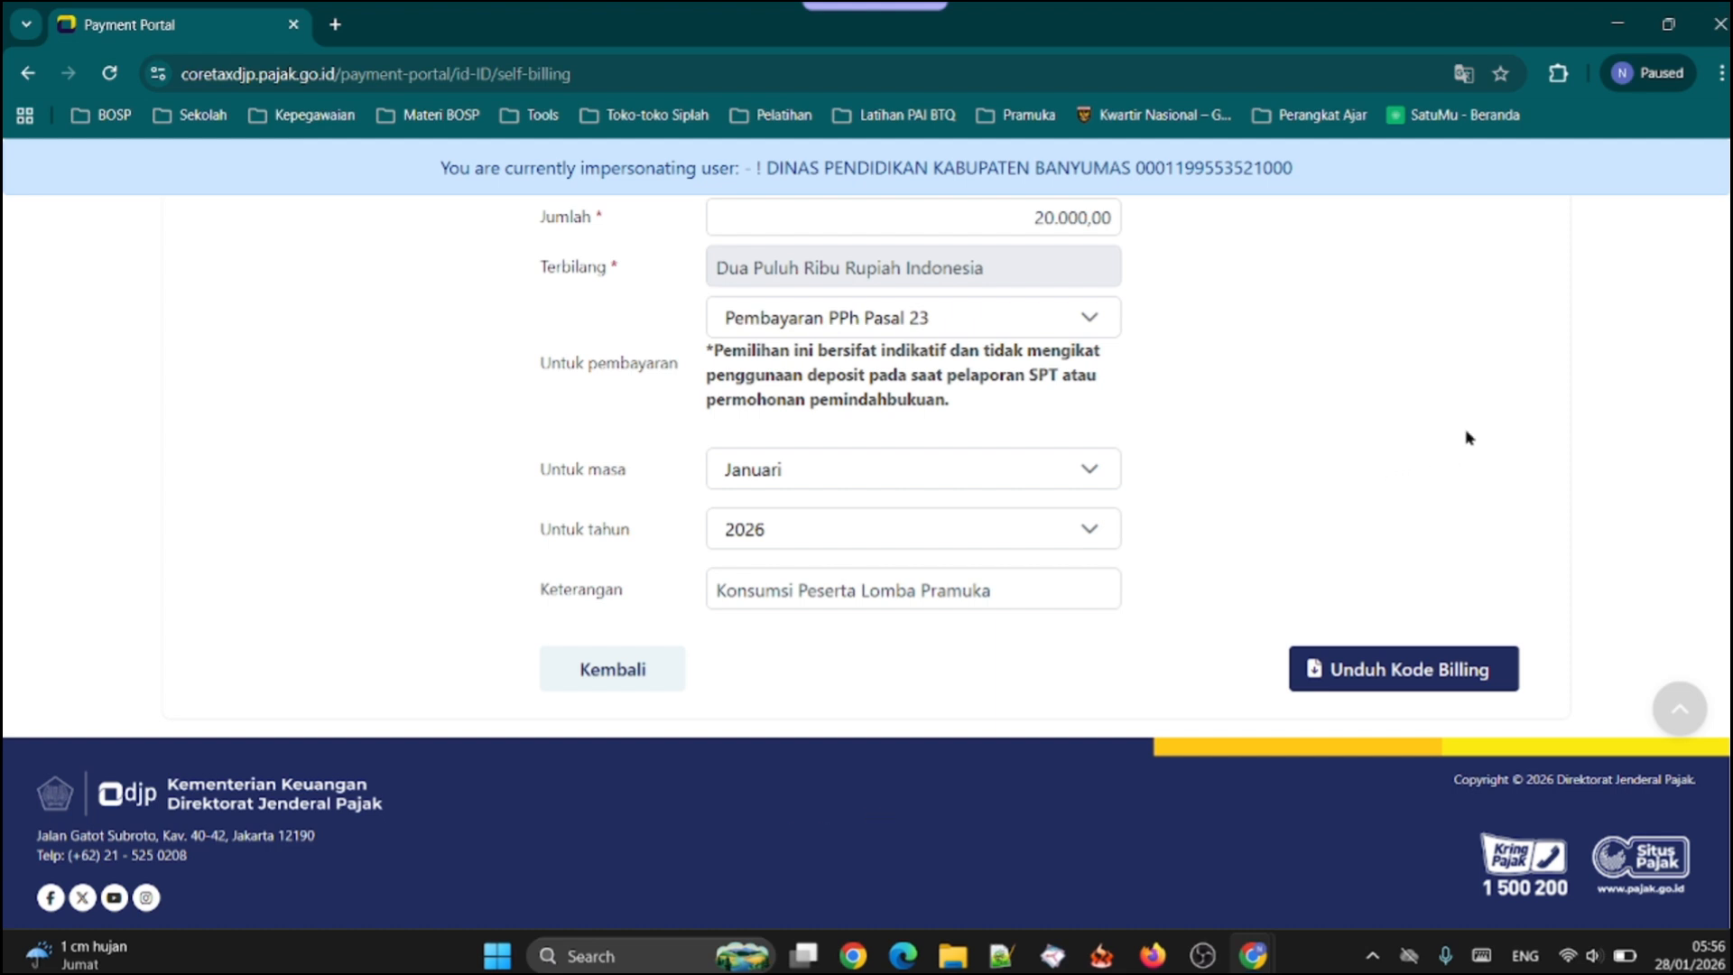
Open the BPPU withholding slips and filter the not-issued list by Masa Pajak Januari 2026
scroll(1470, 438, "up", 6)
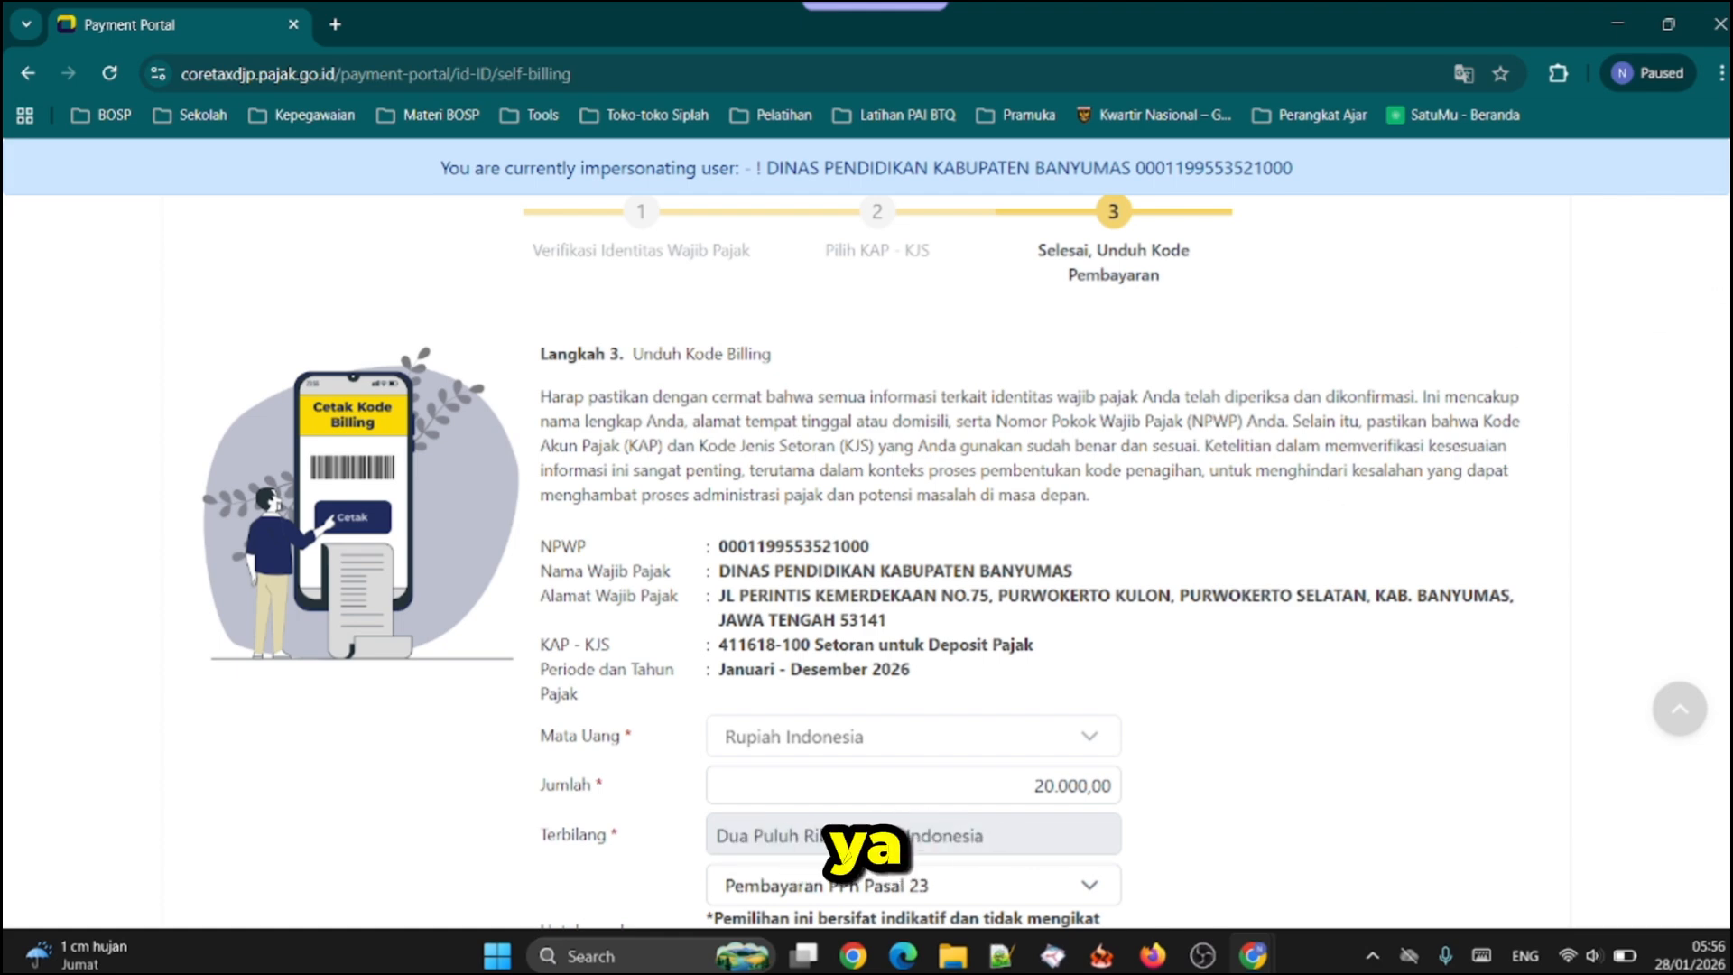
scroll(850, 560, "up", 2)
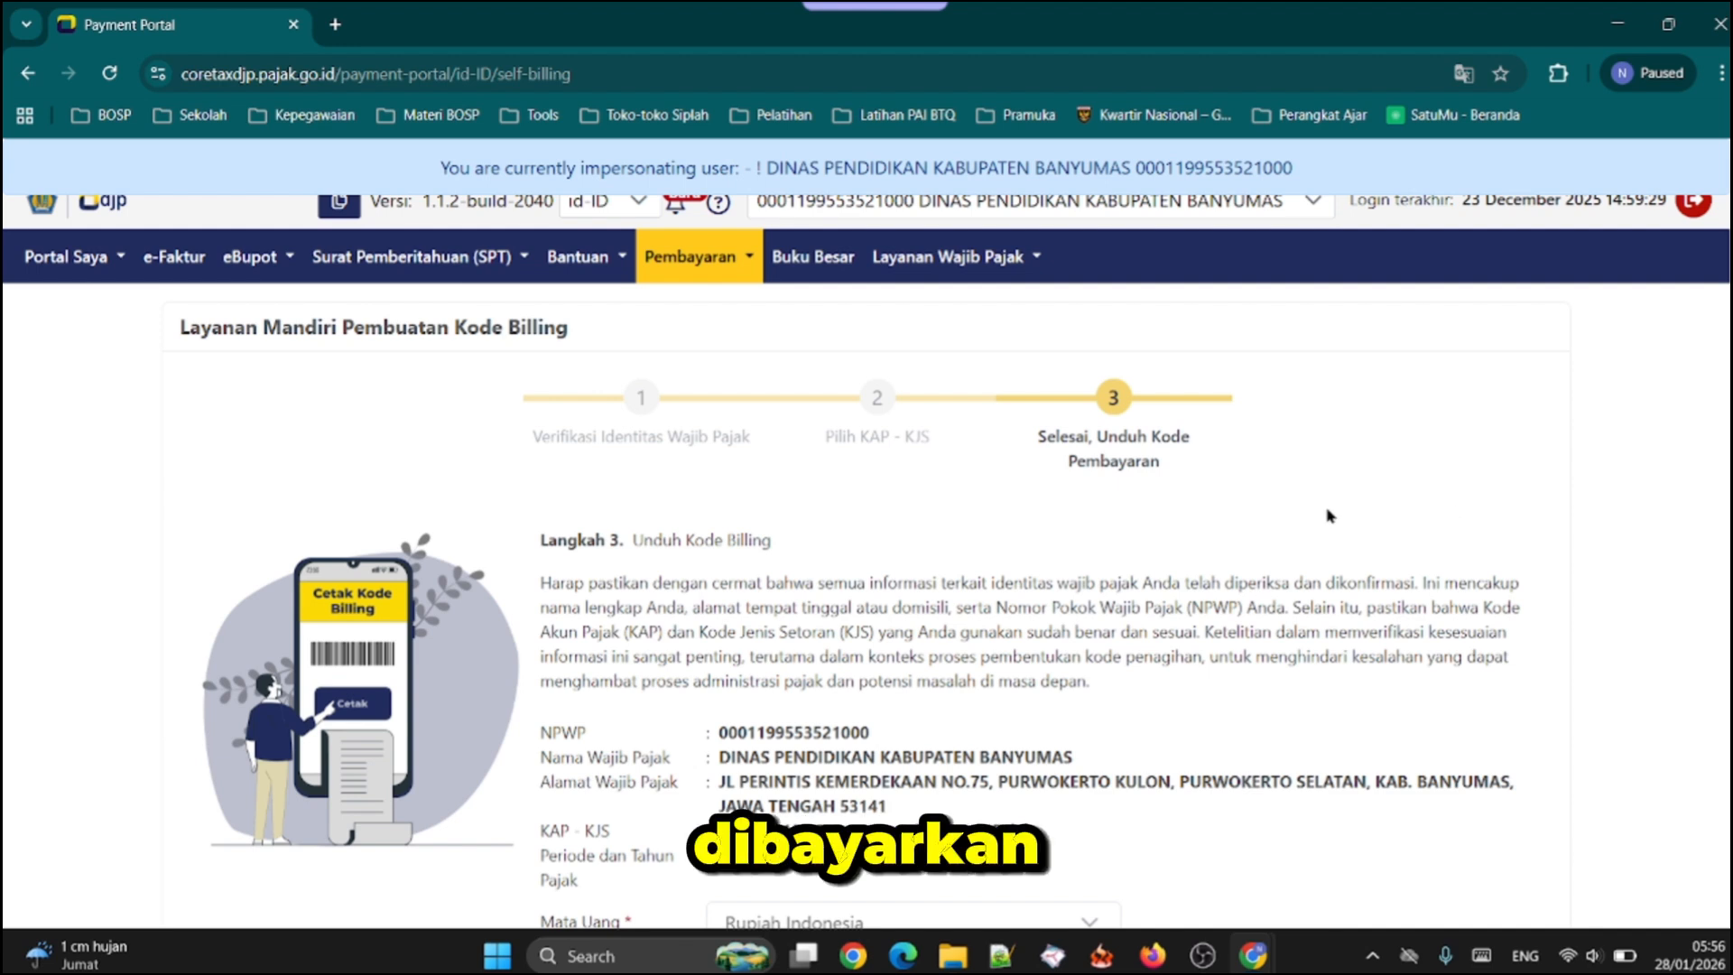
scroll(1429, 494, "up", 1)
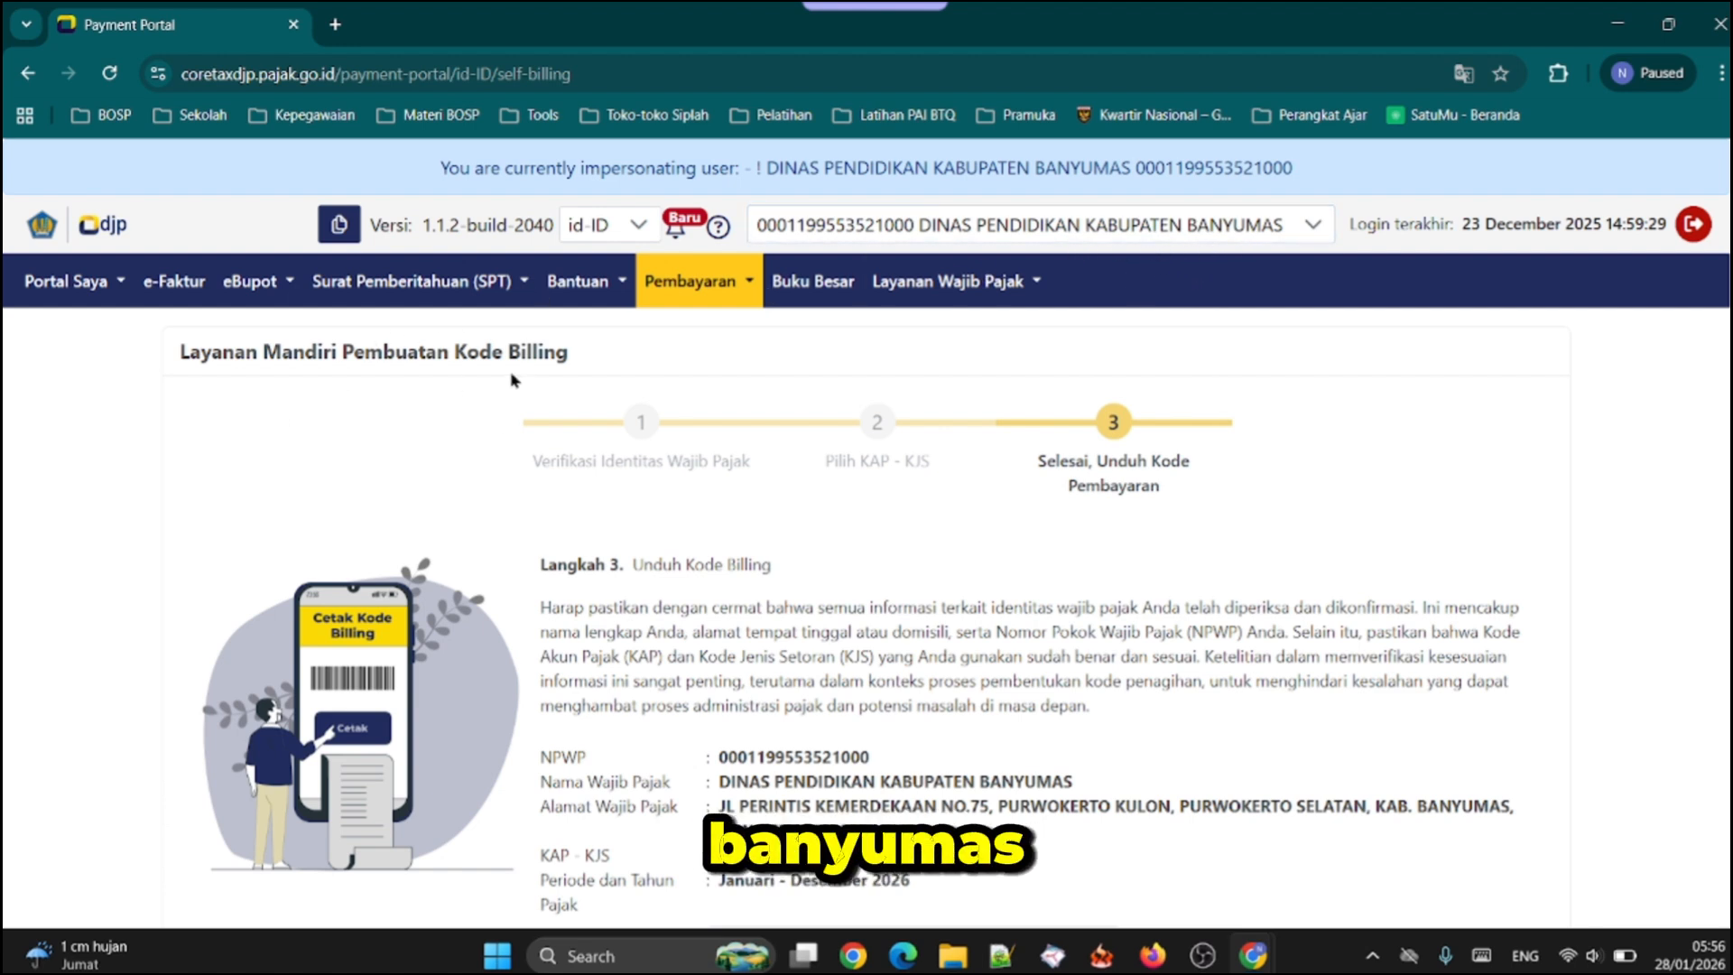
left_click(280, 287)
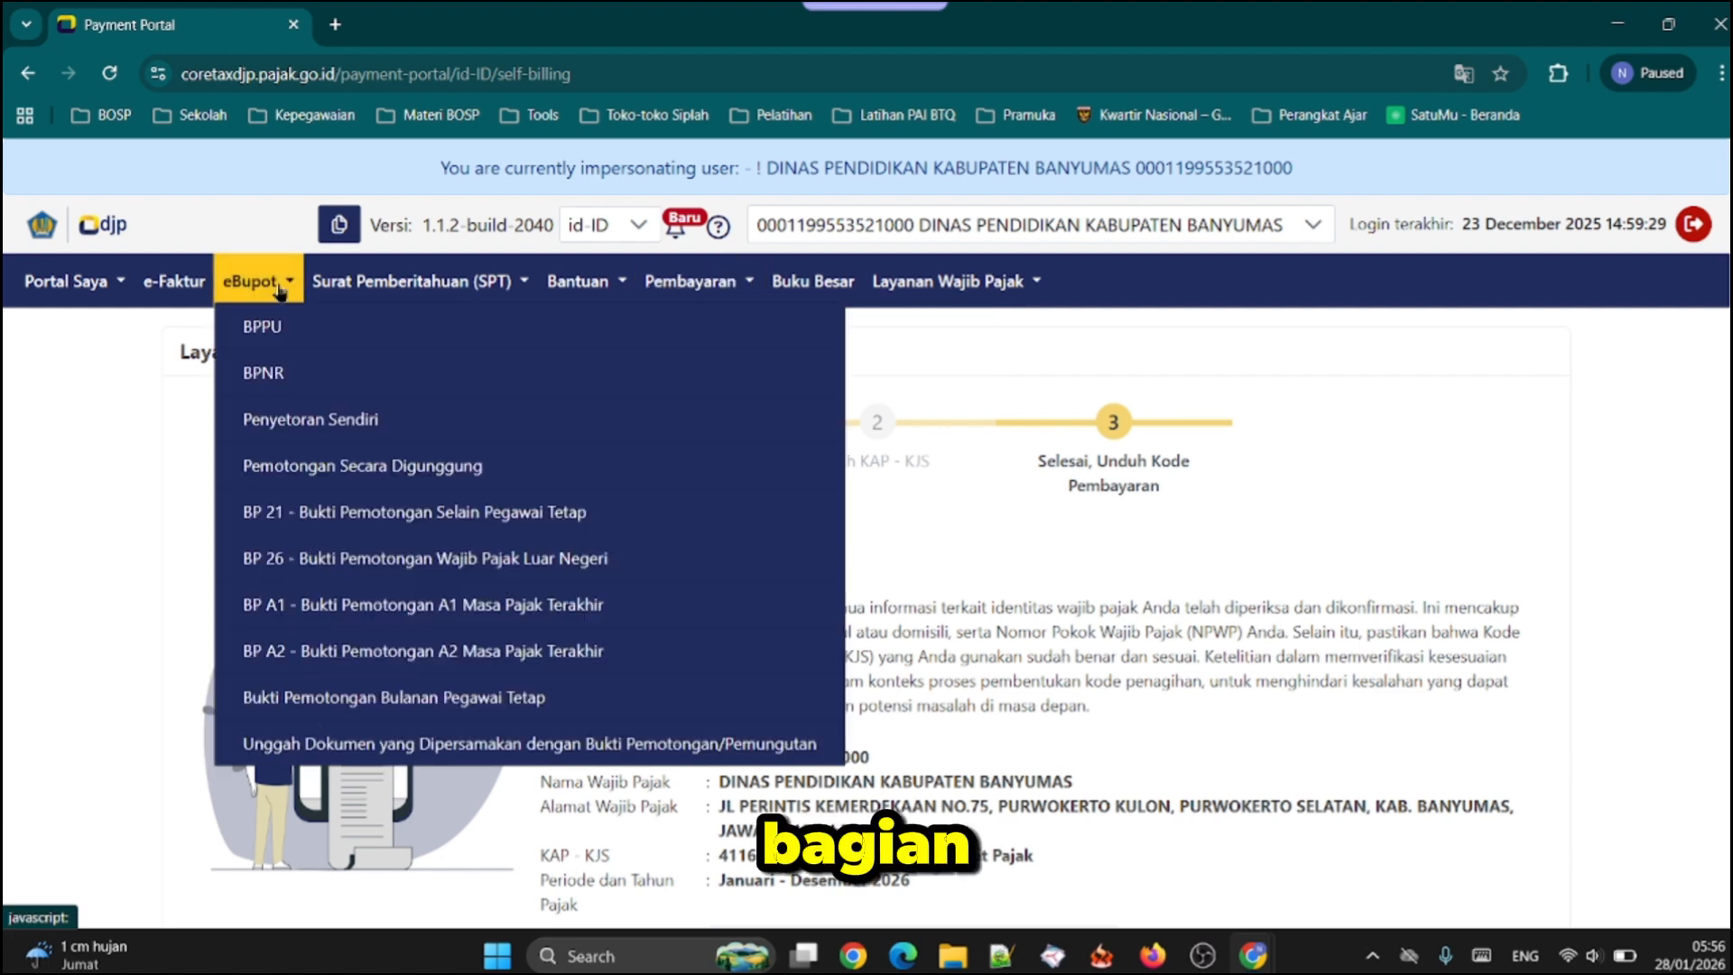
left_click(287, 334)
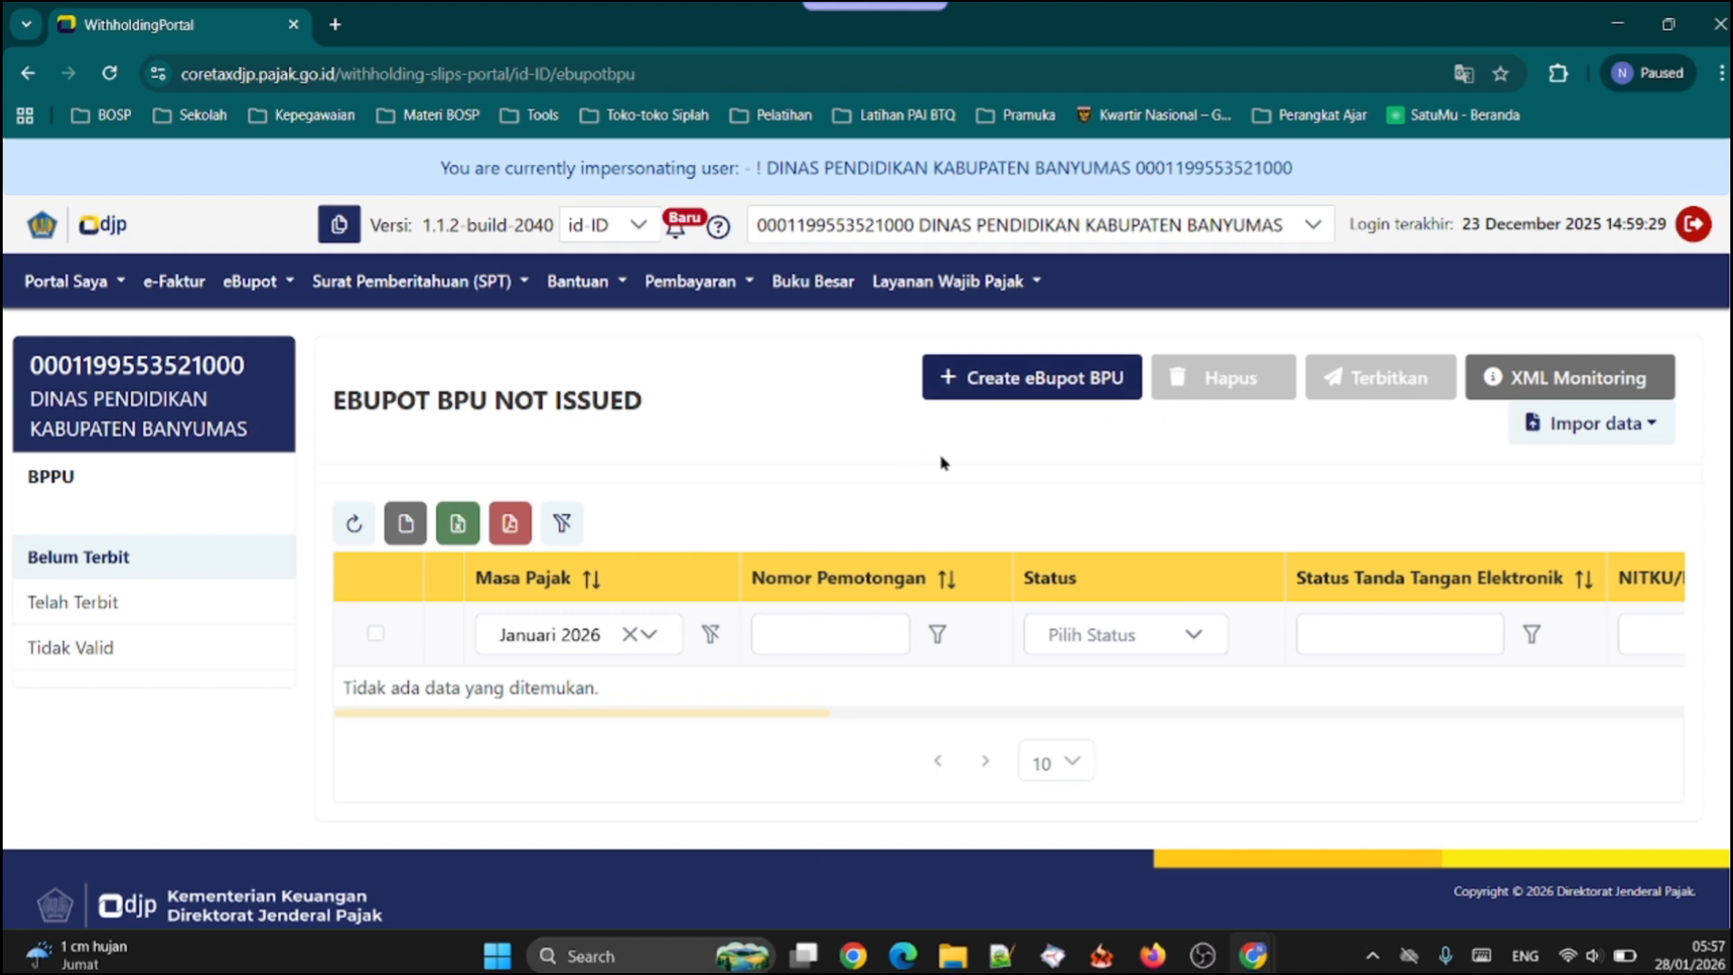
left_click(585, 635)
left_click(542, 417)
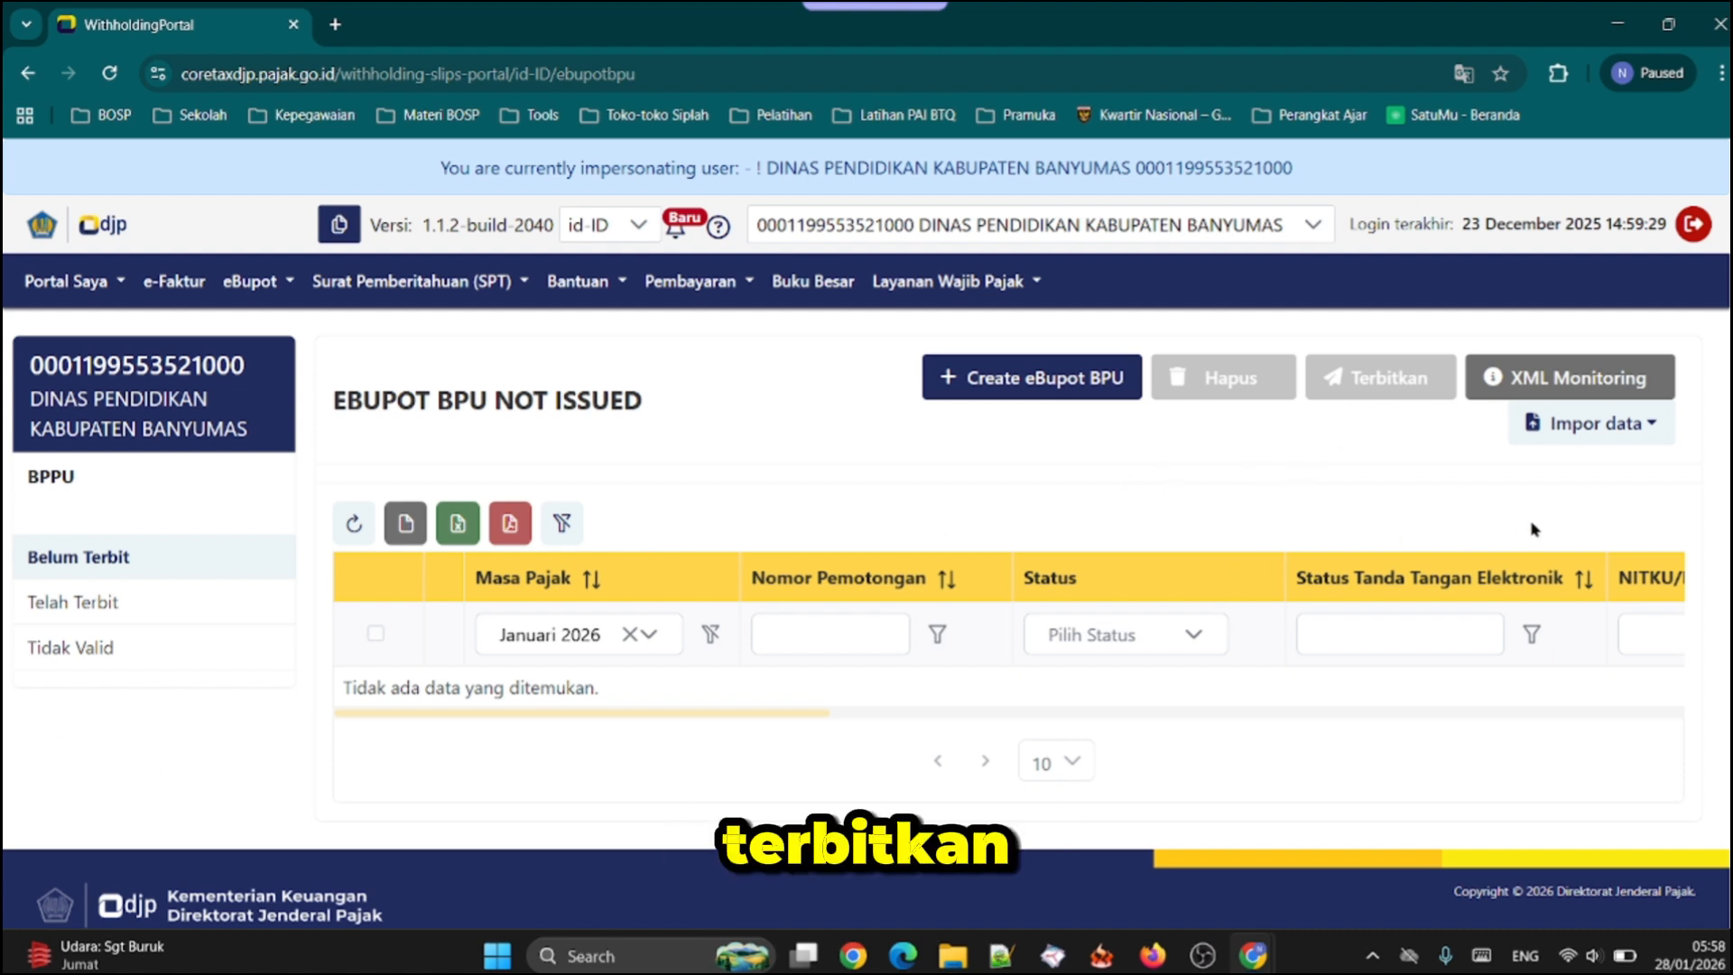
Show the issued (Telah Terbit) BPU slips and filter them by Masa Pajak Januari 2026
left_click(62, 607)
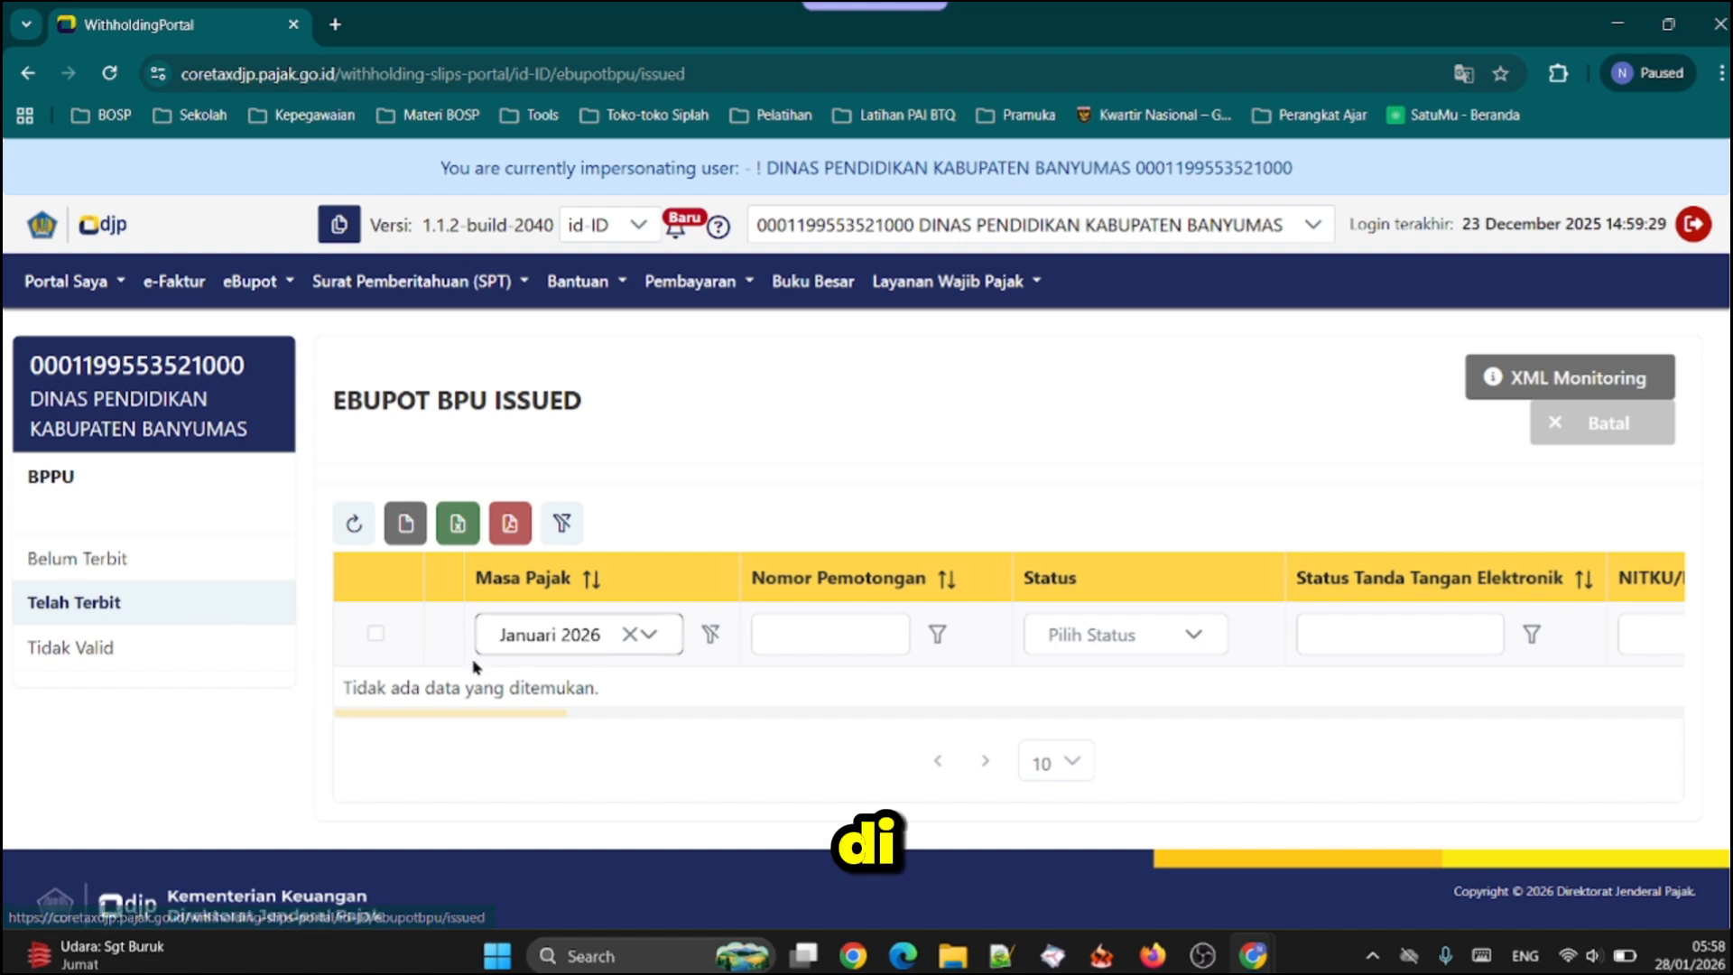
left_click(598, 637)
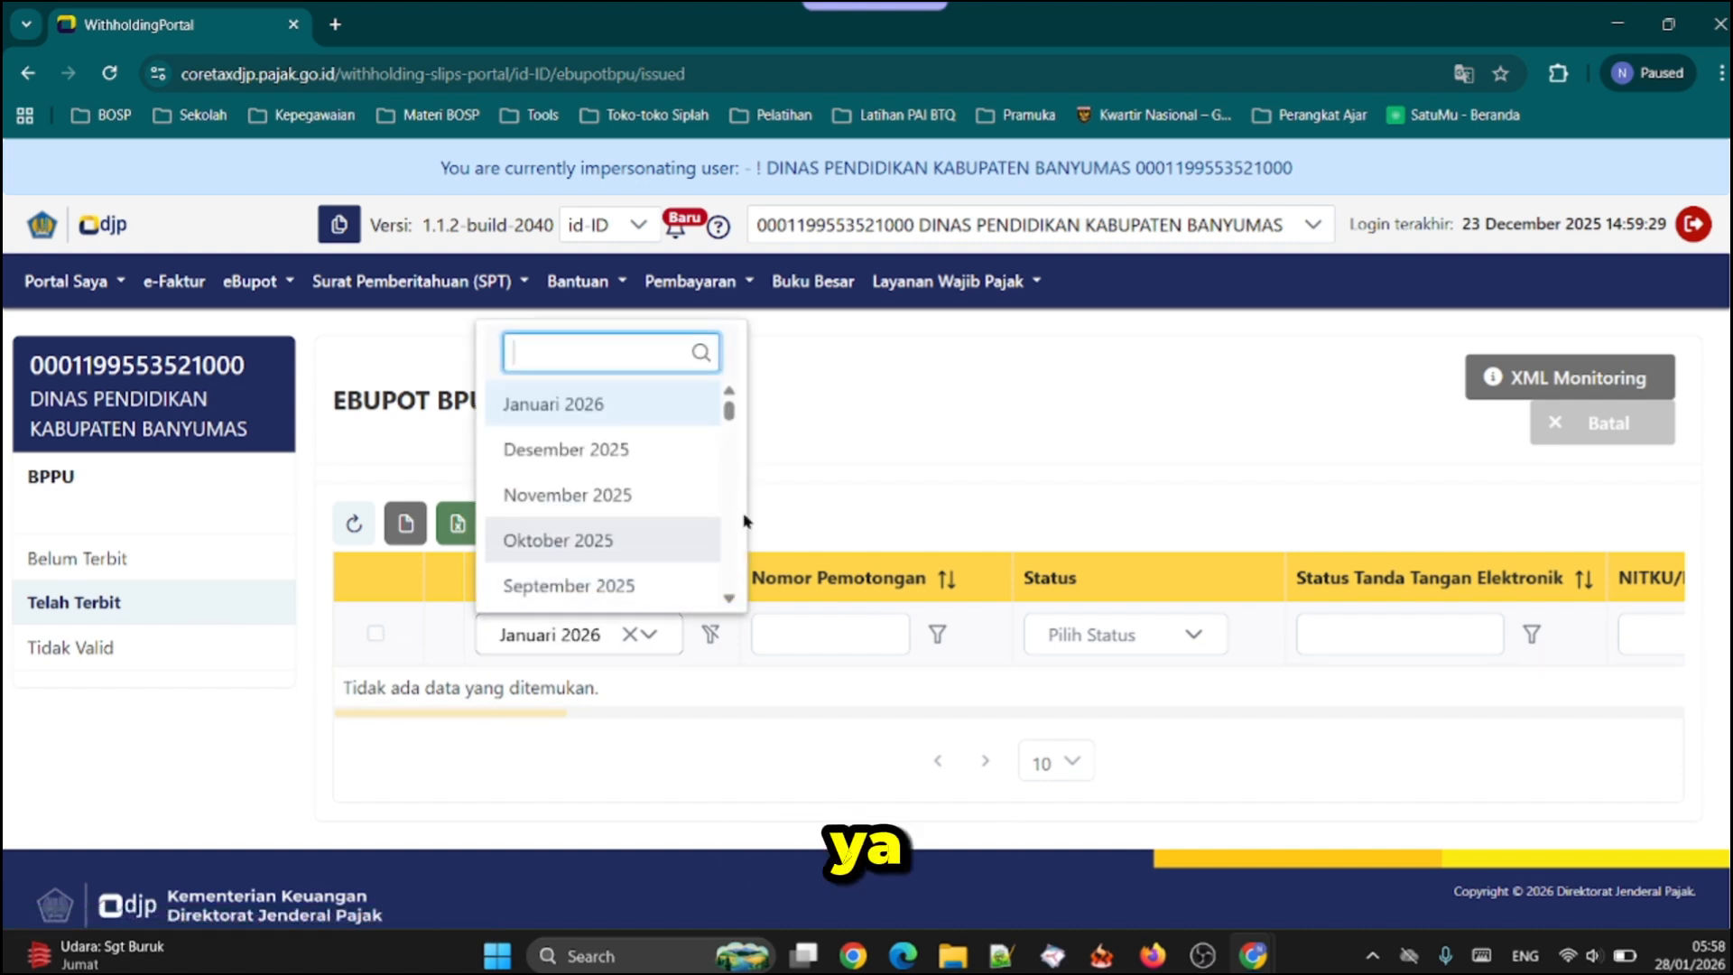
left_click(623, 421)
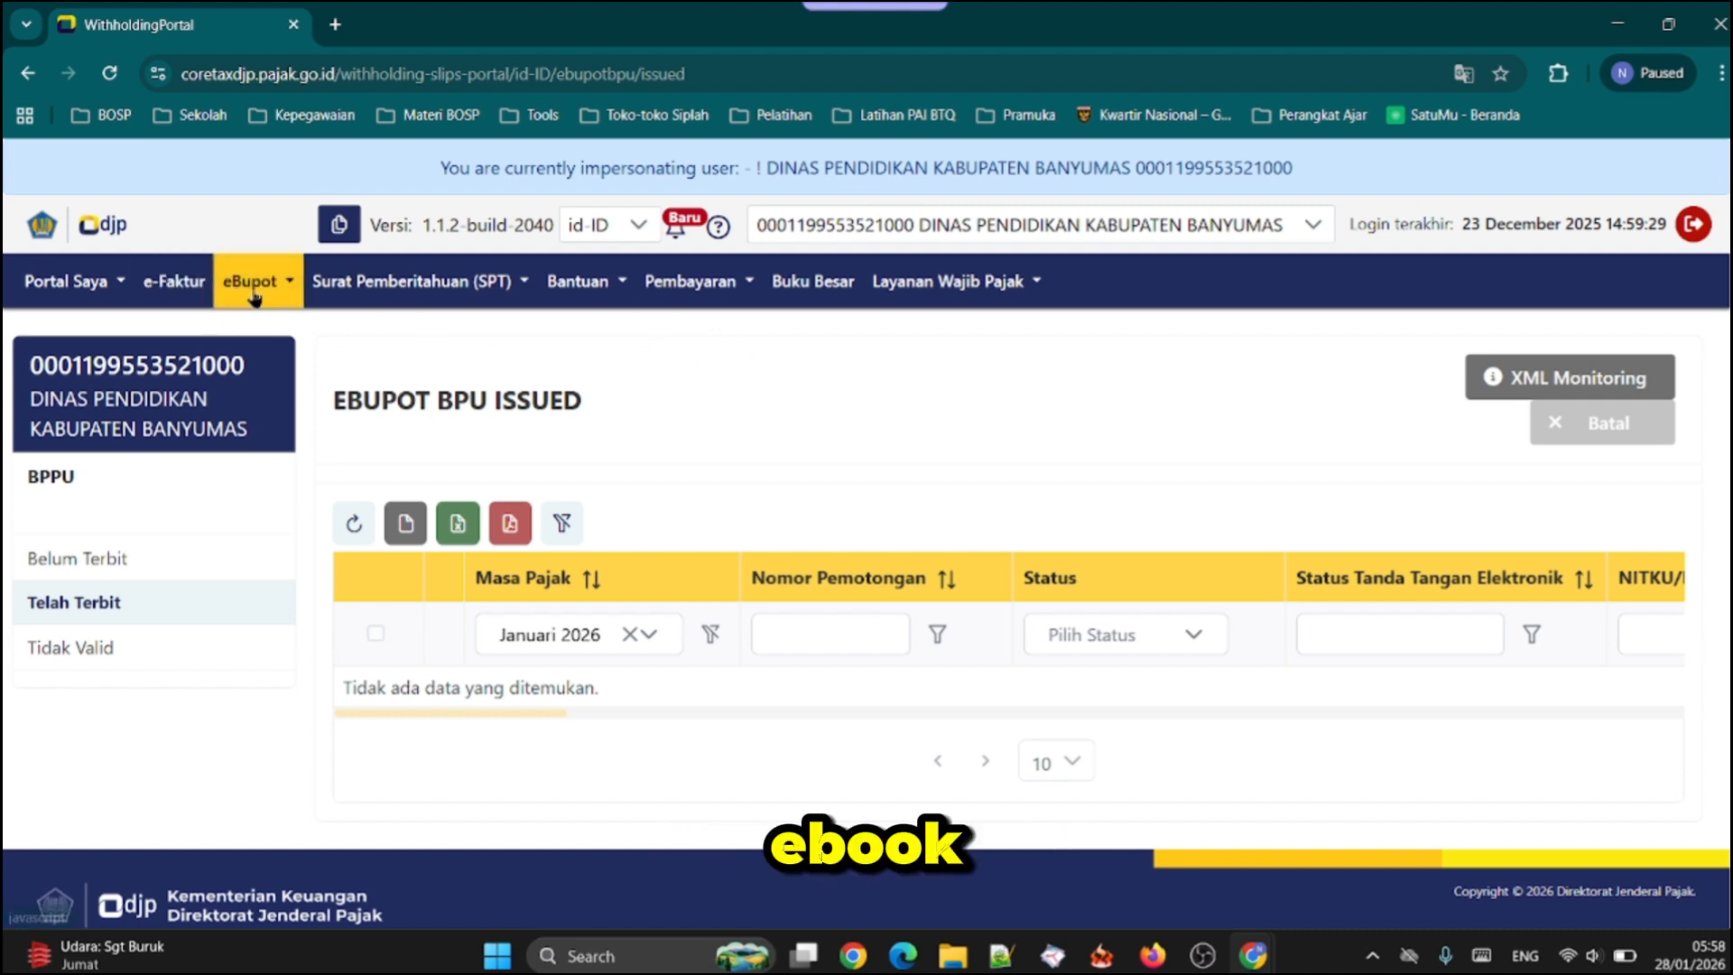
Start a new Layanan Mandiri Kode Billing and continue past the taxpayer identity verification
left_click(706, 303)
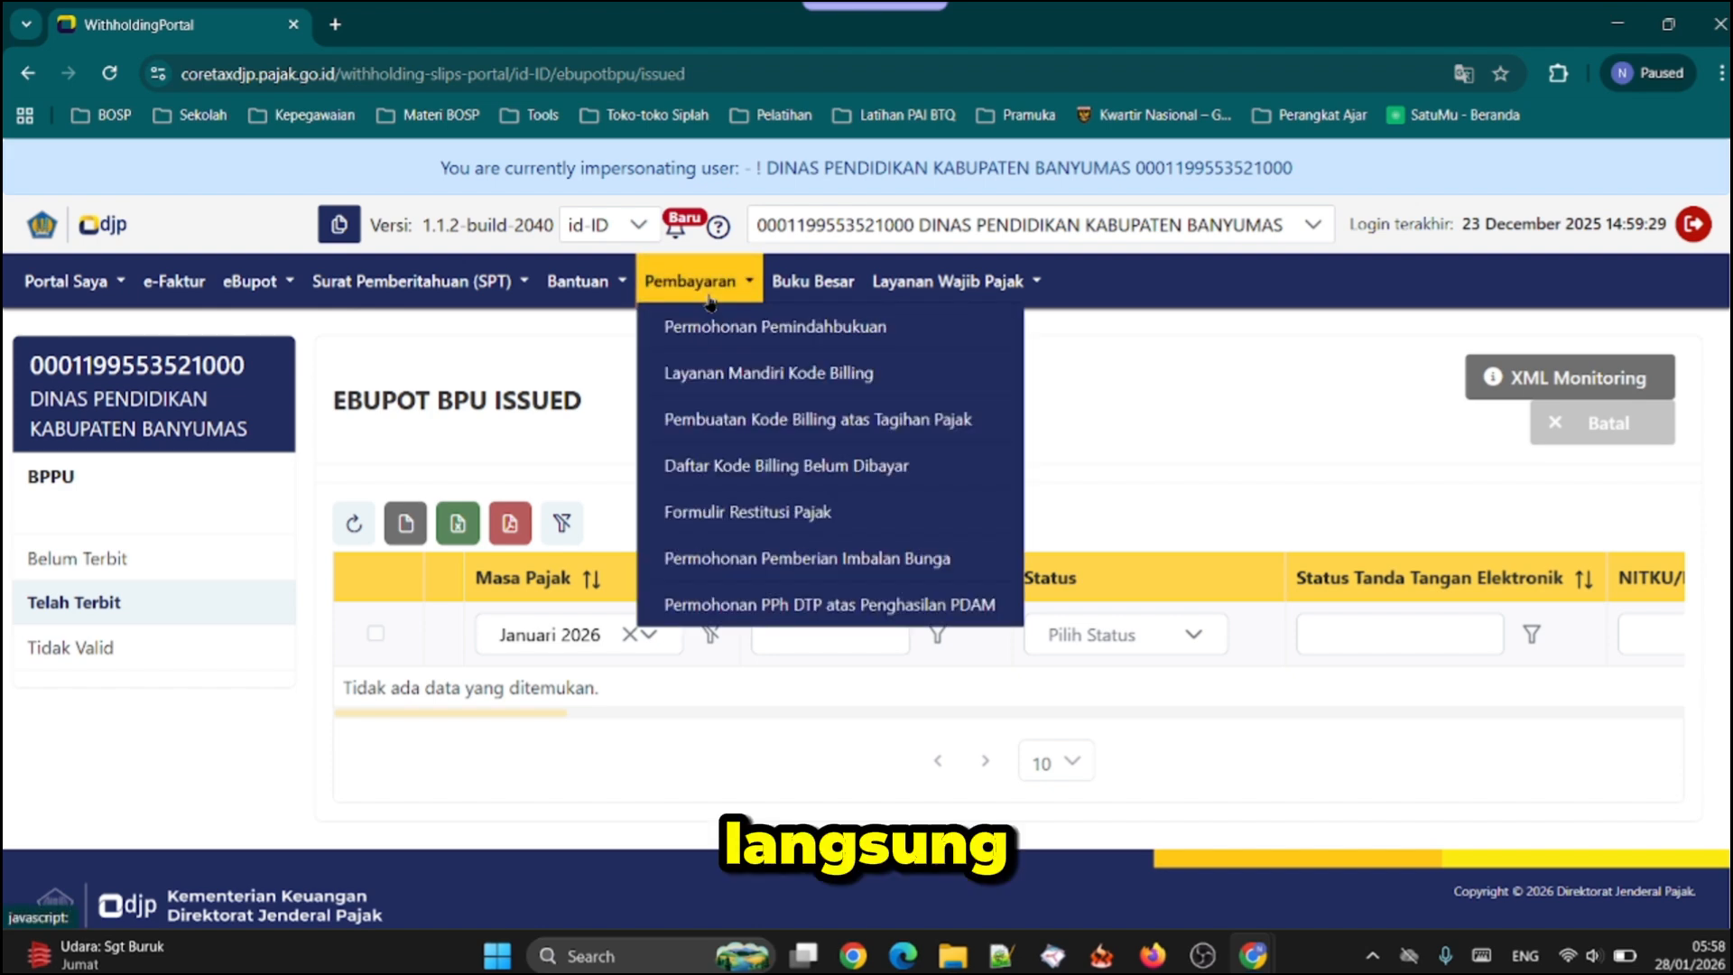
left_click(763, 375)
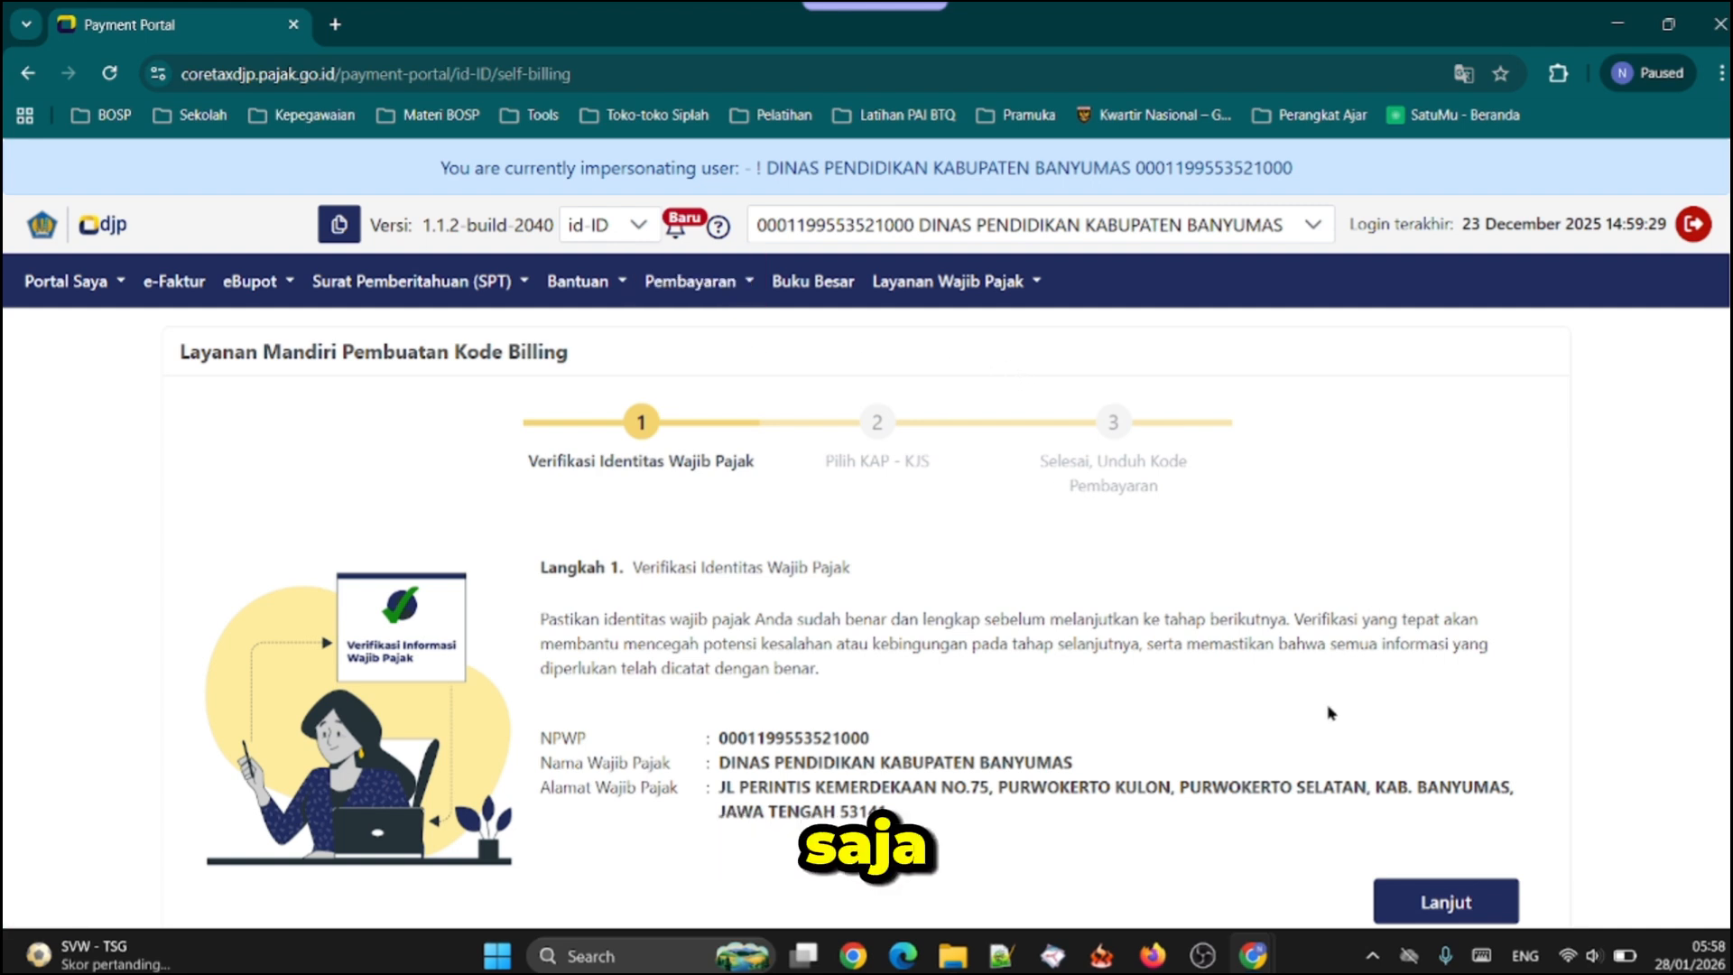
left_click(691, 281)
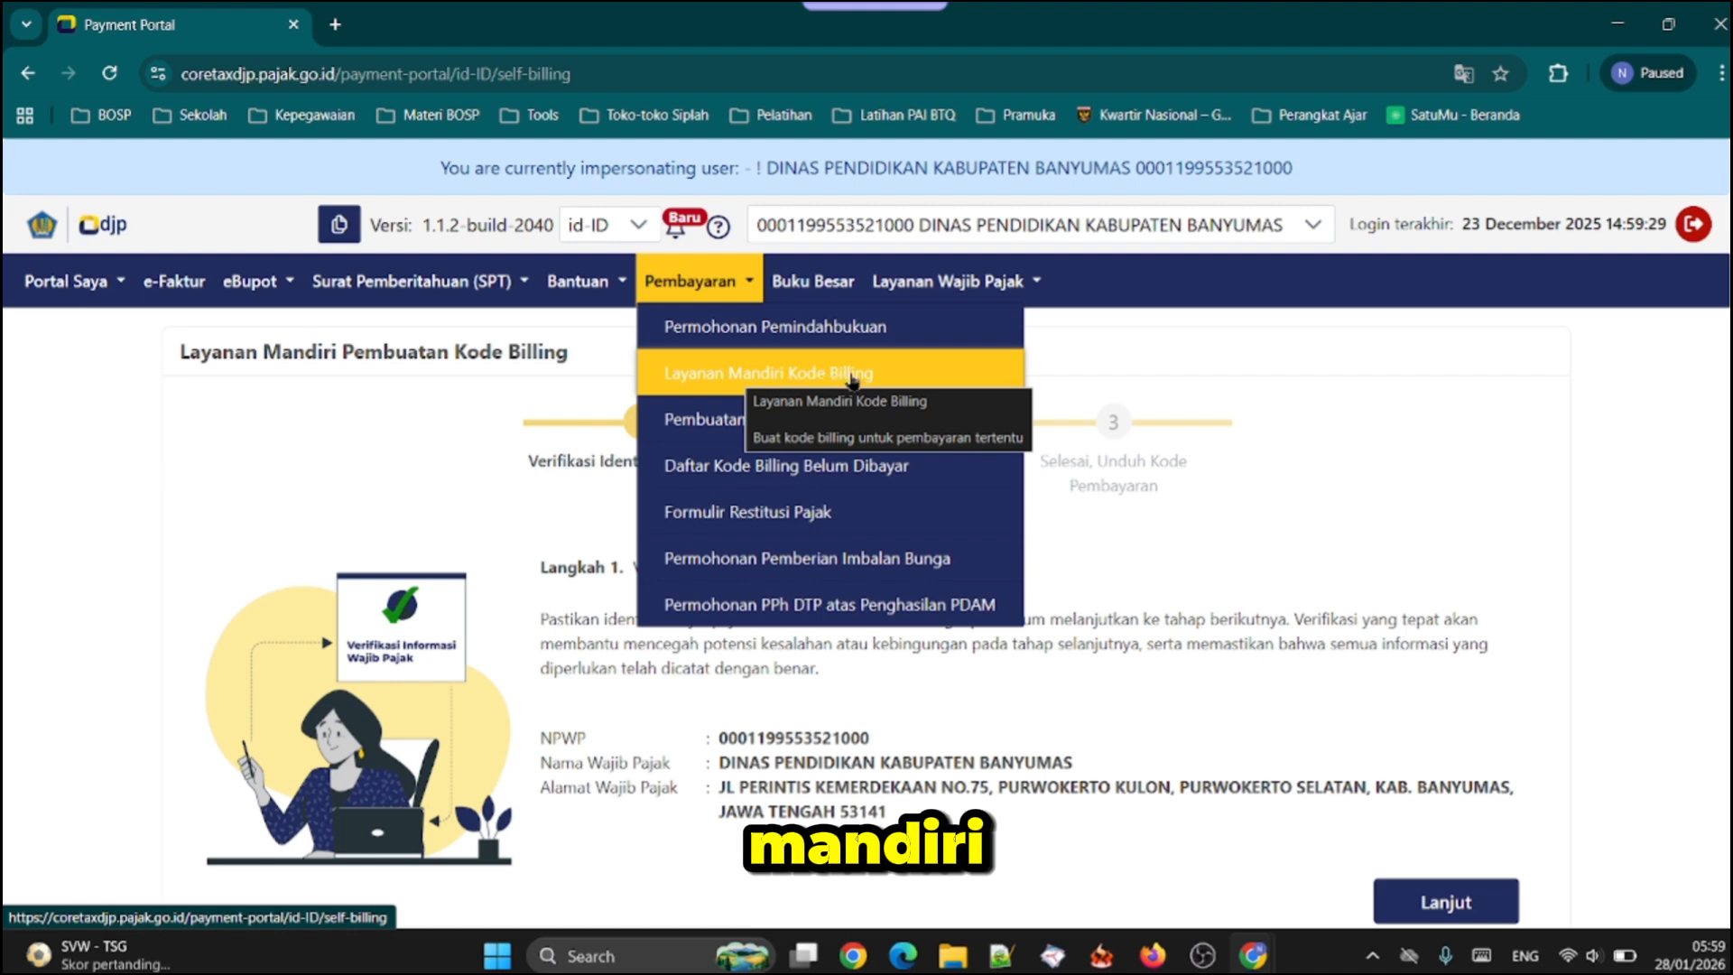
scroll(1558, 683, "down", 2)
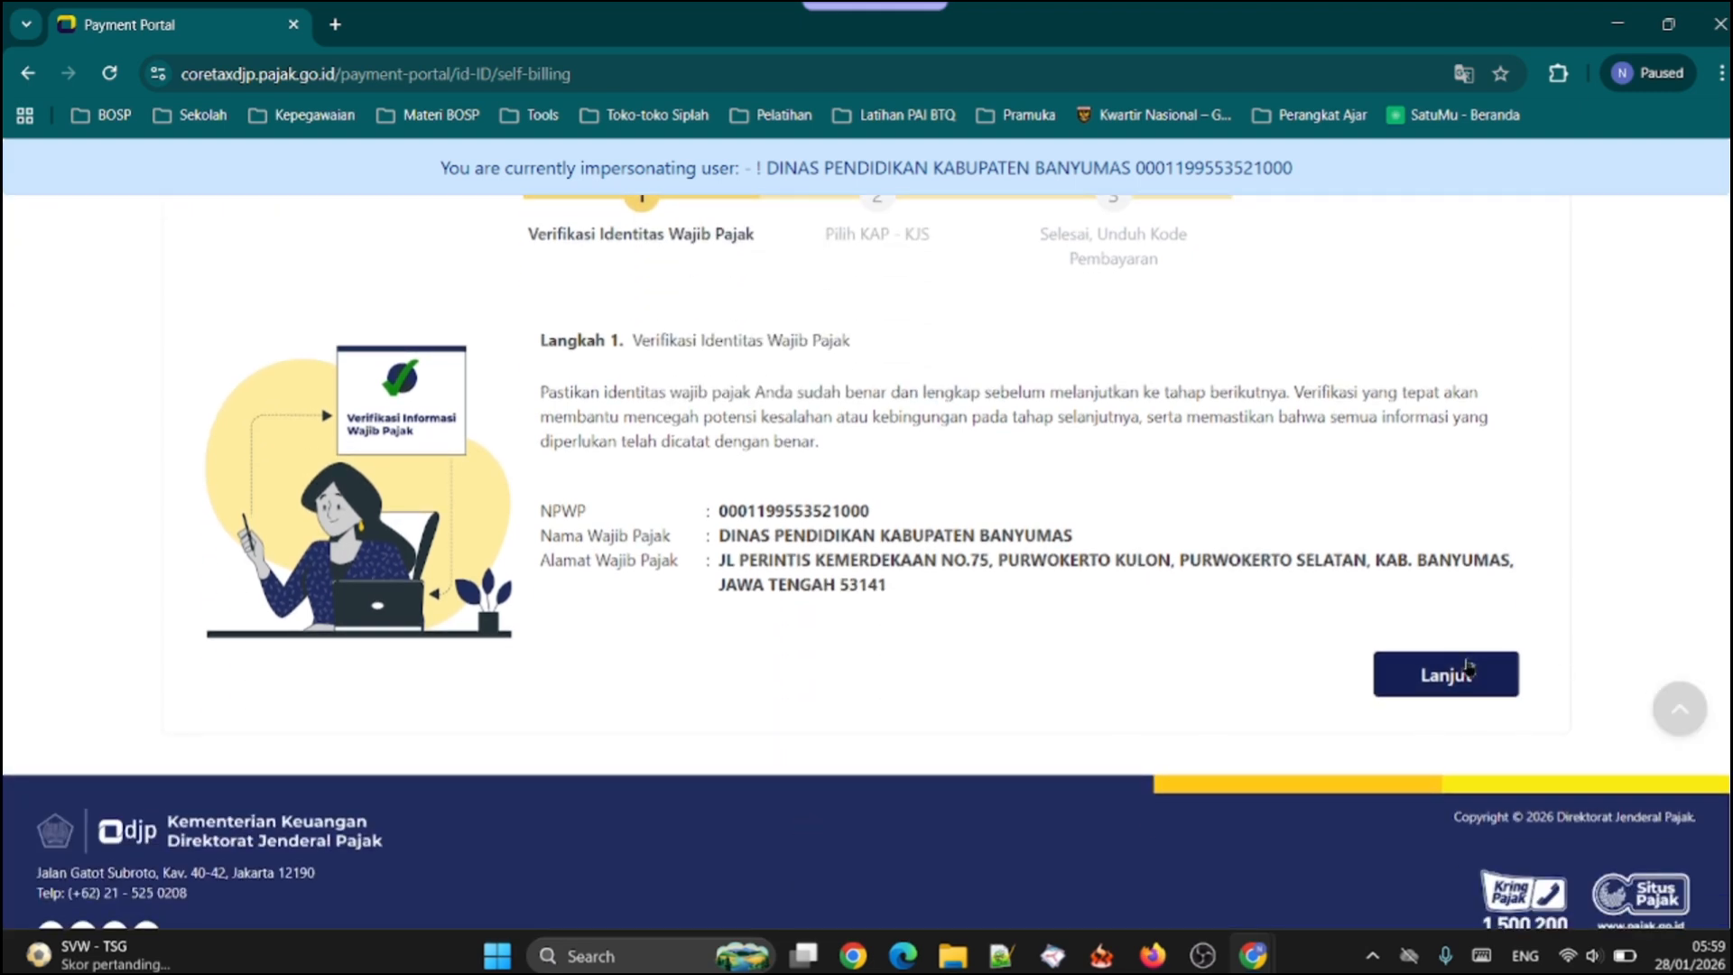
left_click(1459, 677)
Choose 411211-108 PPN Dalam Negeri - Pembayaran PPN tanggung jawab secara renteng as the KAP - KJS
left_click(1042, 544)
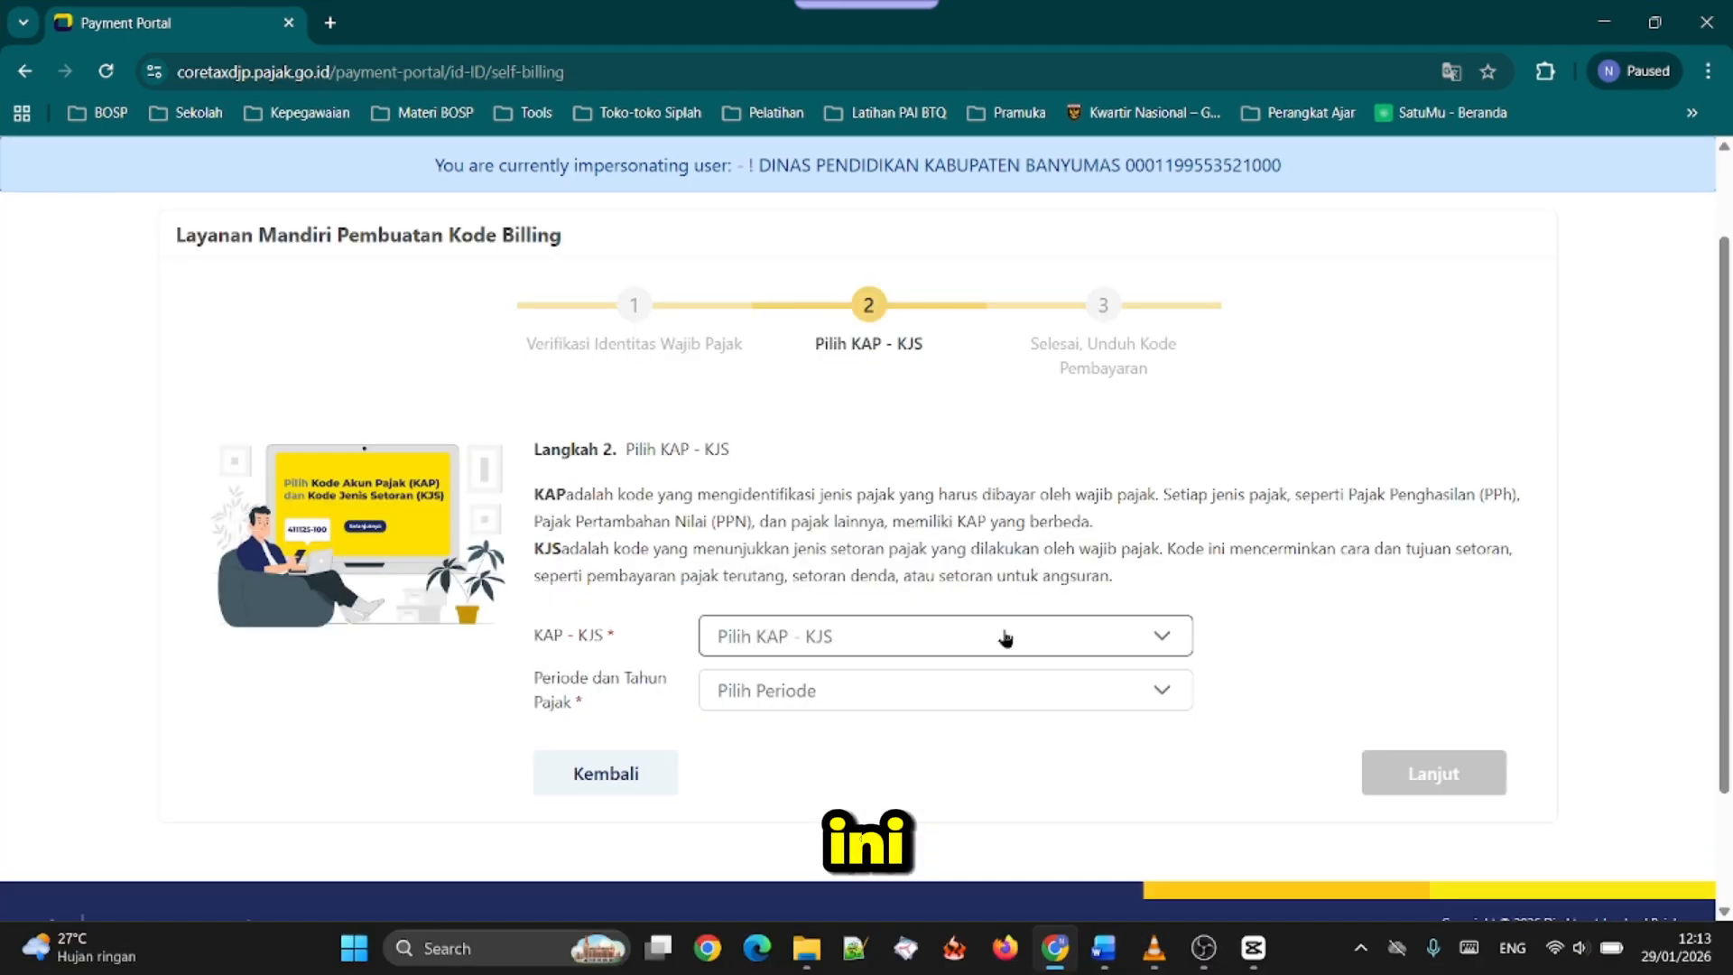
left_click(1001, 636)
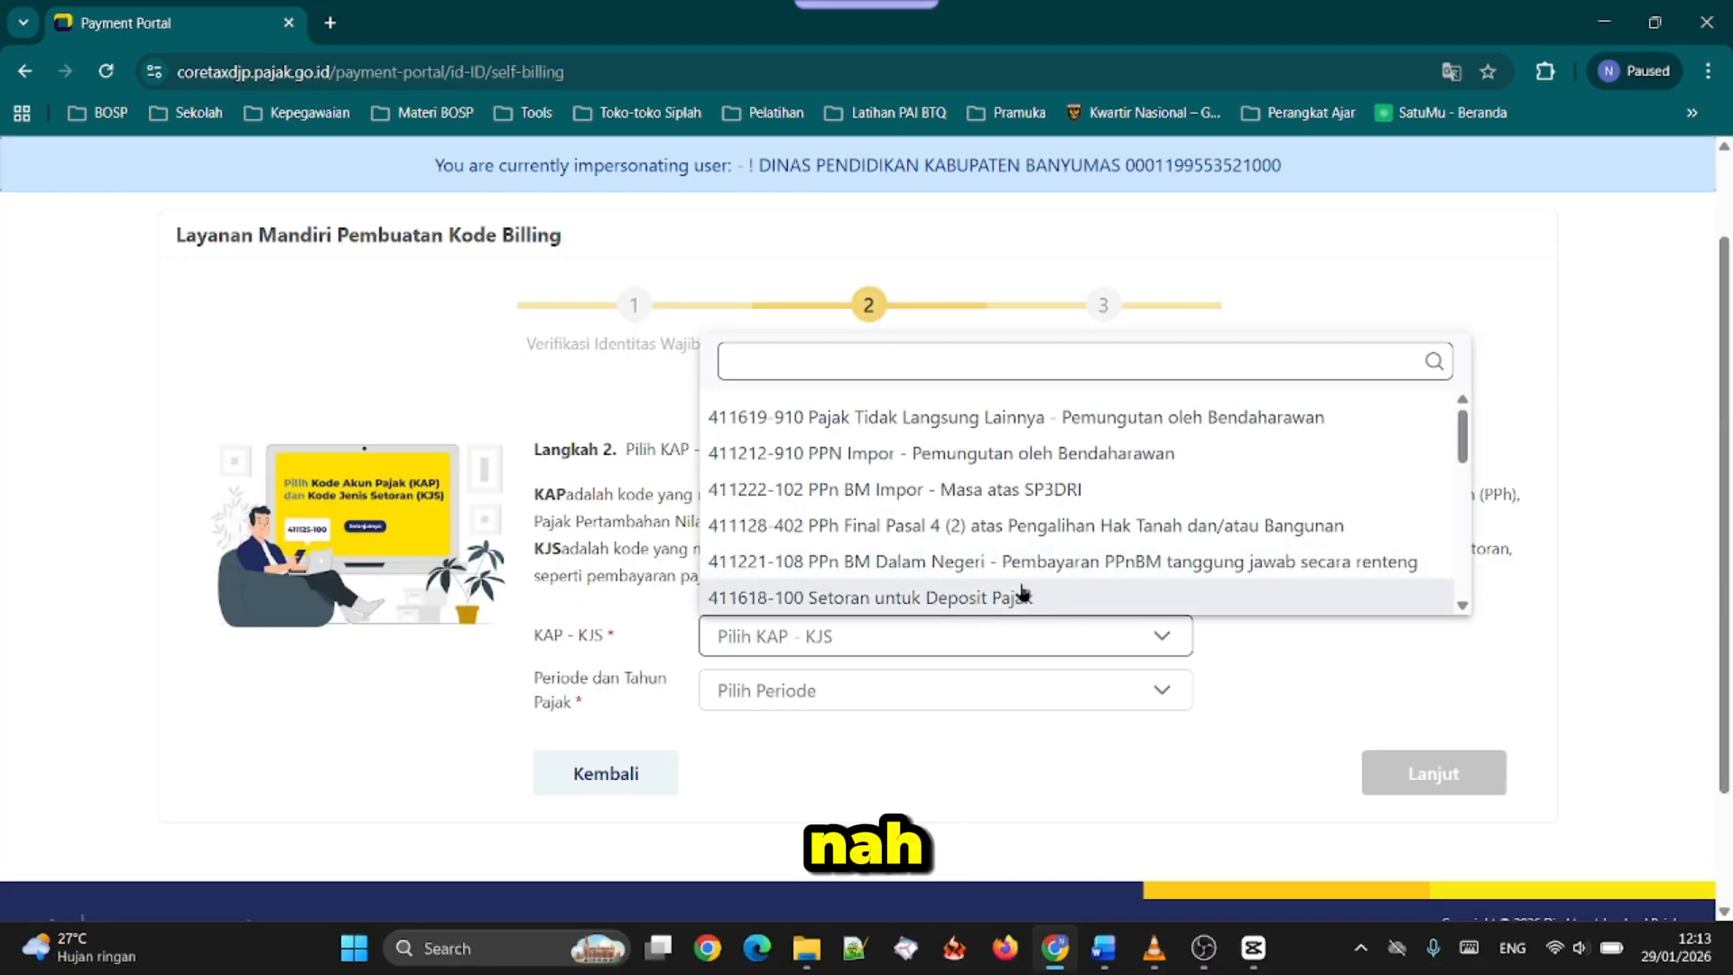
scroll(1016, 578, "down", 2)
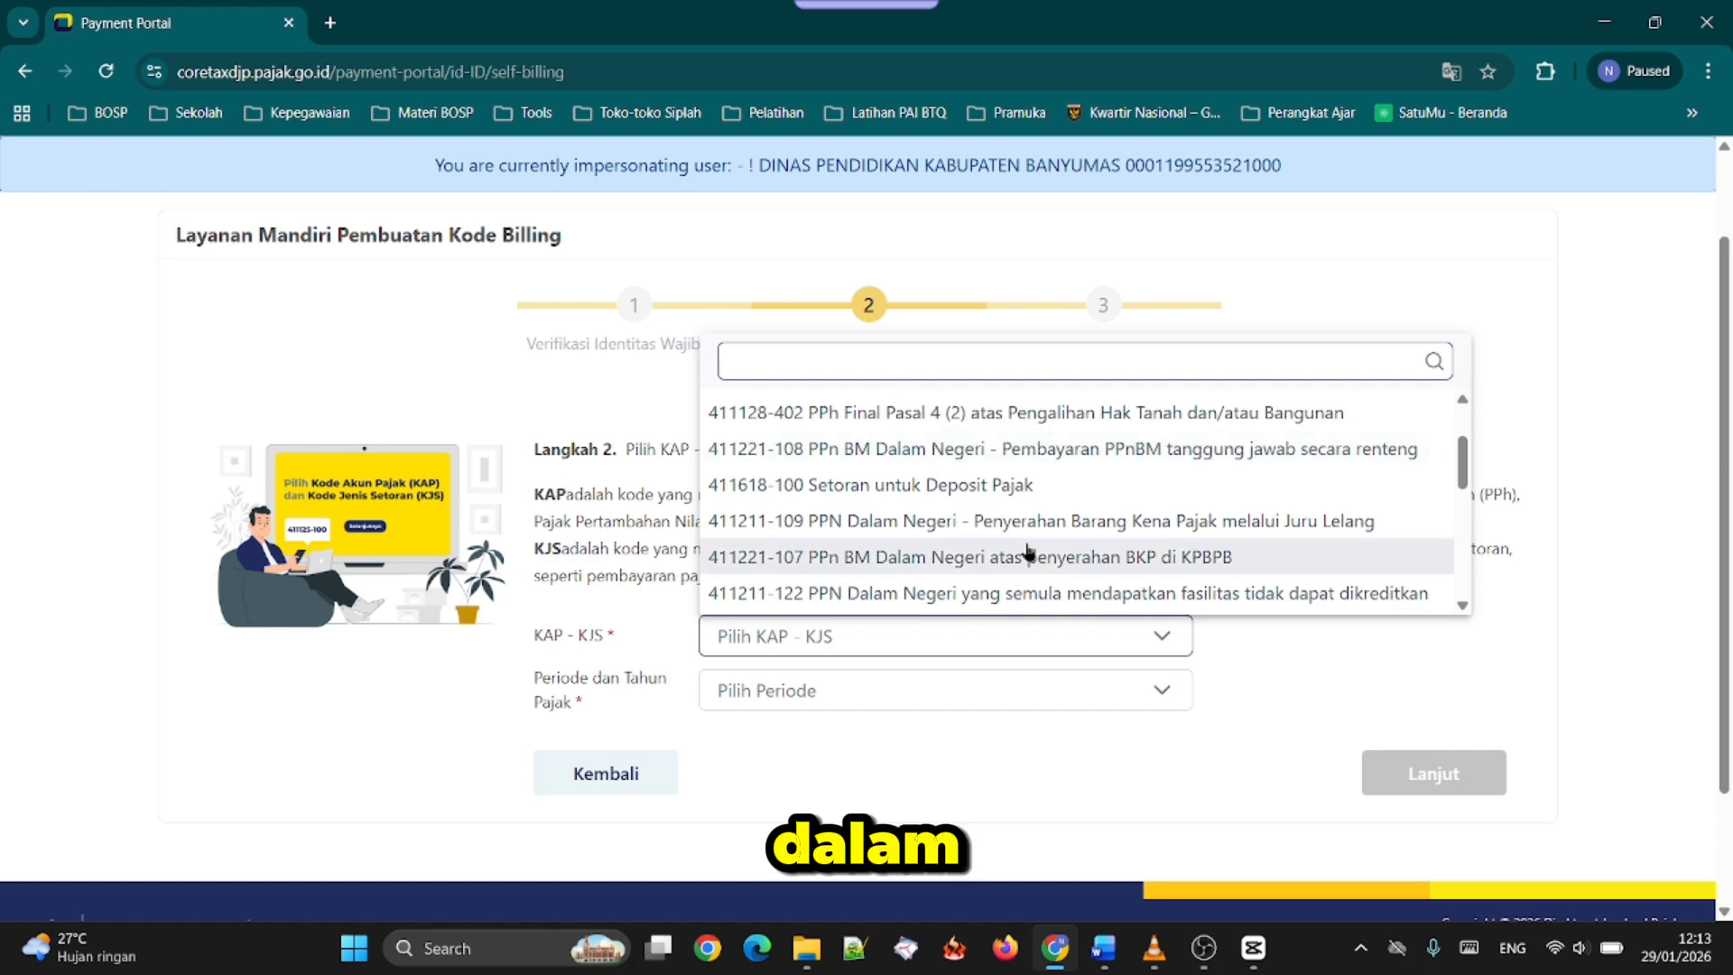
scroll(1029, 552, "down", 2)
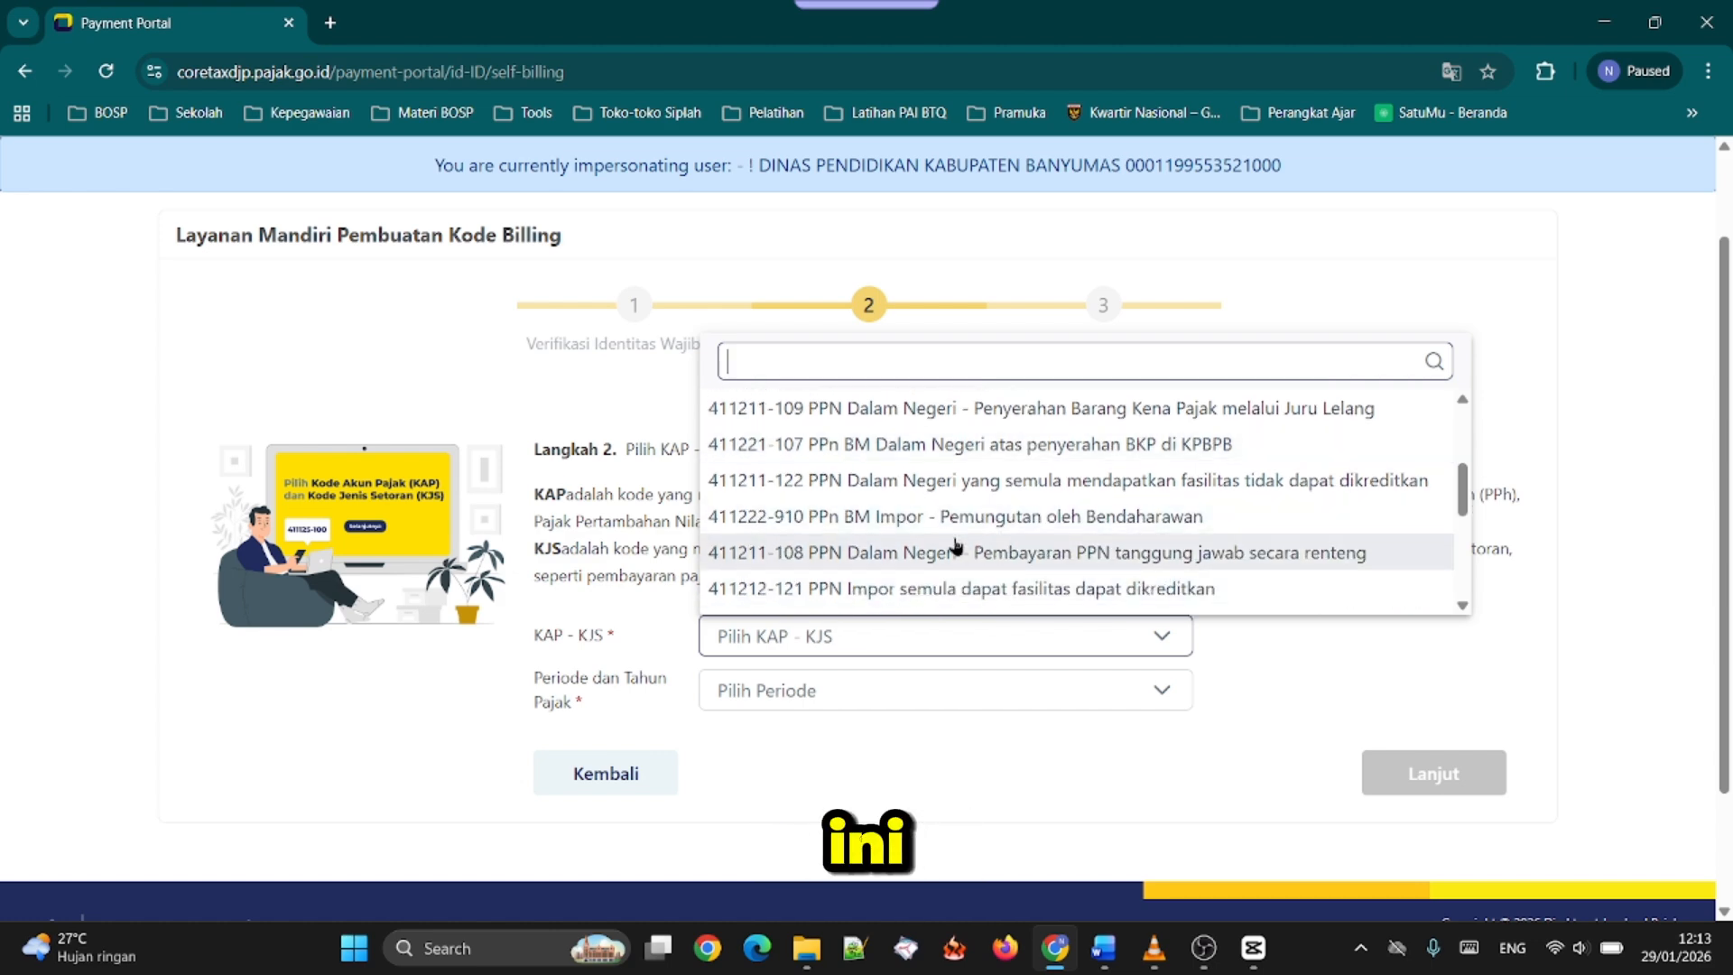
left_click(1013, 552)
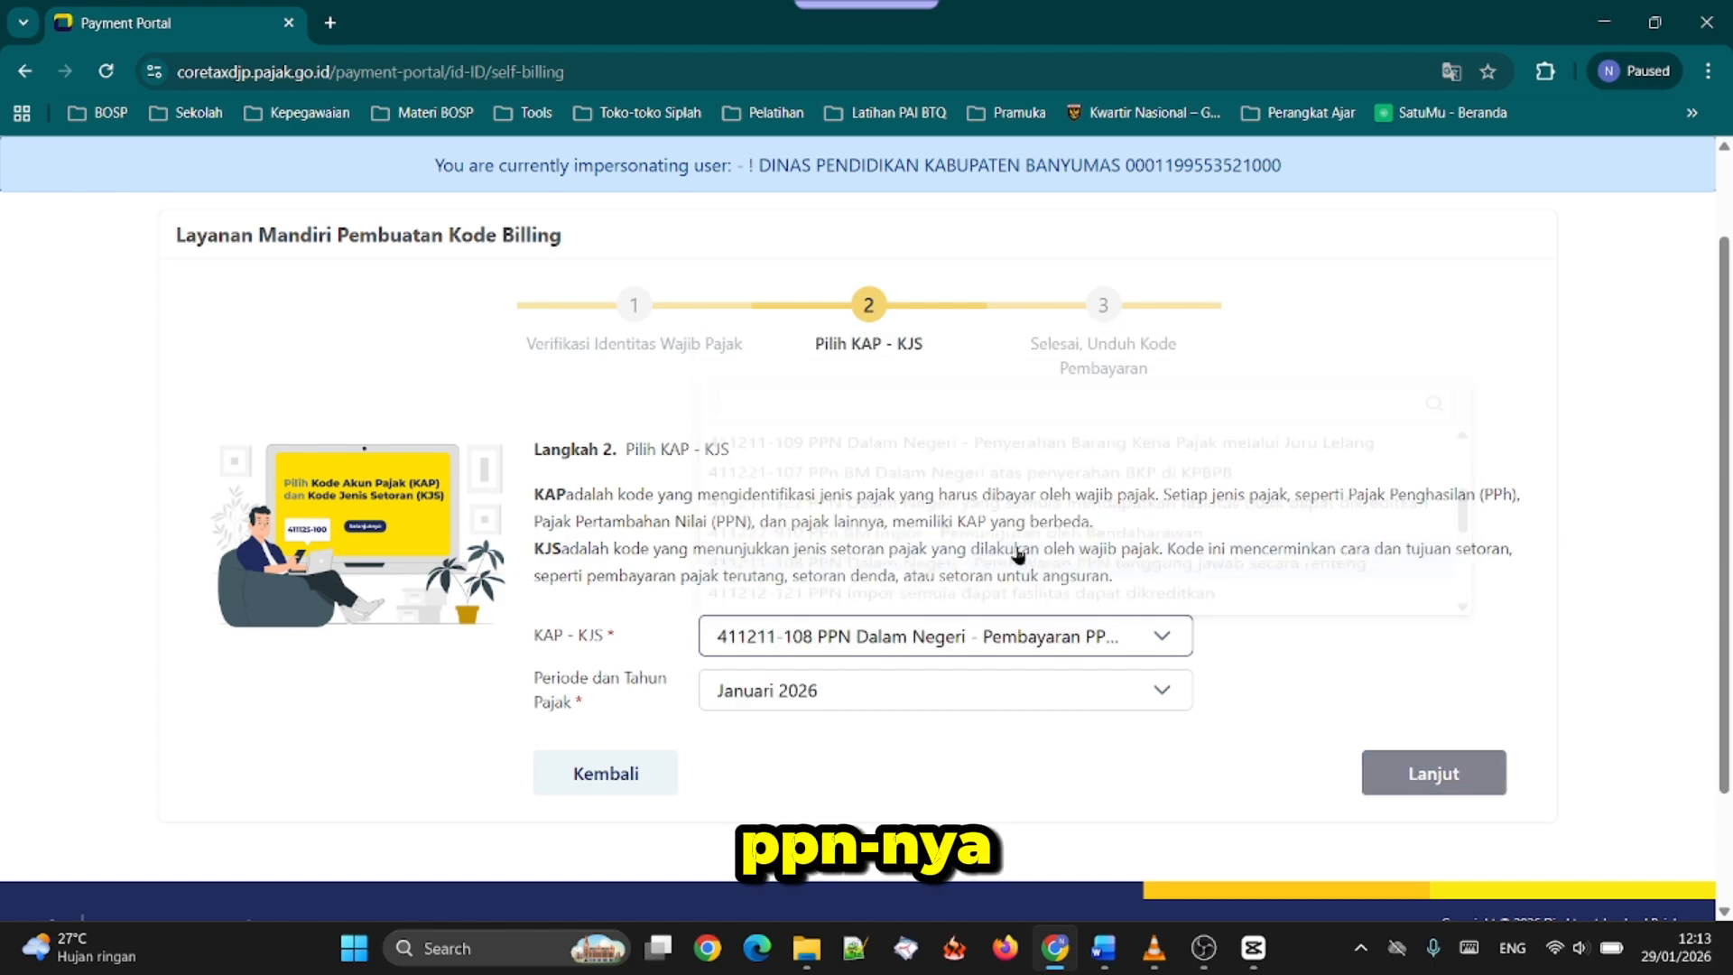
Select Januari 2026 as the Periode dan Tahun Pajak and continue to the Unduh Kode Billing stage
left_click(1029, 695)
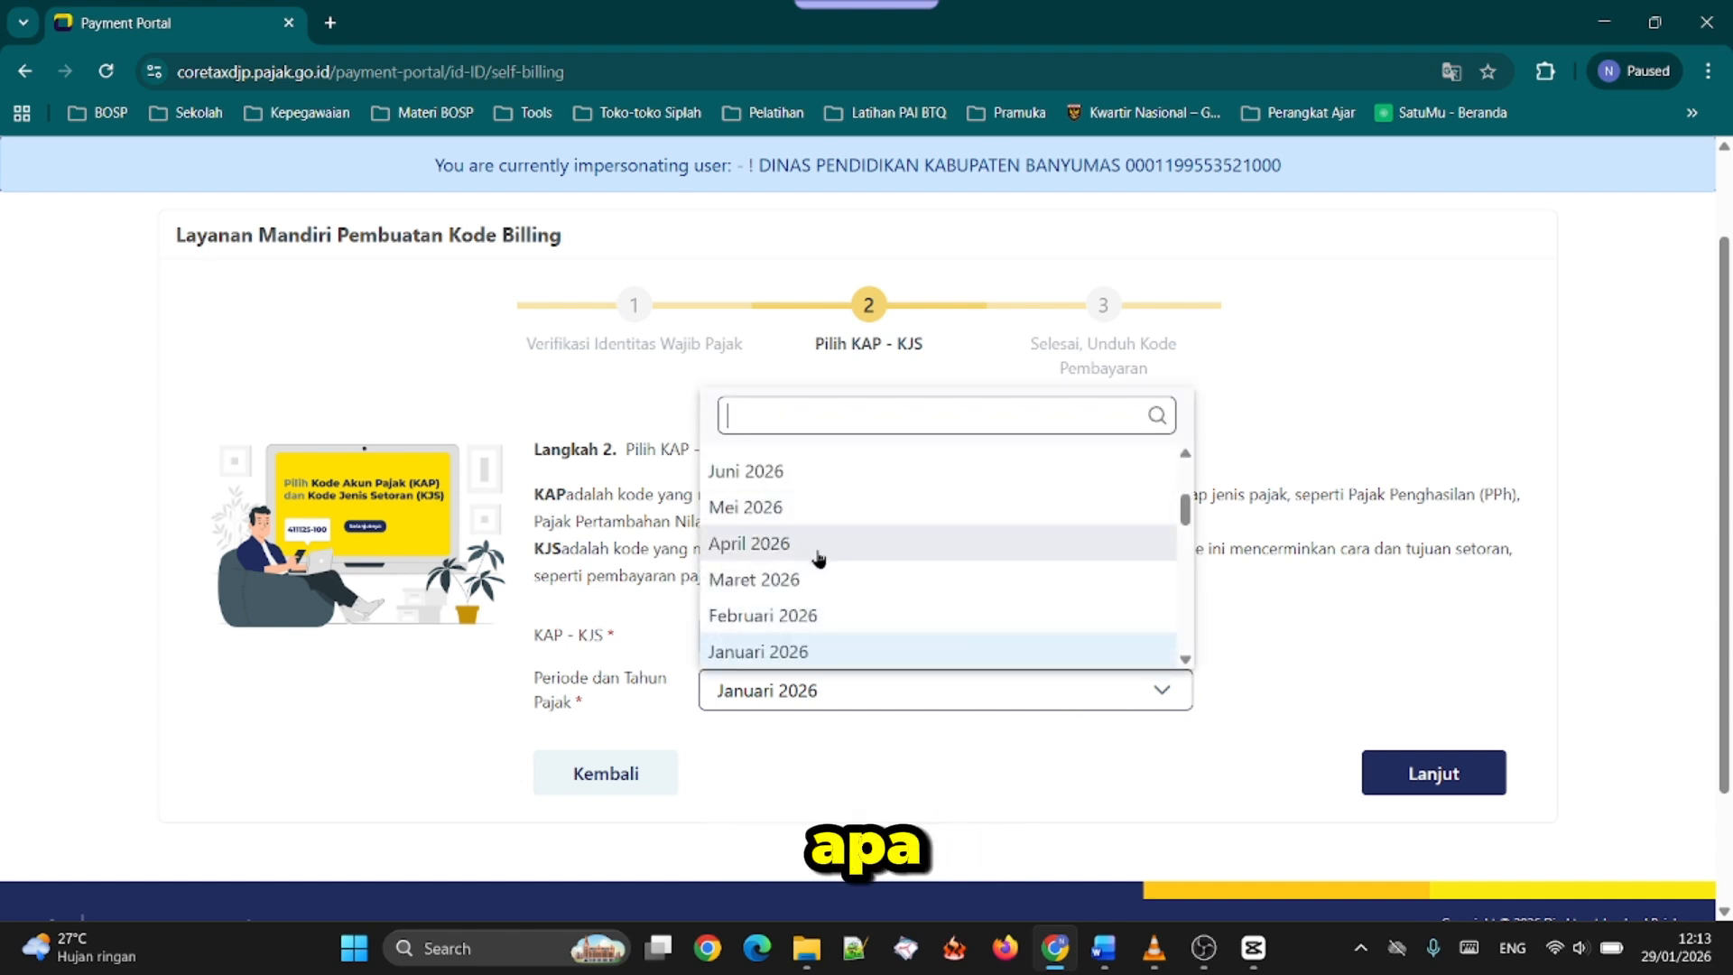
left_click(855, 652)
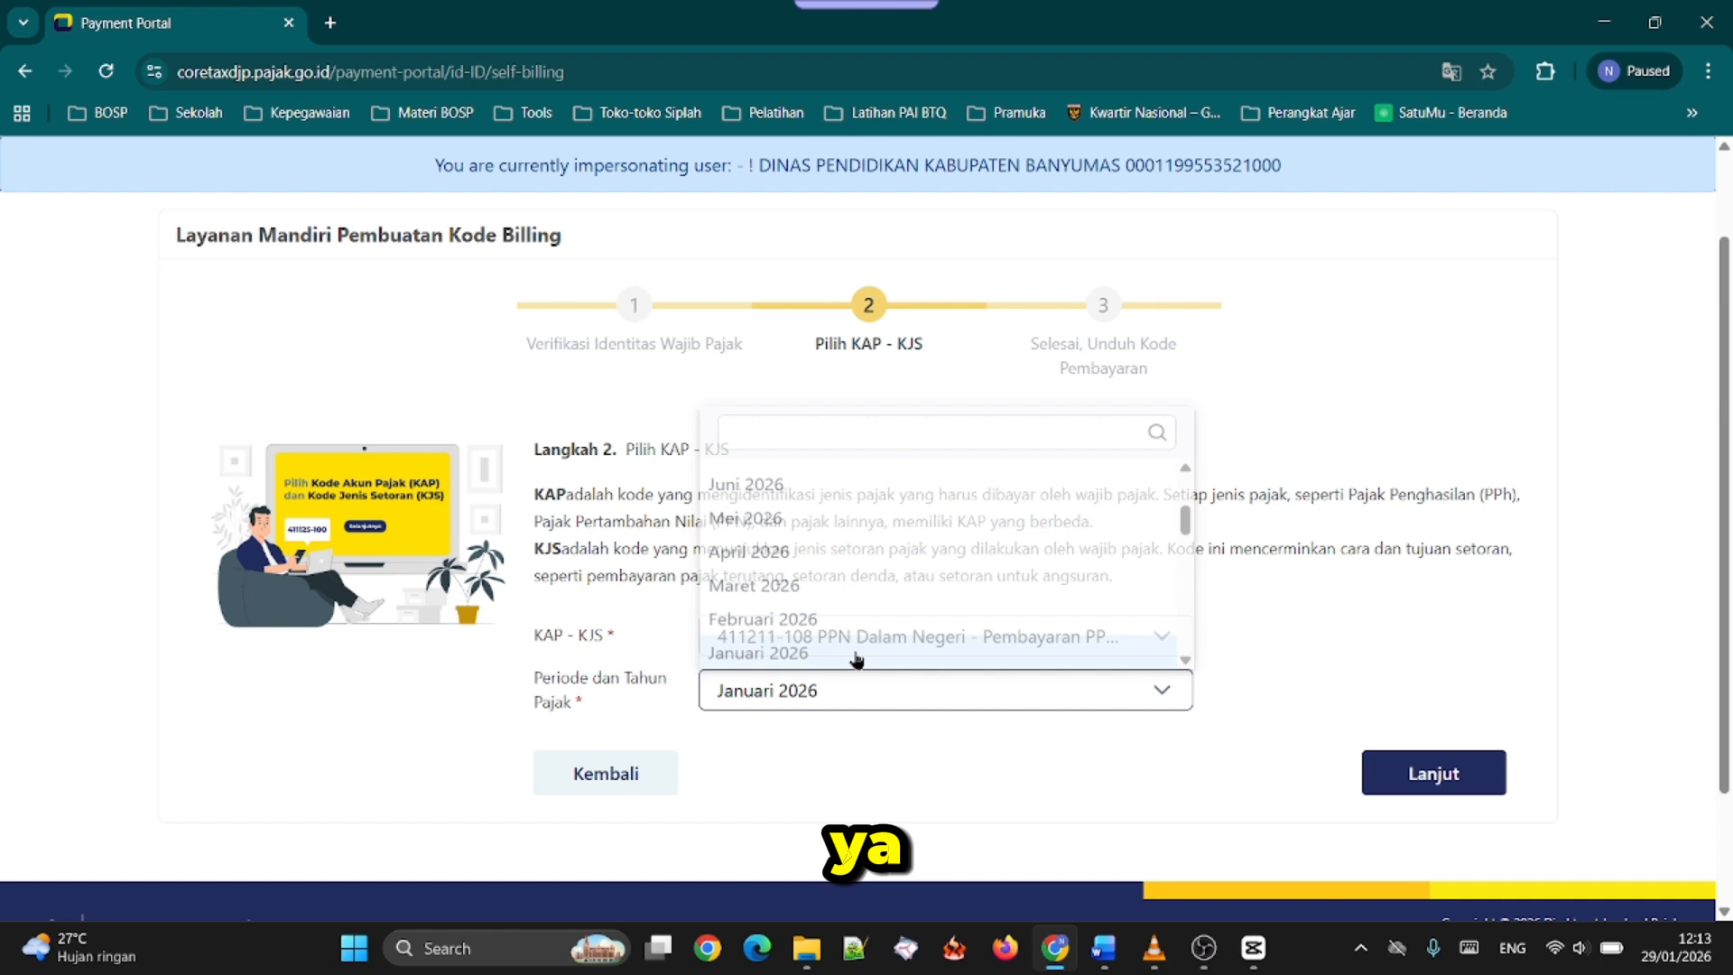
left_click(1365, 782)
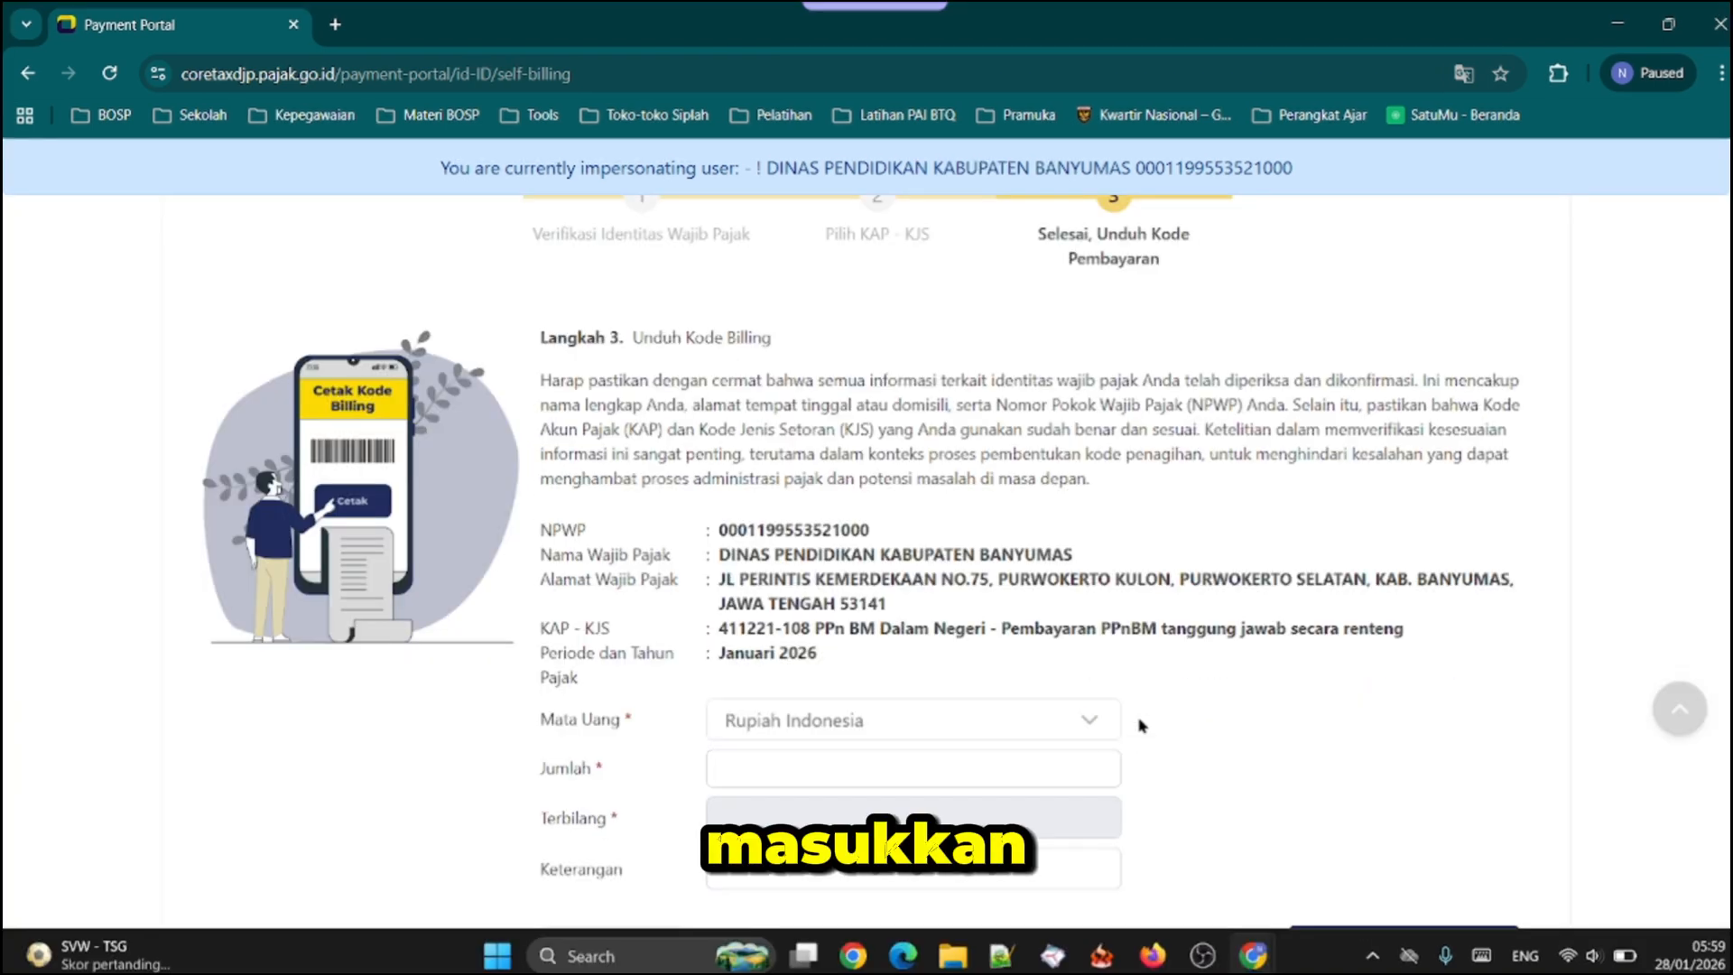
scroll(1140, 725, "down", 1)
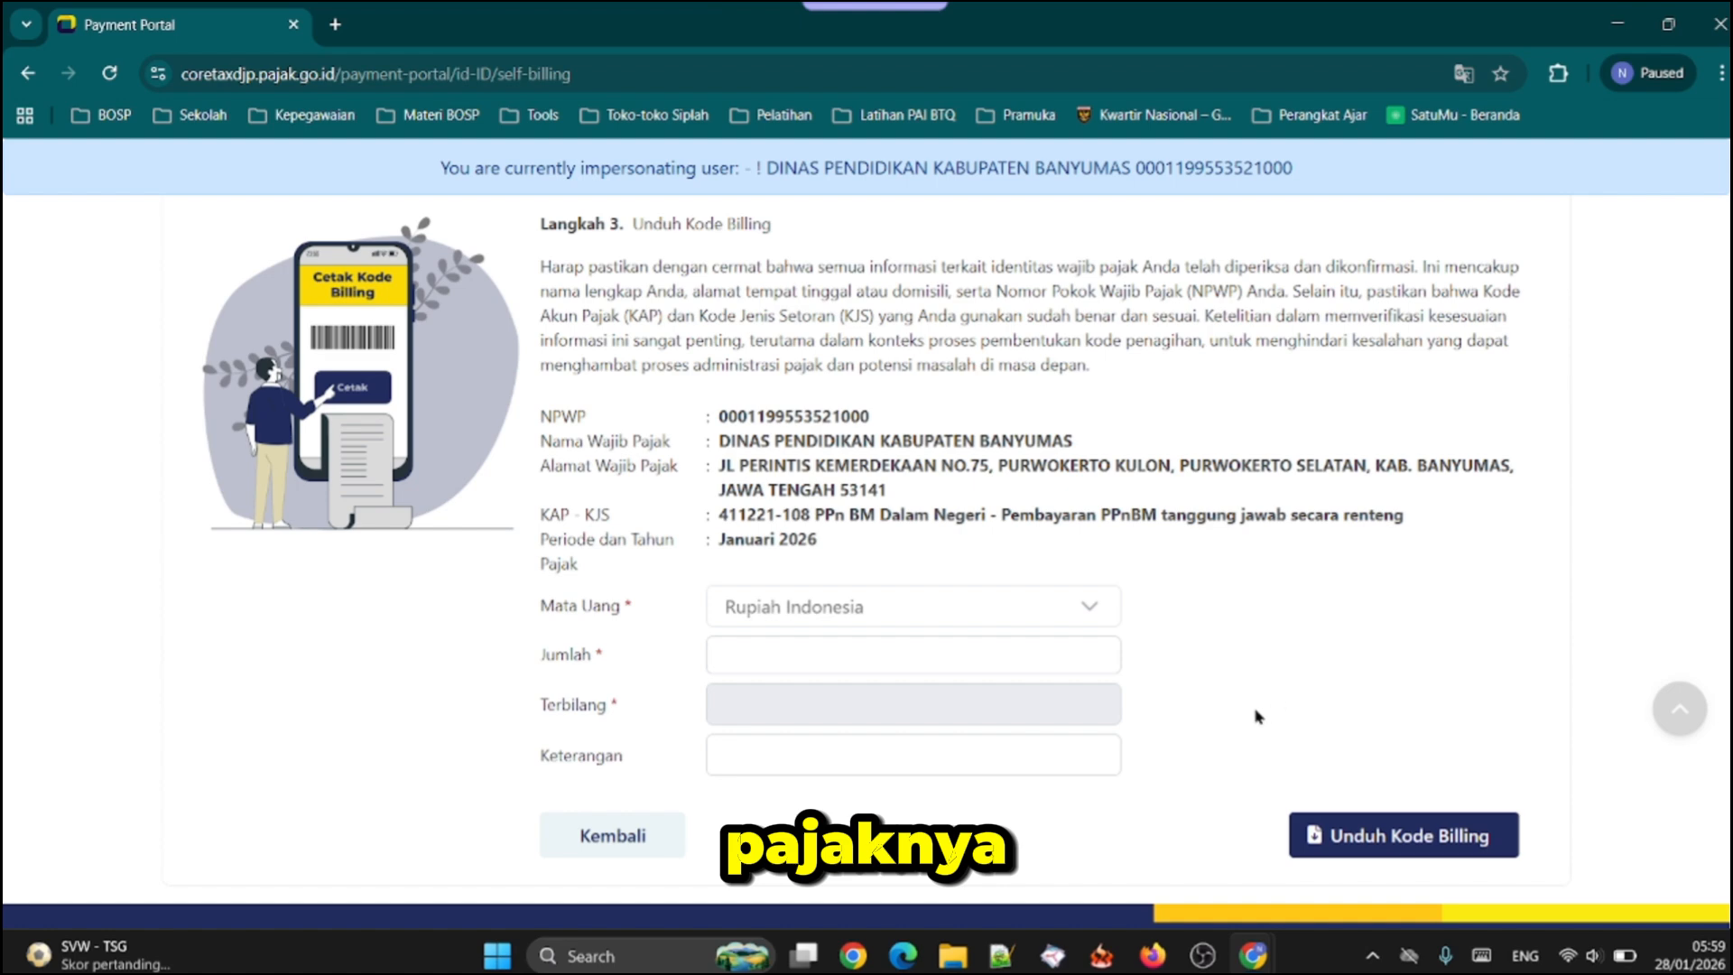
left_click(1029, 654)
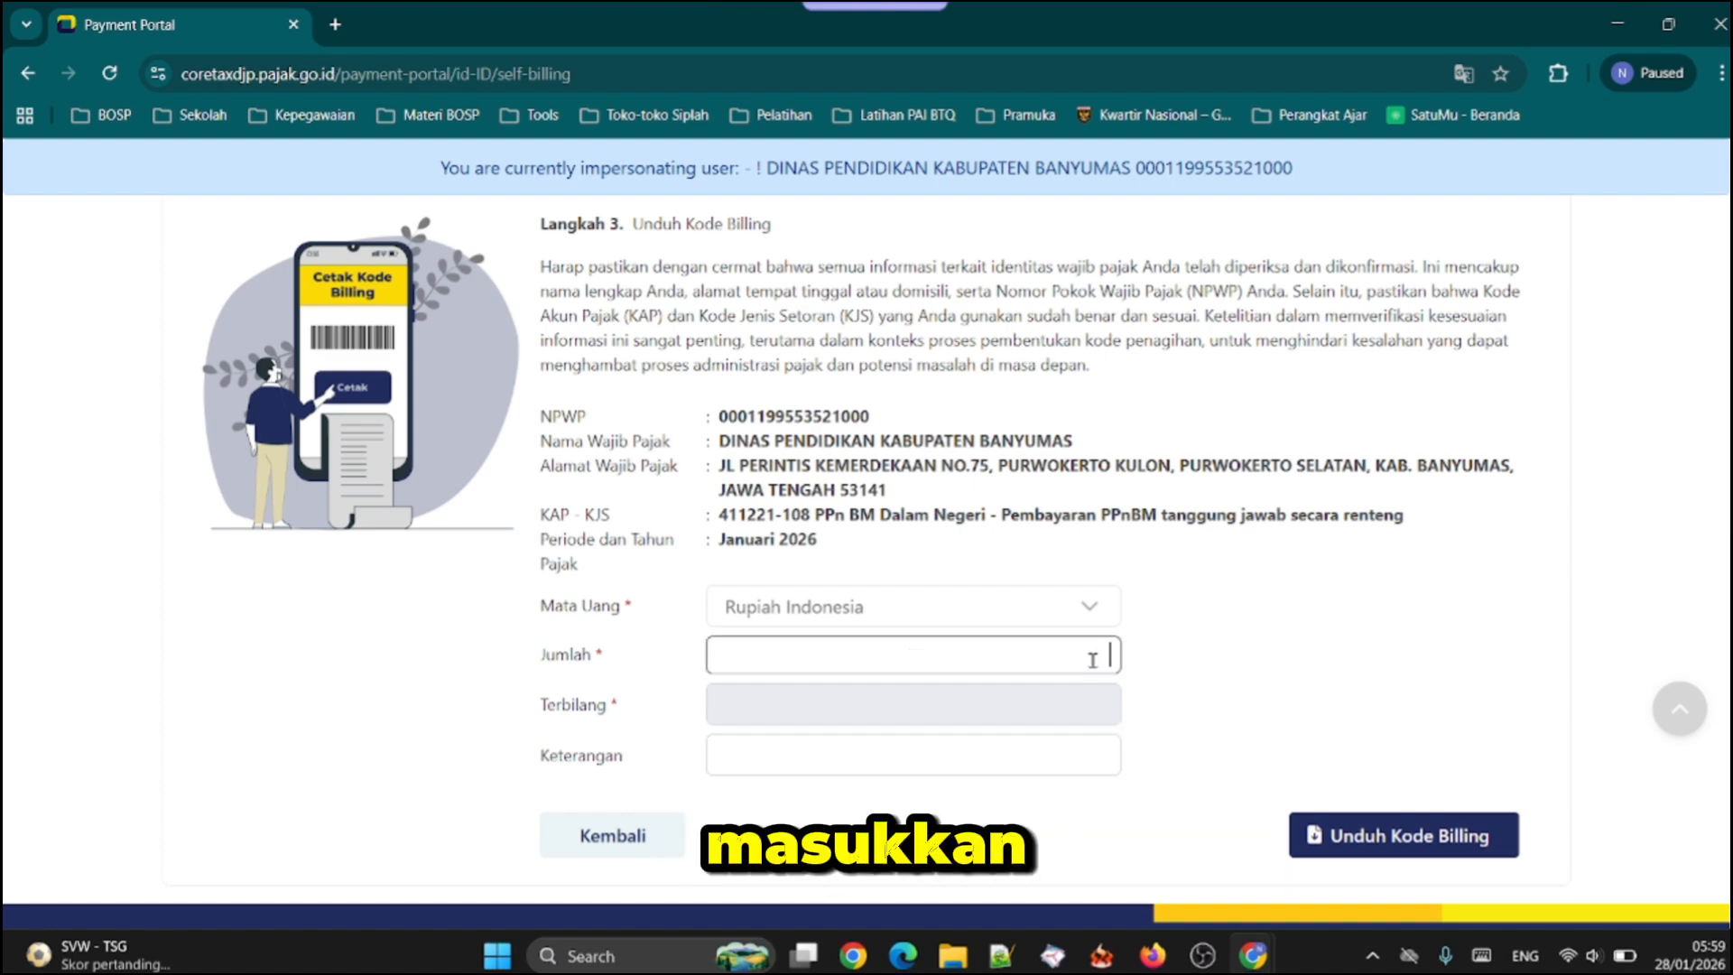
left_click(1300, 601)
scroll(1295, 587, "up", 4)
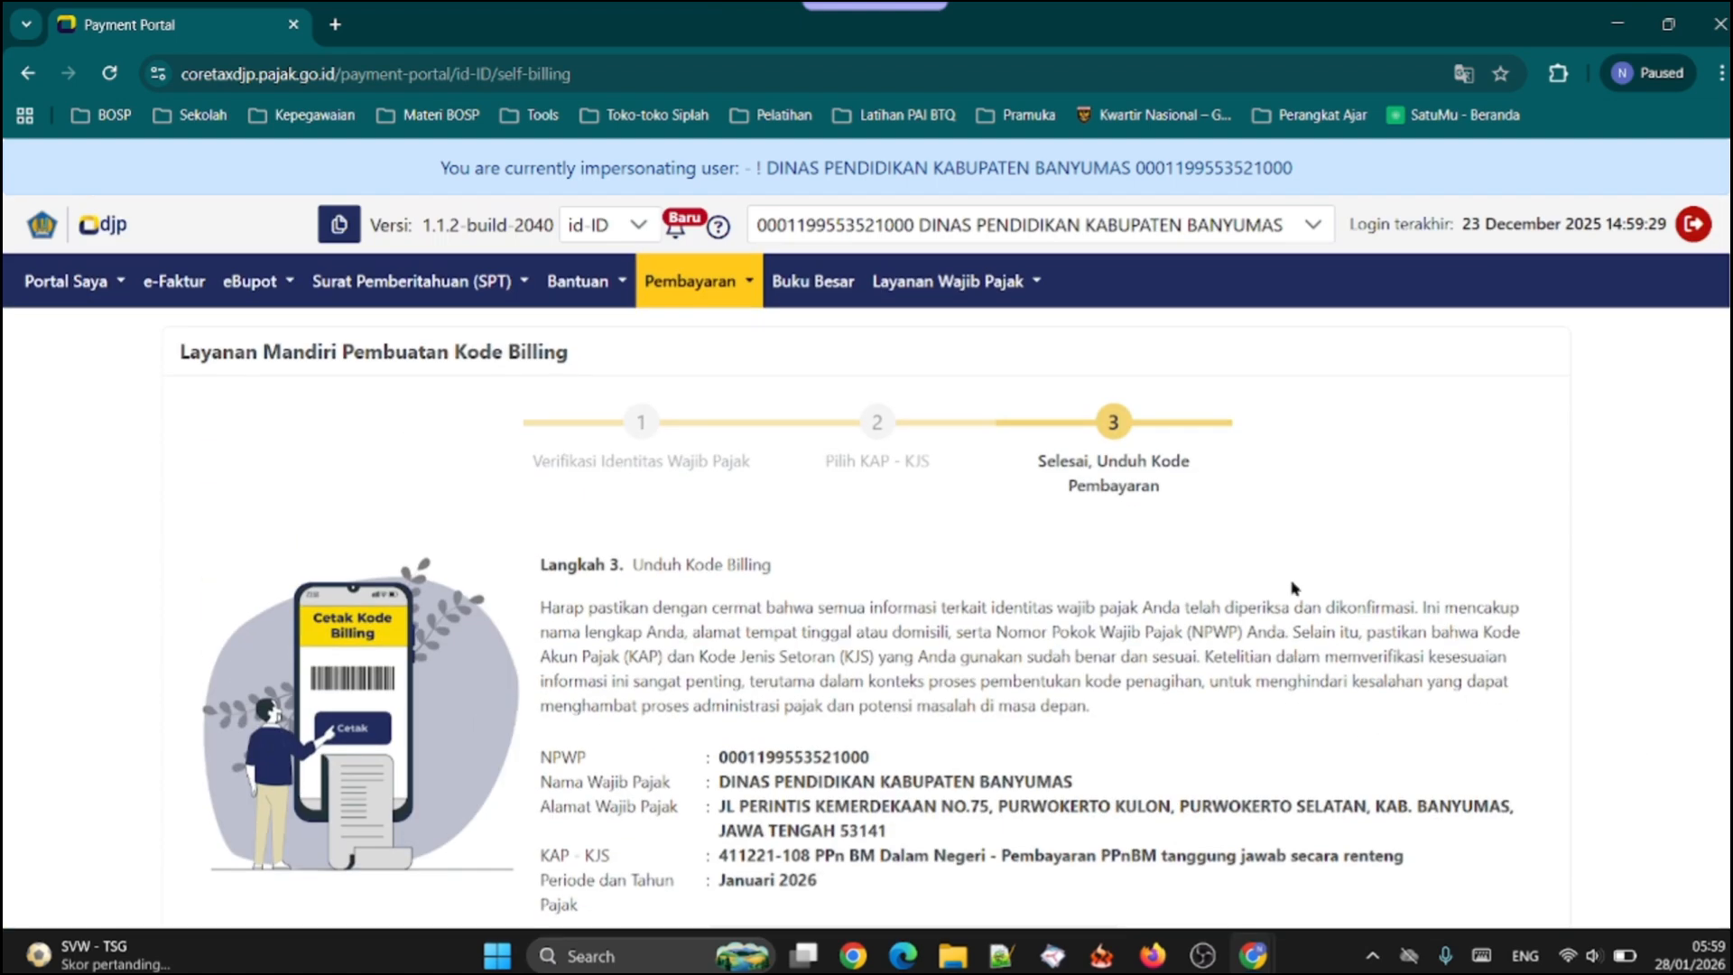